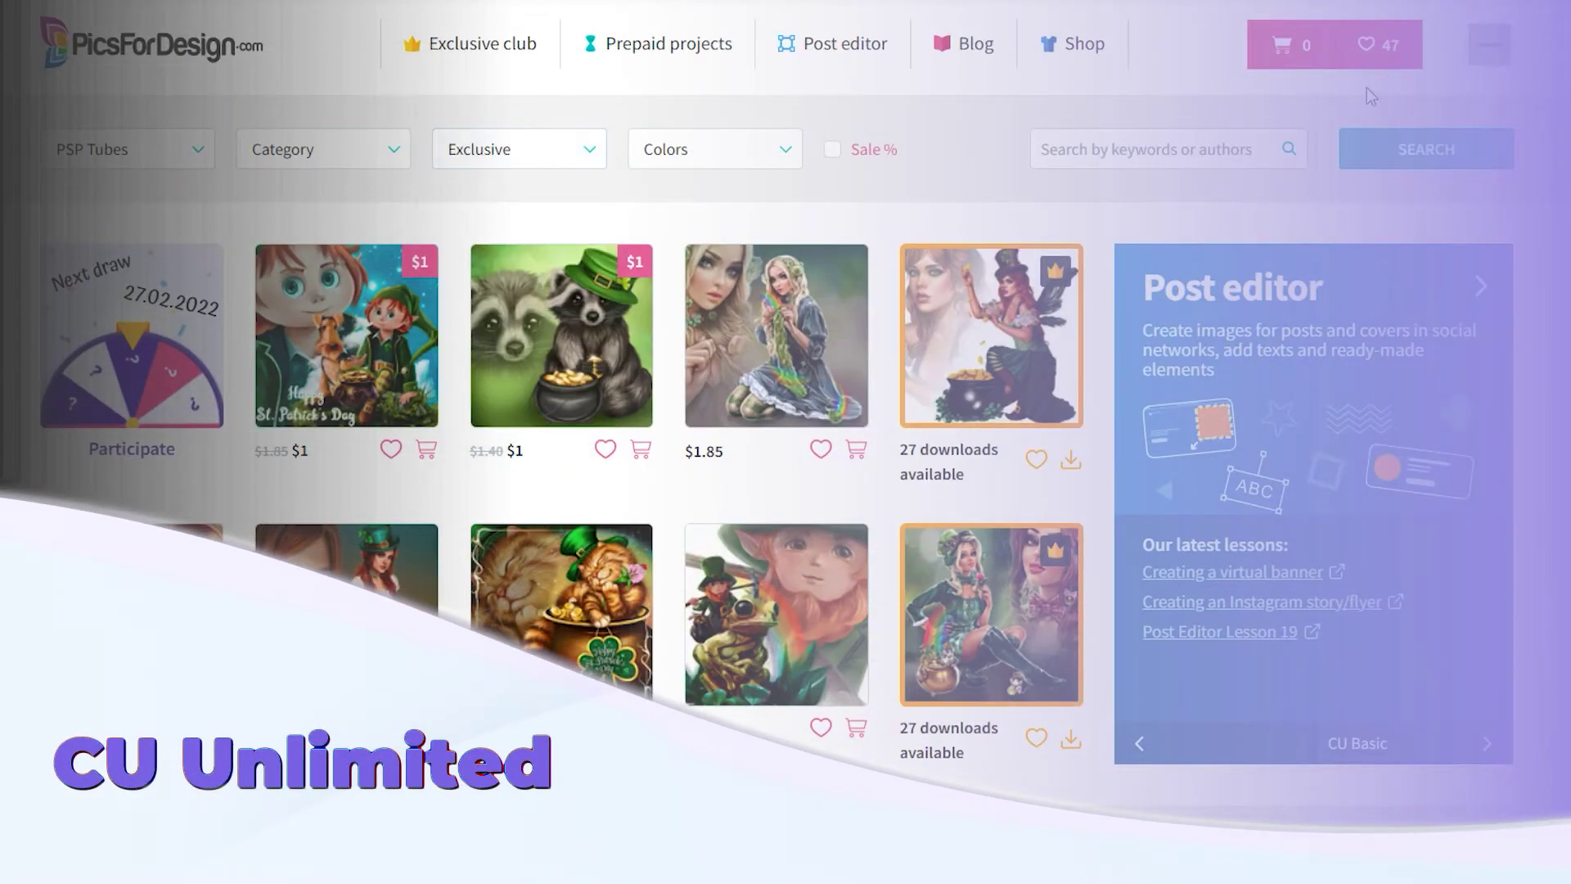
Filter PicsForDesign to Exclusive items and open the pink-girls artwork's detail page.
click(1385, 152)
scroll(785, 409, down, 3)
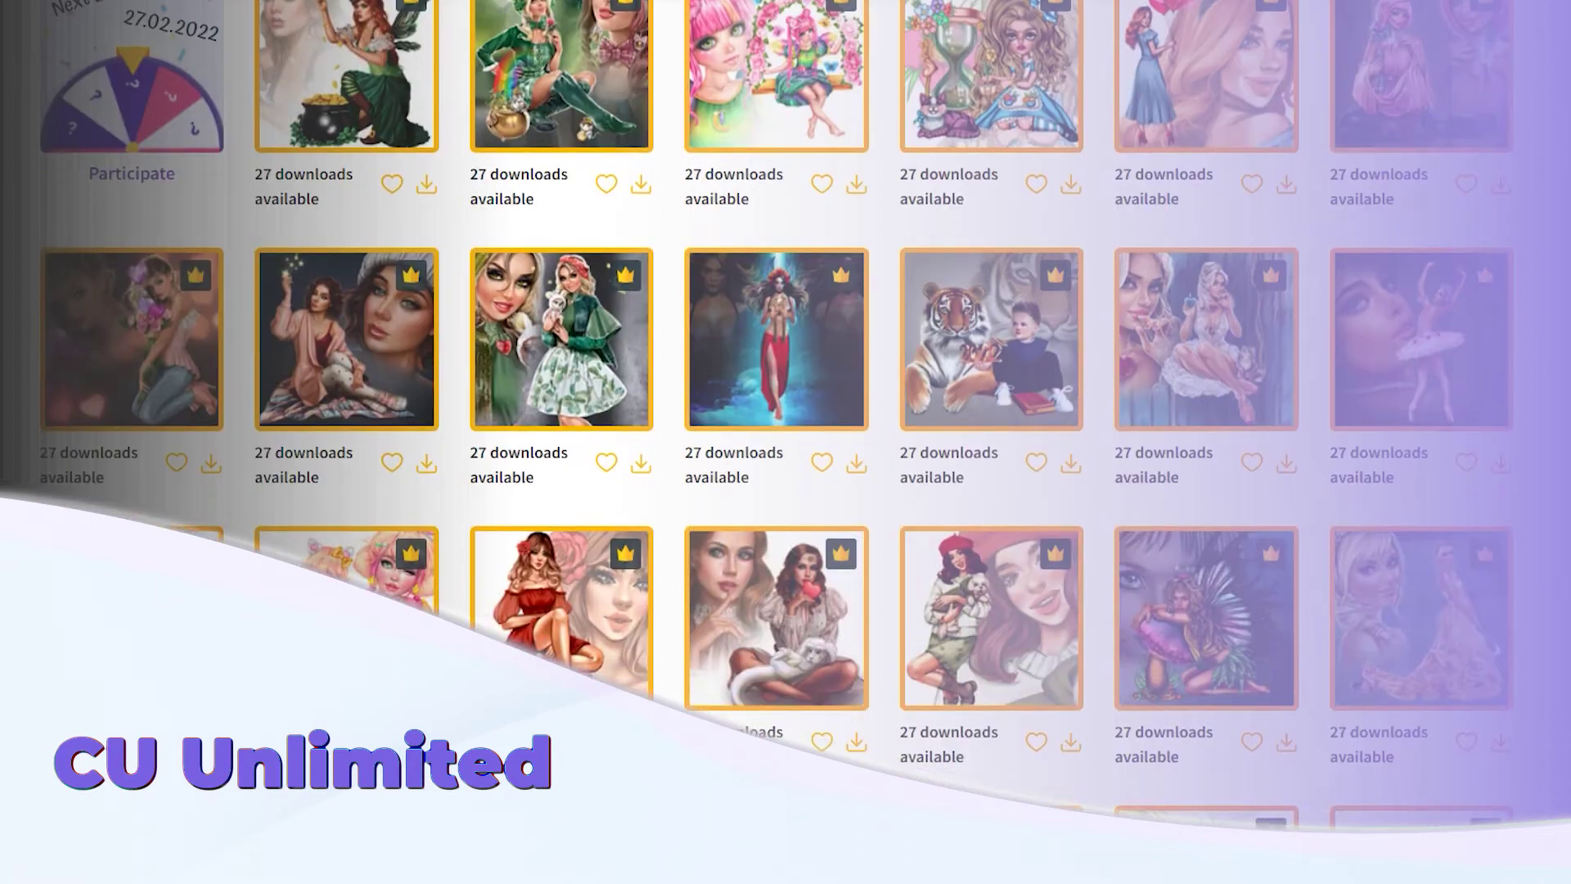
scroll(641, 372, down, 3)
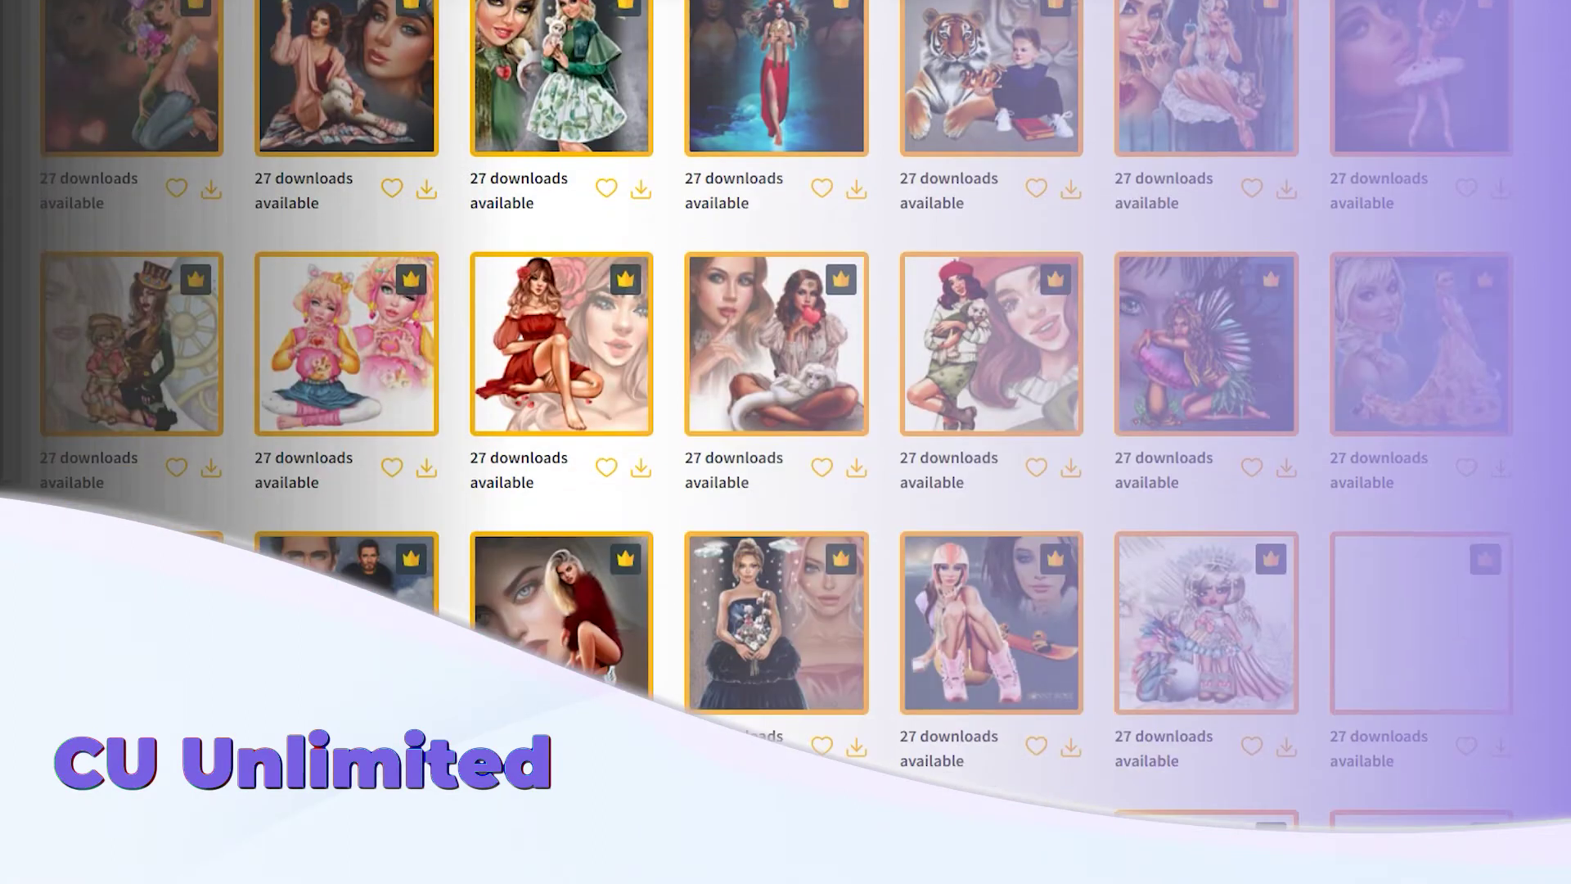
click(366, 374)
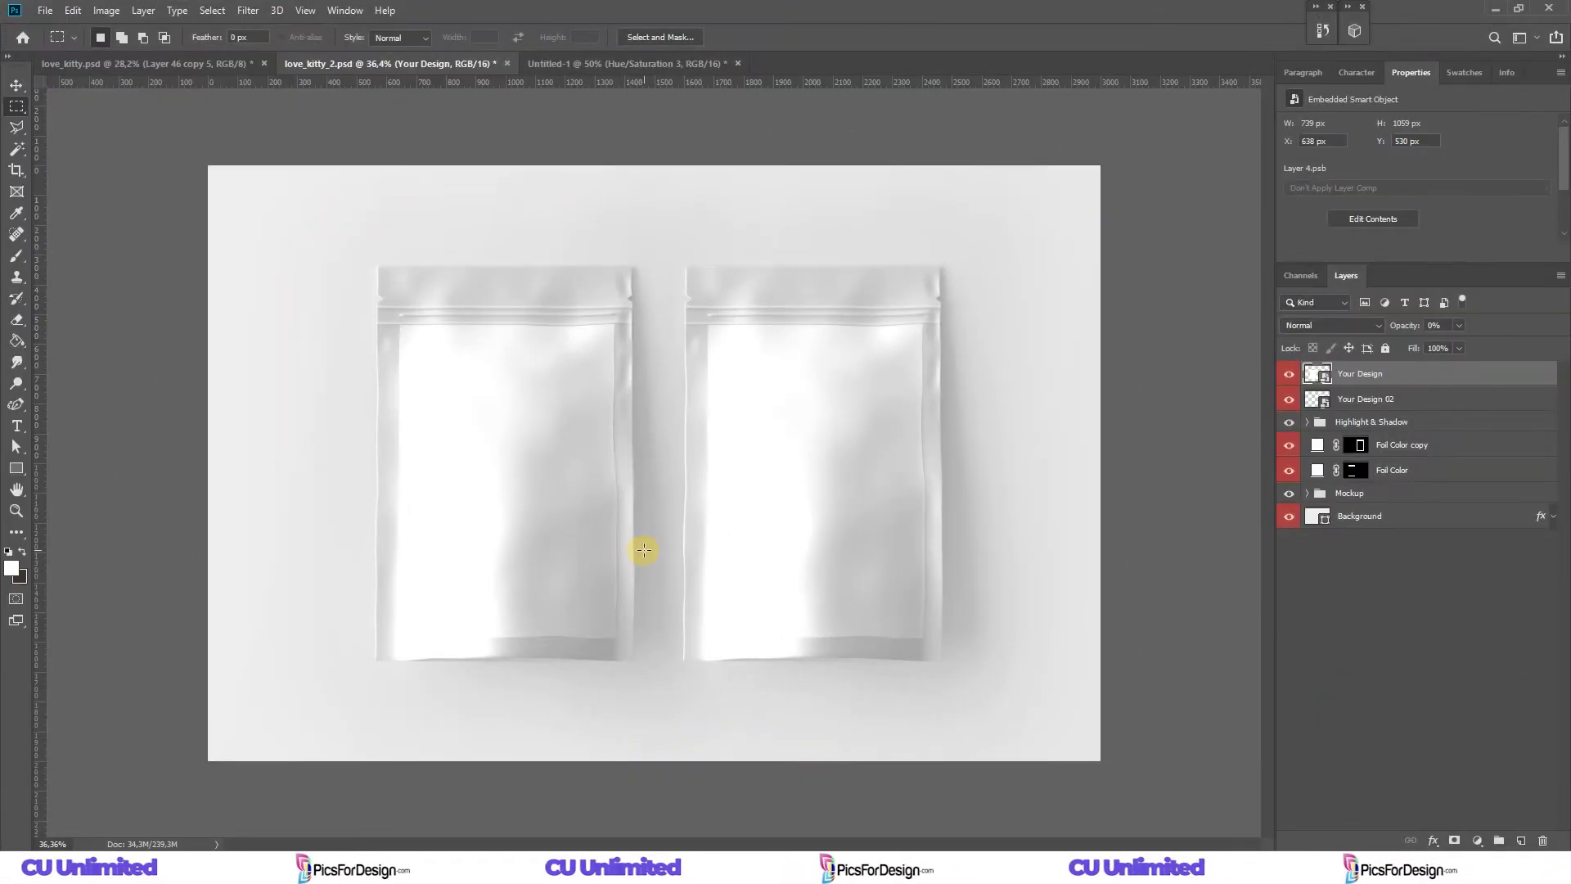
Open the pouch's Your Design smart object in its own floating window, fitted on screen.
key(v)
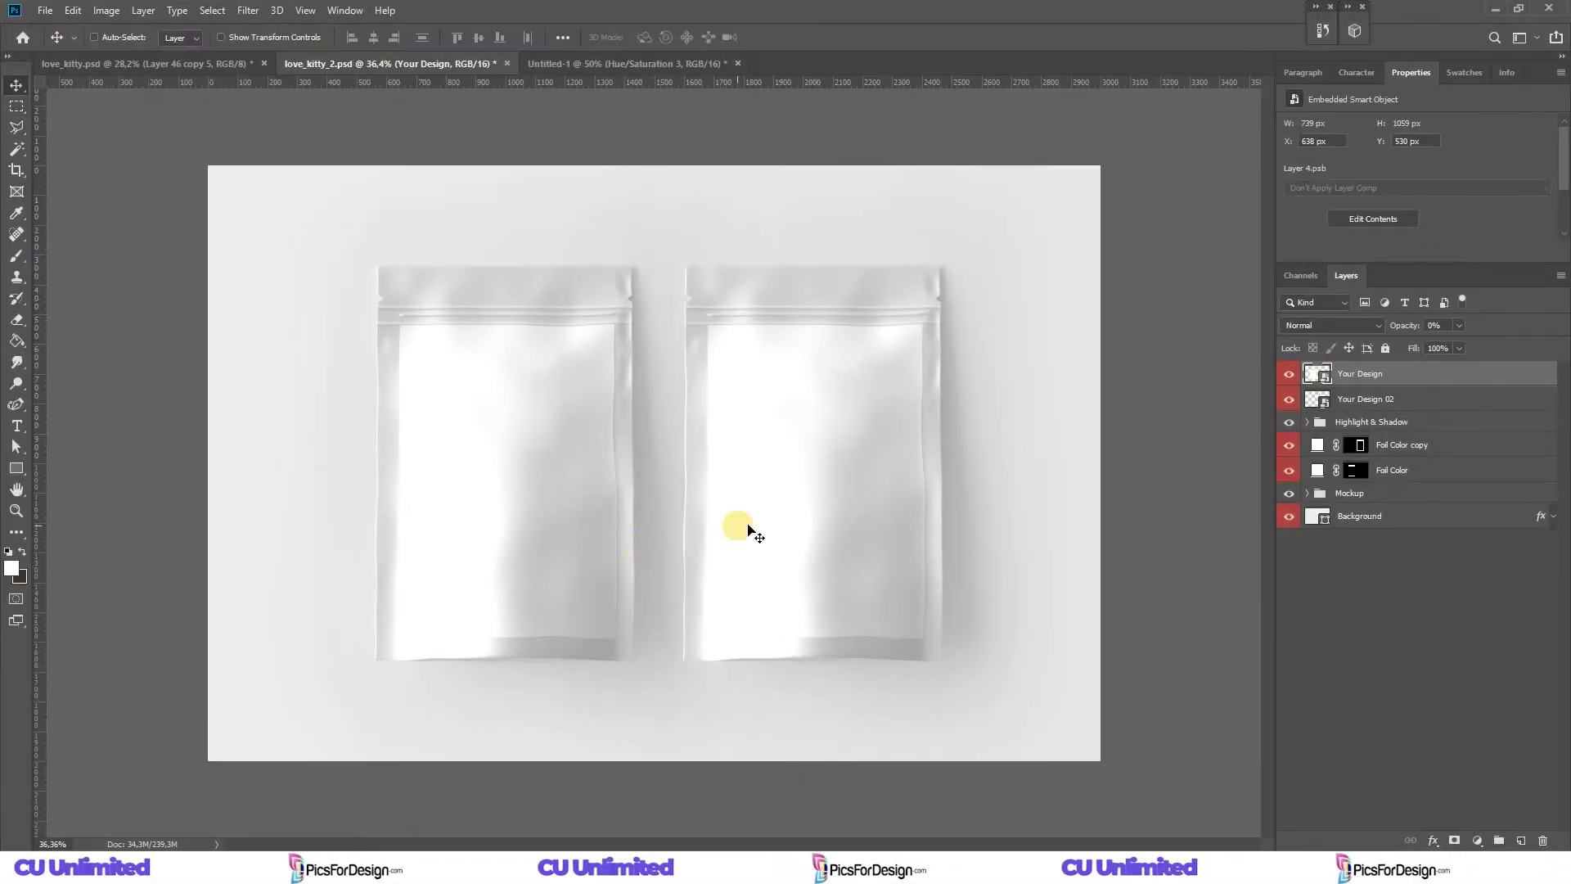
double_click(1323, 378)
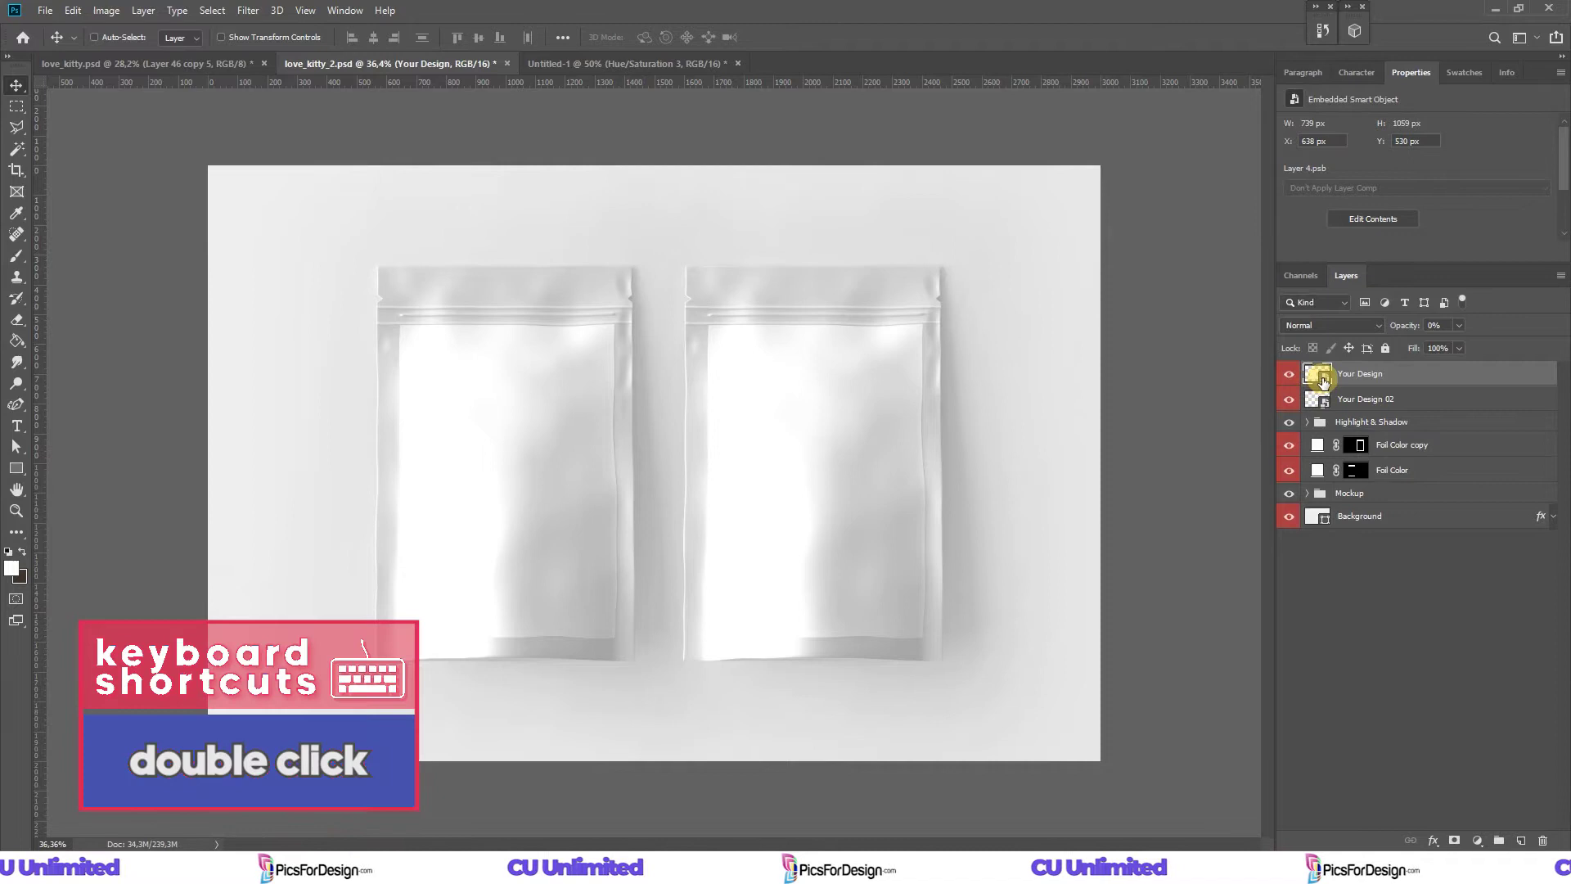
drag(823, 63, 1285, 133)
key(ctrl+0)
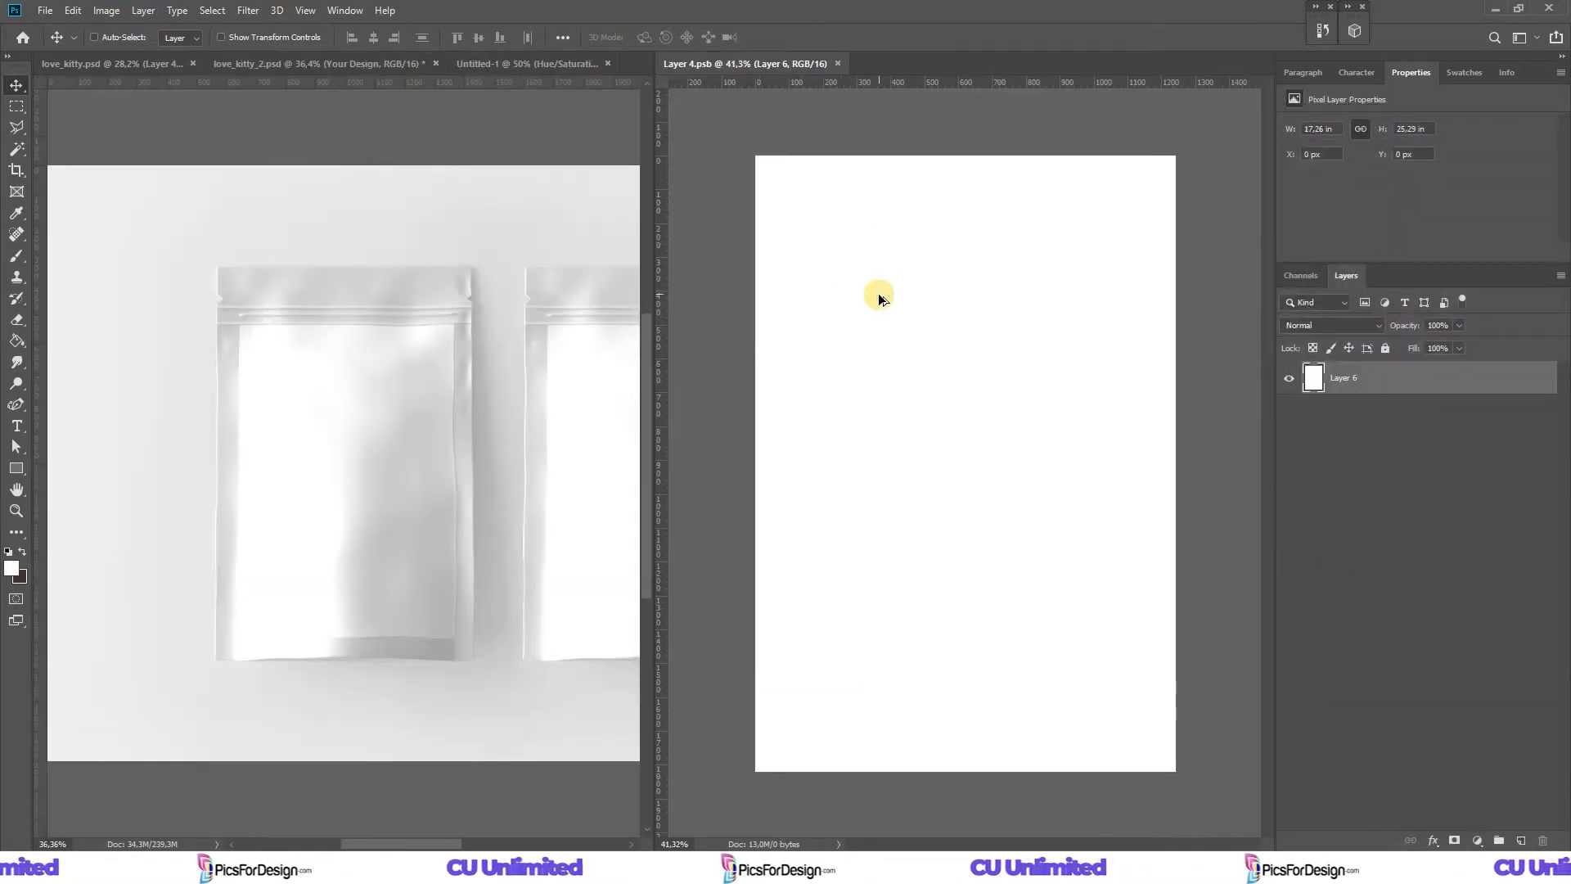
In love_kitty.psd, recolour the girl's skirt with a clipped Hue/Saturation layer with raised Hue.
click(116, 63)
drag(139, 545, 564, 724)
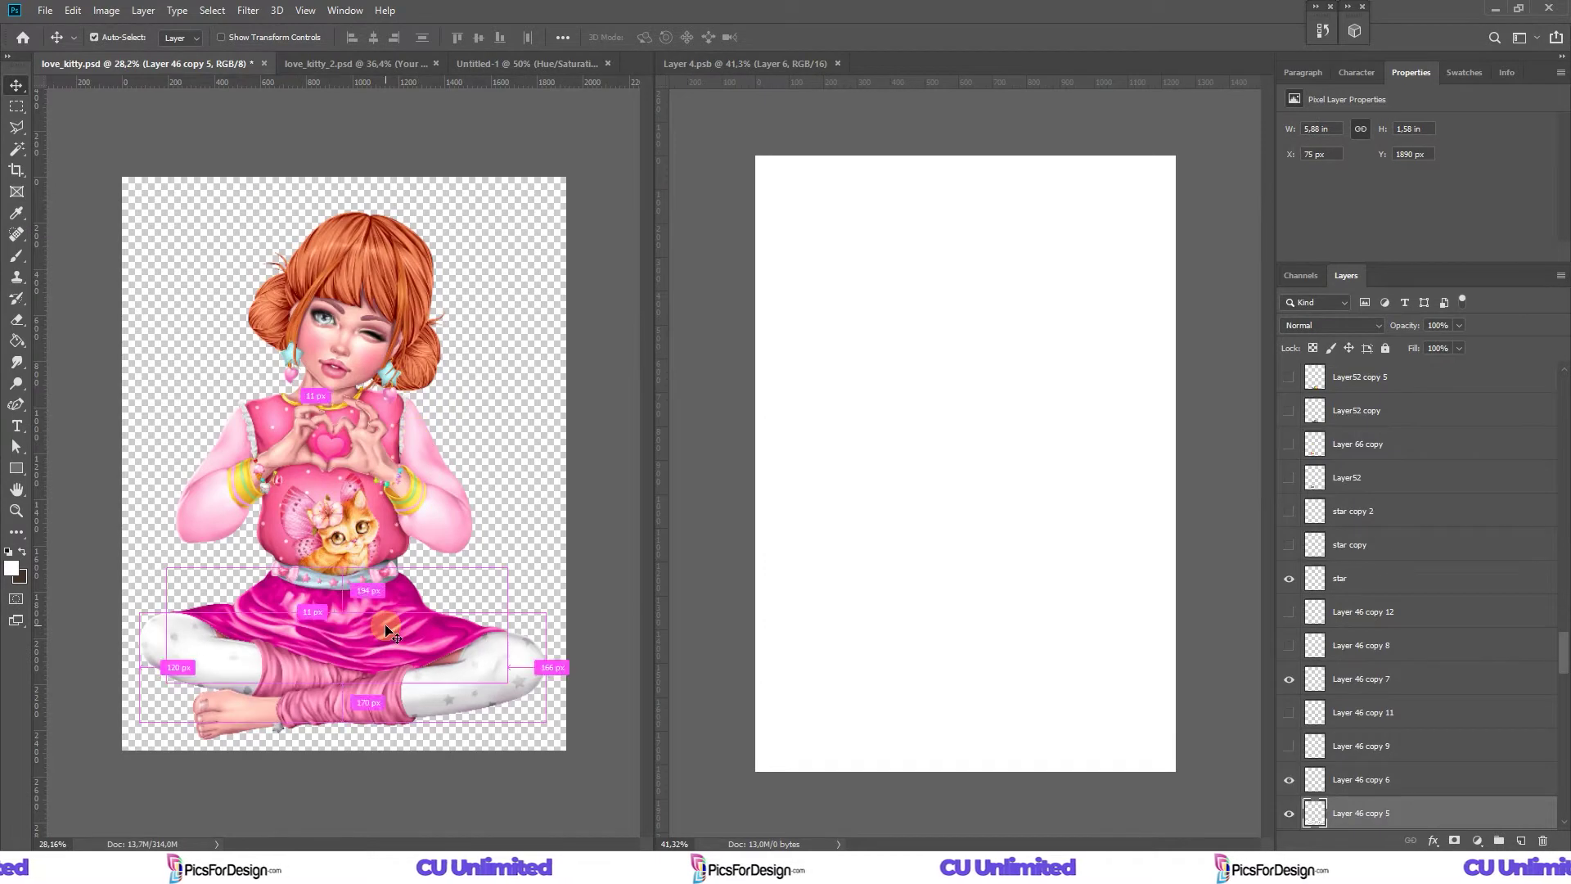
click(1477, 840)
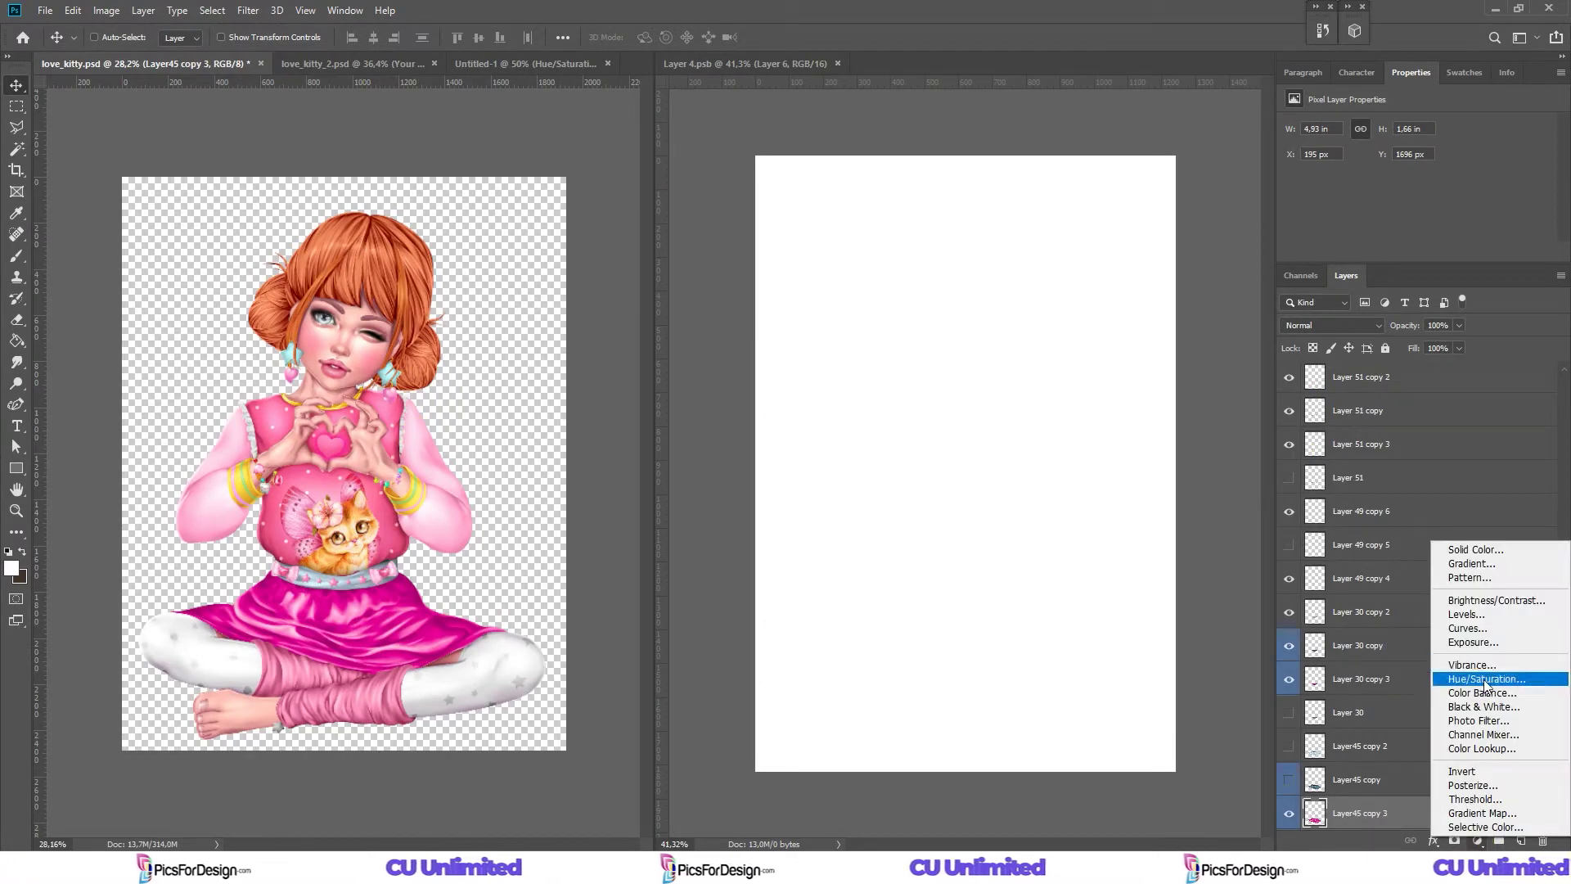
click(1486, 679)
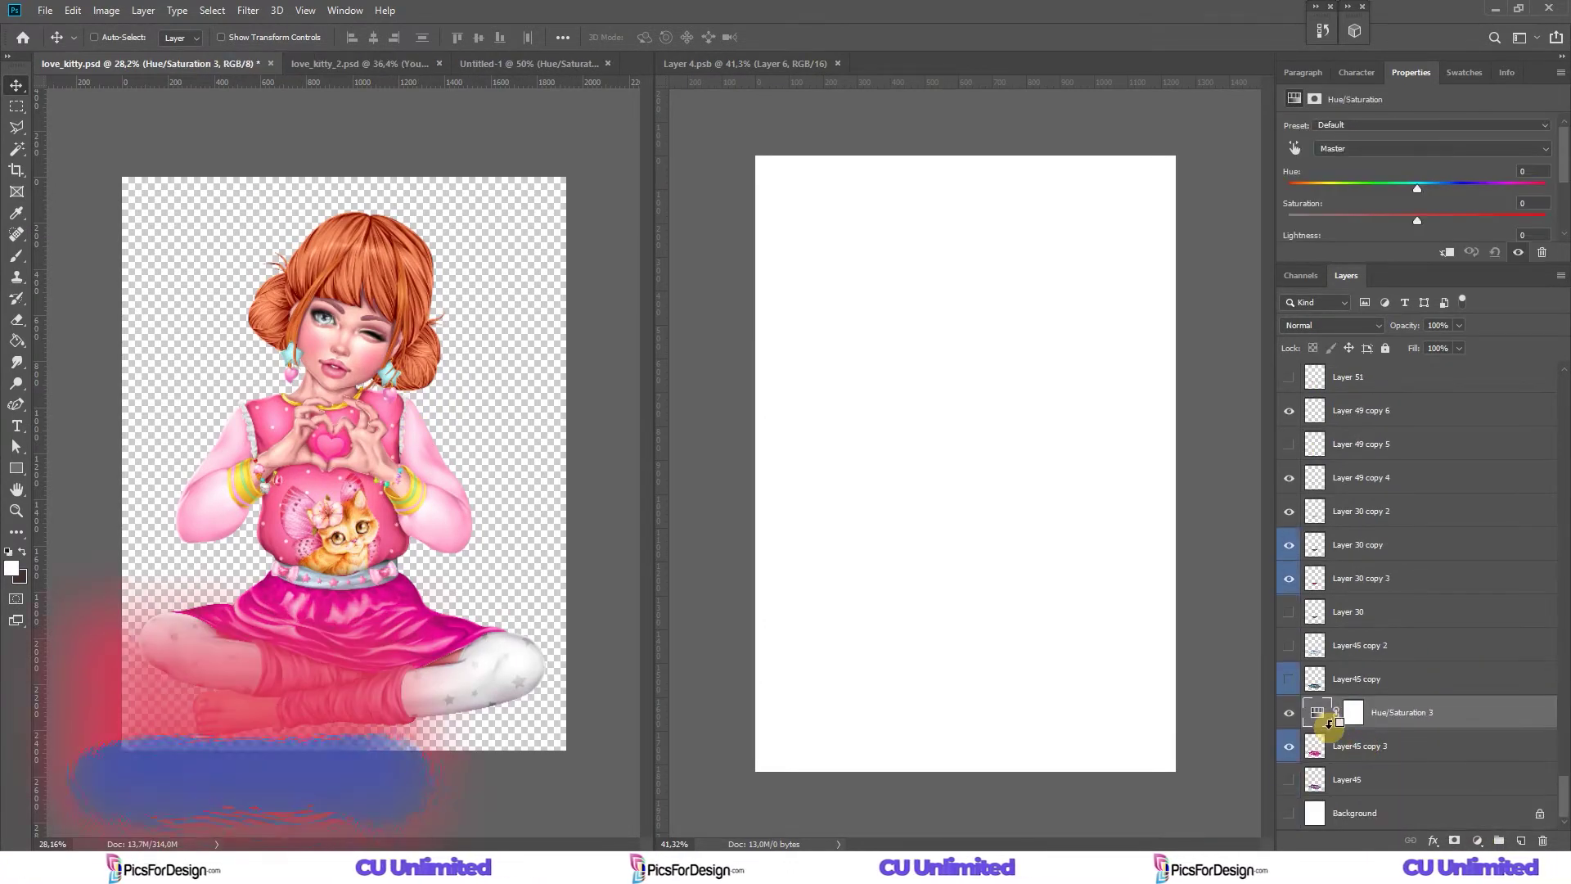
alt+click(1327, 727)
mouse_move(1421, 187)
mouse_down()
mouse_move(1450, 190)
mouse_move(1403, 219)
mouse_up()
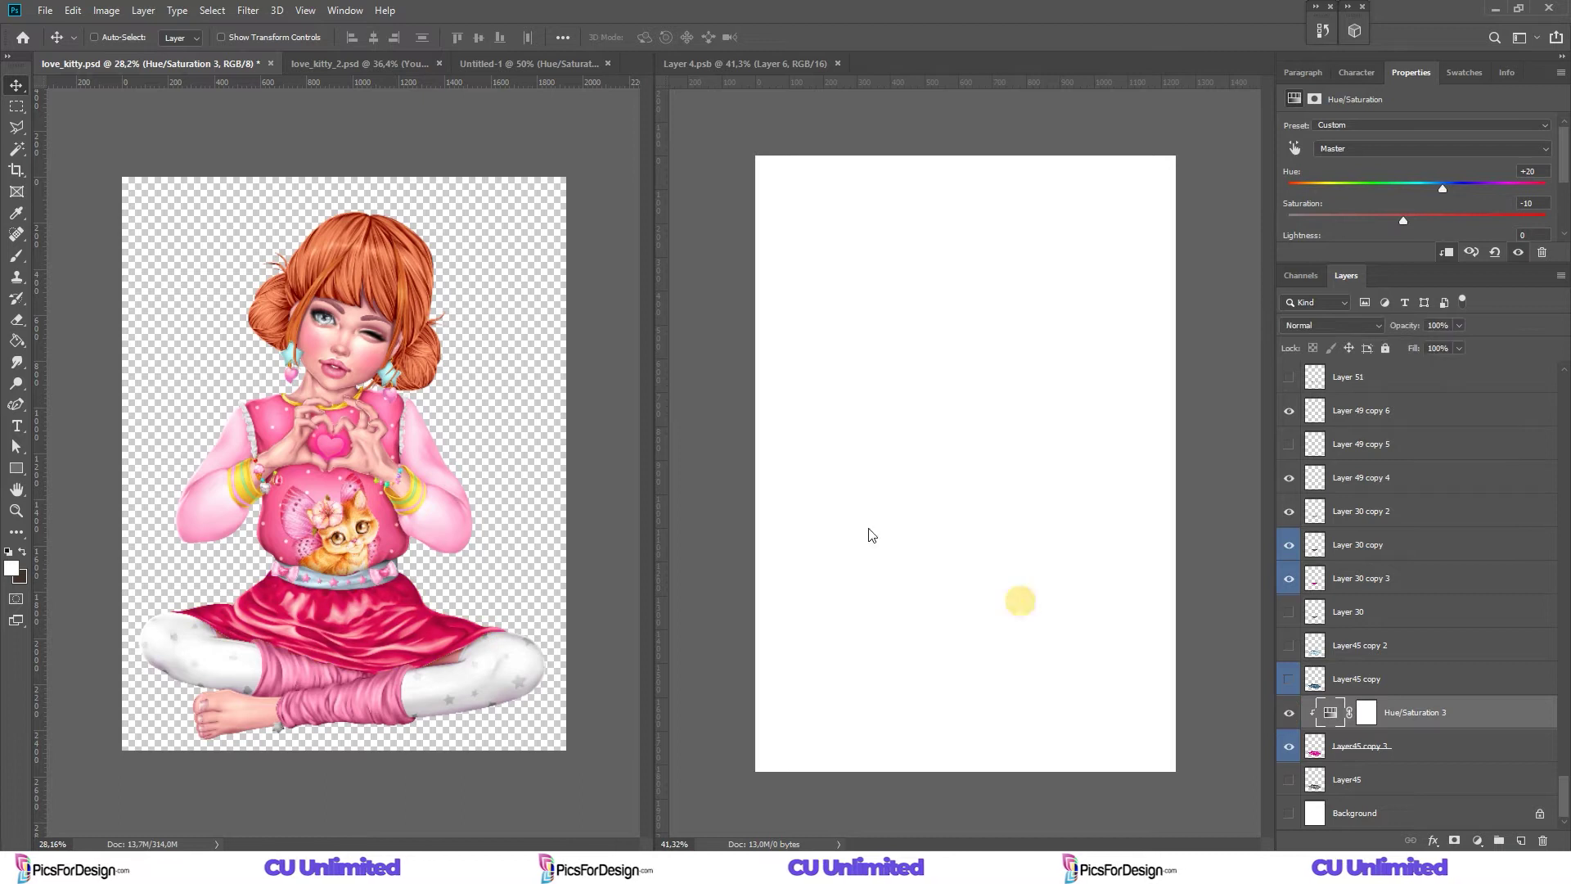
key(ctrl+a)
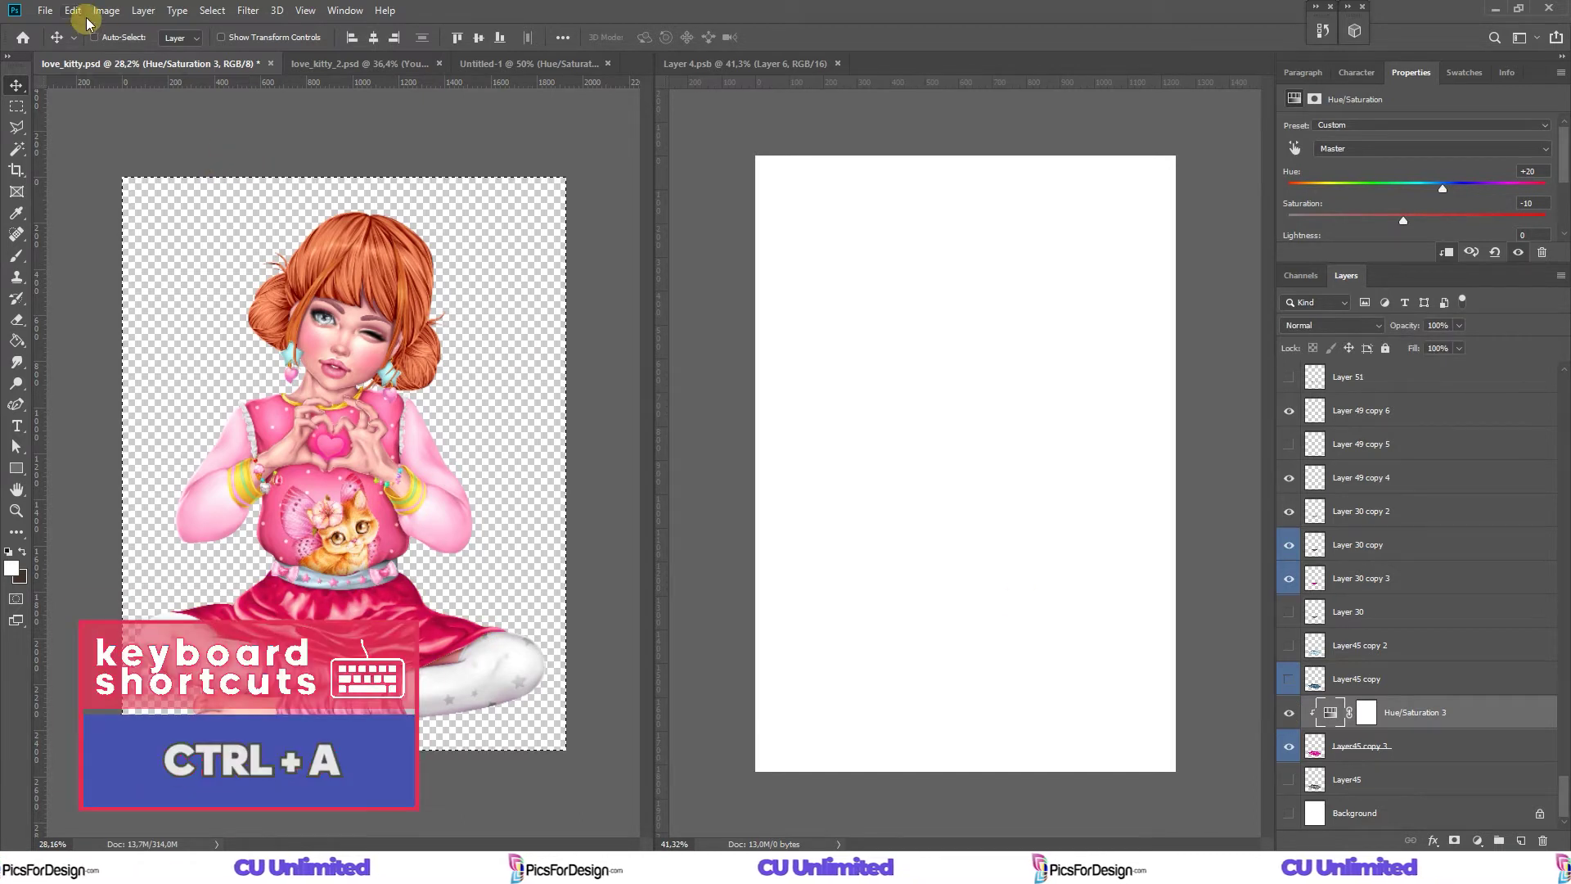
Copy Merged the girl artwork, paste it into the pouch design, and convert it to a Smart Object.
click(72, 10)
click(115, 140)
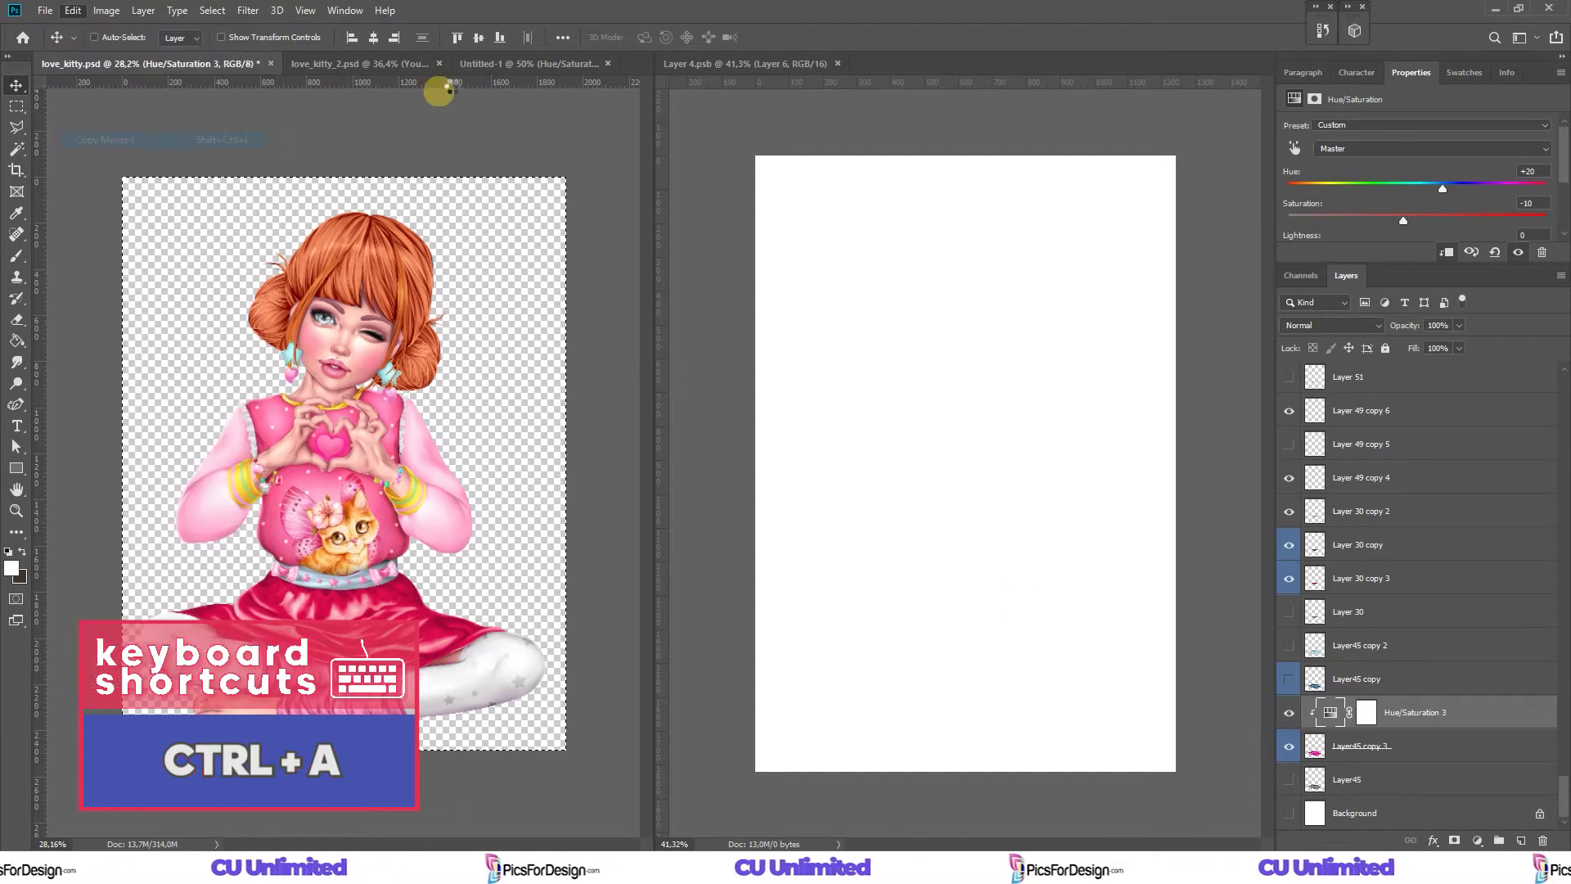
click(376, 63)
key(ctrl+v)
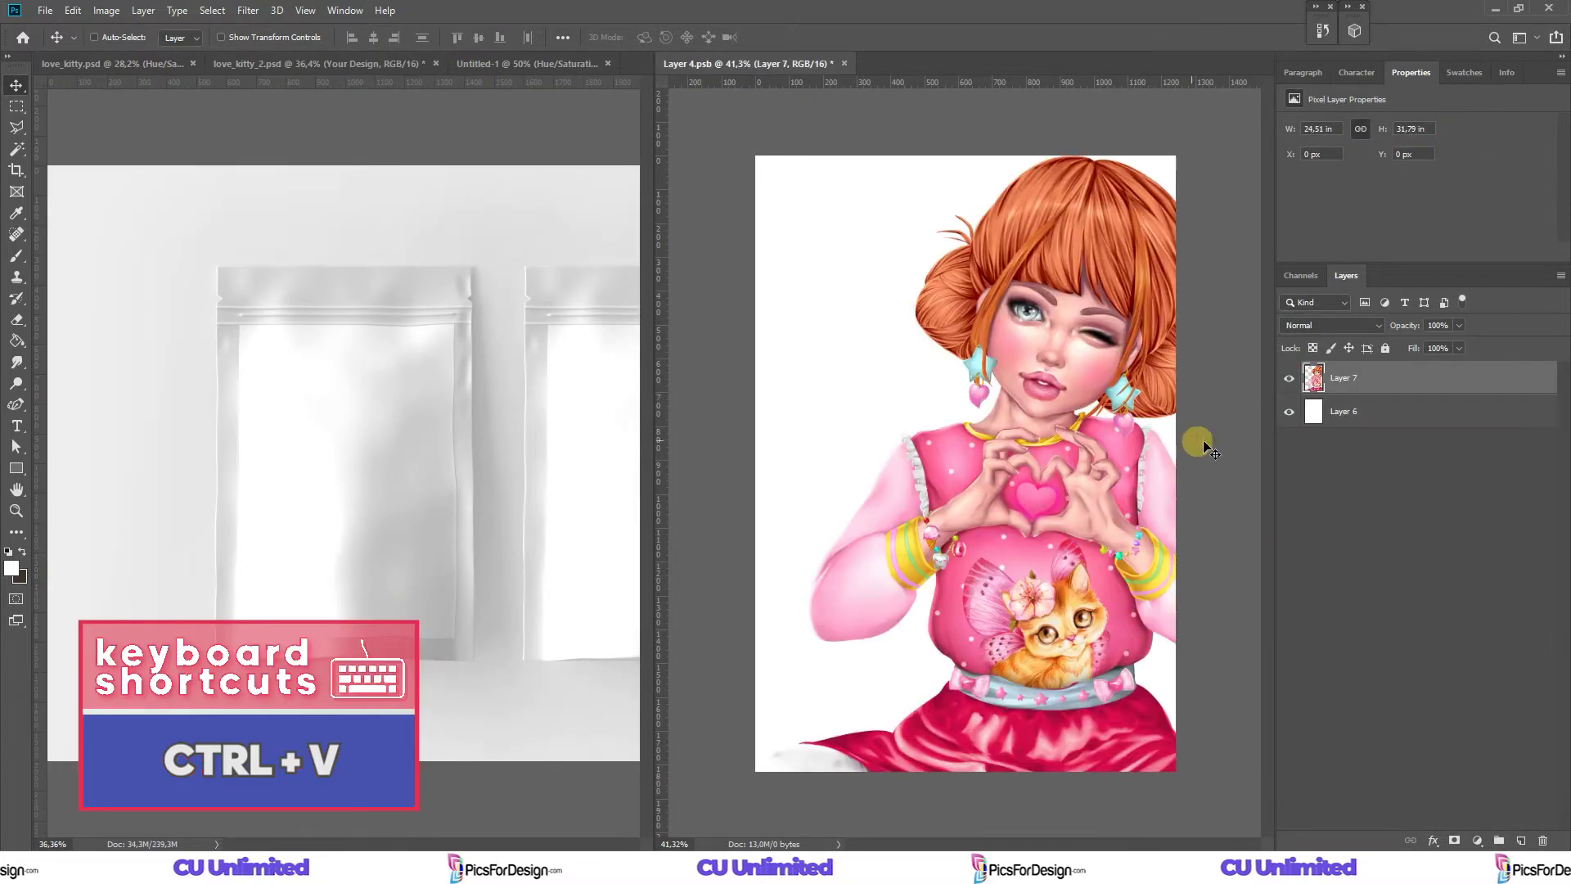
right_click(1352, 383)
click(1170, 391)
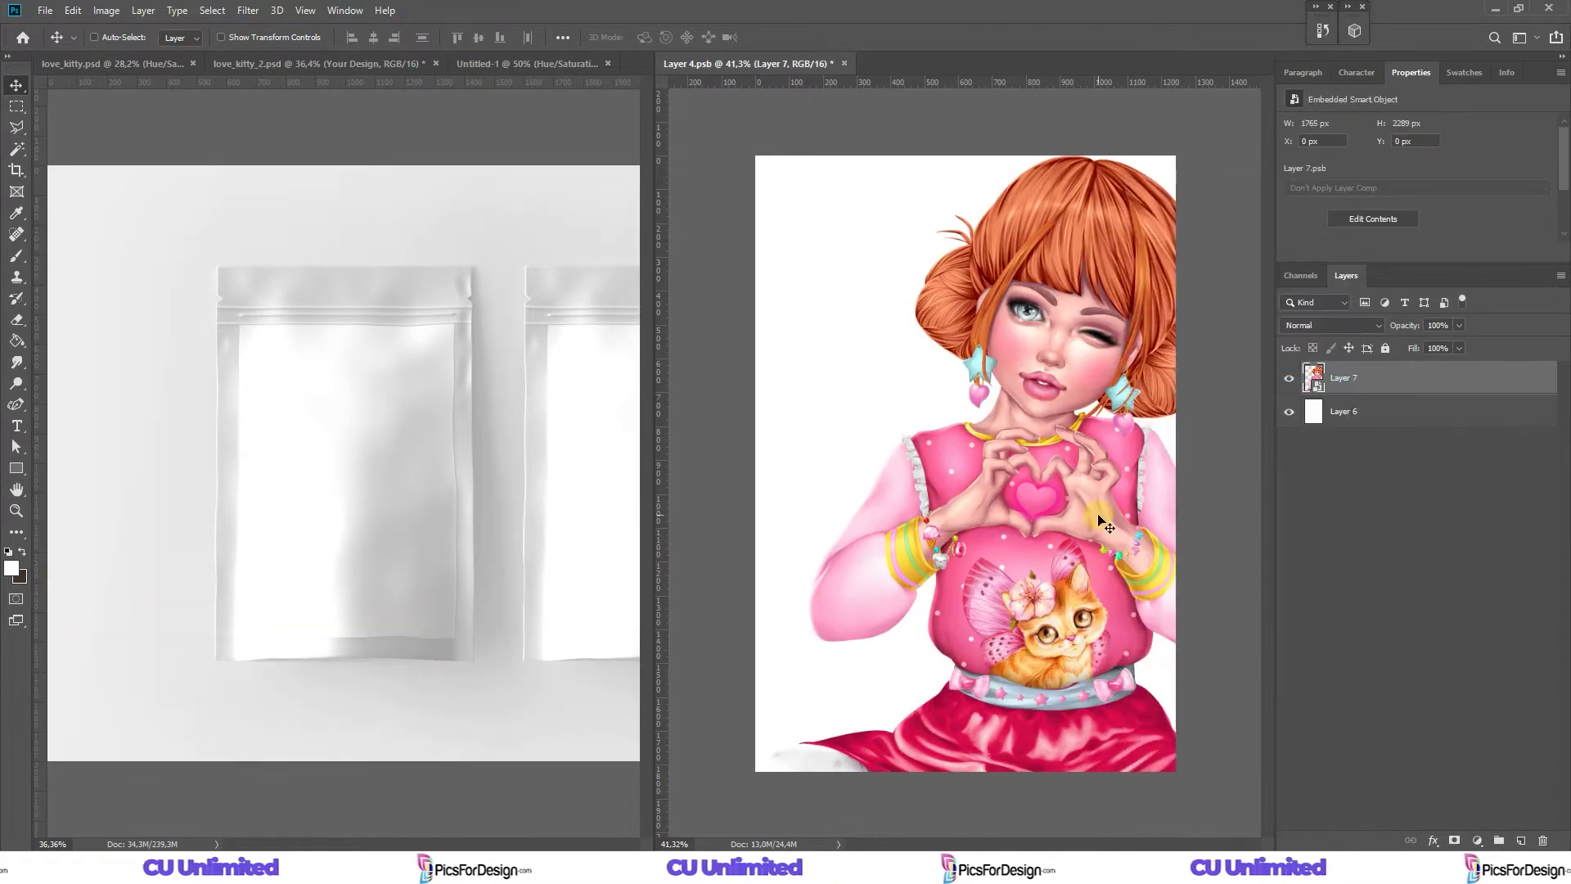
Scale the artwork to 55%, centre it high on the canvas, and draw a bottom rectangle.
drag(1096, 518, 1020, 480)
key(ctrl+t)
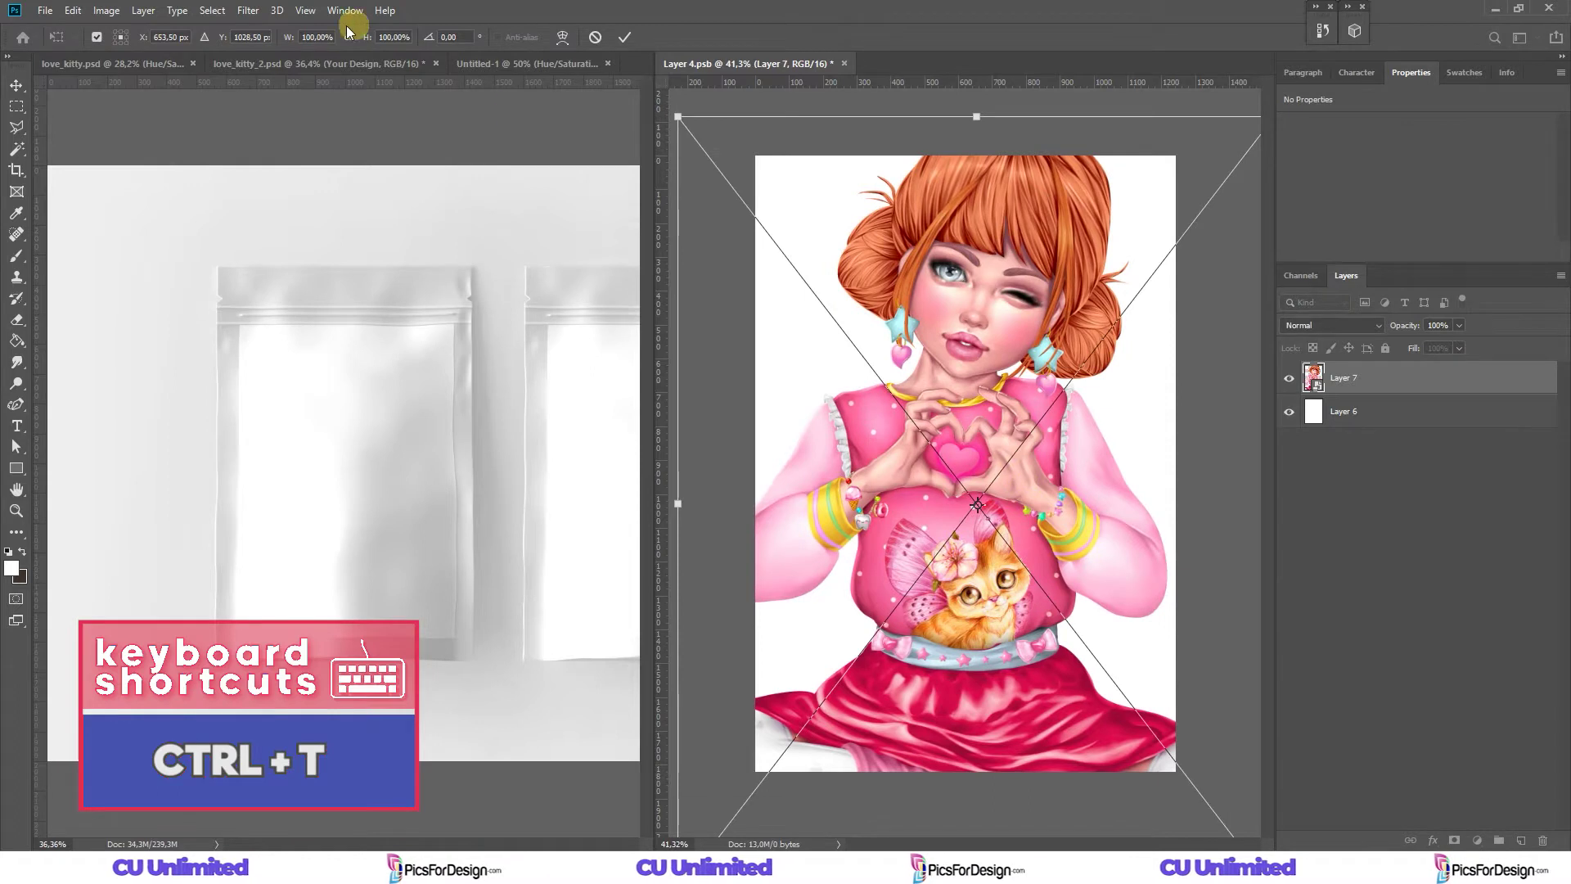
drag(331, 42, 276, 52)
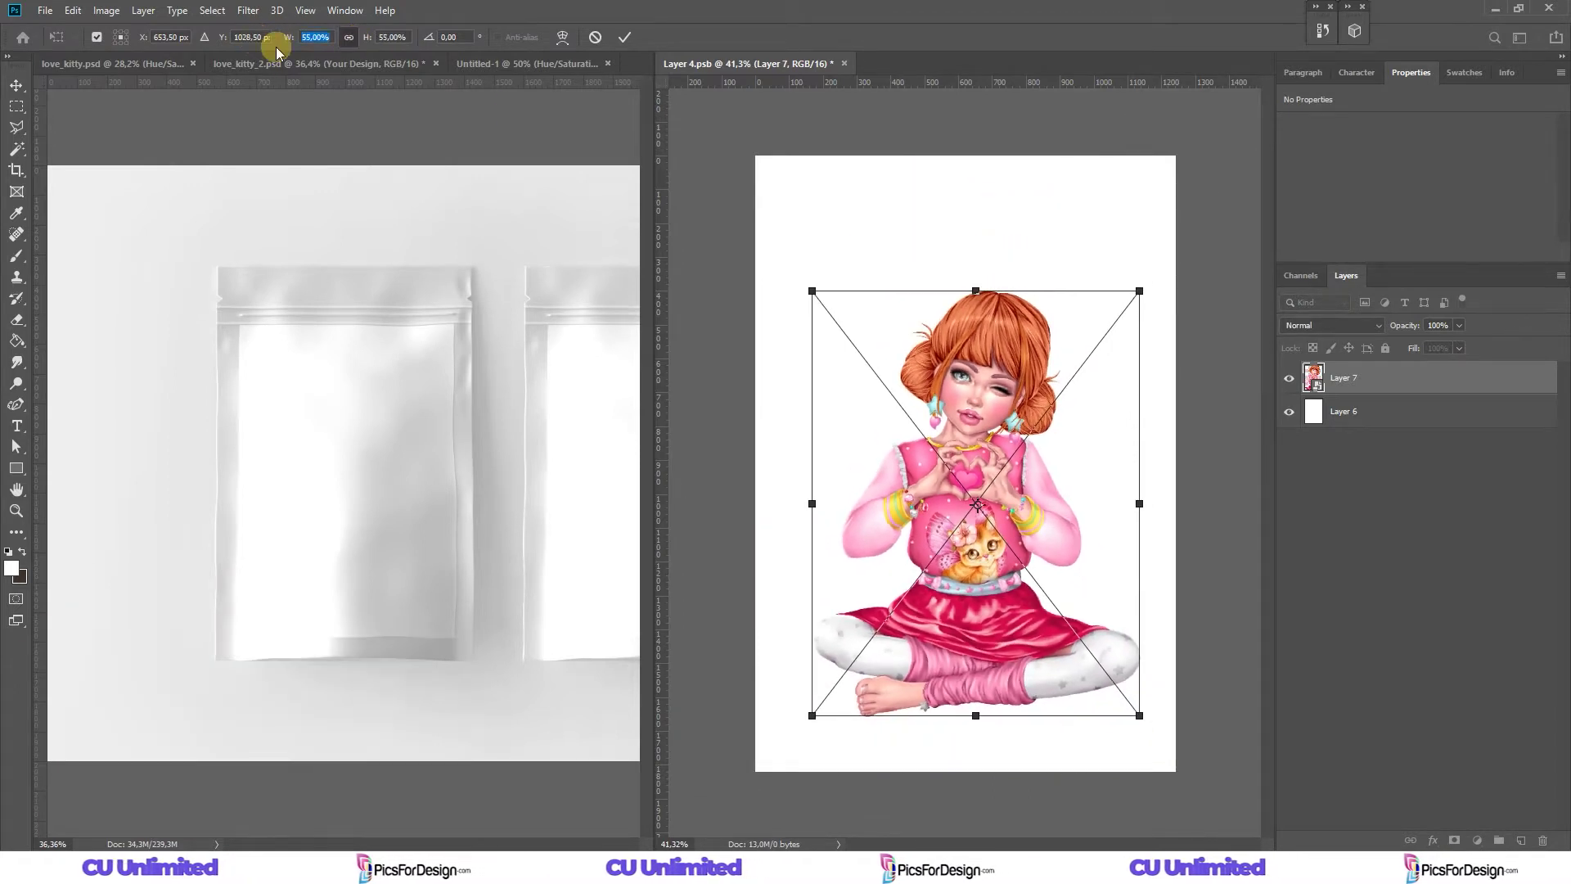
click(619, 38)
key(ctrl+a)
click(370, 36)
click(486, 36)
drag(1095, 451, 342, 615)
click(16, 471)
drag(746, 776, 1179, 663)
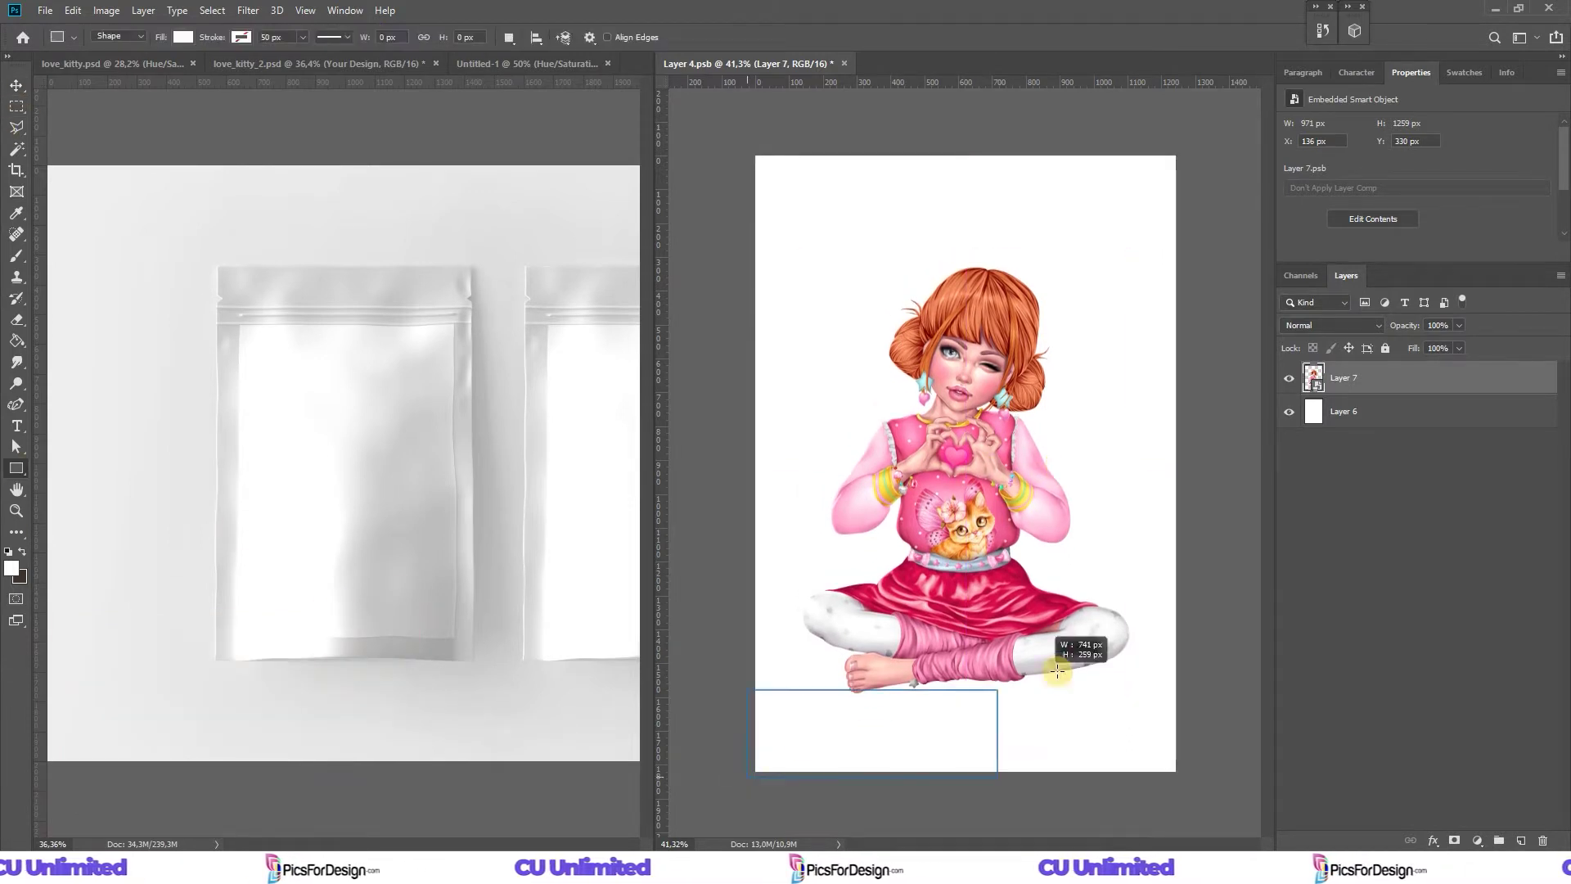
Lower the rectangle's top edge, place it below the girl layer, and fill it pink.
click(1513, 71)
key(ctrl+t)
drag(966, 663, 983, 675)
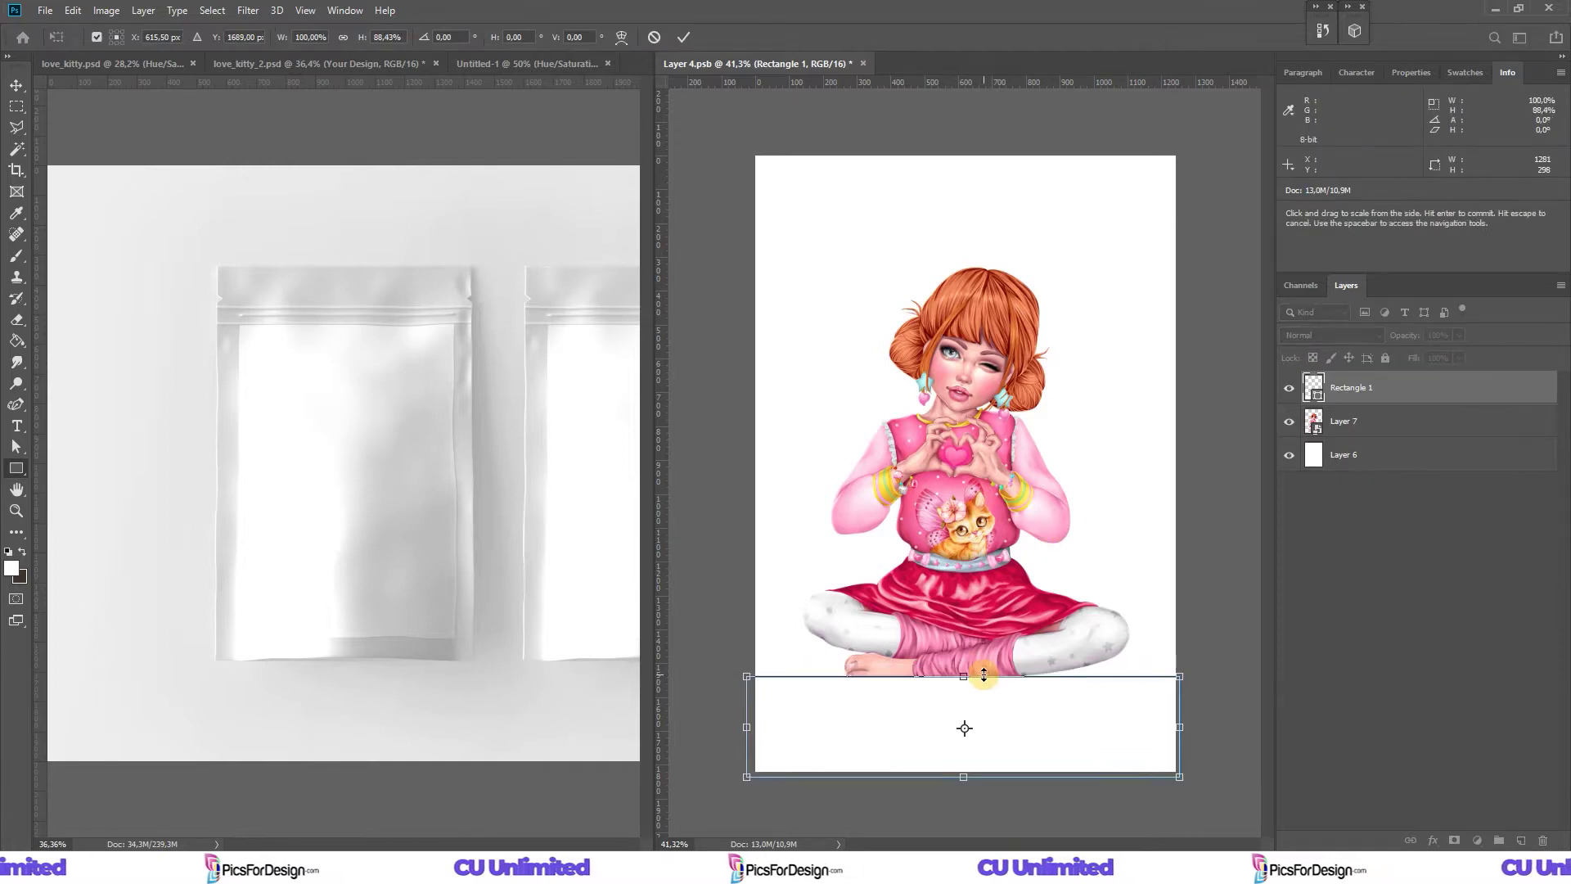
key(Return)
key(v)
drag(1340, 392, 1314, 429)
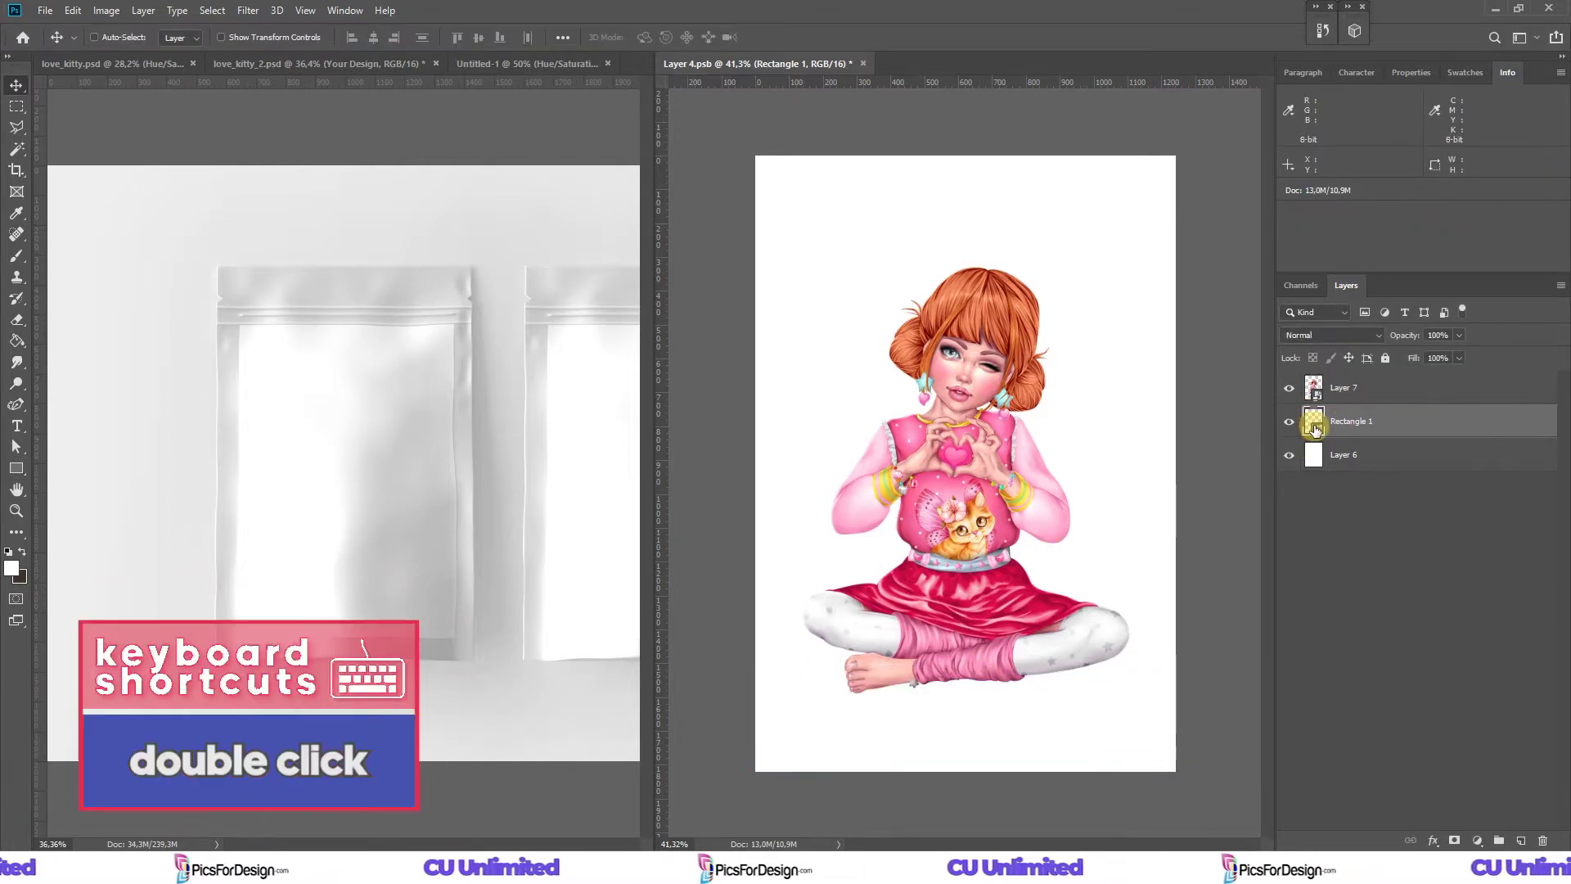
double_click(1315, 428)
mouse_move(1325, 352)
mouse_down()
mouse_move(1255, 378)
mouse_move(1224, 347)
mouse_up()
click(1508, 327)
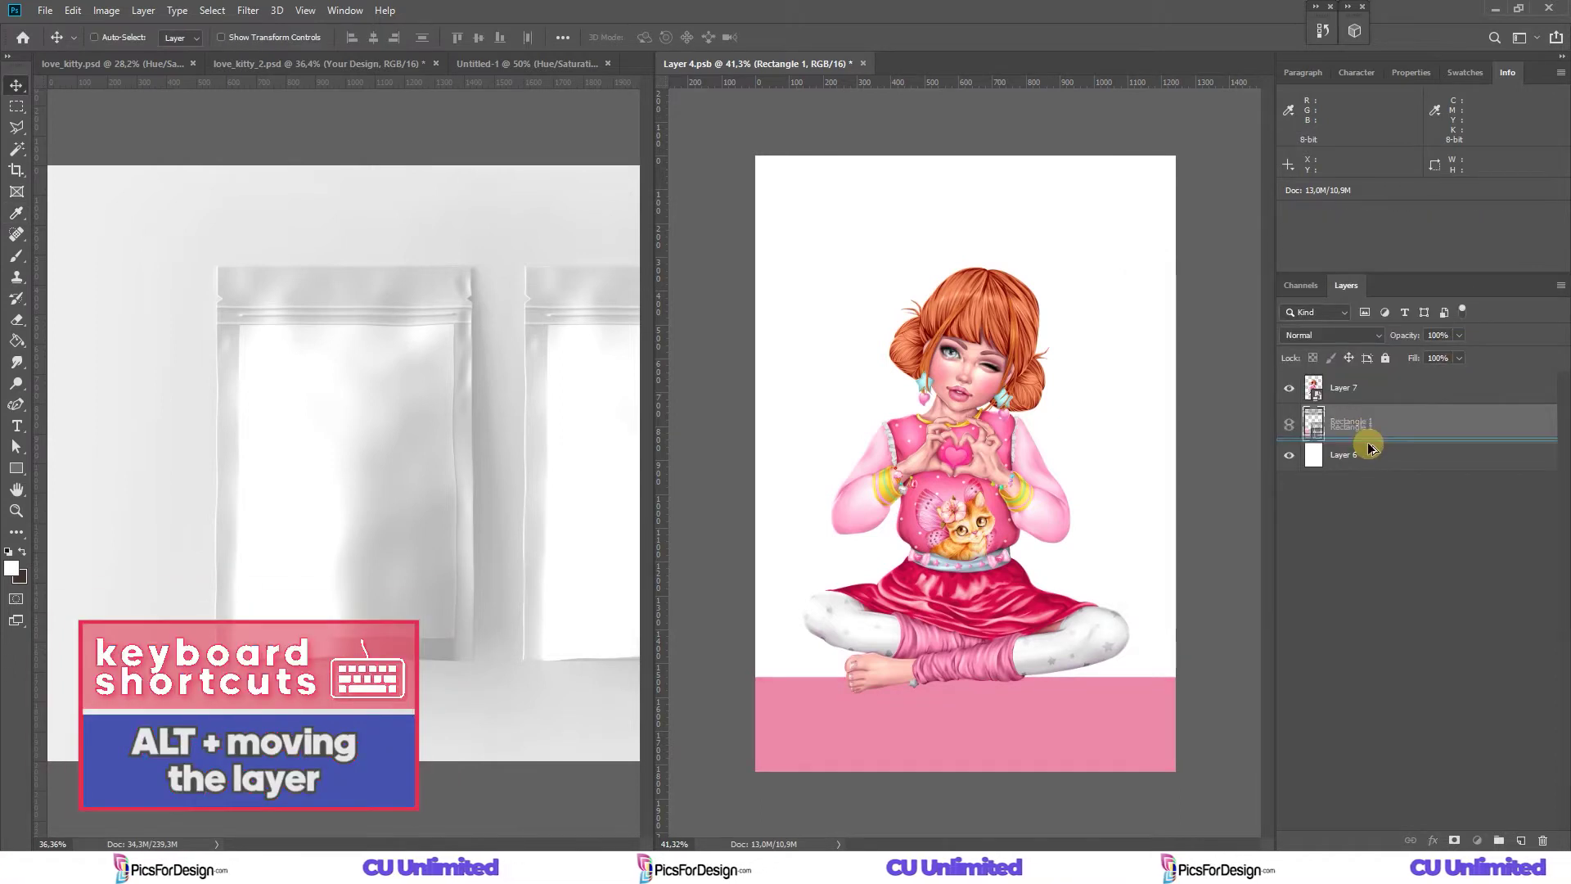
Duplicate the rectangle as 'bg', stretch it to fill the canvas, and make it pale pink.
drag(1373, 448, 1335, 468)
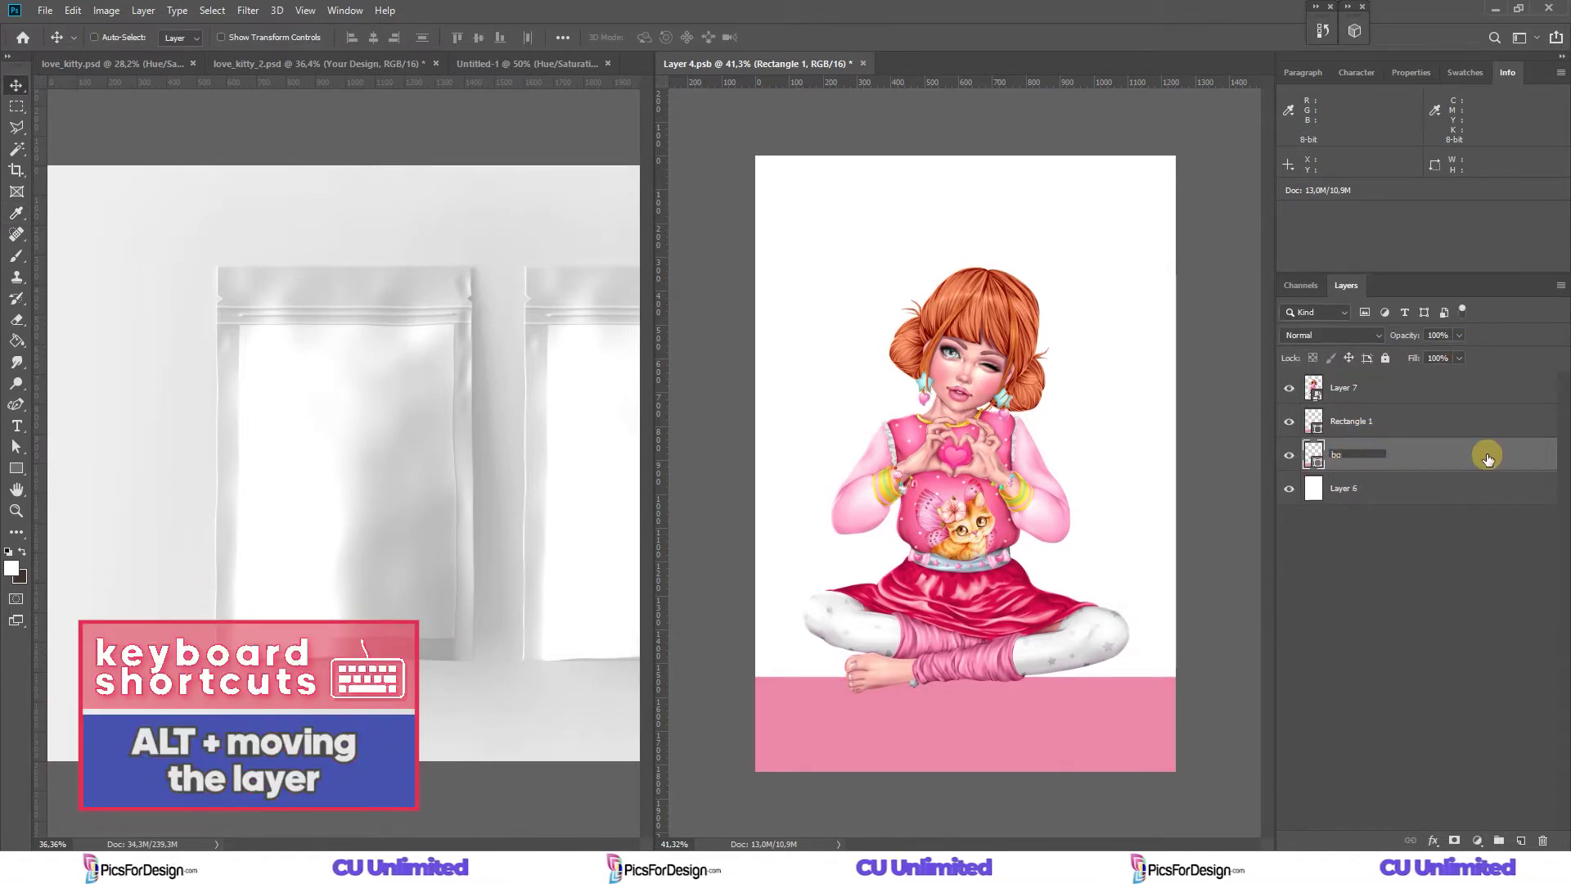
key(Return)
key(ctrl+t)
drag(966, 677, 944, 155)
key(Return)
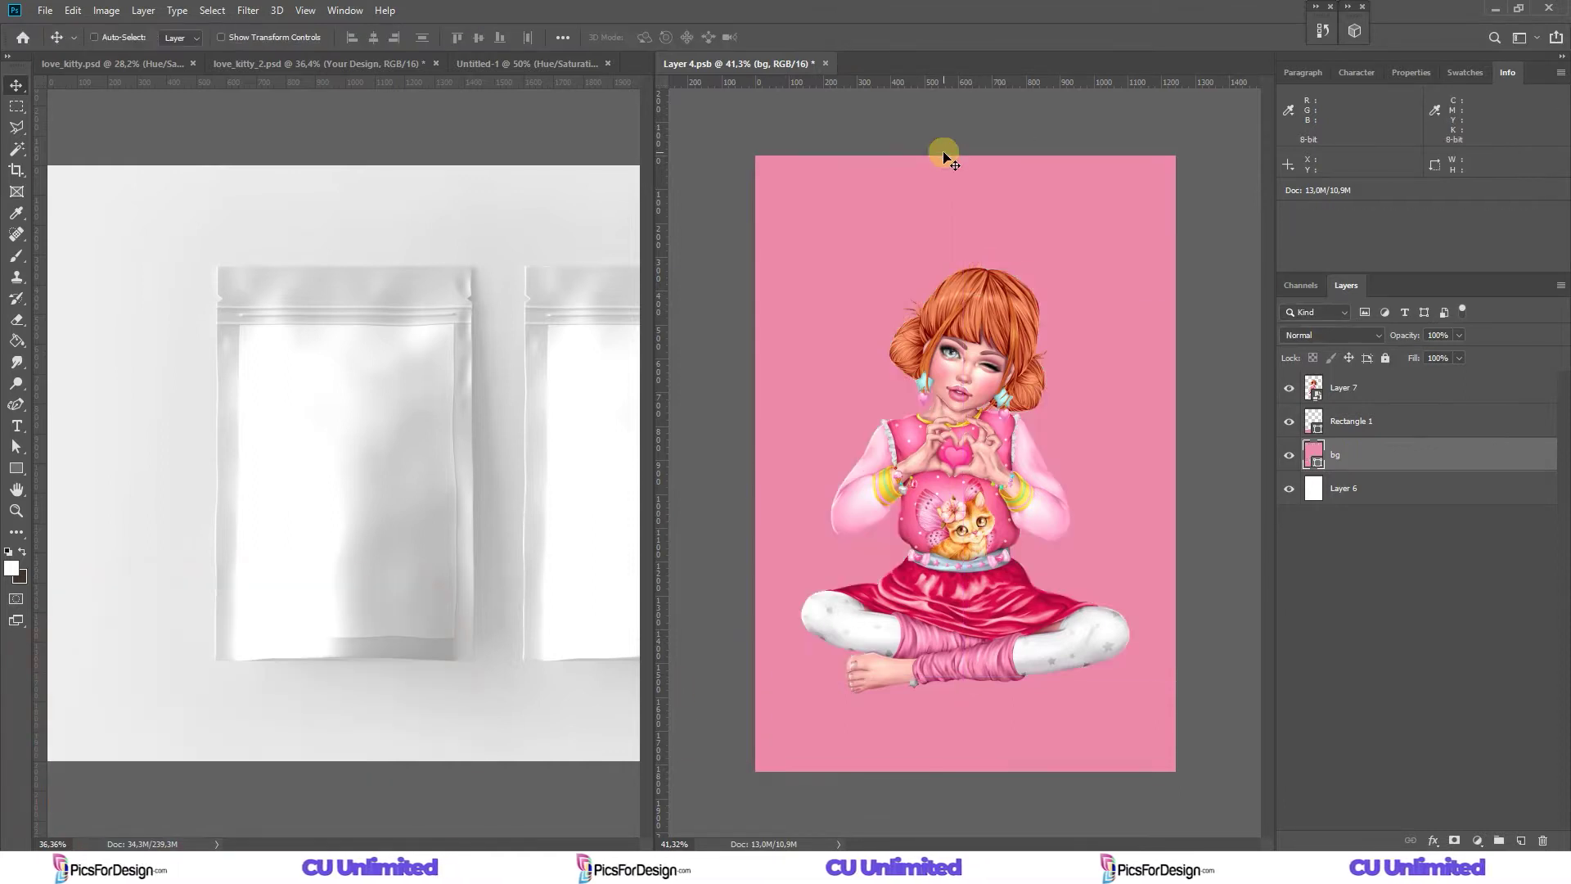
double_click(1314, 460)
click(1163, 335)
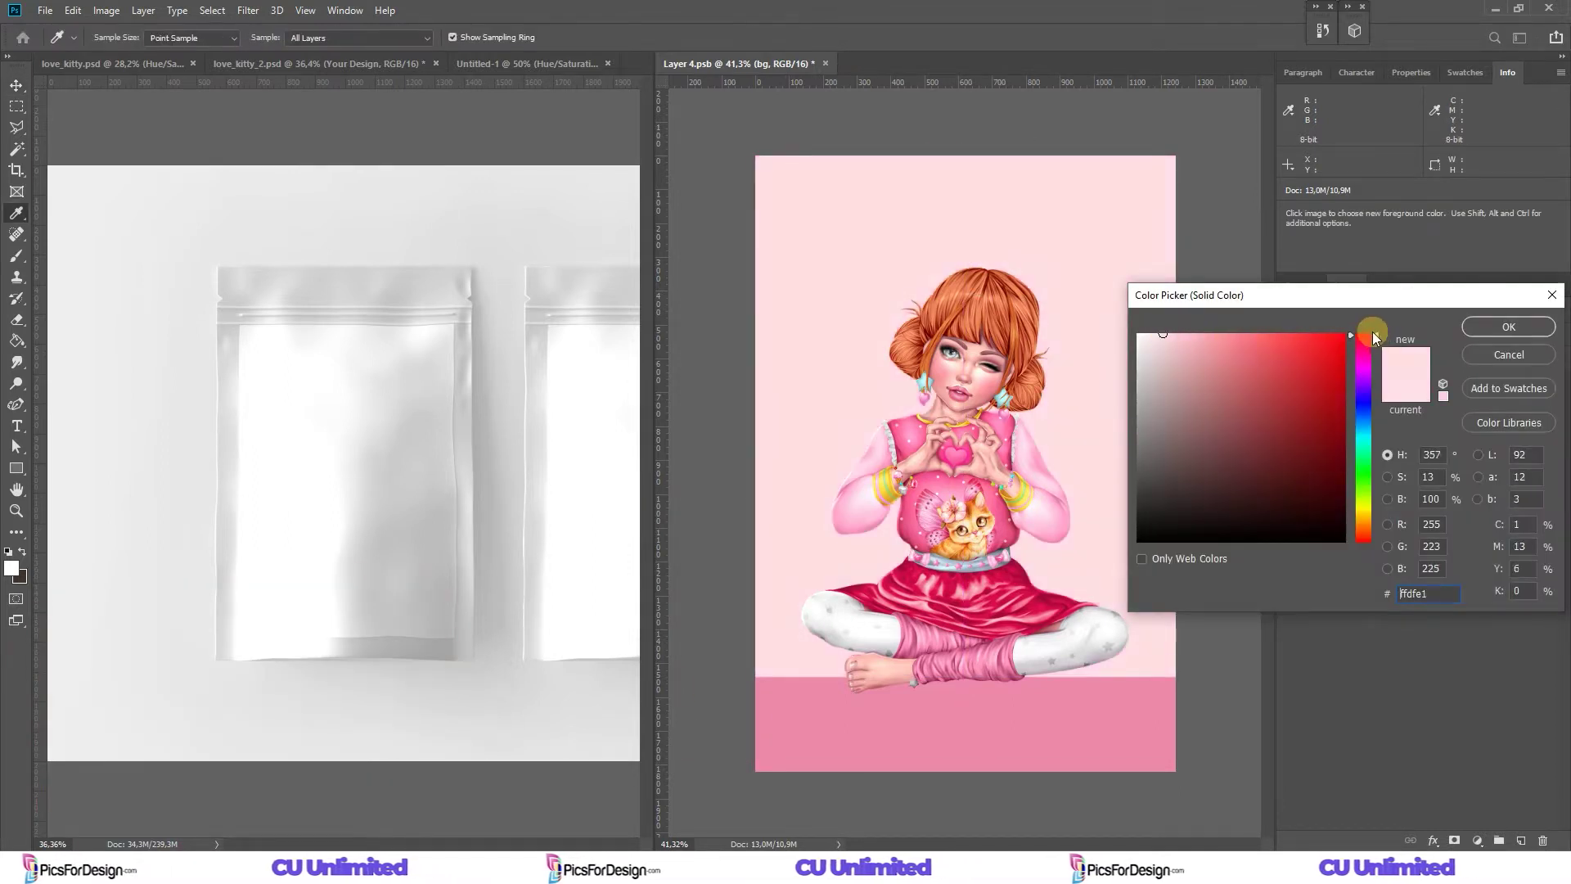
click(1174, 335)
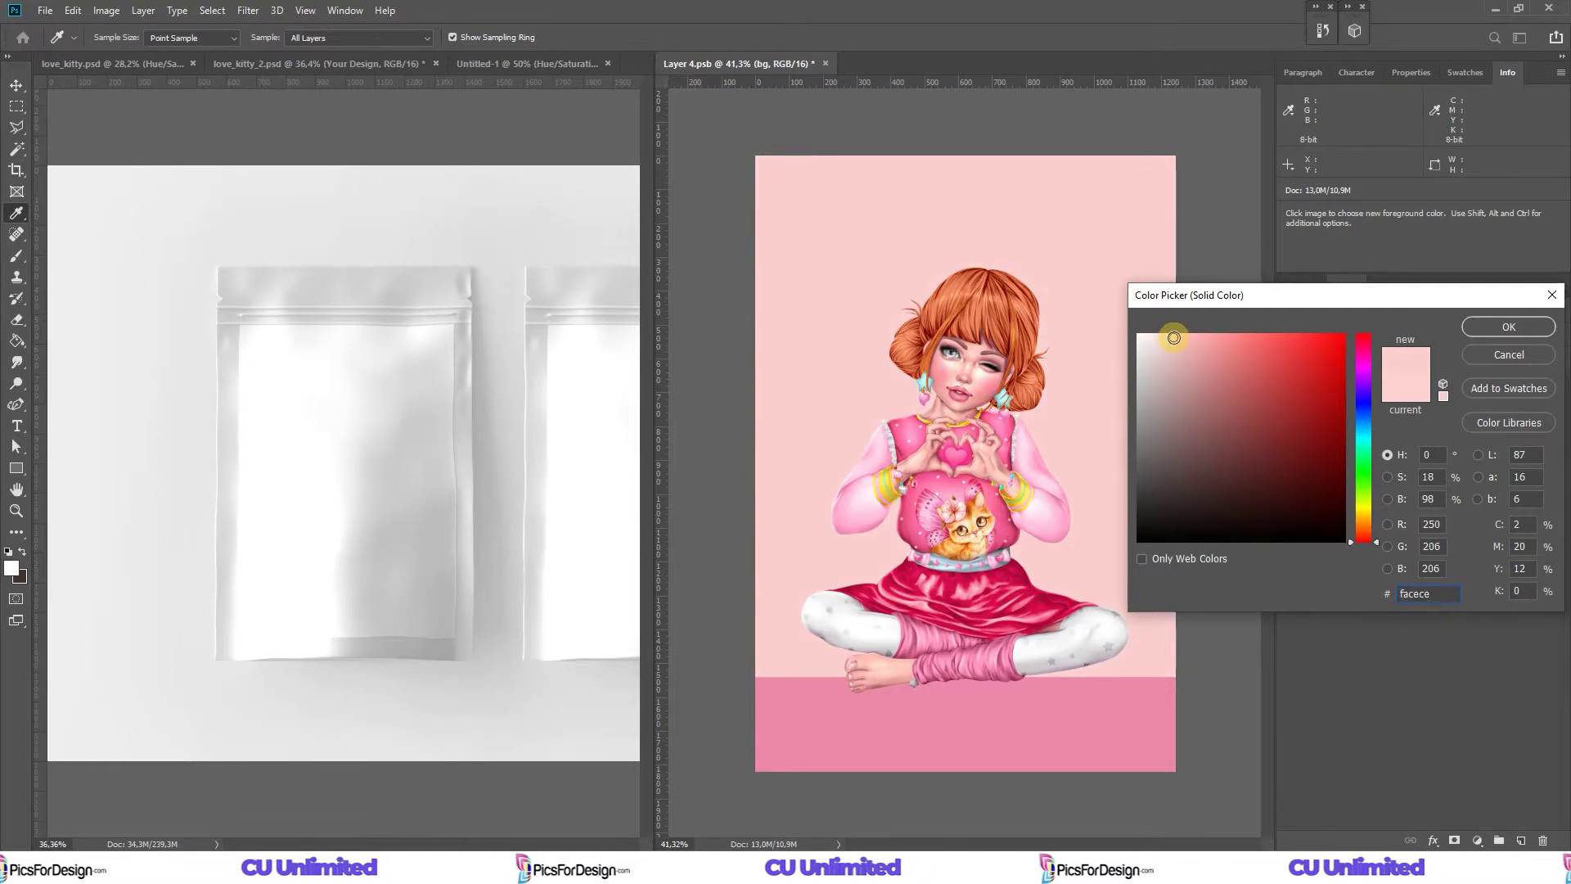
key(Return)
Recolour the bottom band Rectangle 1 a saturated red.
double_click(1315, 424)
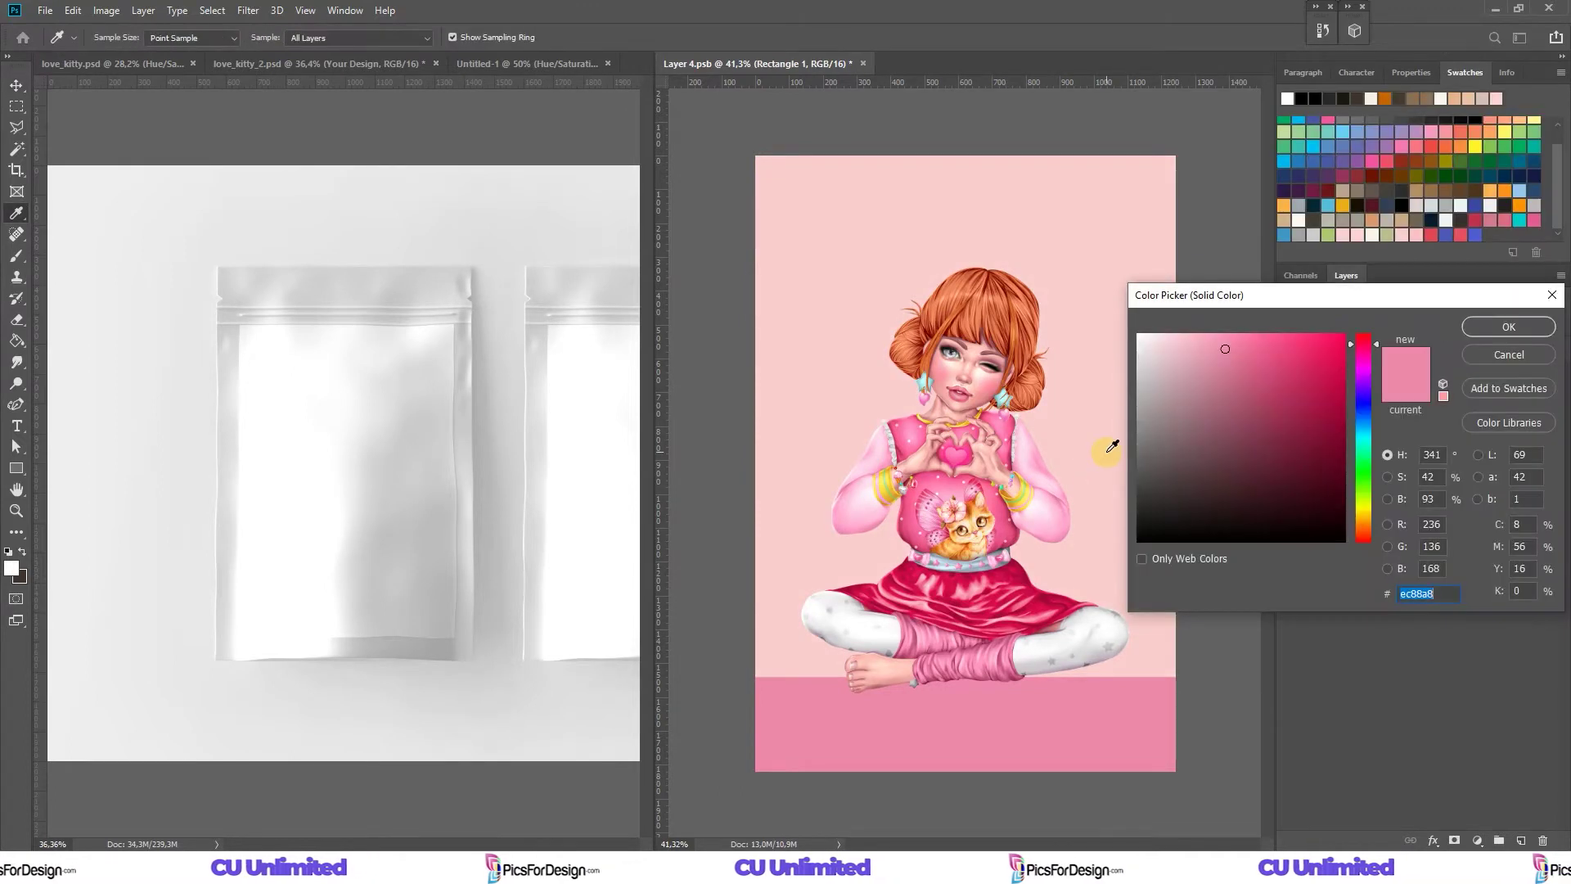
click(1364, 351)
click(1260, 370)
click(1508, 327)
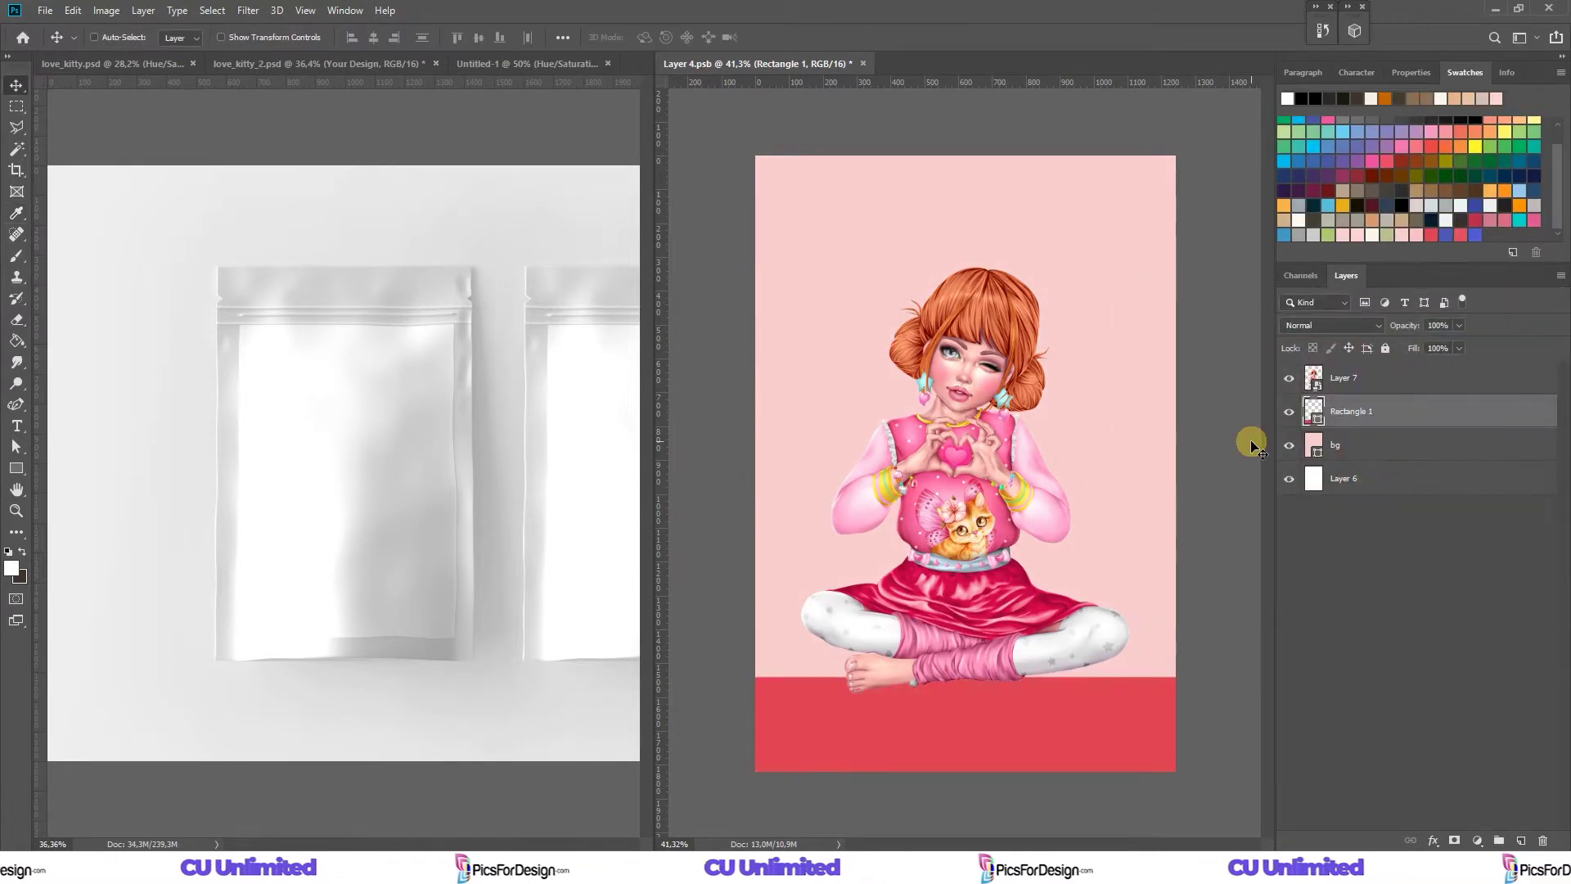
click(1360, 383)
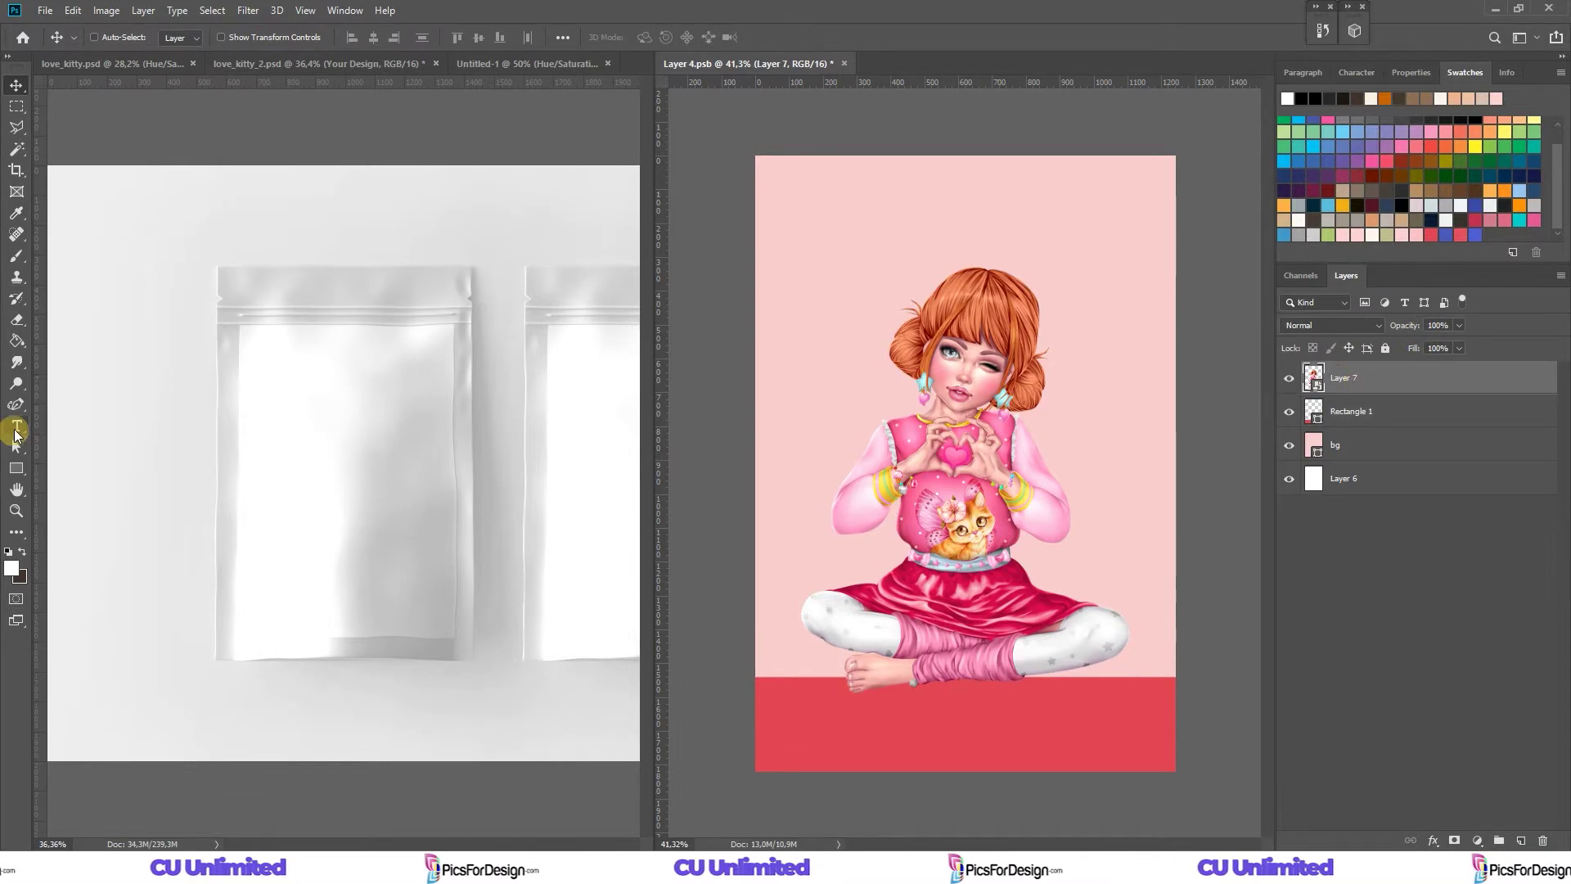
click(16, 427)
Add the 'Strawberry filled candy star' title in Lemon font, coloured red from the band.
drag(755, 171, 1176, 254)
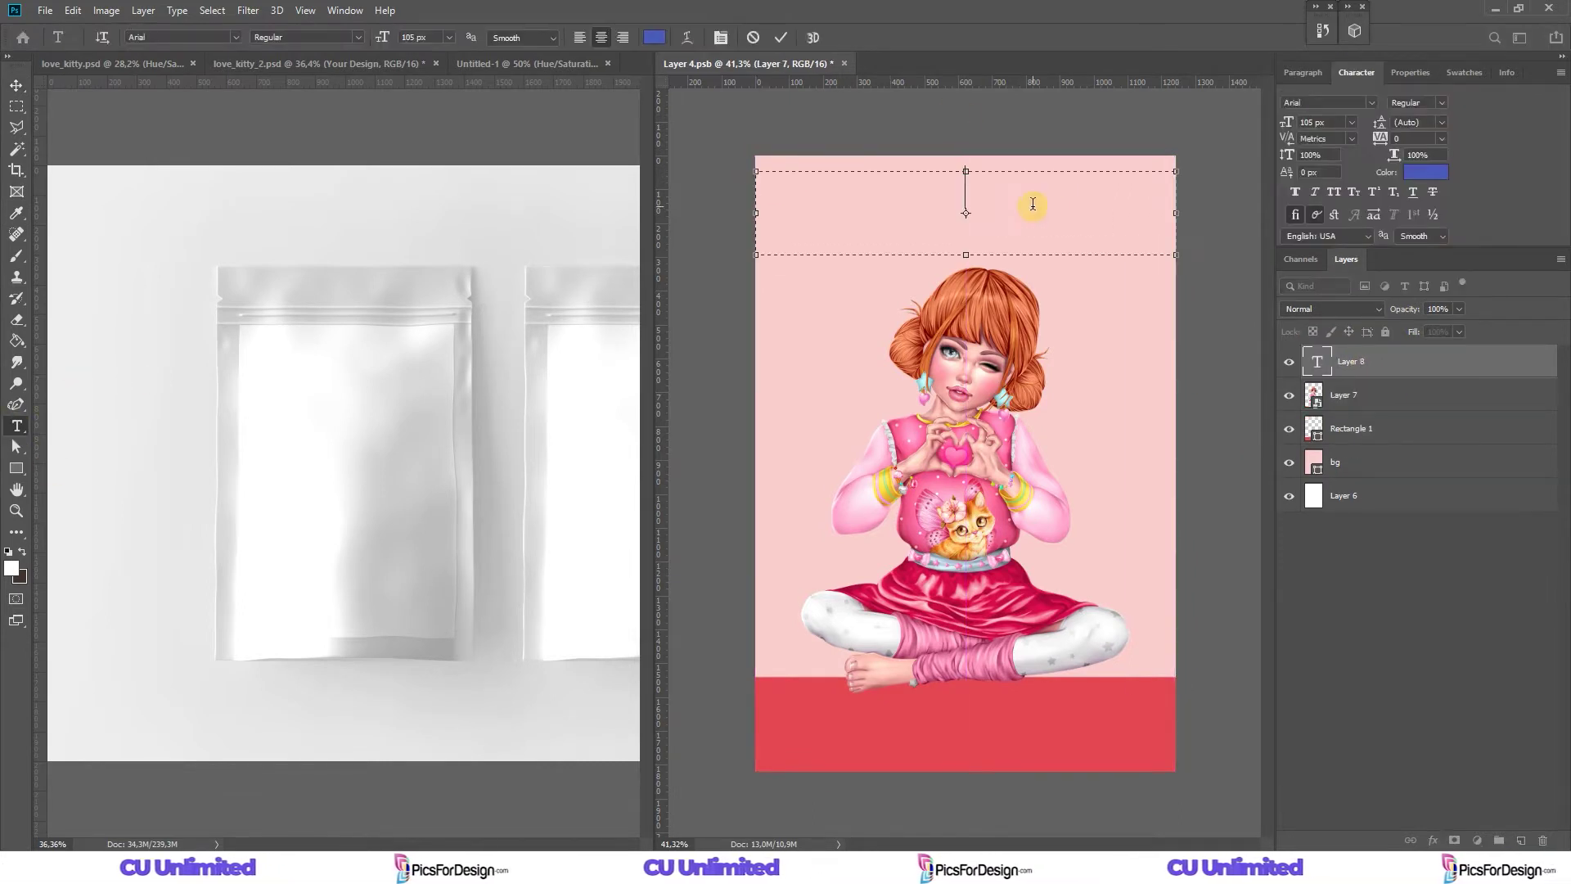
text(a)
click(1326, 102)
text(Strawberry filled candy star)
key(ctrl+shift+Left)
key(ctrl+shift+Left)
key(ctrl+Return)
click(1425, 171)
click(1111, 694)
key(Return)
Give the title a white Stroke outline and nudge the girl illustration slightly lower.
key(v)
click(1433, 841)
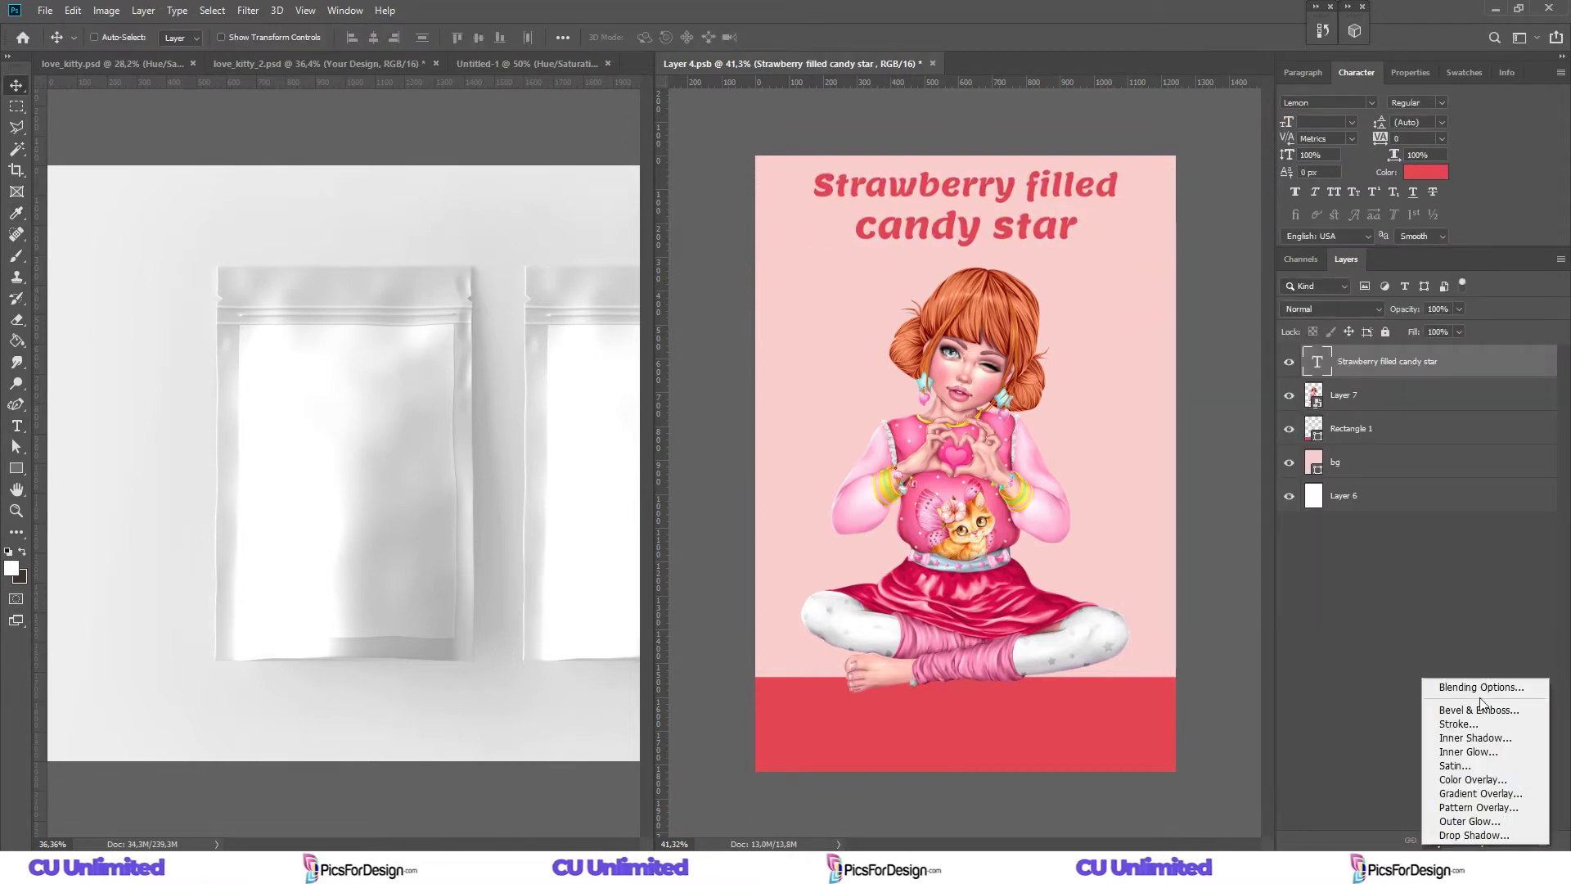
click(1465, 724)
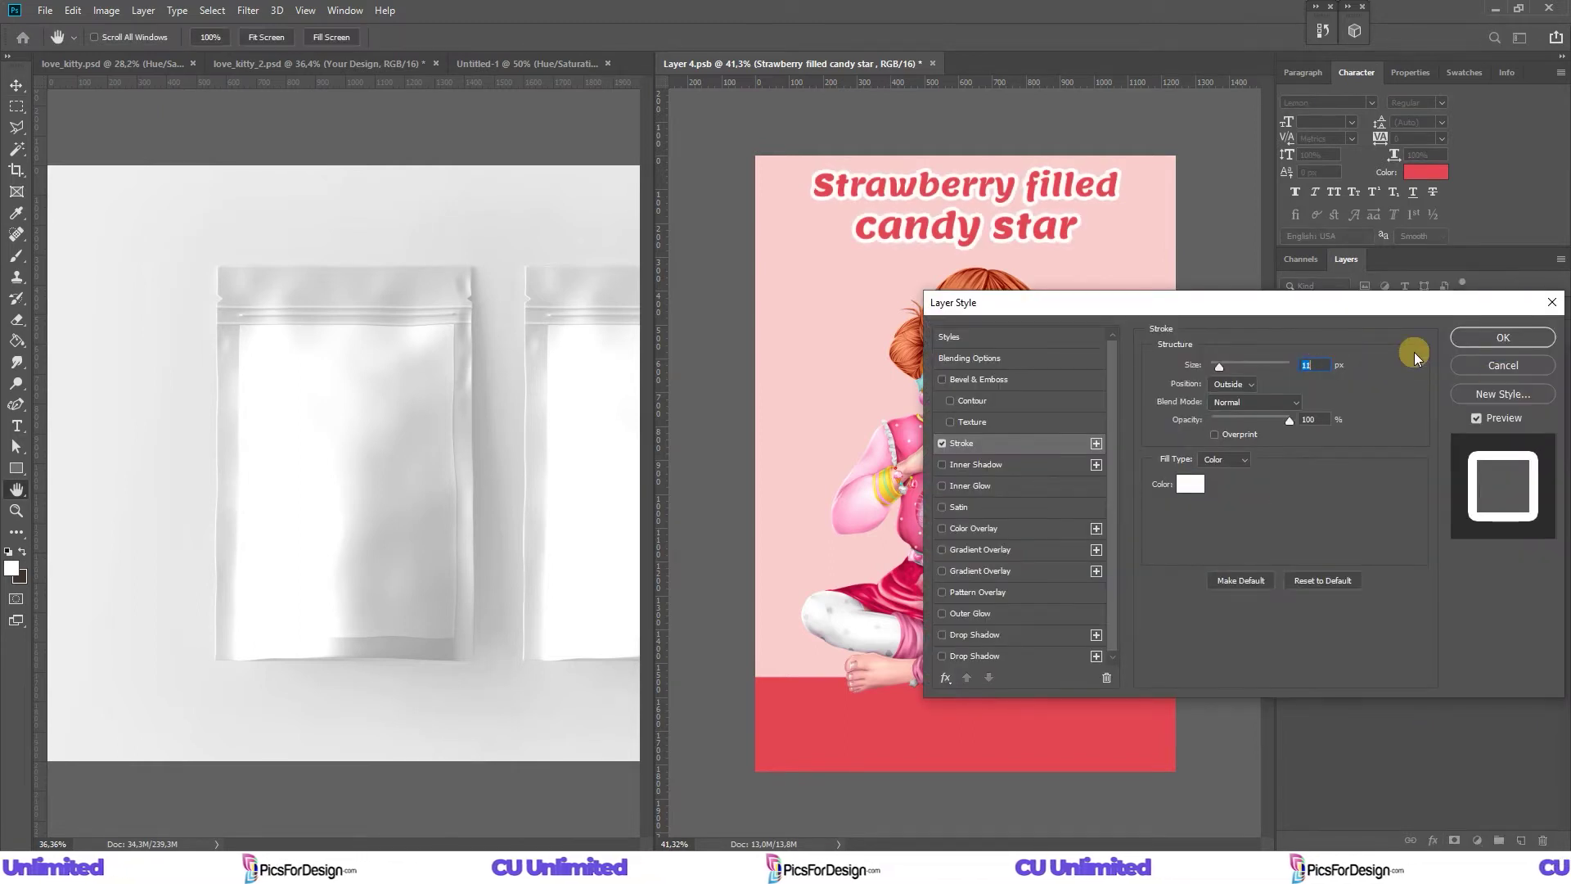
key(Return)
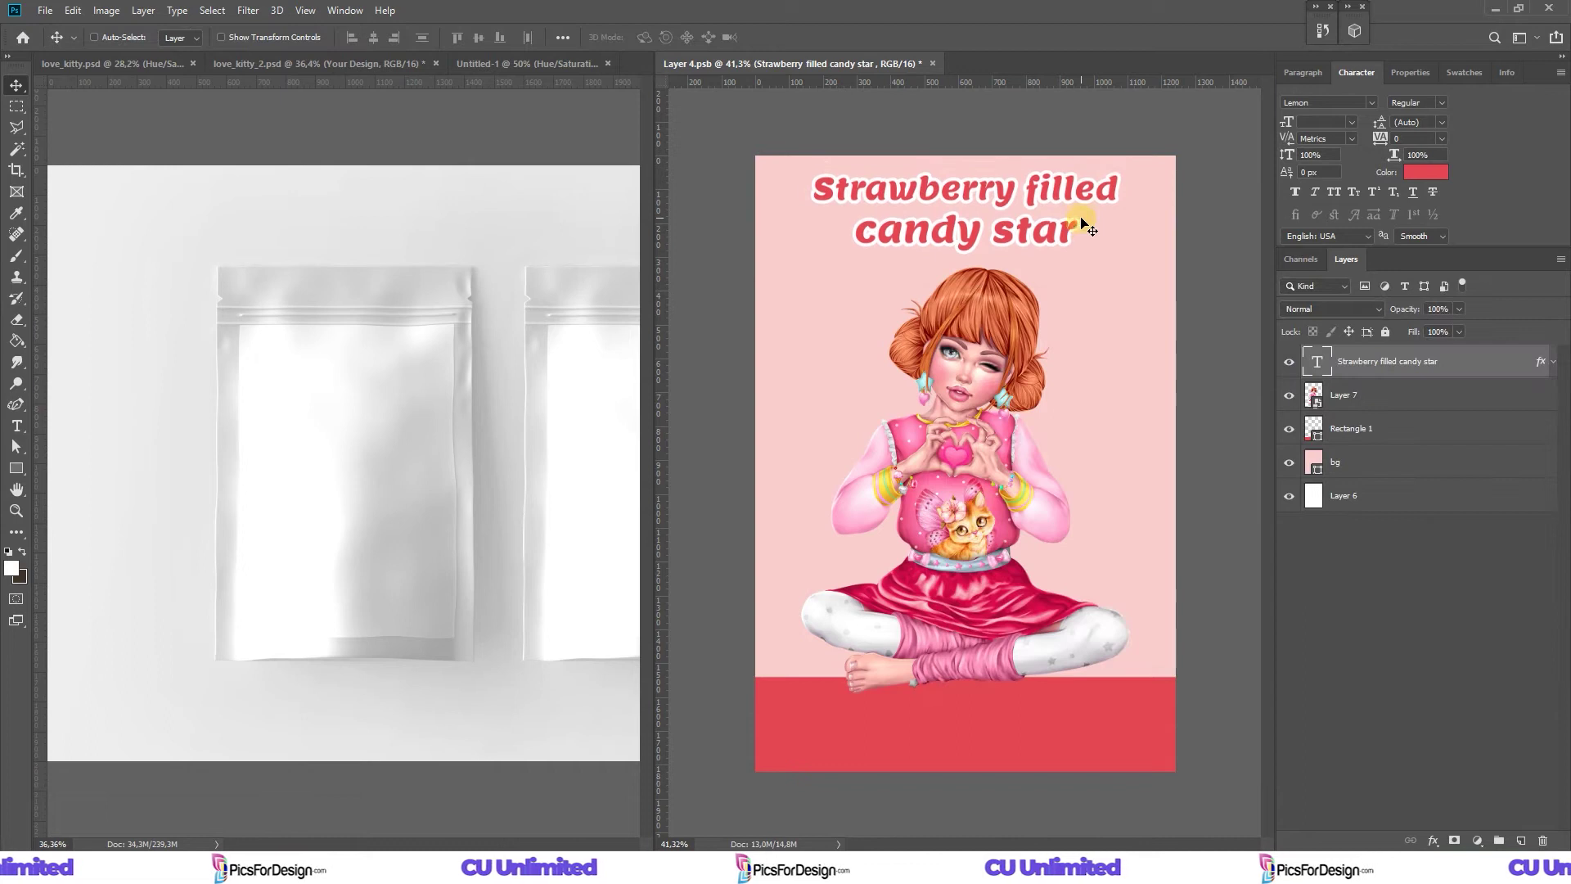
click(1344, 394)
drag(979, 543, 978, 557)
click(1426, 172)
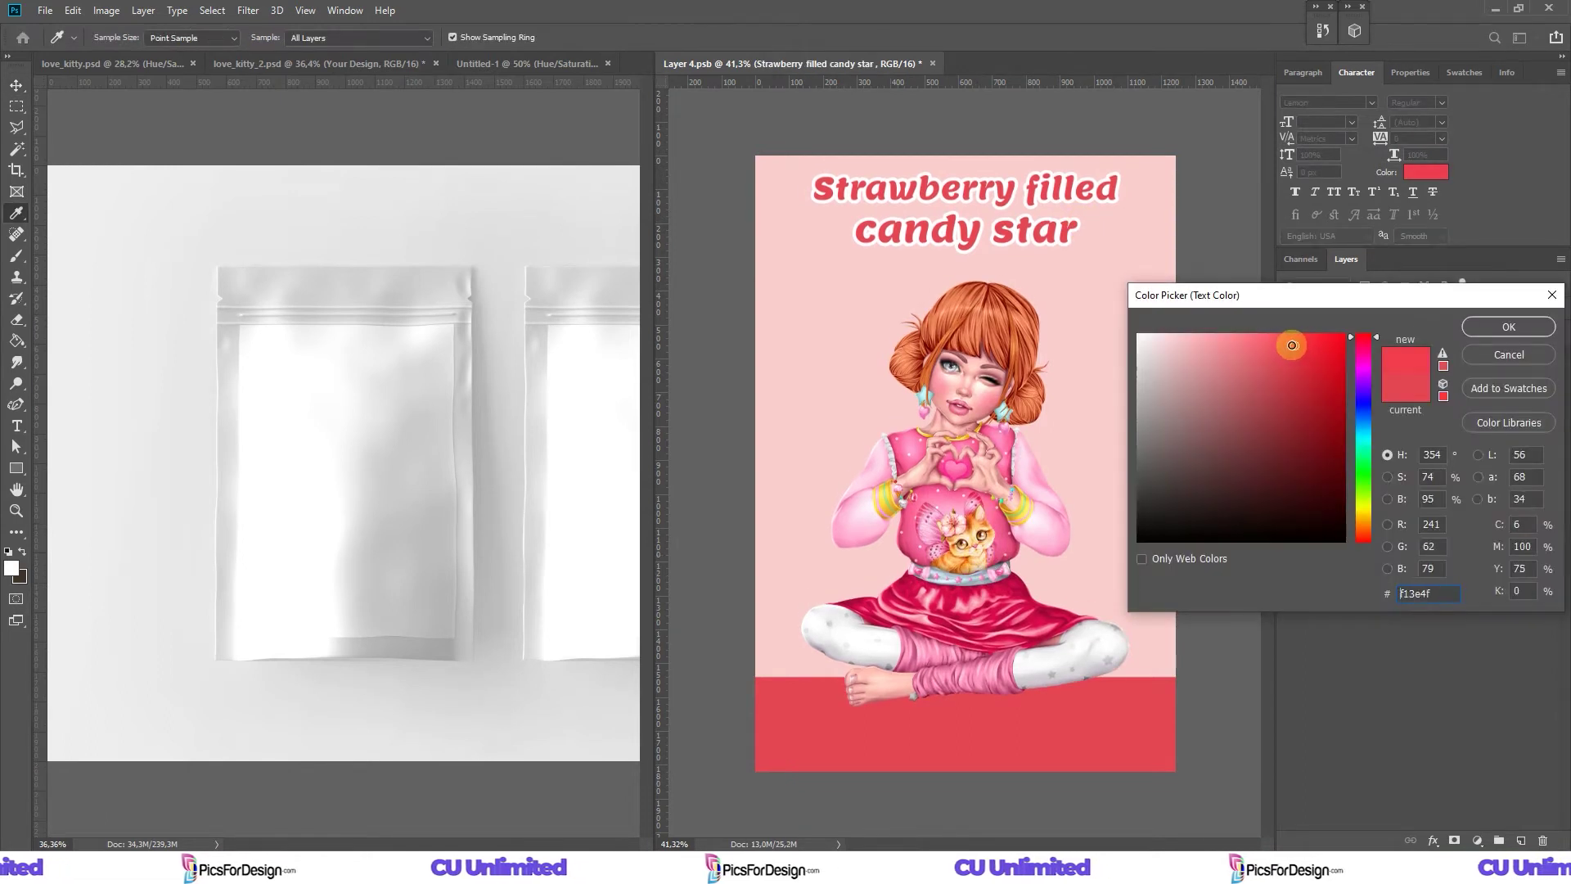
key(Return)
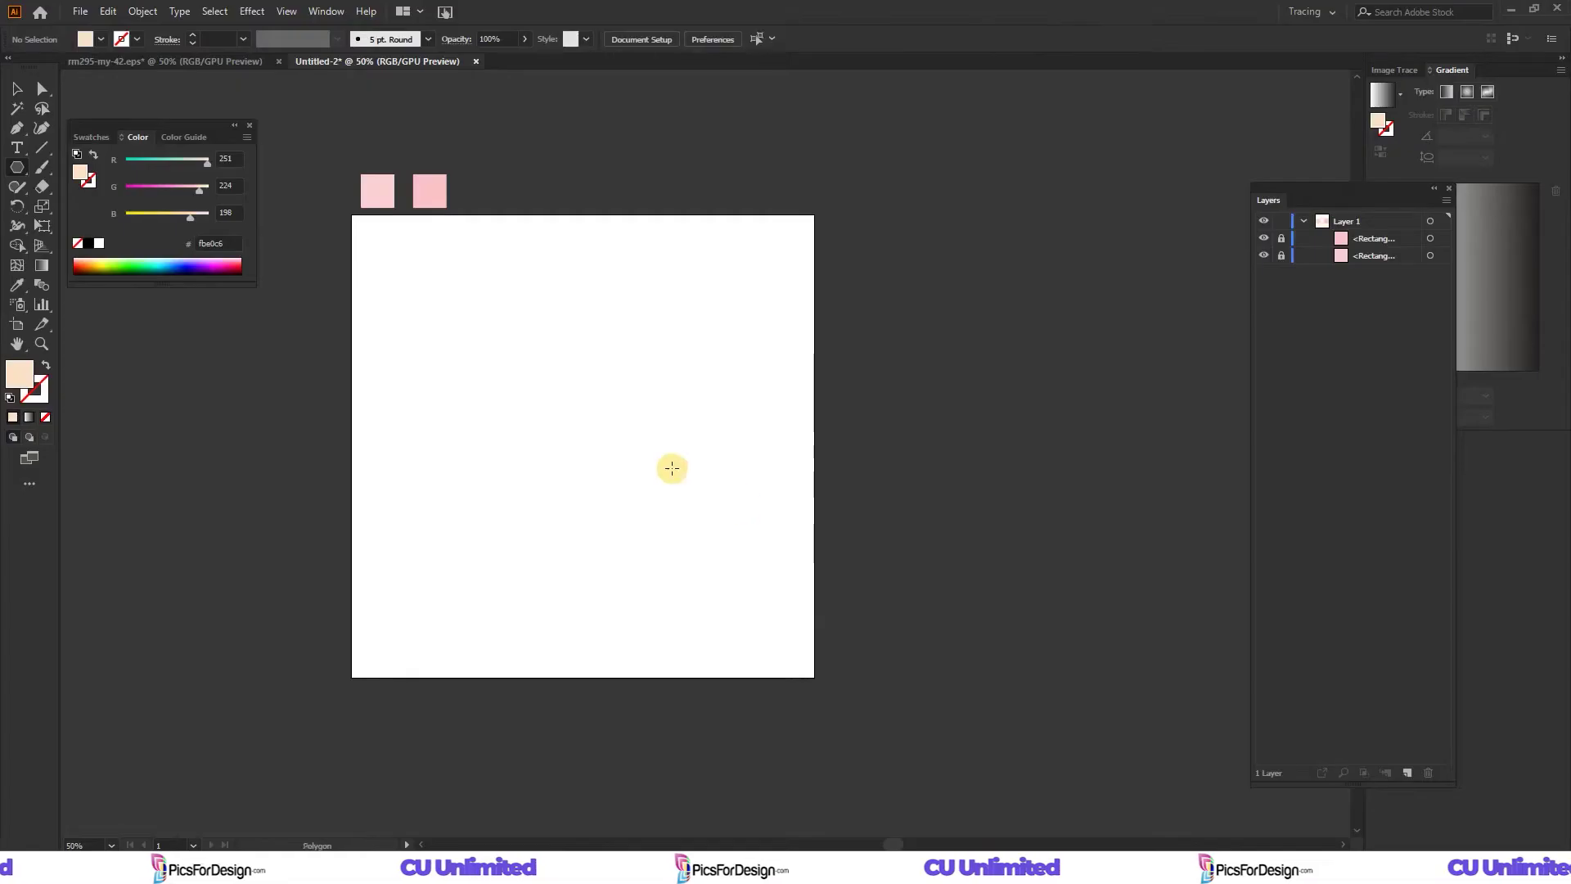
Draw a peach artboard-sized rectangle and create a small 3-sided polygon triangle.
drag(14, 172, 61, 162)
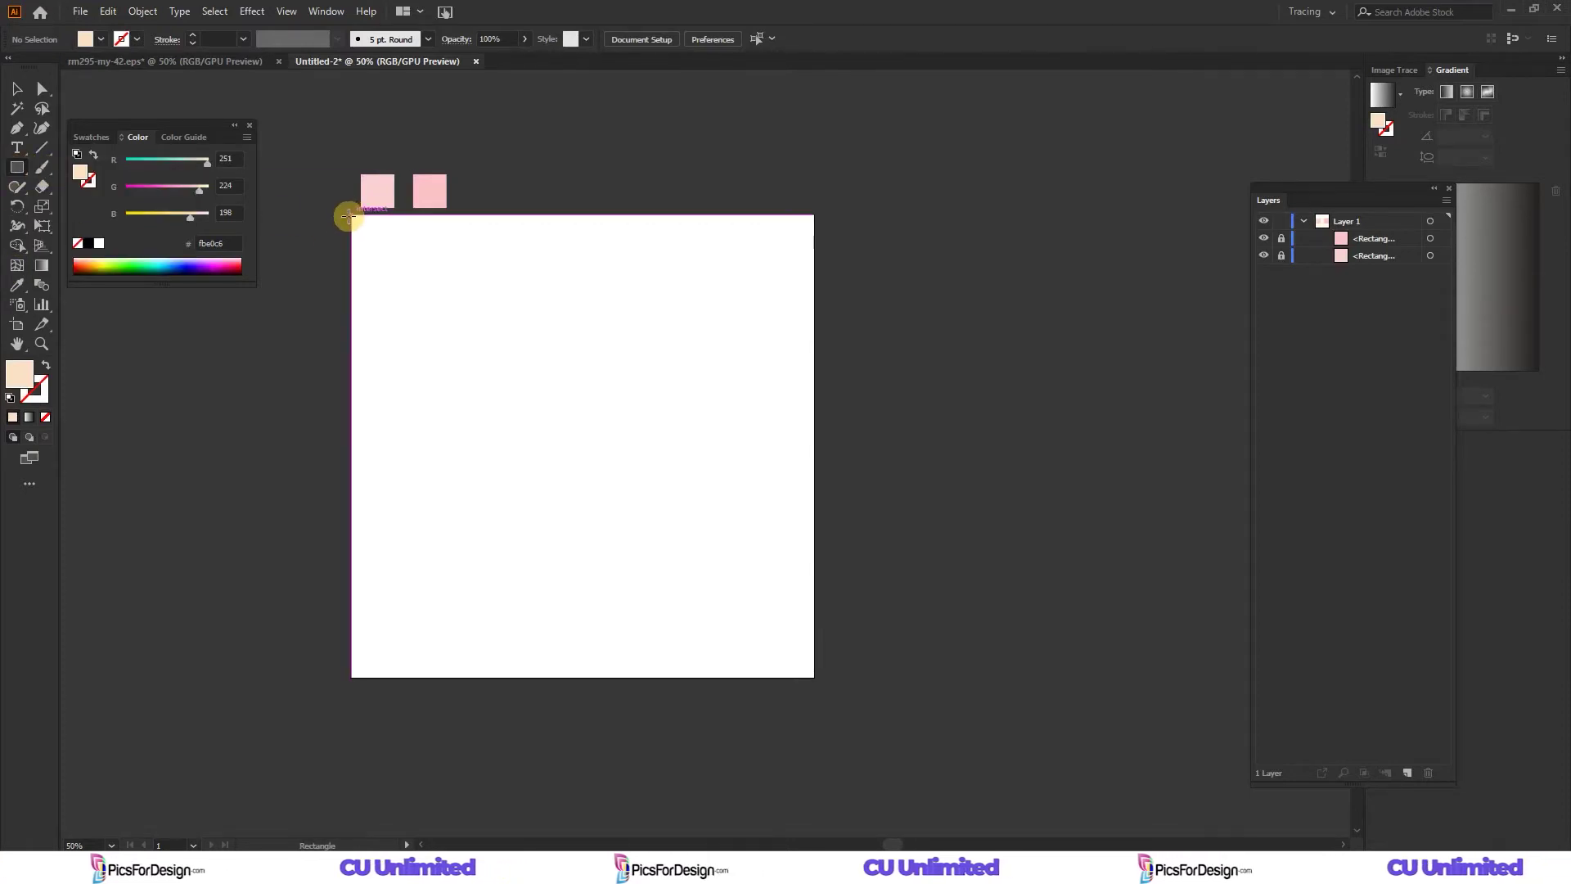
drag(350, 216, 814, 678)
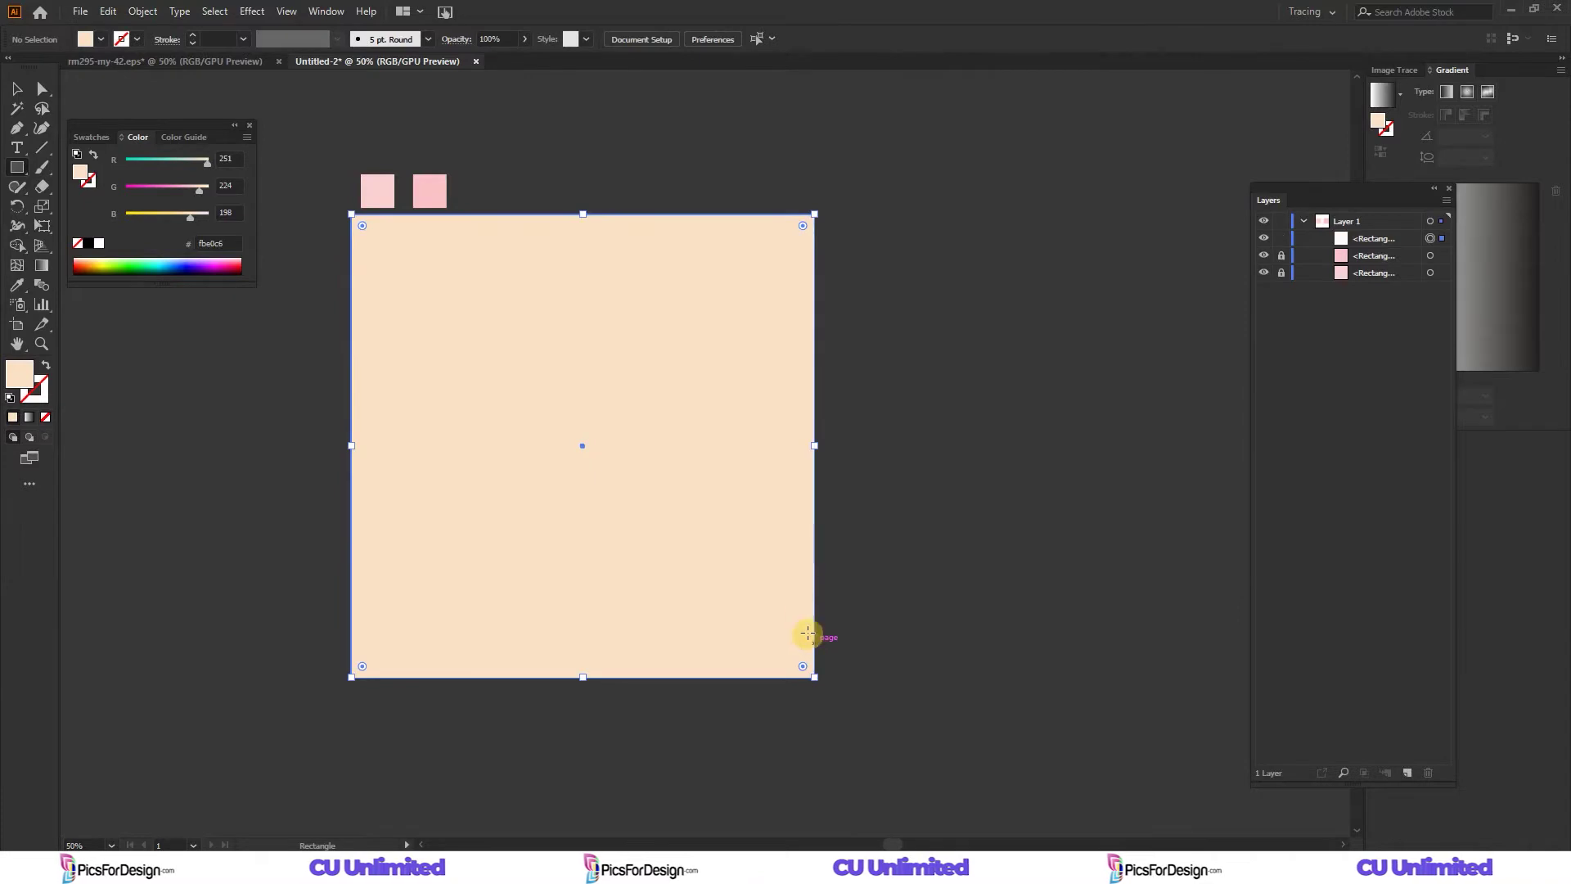
drag(17, 167, 90, 227)
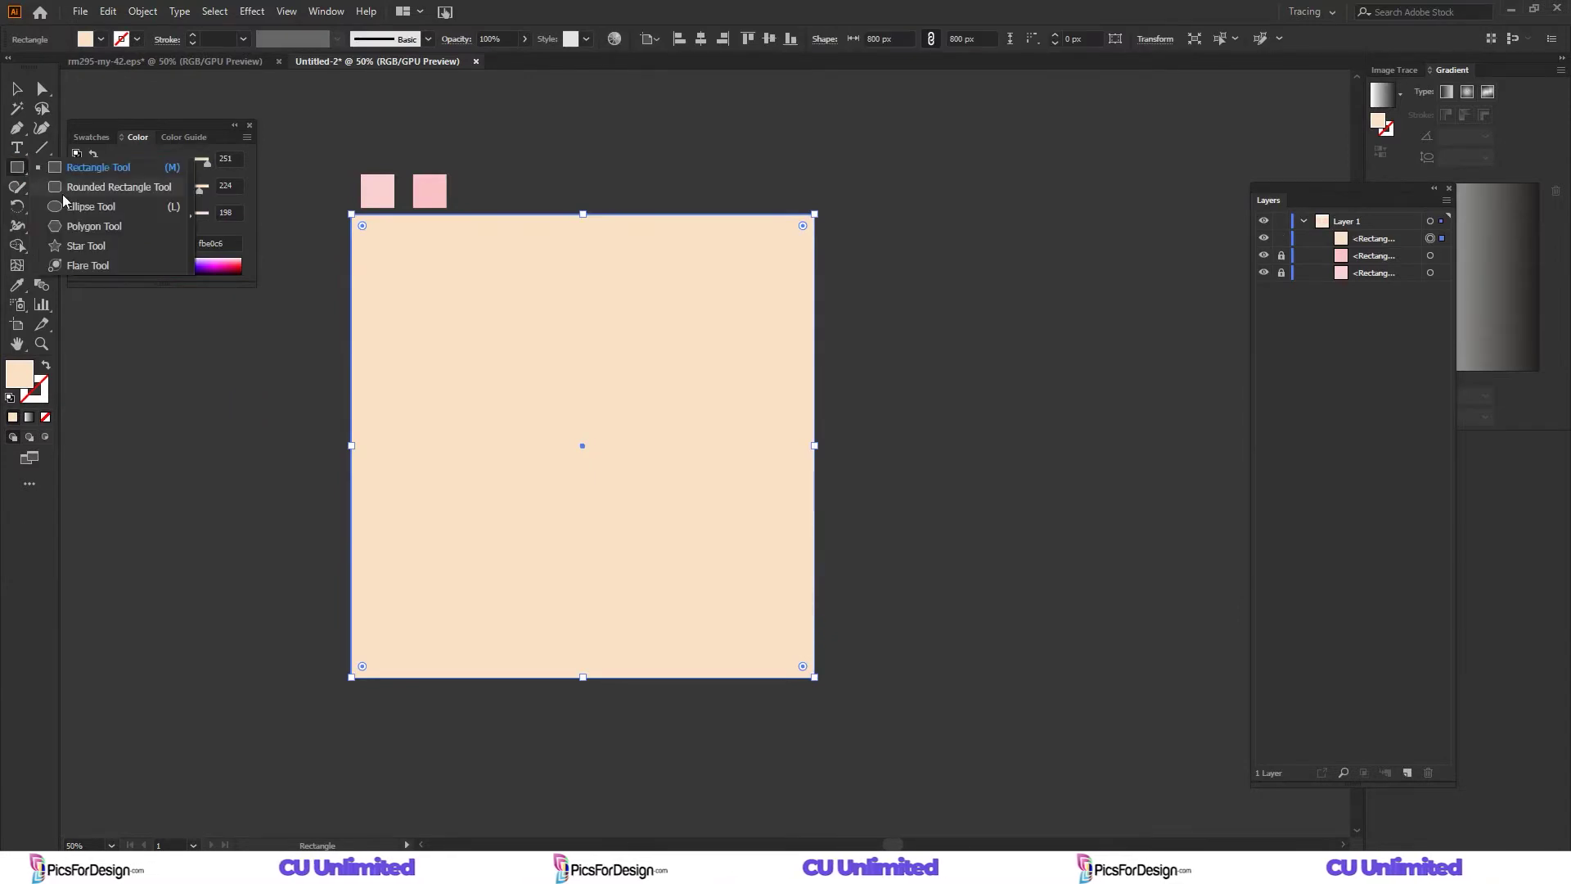
click(616, 501)
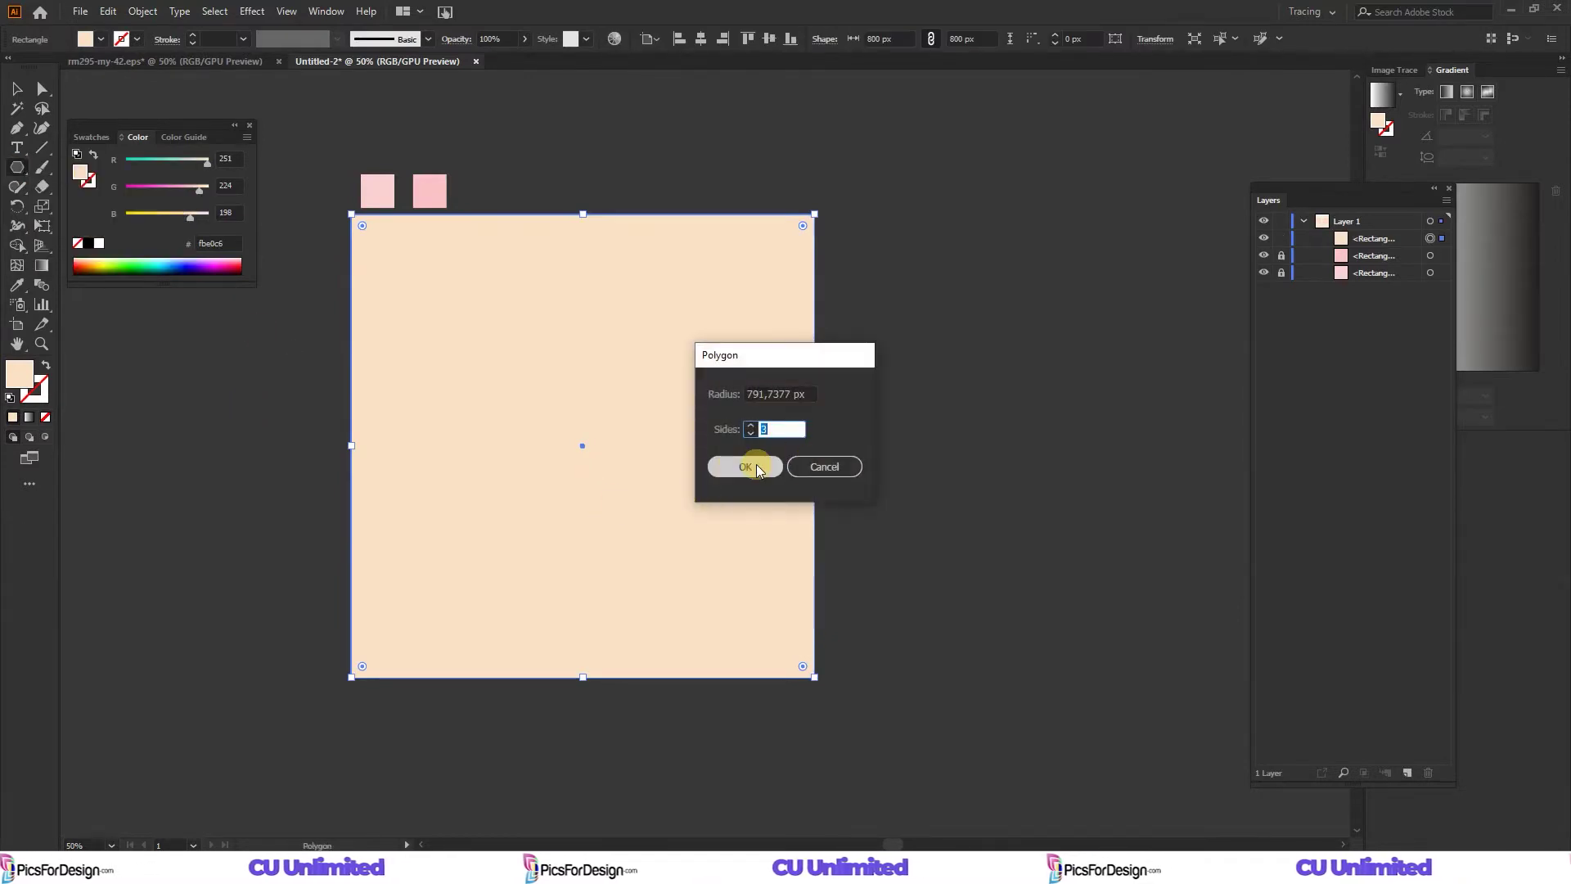
click(757, 468)
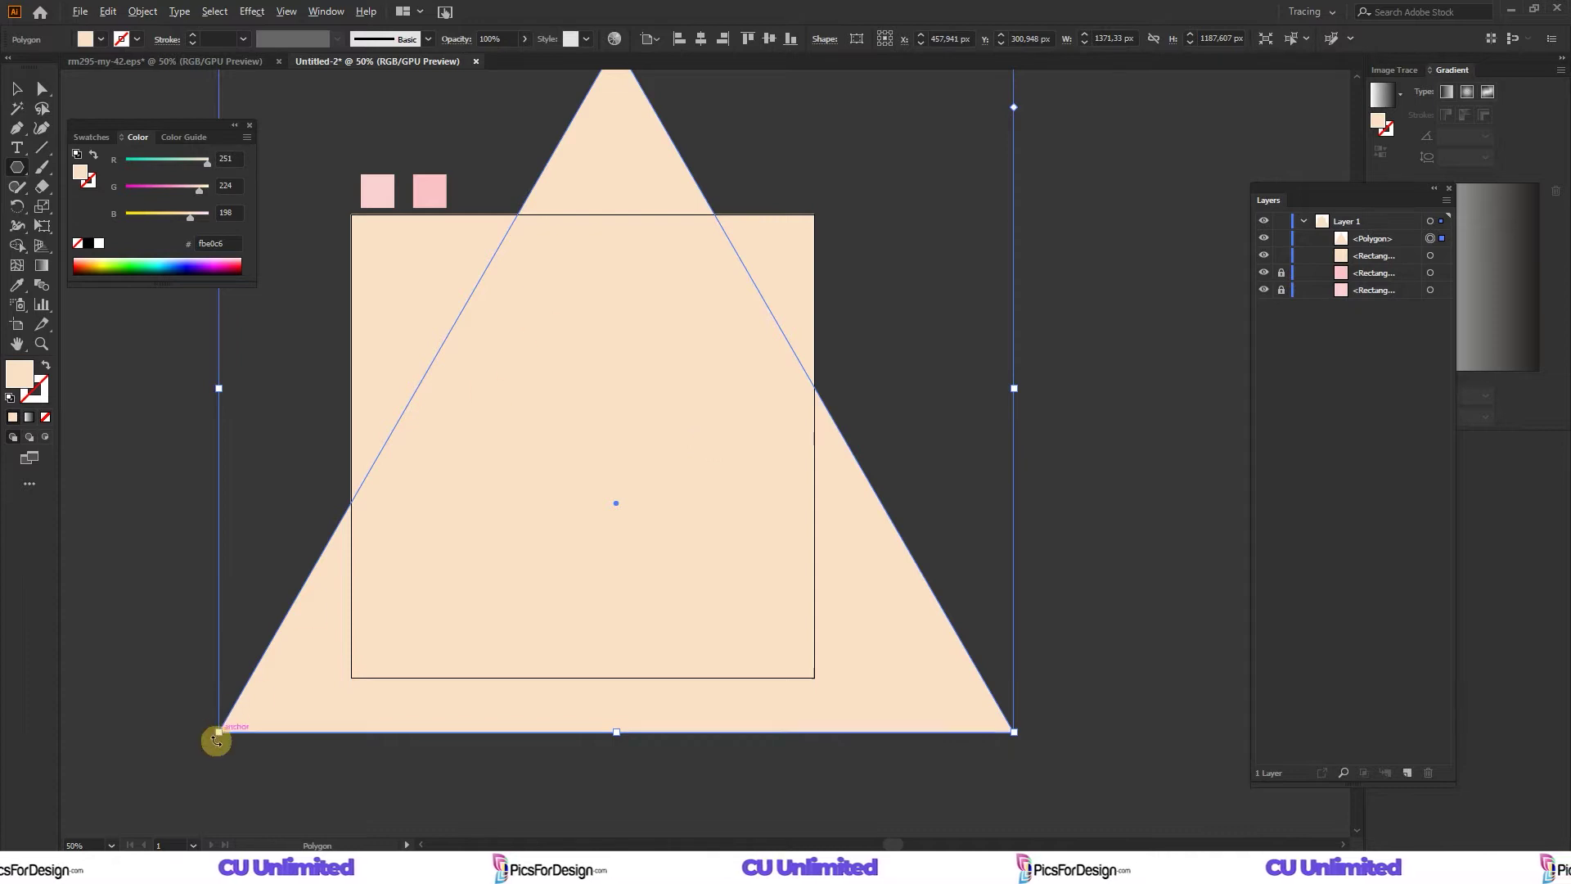
drag(216, 741, 624, 509)
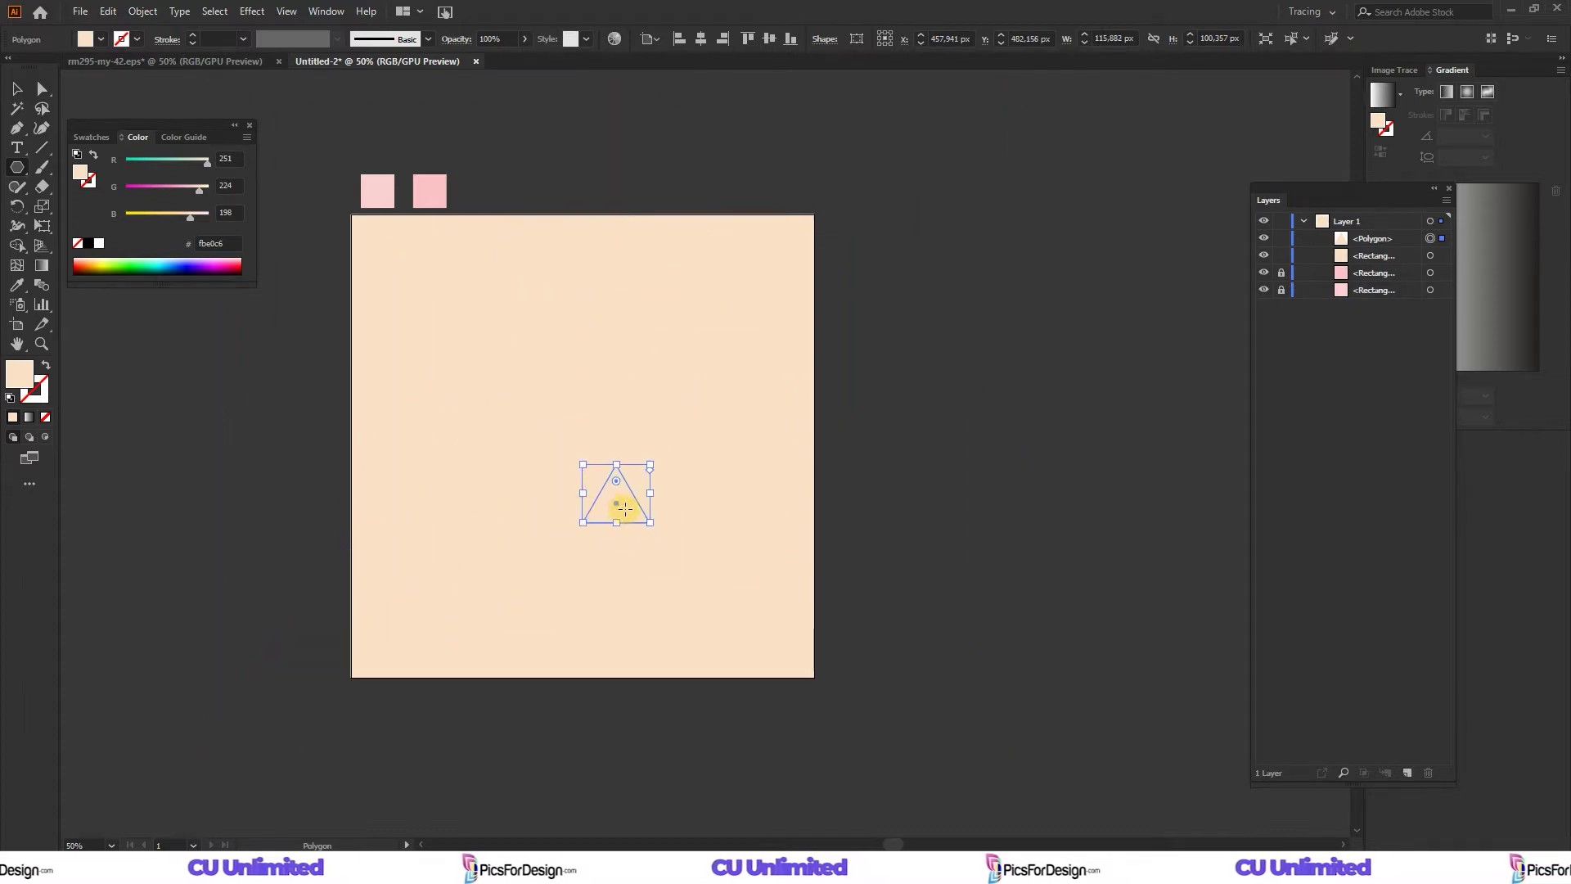
Colour the triangle a deeper swatch pink, stretch it tall, and move it to bottom centre.
key(i)
click(379, 192)
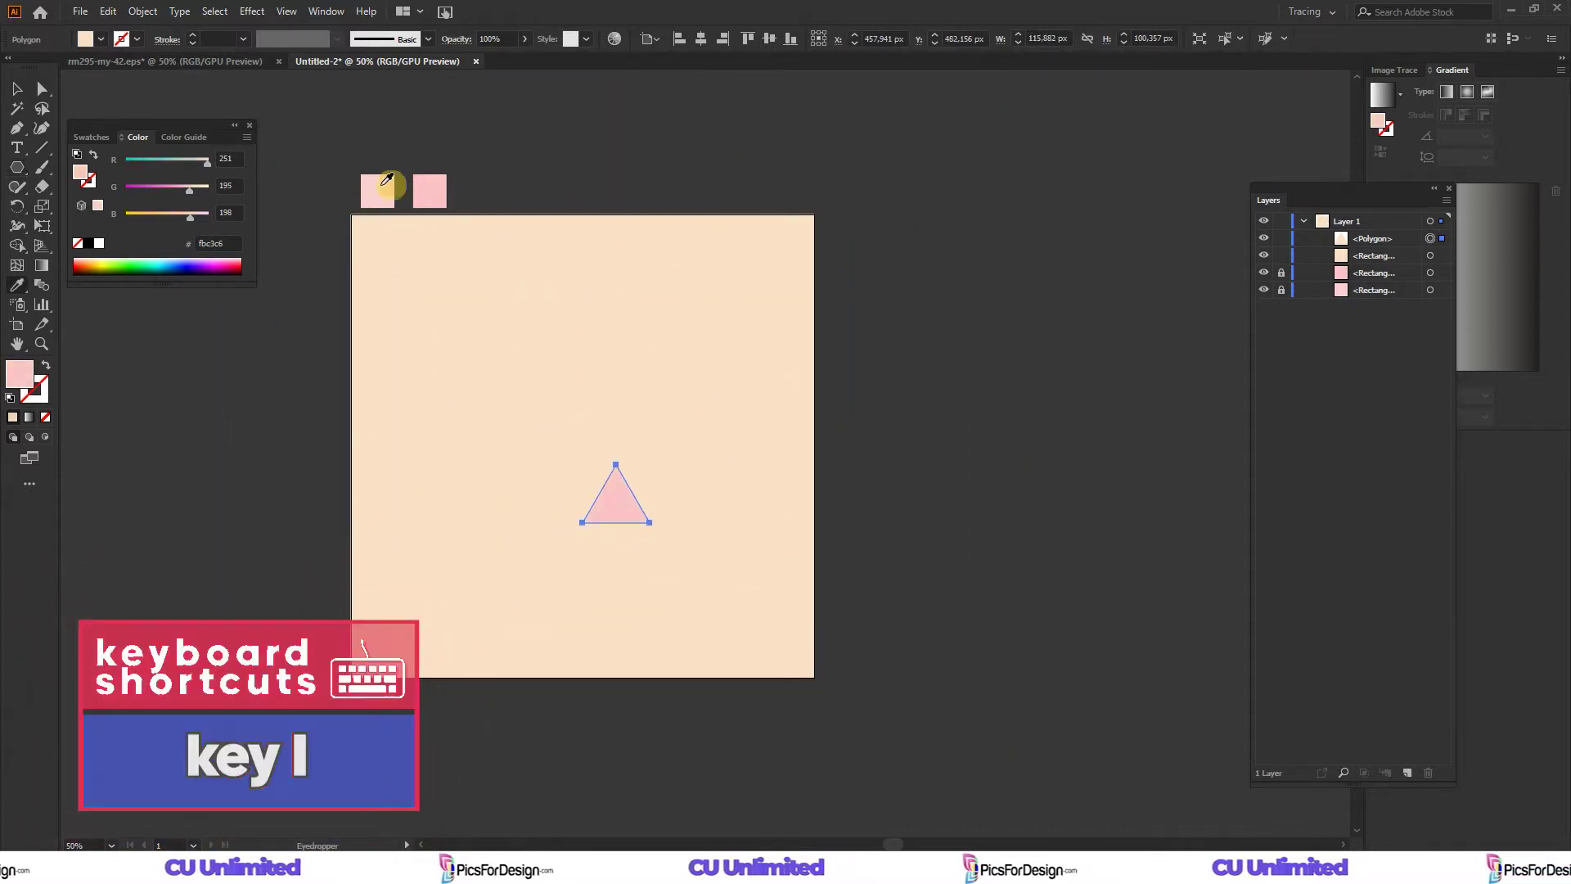
click(178, 187)
key(v)
click(544, 438)
click(621, 505)
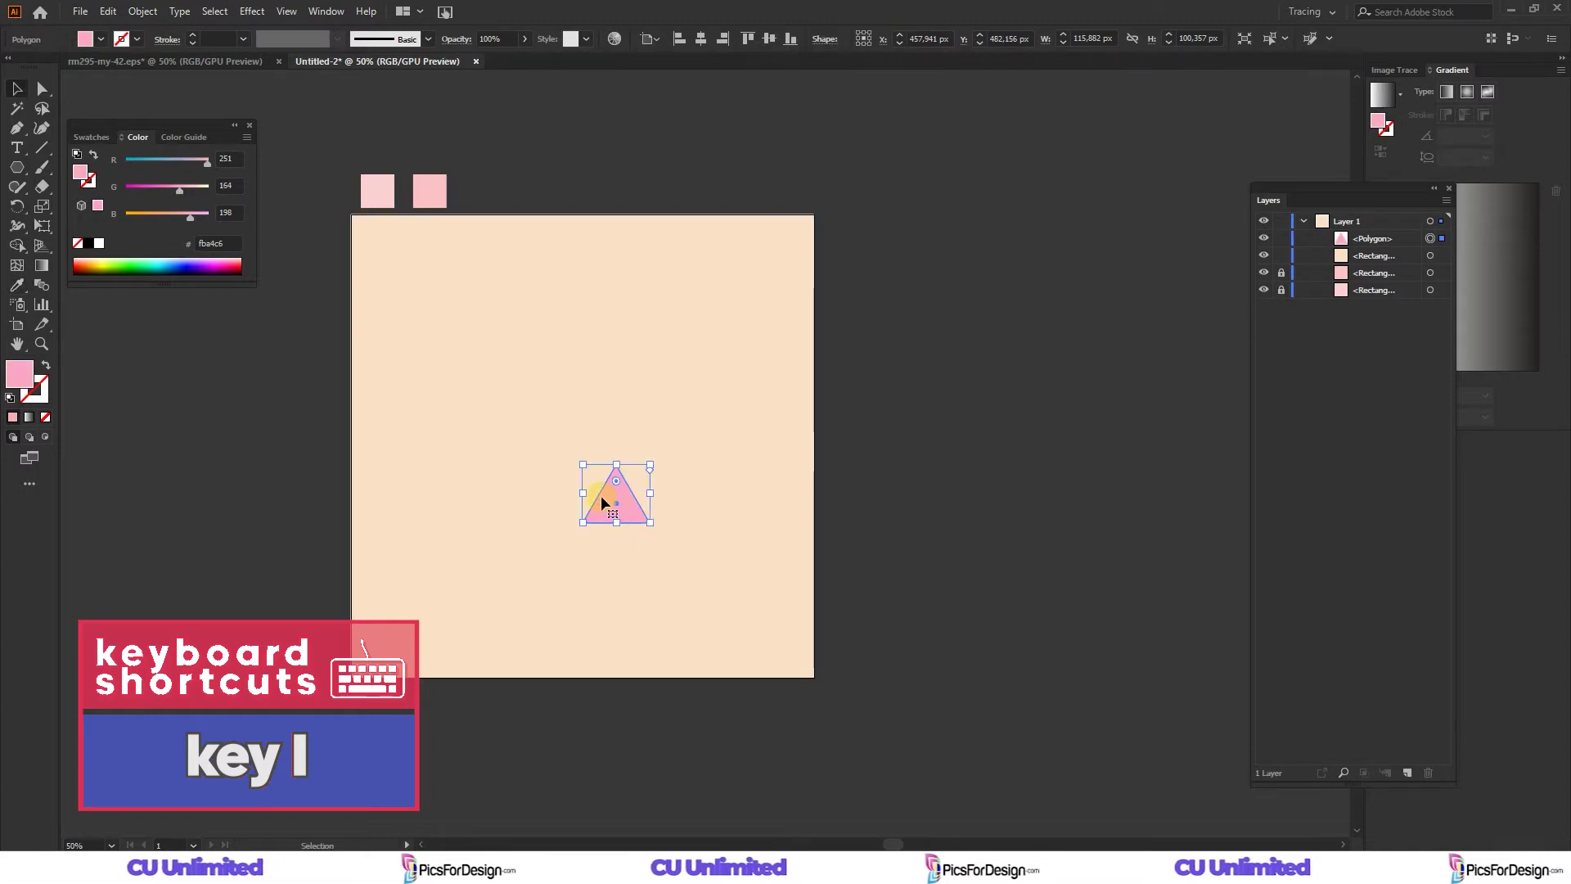
mouse_move(616, 509)
mouse_down()
mouse_move(600, 514)
mouse_move(613, 734)
mouse_up()
mouse_move(599, 646)
mouse_down()
mouse_move(582, 624)
mouse_move(602, 578)
mouse_up()
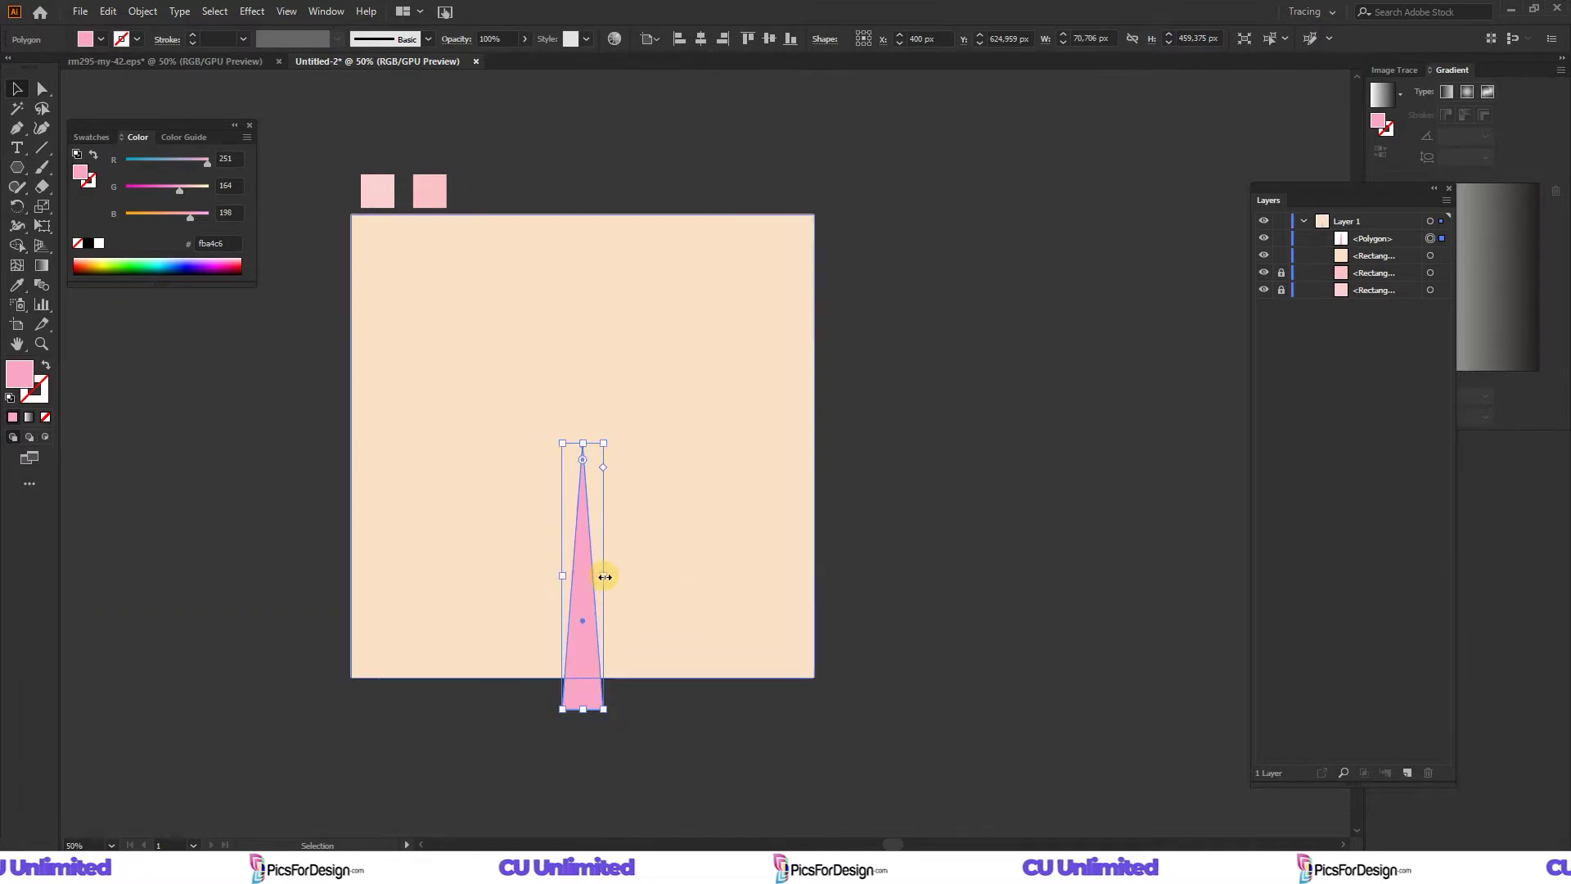
Reflect a copy of the triangle and move it above the centre as a pair of rays.
right_click(587, 630)
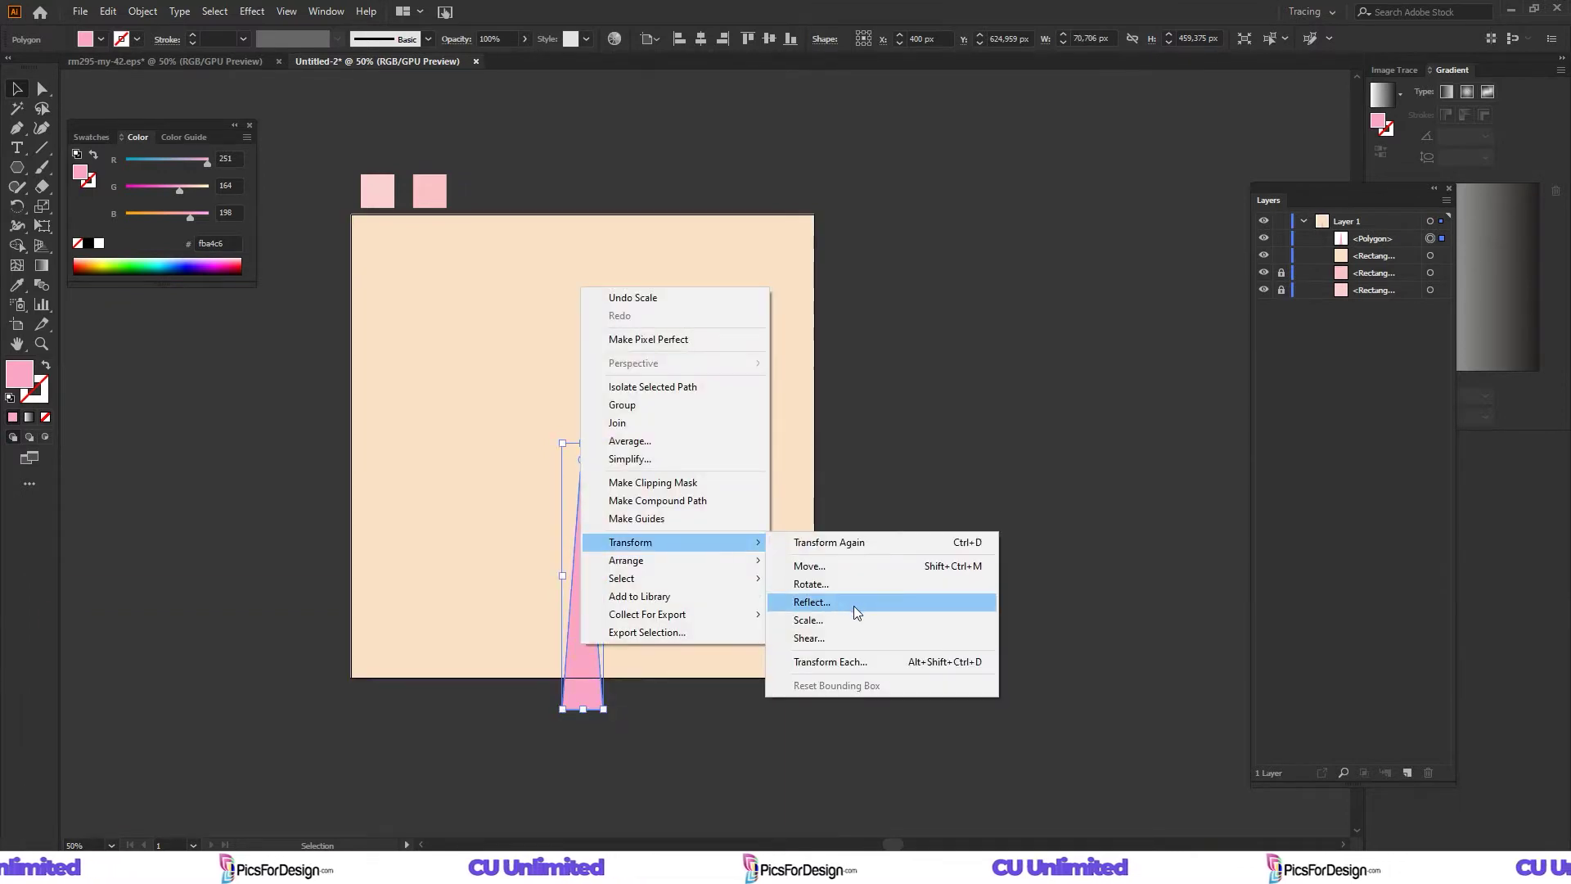
mouse_move(631, 542)
click(839, 604)
click(888, 545)
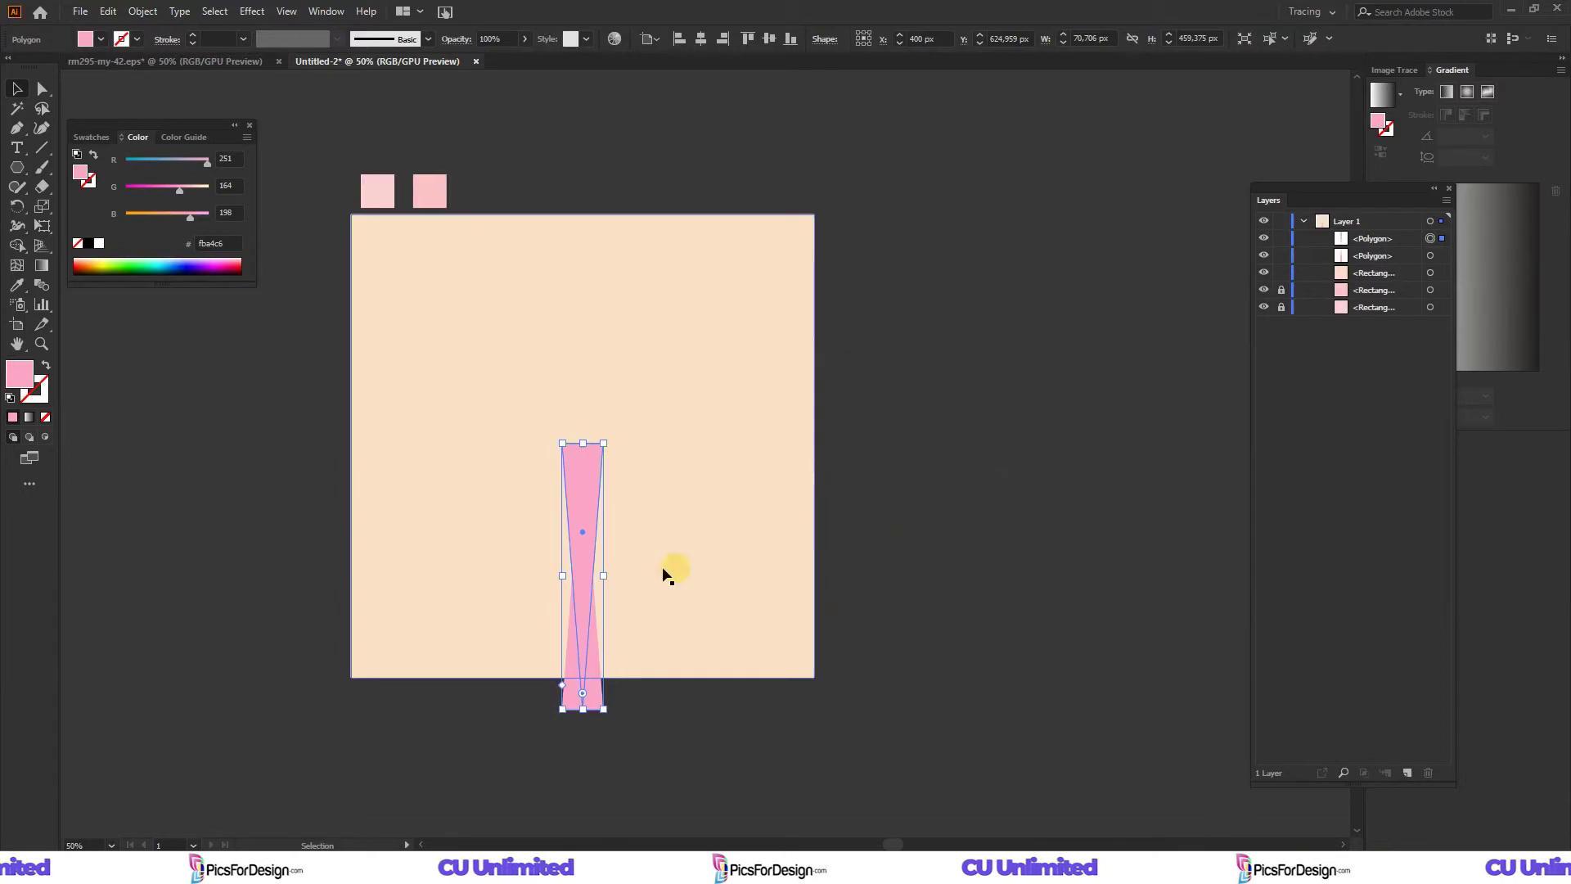
drag(585, 518, 582, 272)
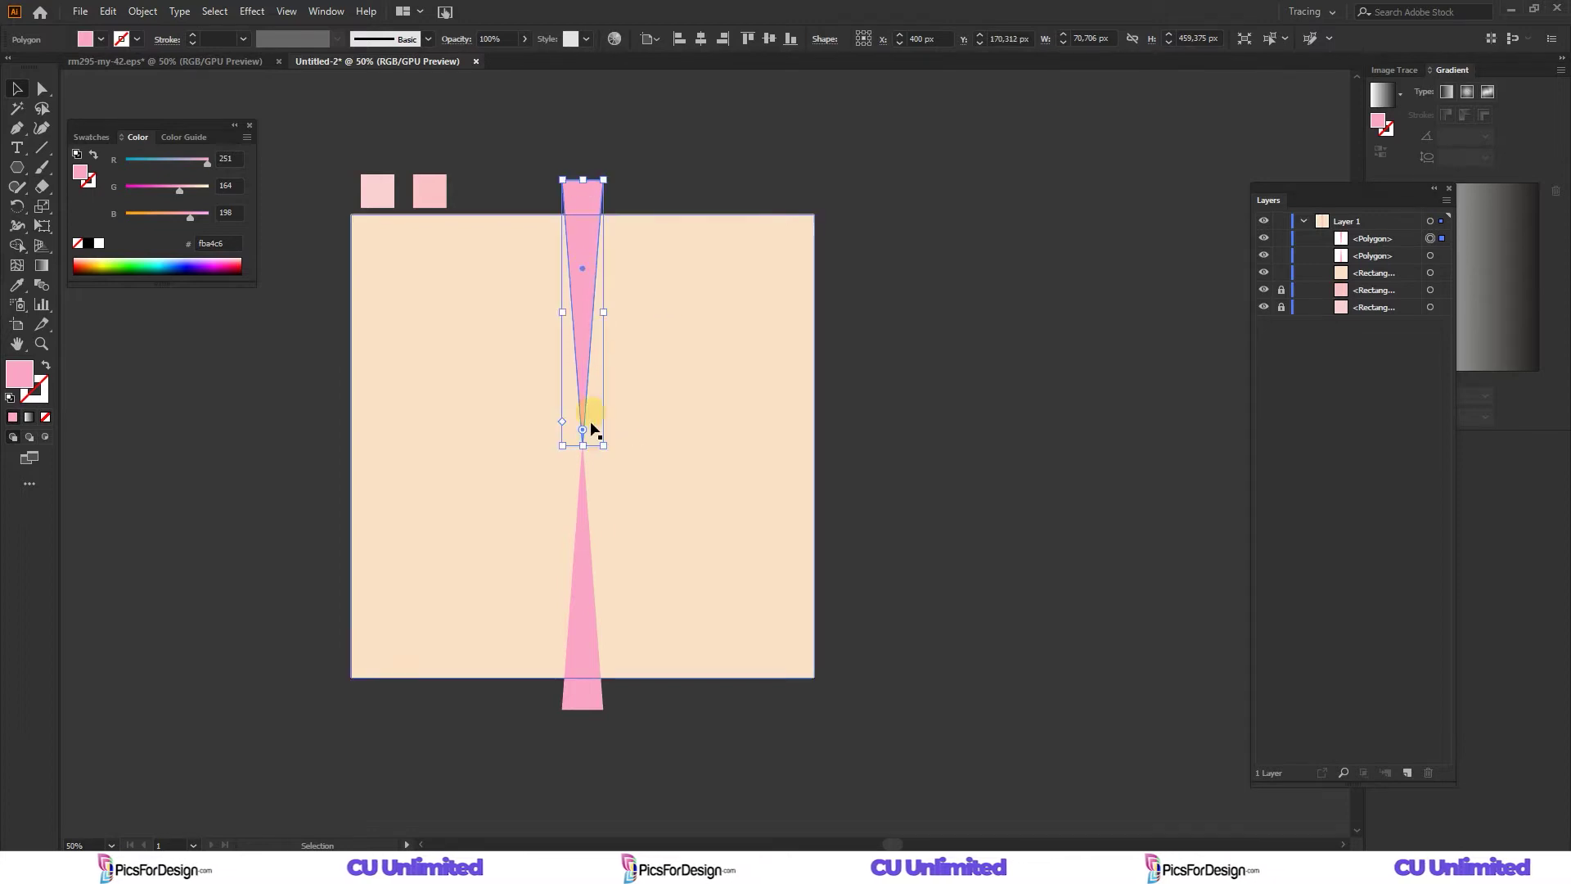
Repeat 20° rotated copies of the ray pair to complete the sunburst, then select all.
right_click(585, 614)
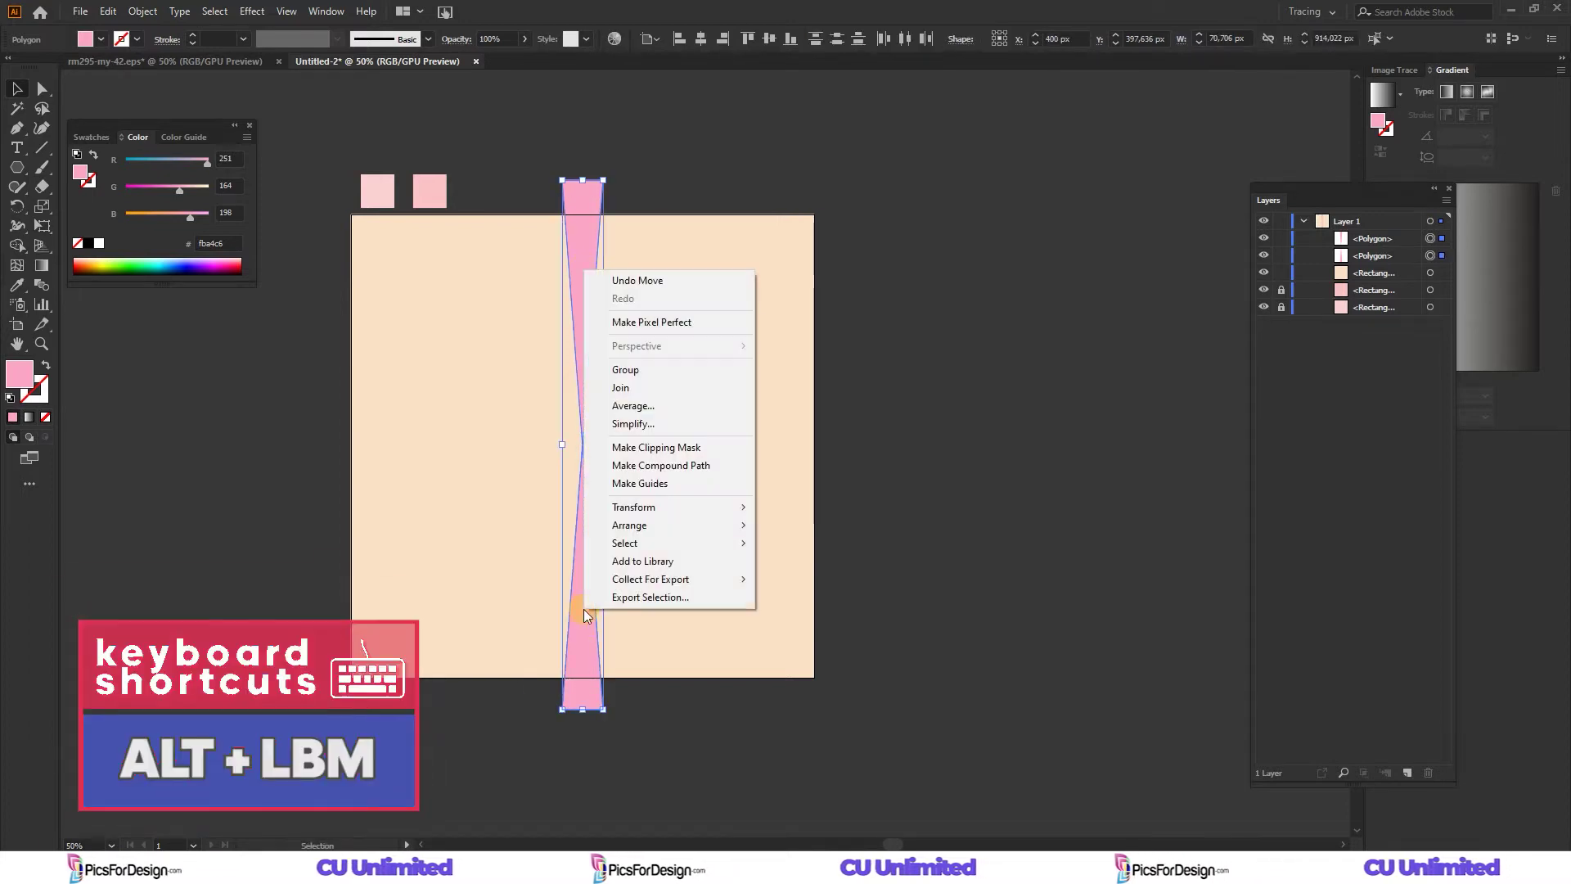
mouse_move(663, 508)
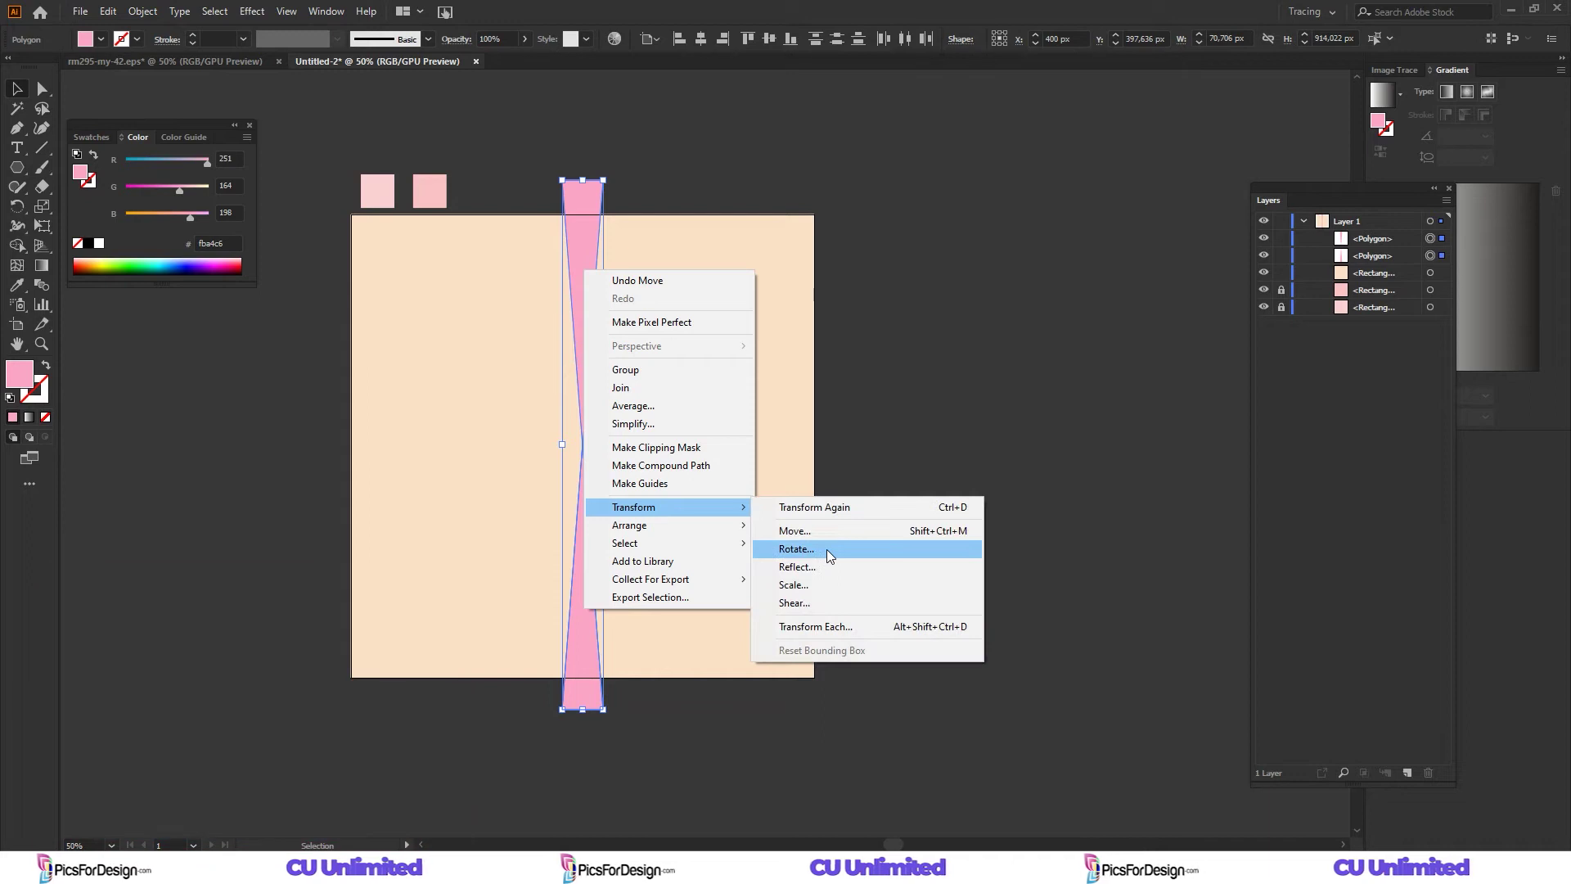
click(828, 550)
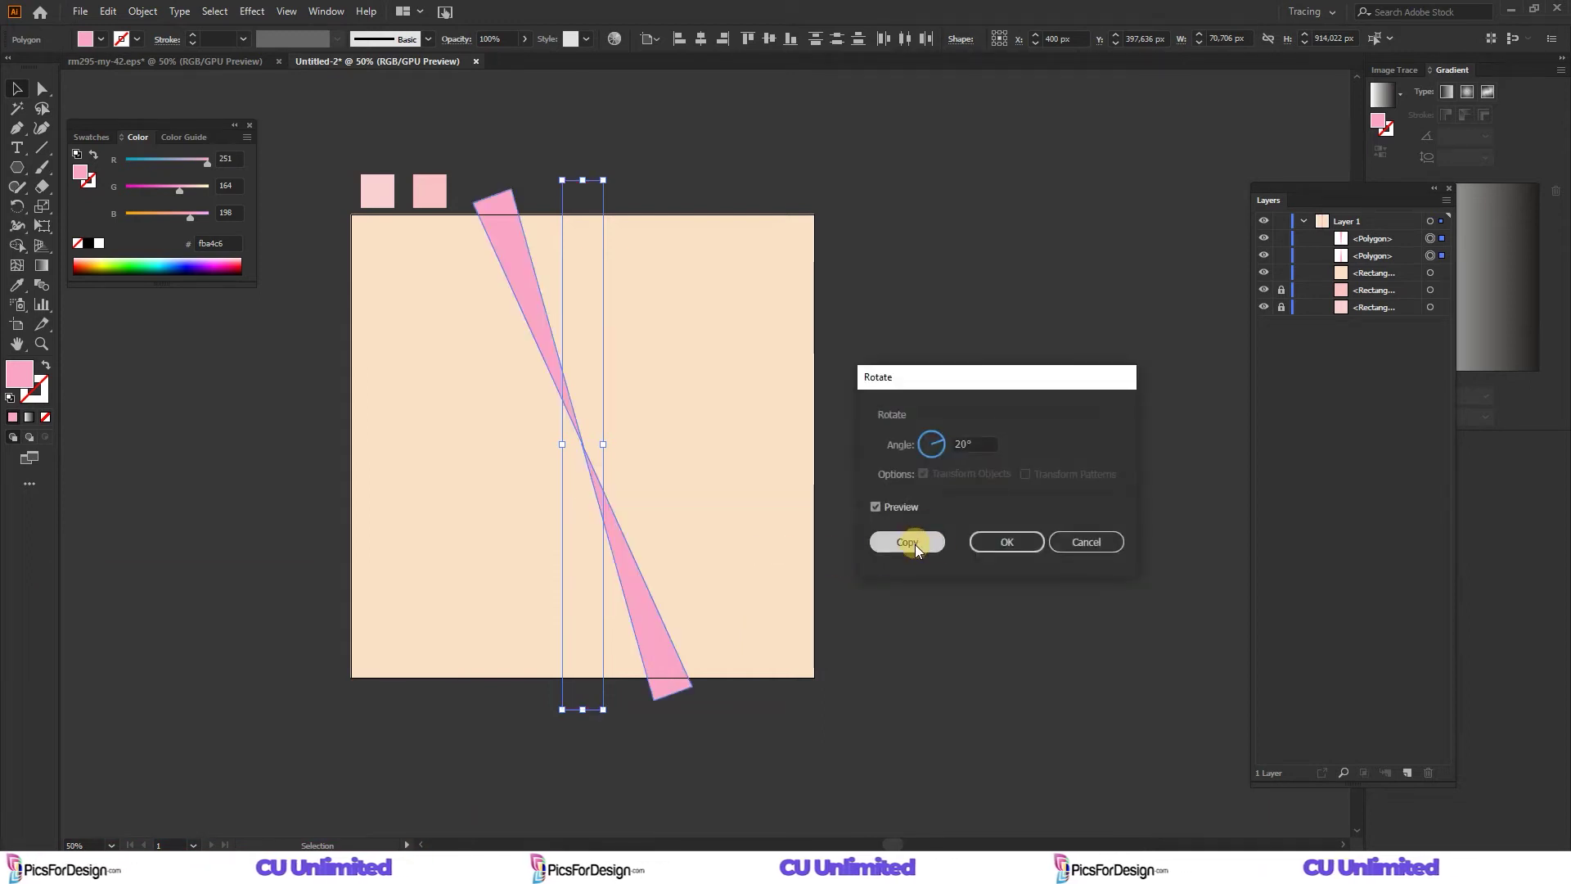
click(908, 542)
key(ctrl+d)
key(ctrl+d)
key(ctrl+d)
key(ctrl+d)
key(ctrl+d)
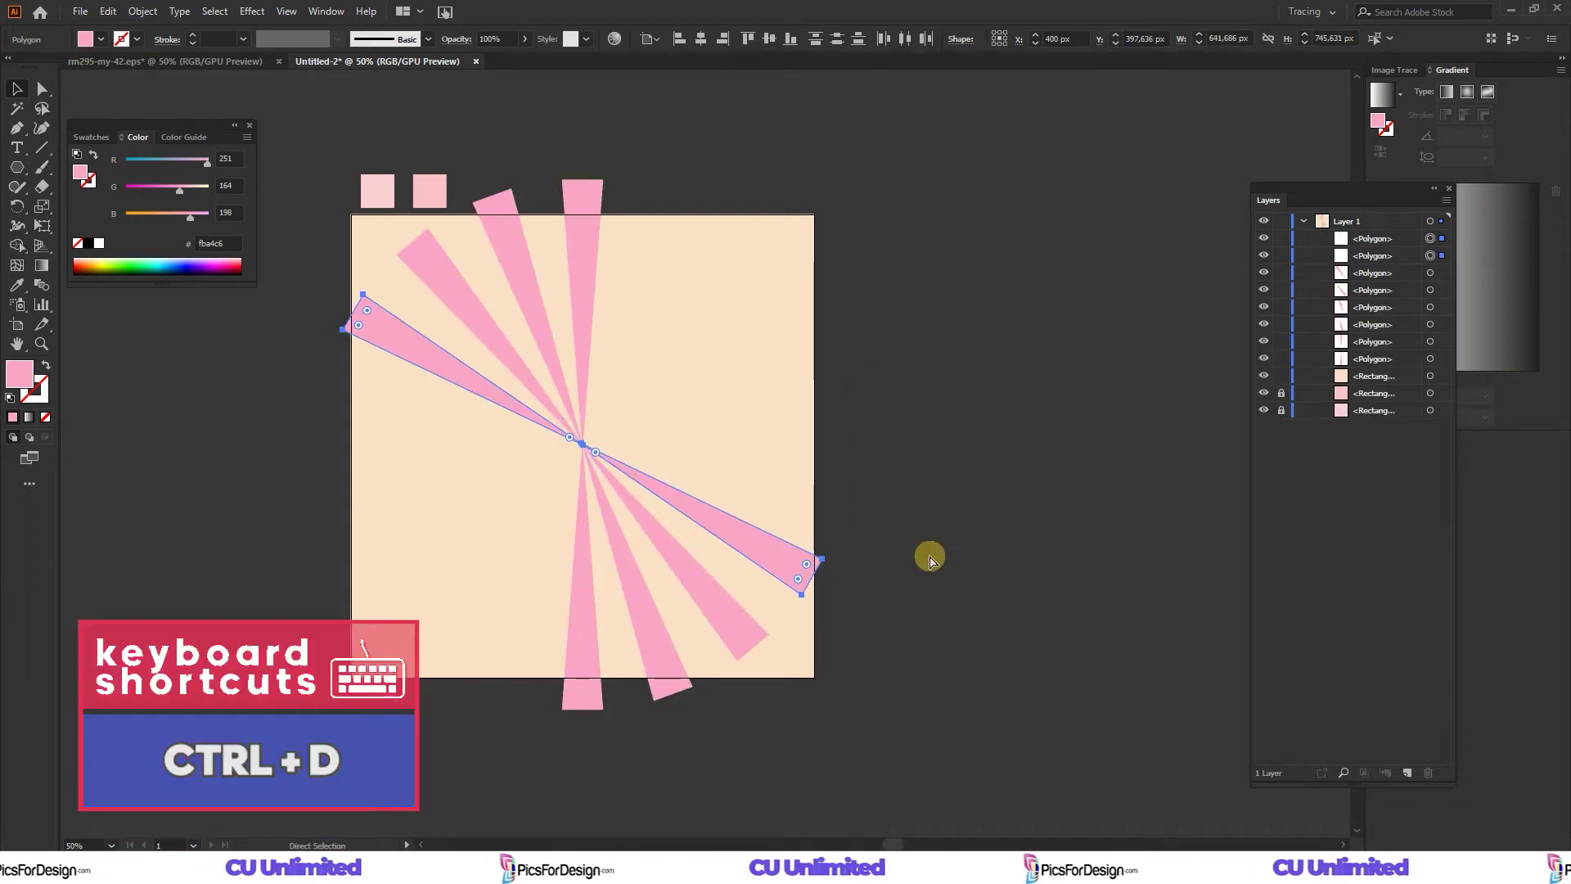
key(ctrl+d)
key(ctrl+d)
key(ctrl+d)
key(ctrl+d)
key(ctrl+d)
key(ctrl+d)
key(ctrl+d)
key(ctrl+d)
key(ctrl+d)
key(v)
key(ctrl+a)
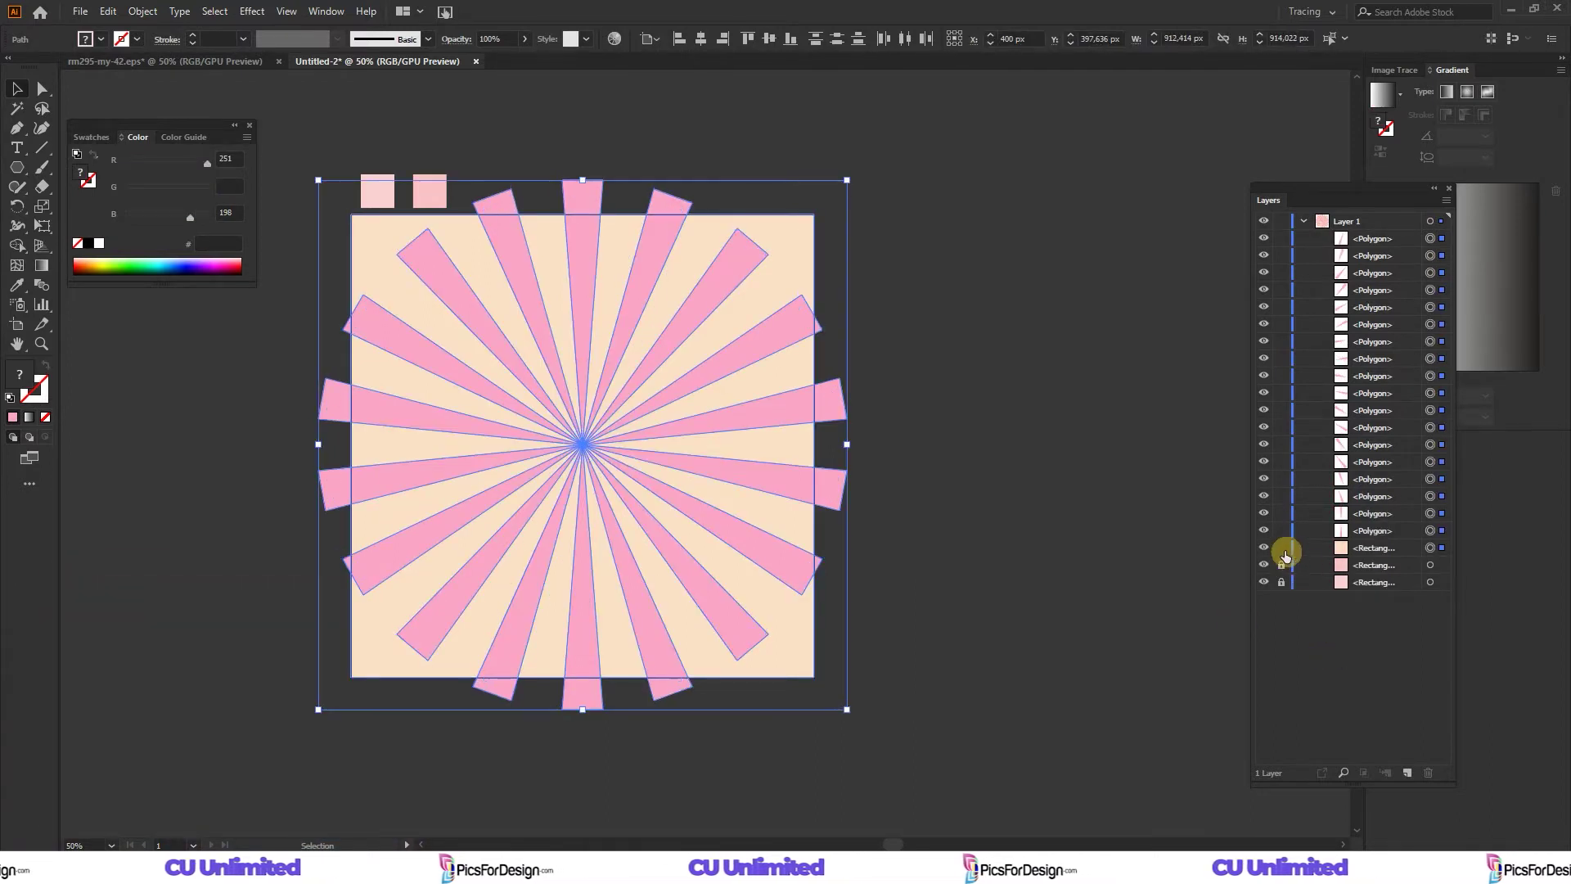
Lock the peach square, enlarge the sunburst, and group all the rays.
click(1282, 547)
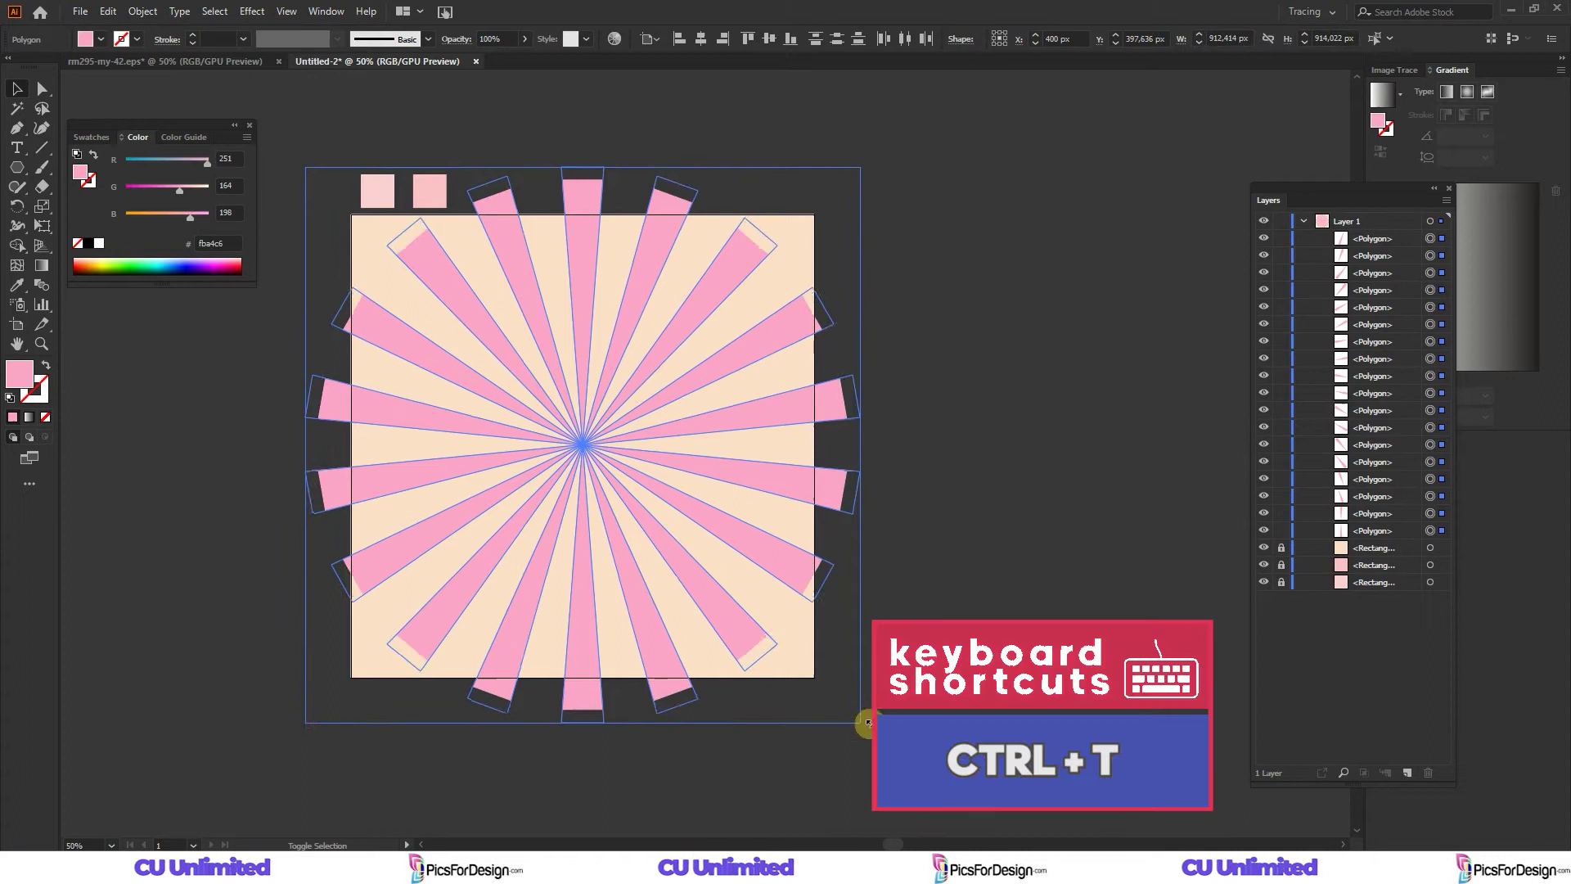
drag(849, 713, 935, 786)
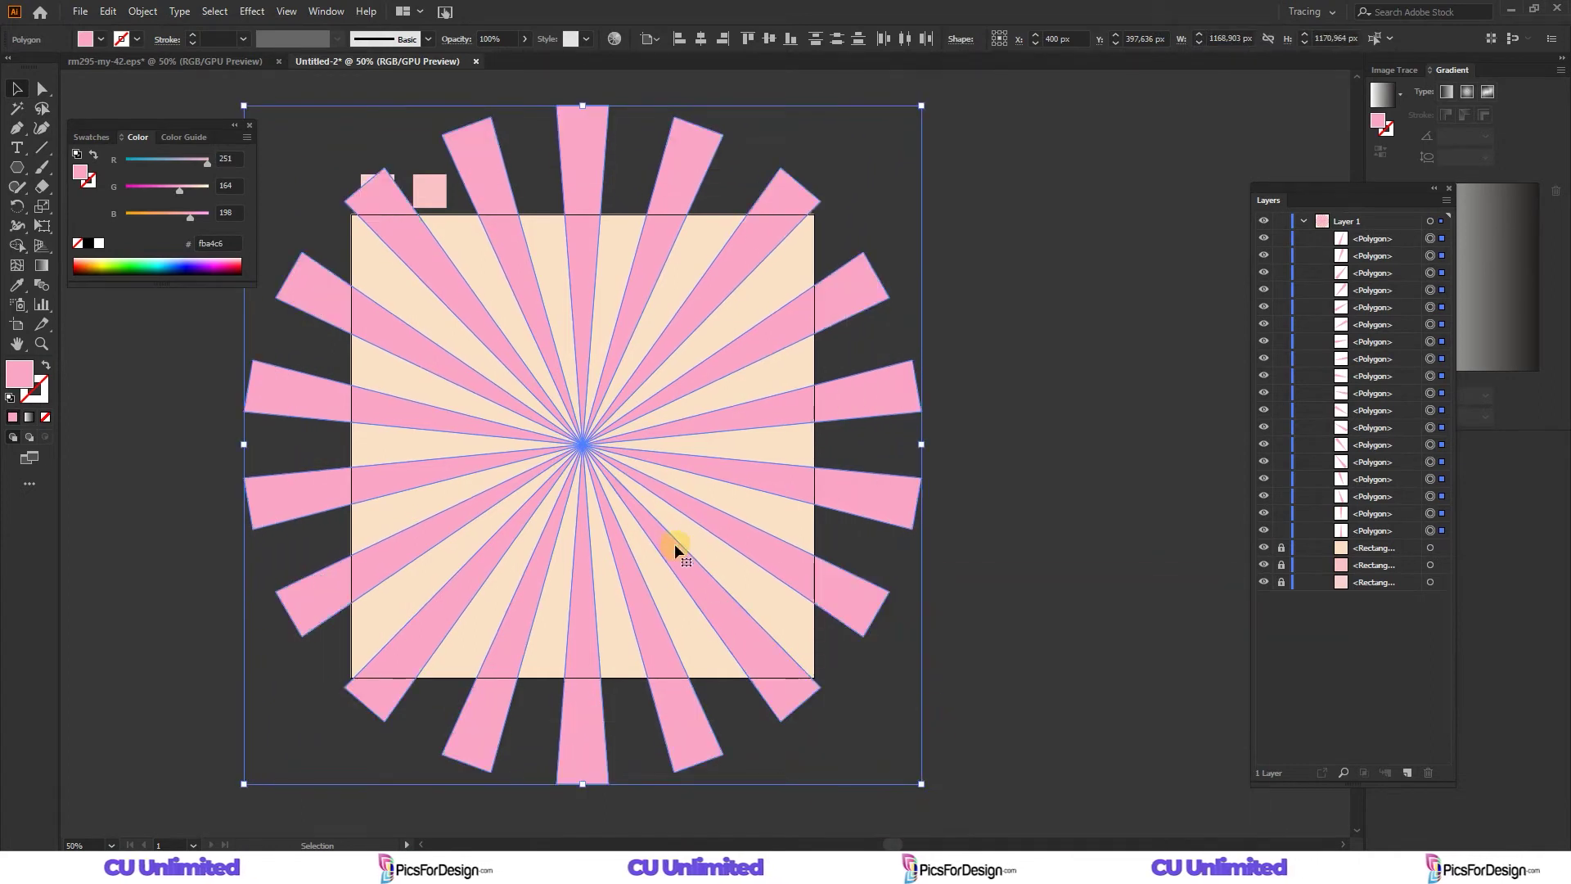
key(ctrl+g)
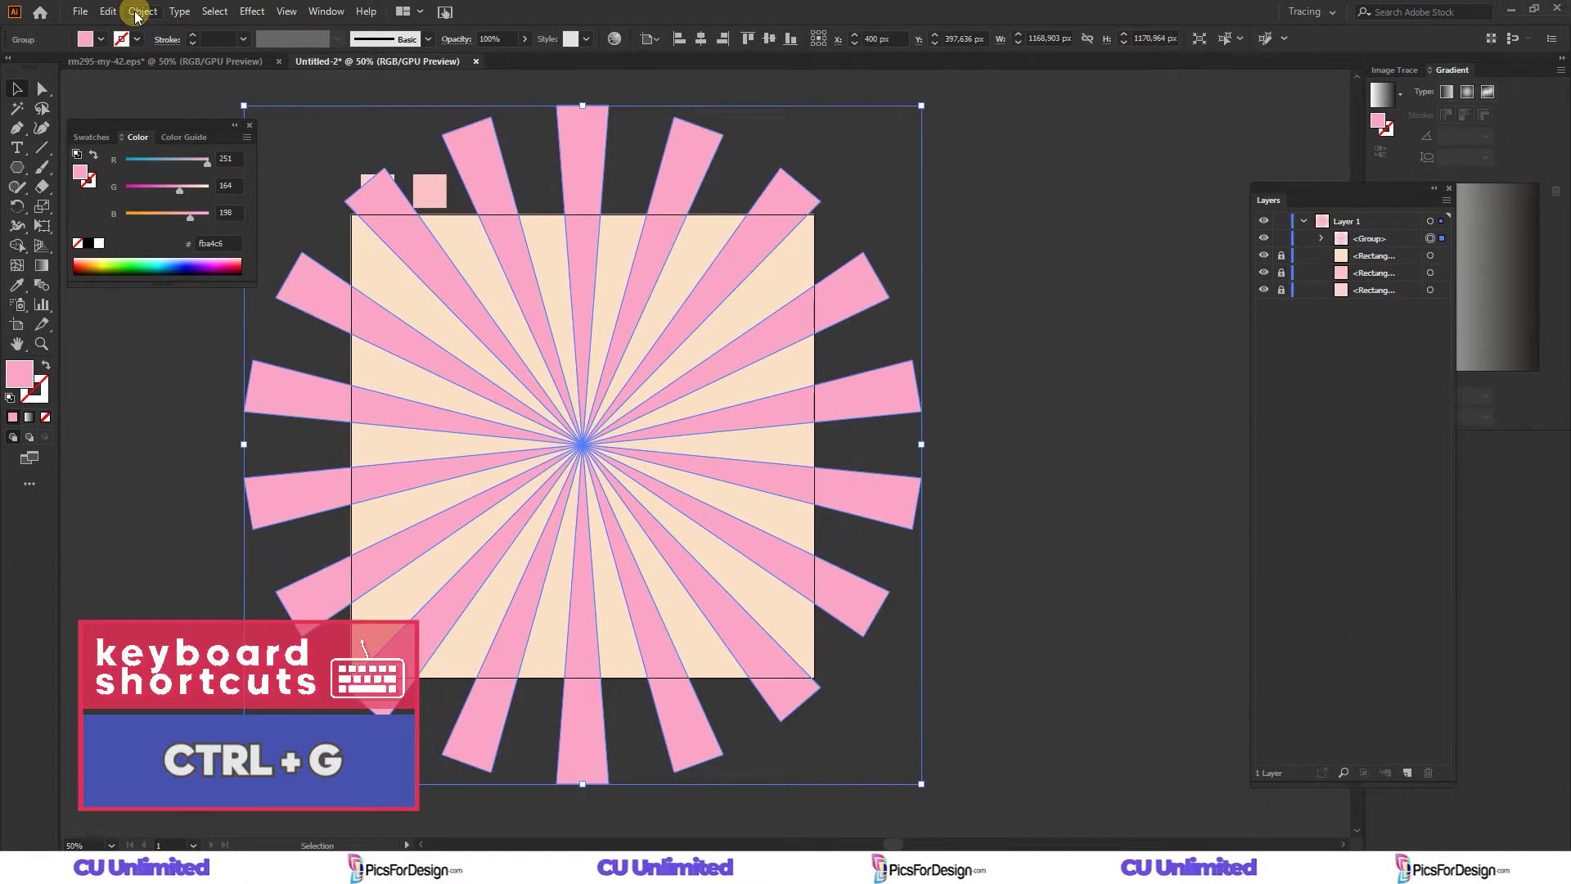
click(137, 12)
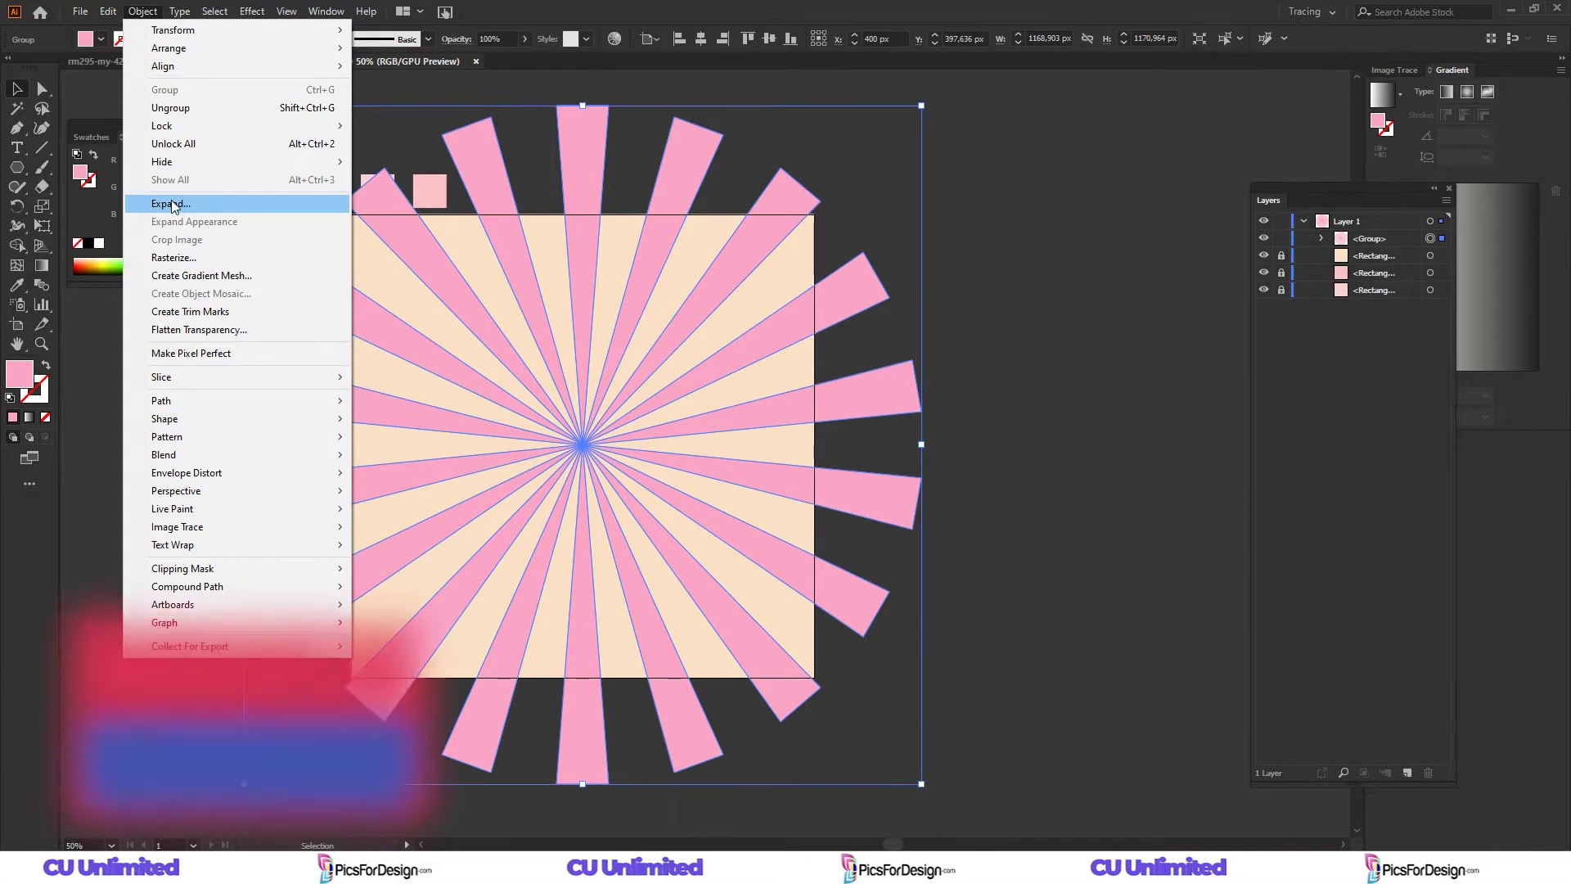
key(Escape)
click(194, 96)
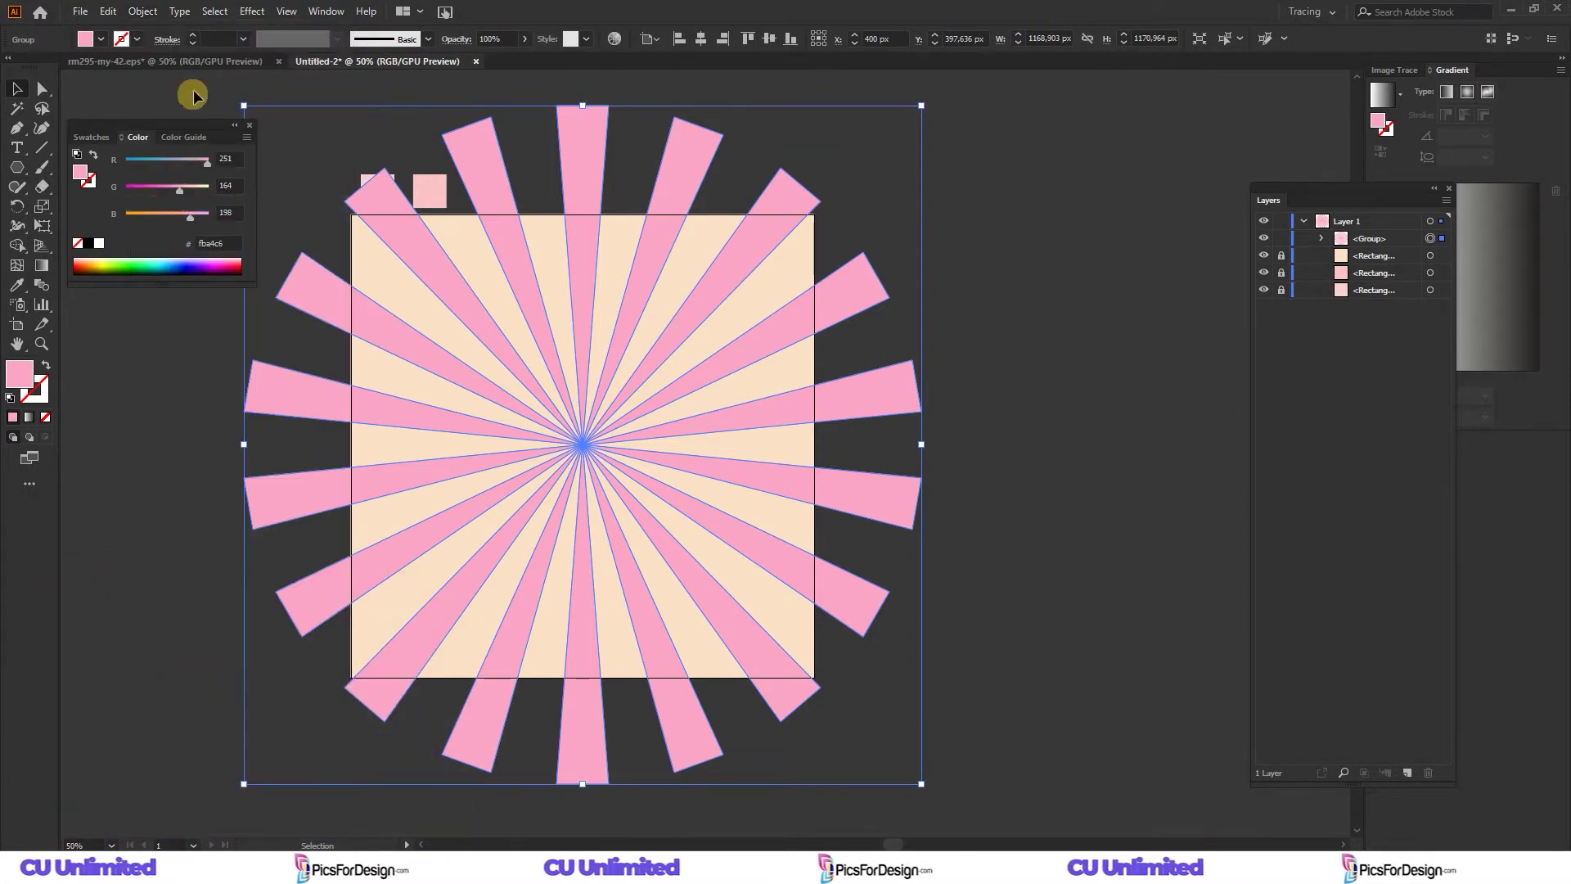
Apply a Twist warp effect to the grouped rays.
click(252, 11)
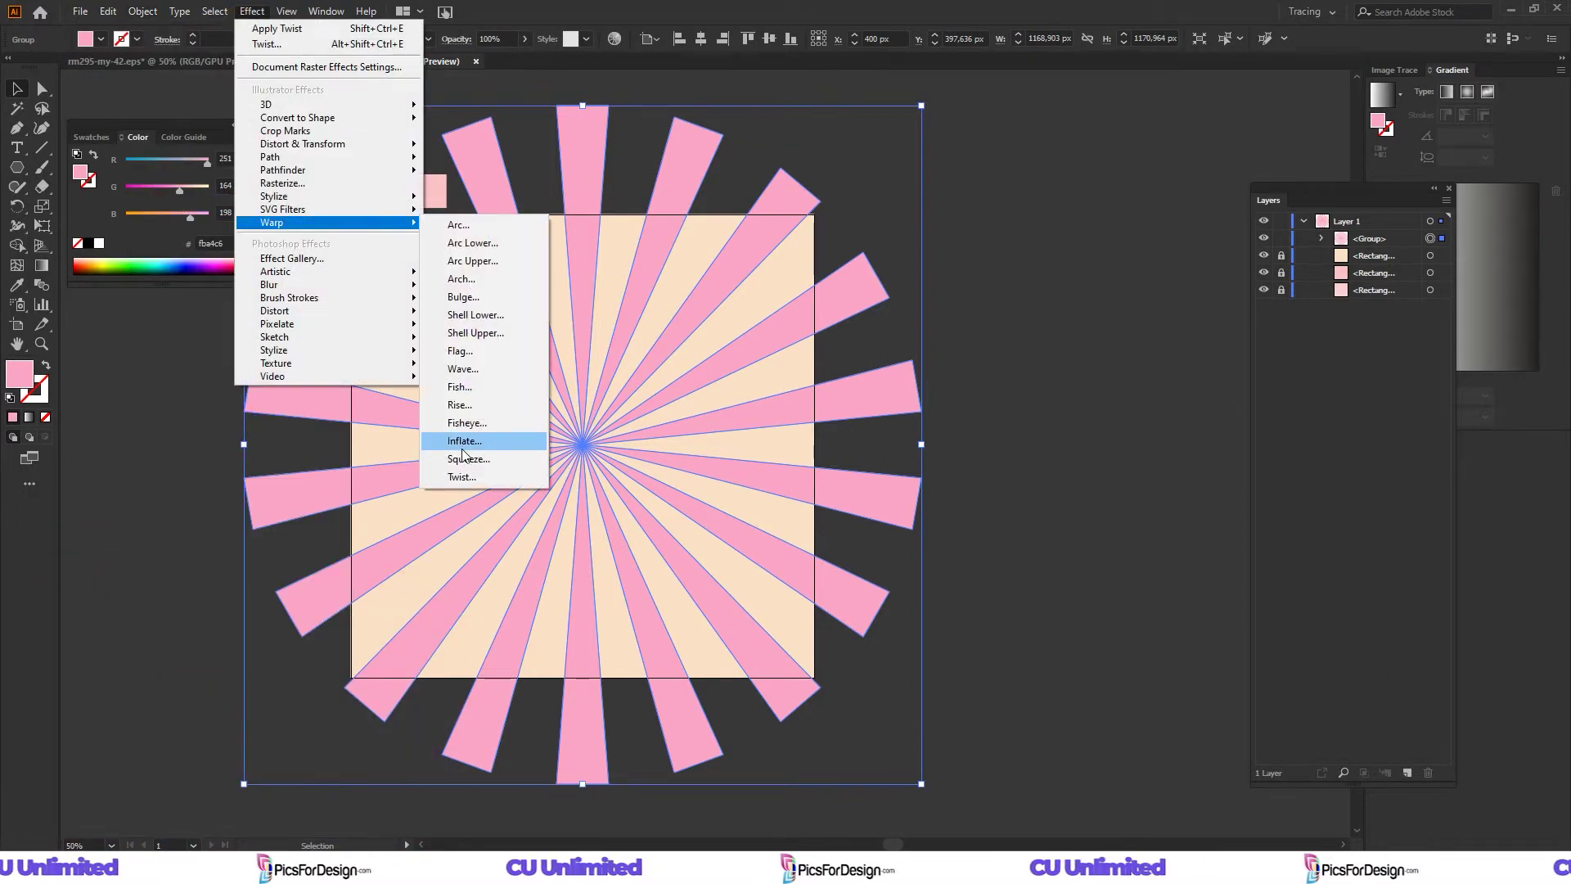
click(469, 475)
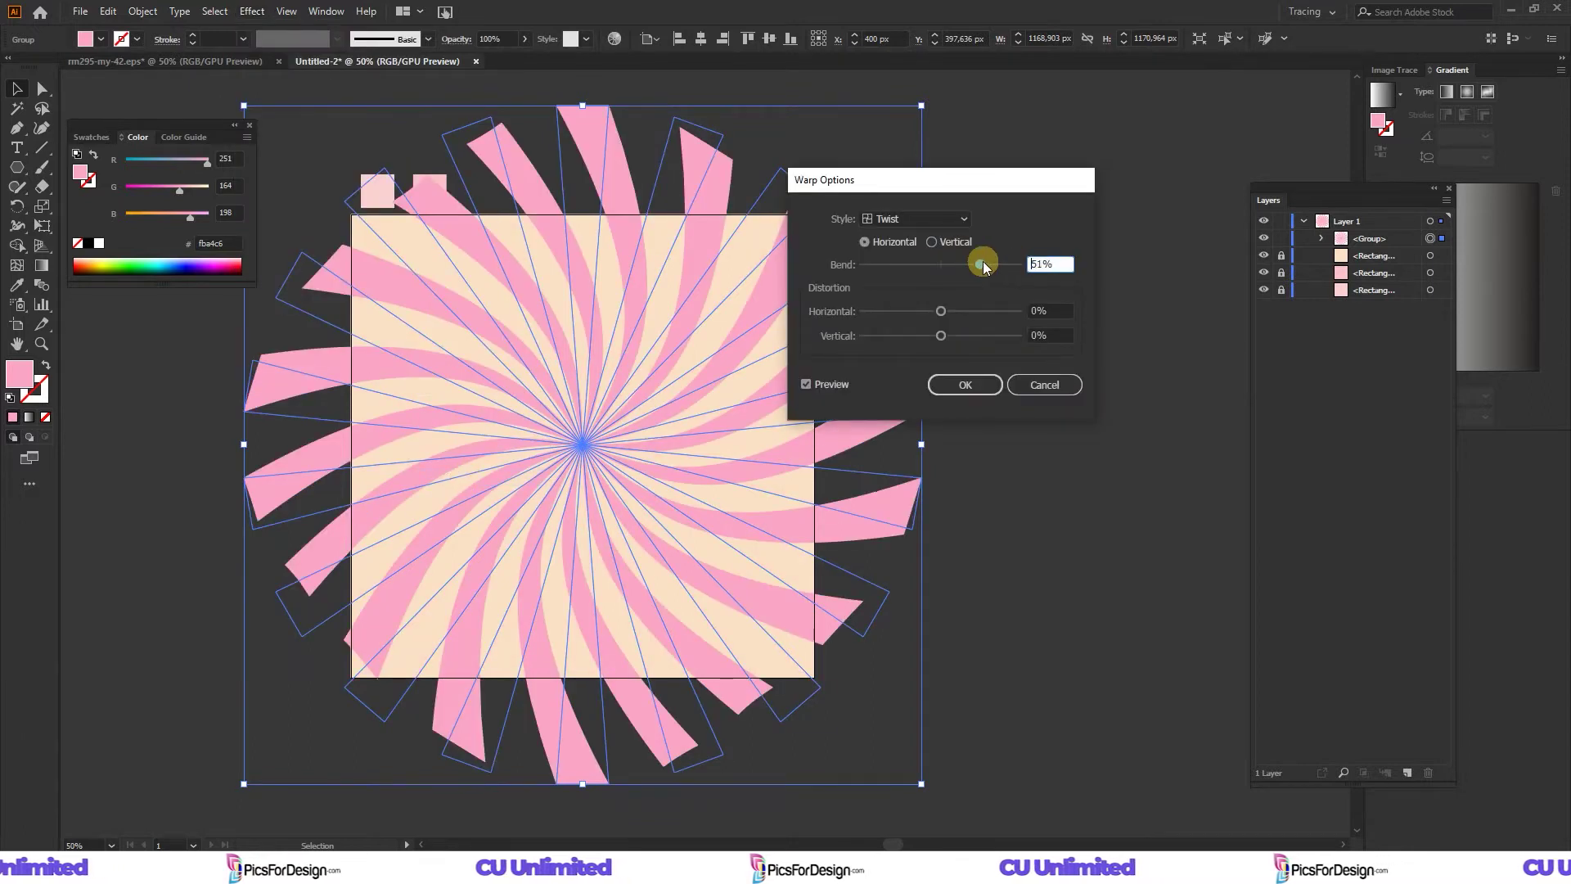
drag(985, 268, 974, 268)
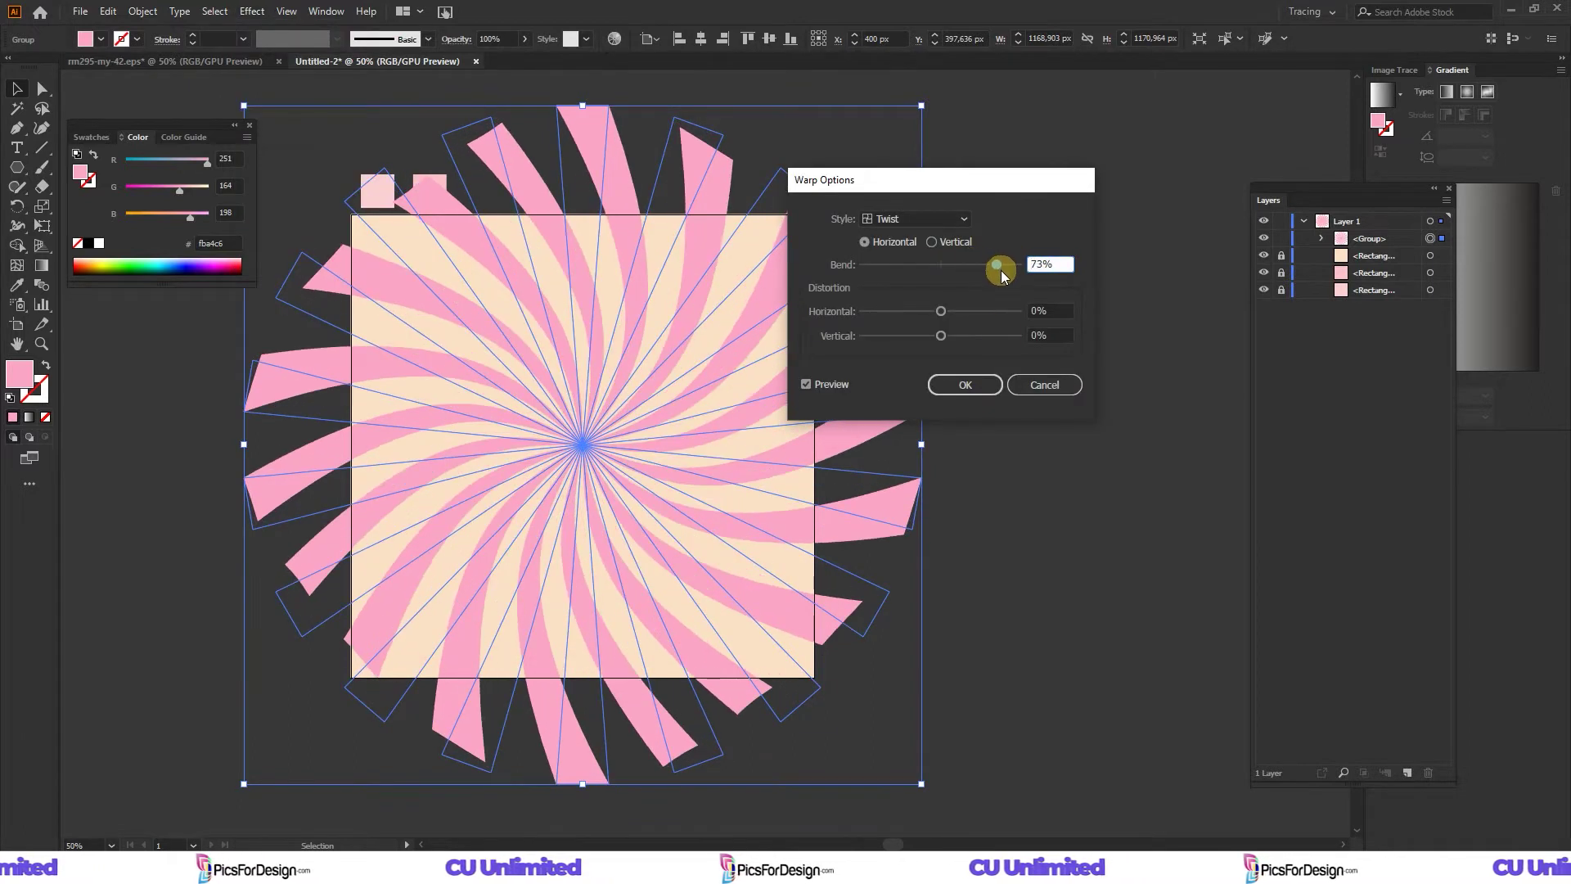
click(962, 383)
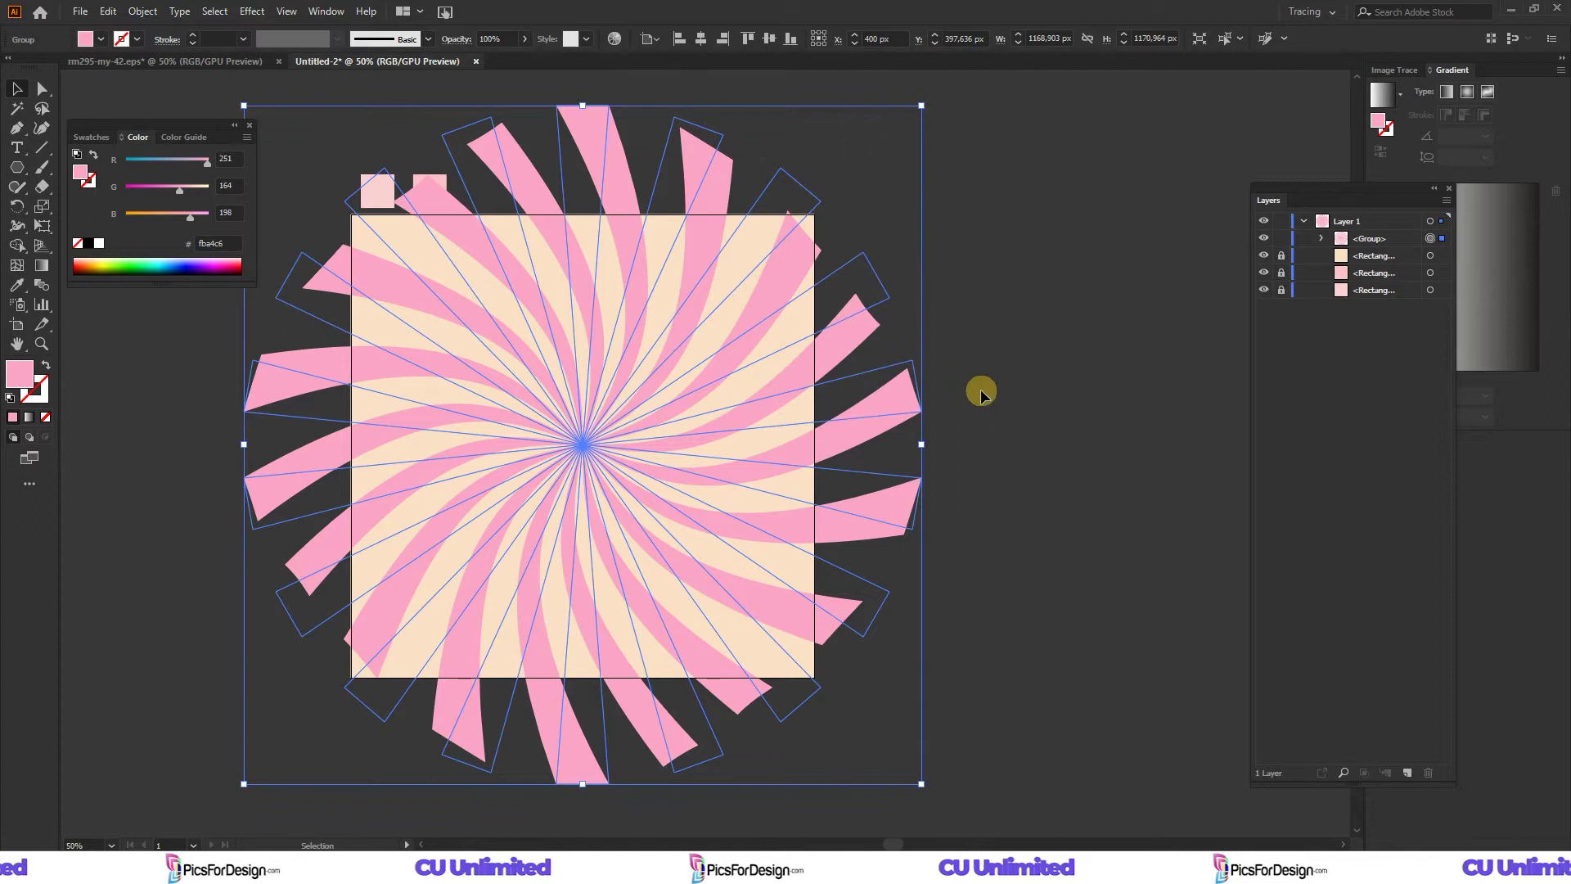
Expand the warped swirl's appearance into curved paths and scale it past the square.
click(141, 14)
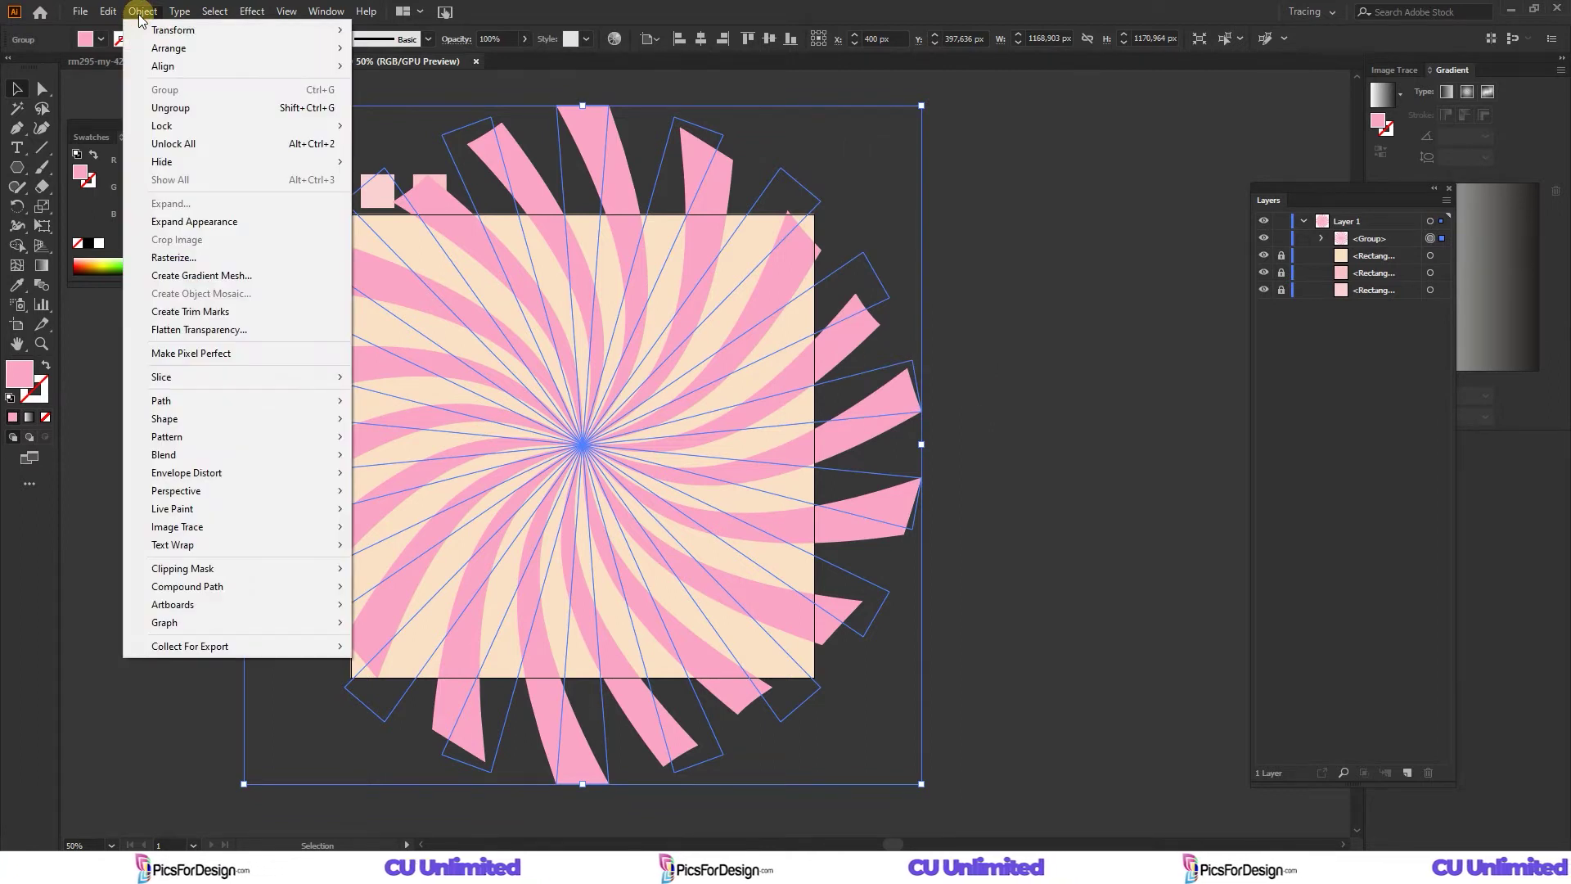
click(182, 224)
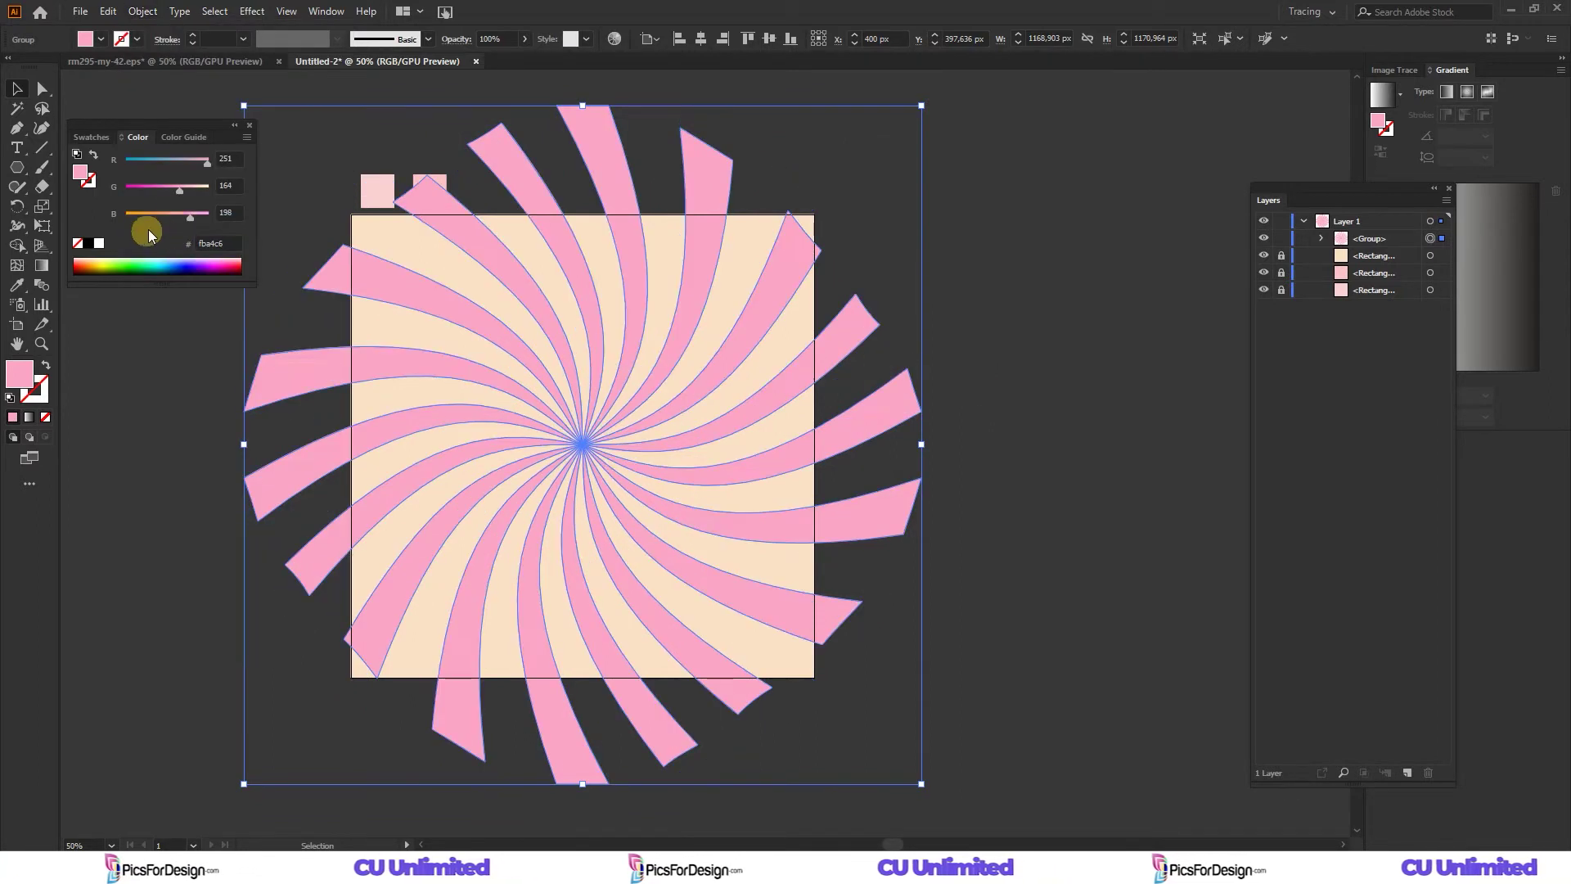
drag(922, 784, 964, 814)
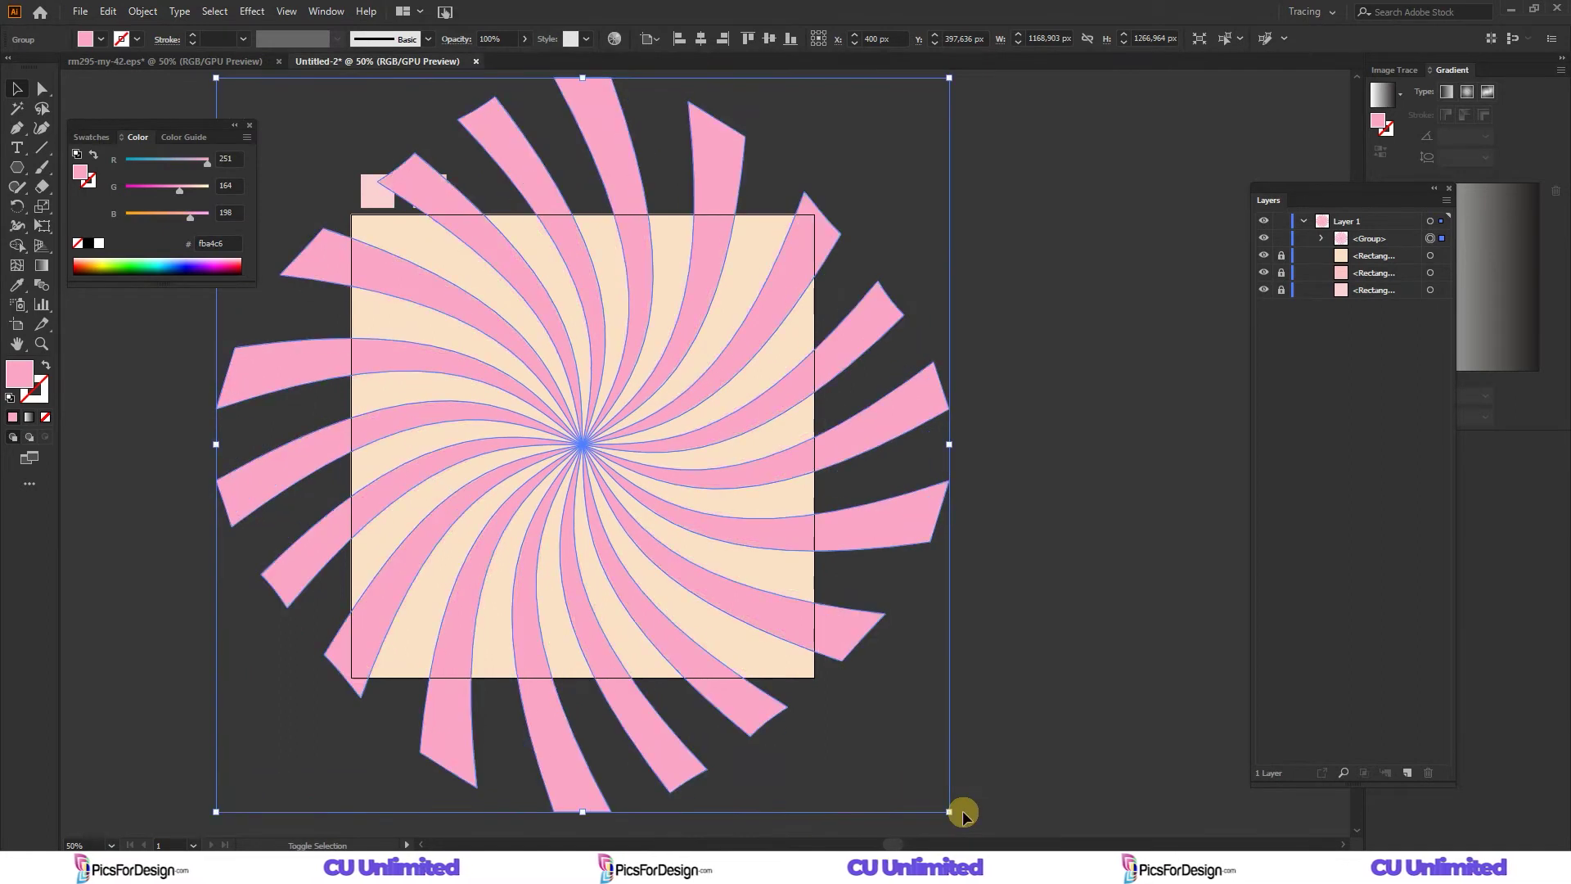
Unlock the beige square and vertically centre the swirl on it.
click(1283, 257)
shift+click(1432, 257)
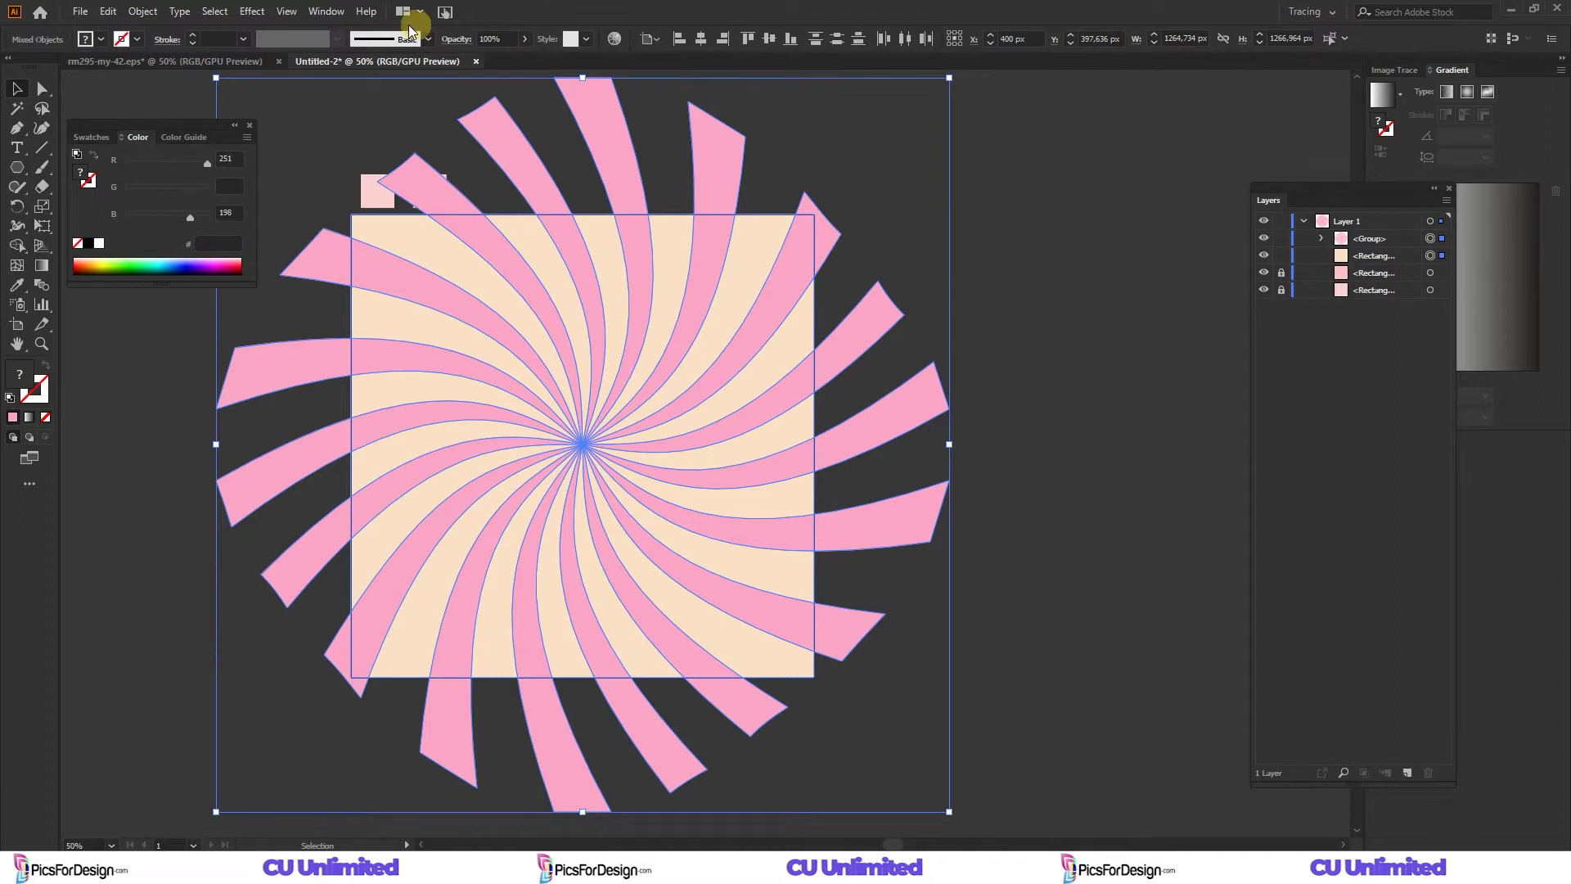
click(323, 11)
click(446, 624)
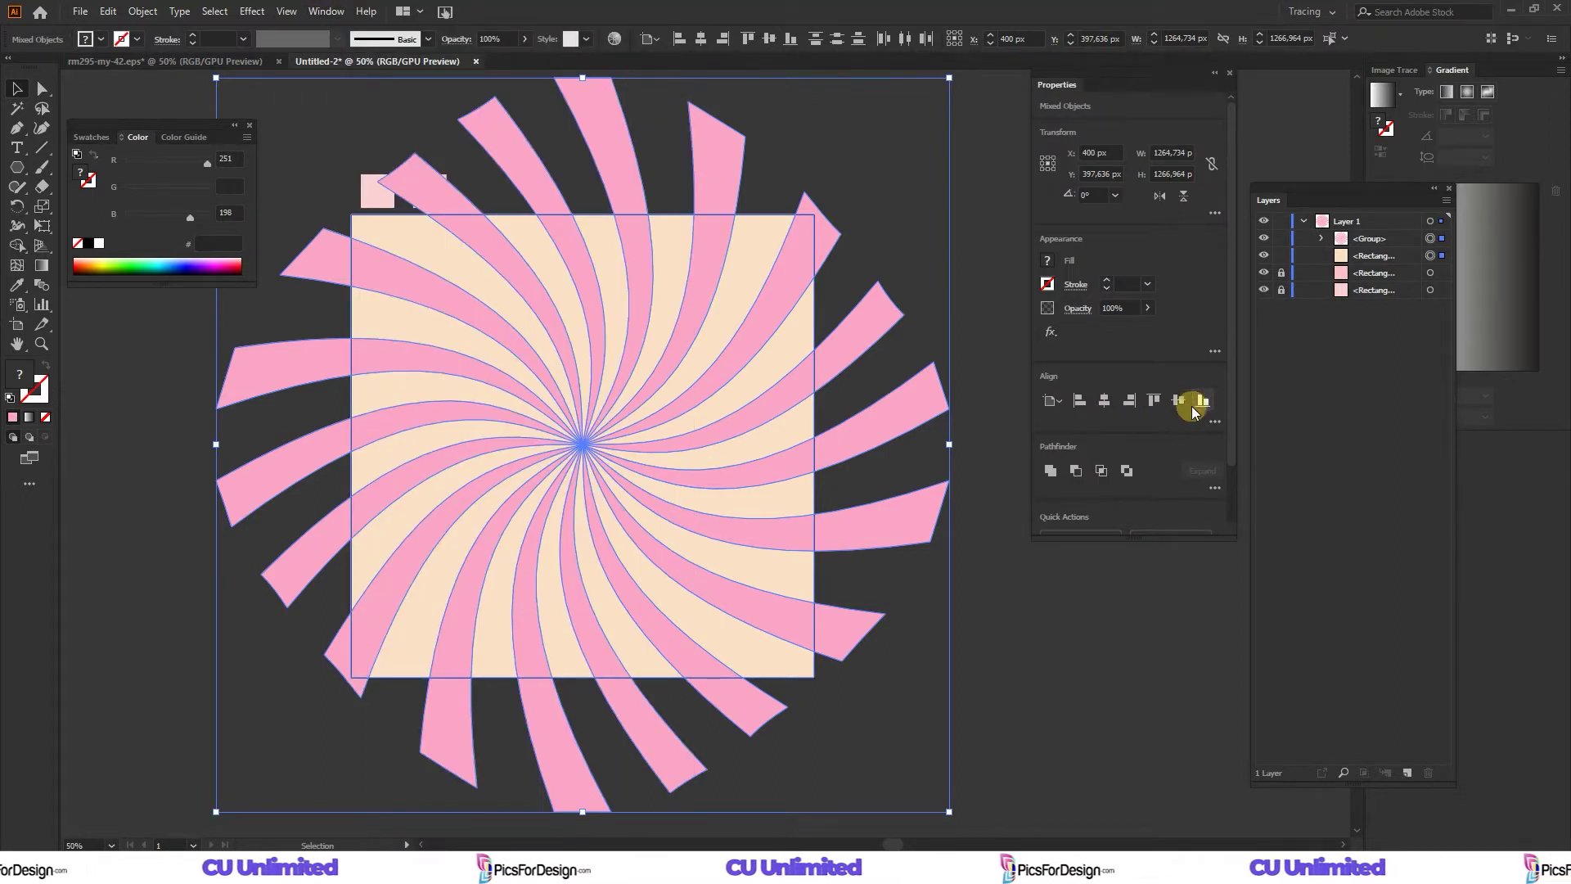
click(1179, 405)
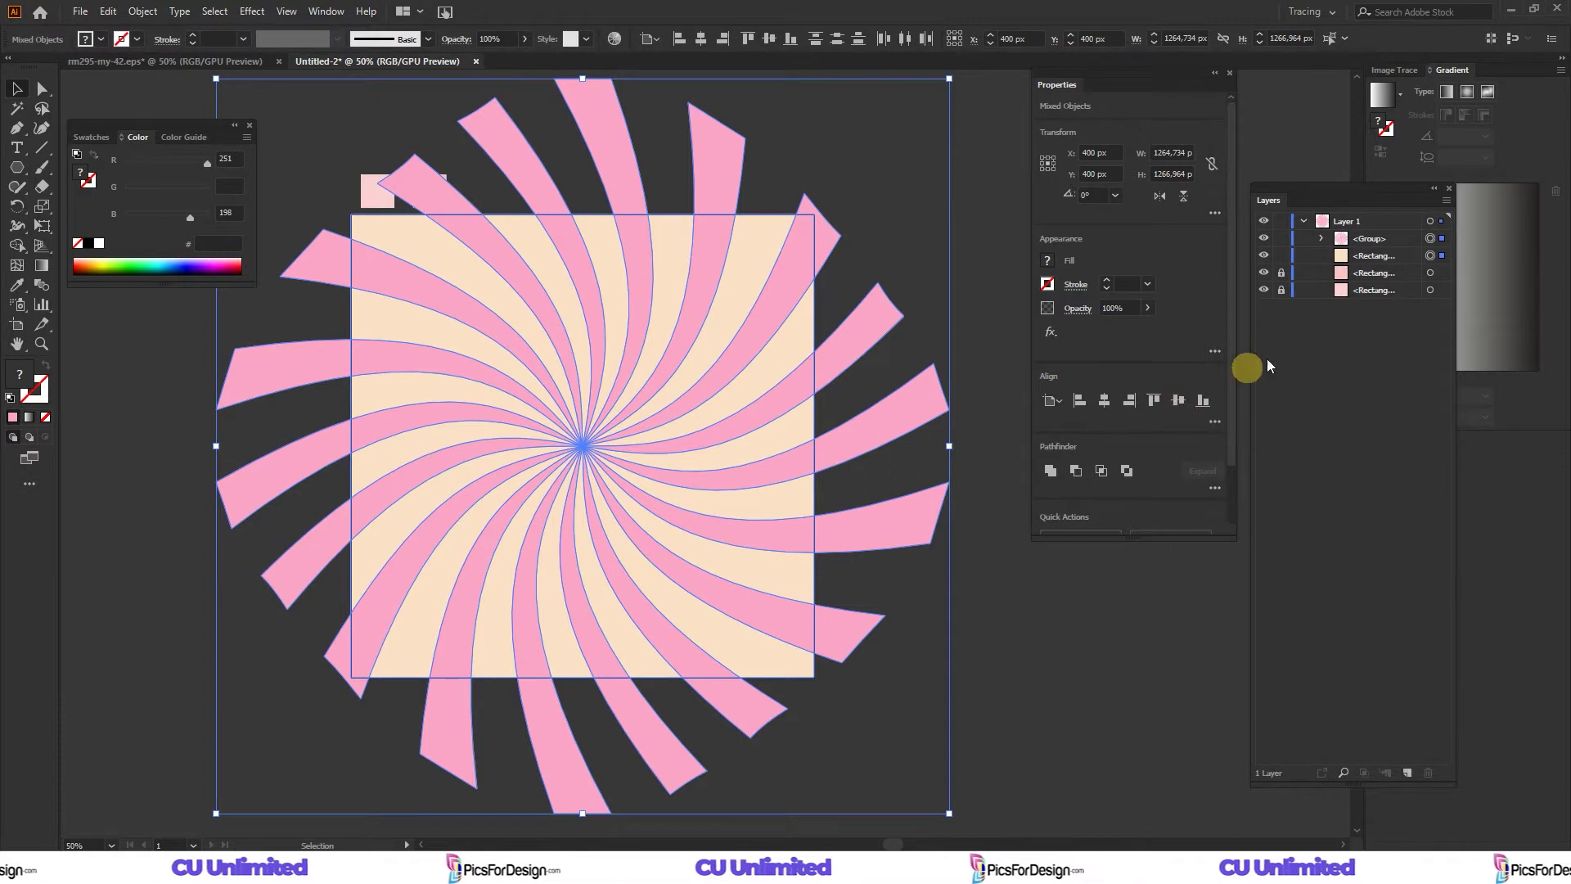
Paste a copy of the beige square in front and bring it to the top.
click(1430, 255)
key(ctrl+c)
key(ctrl+f)
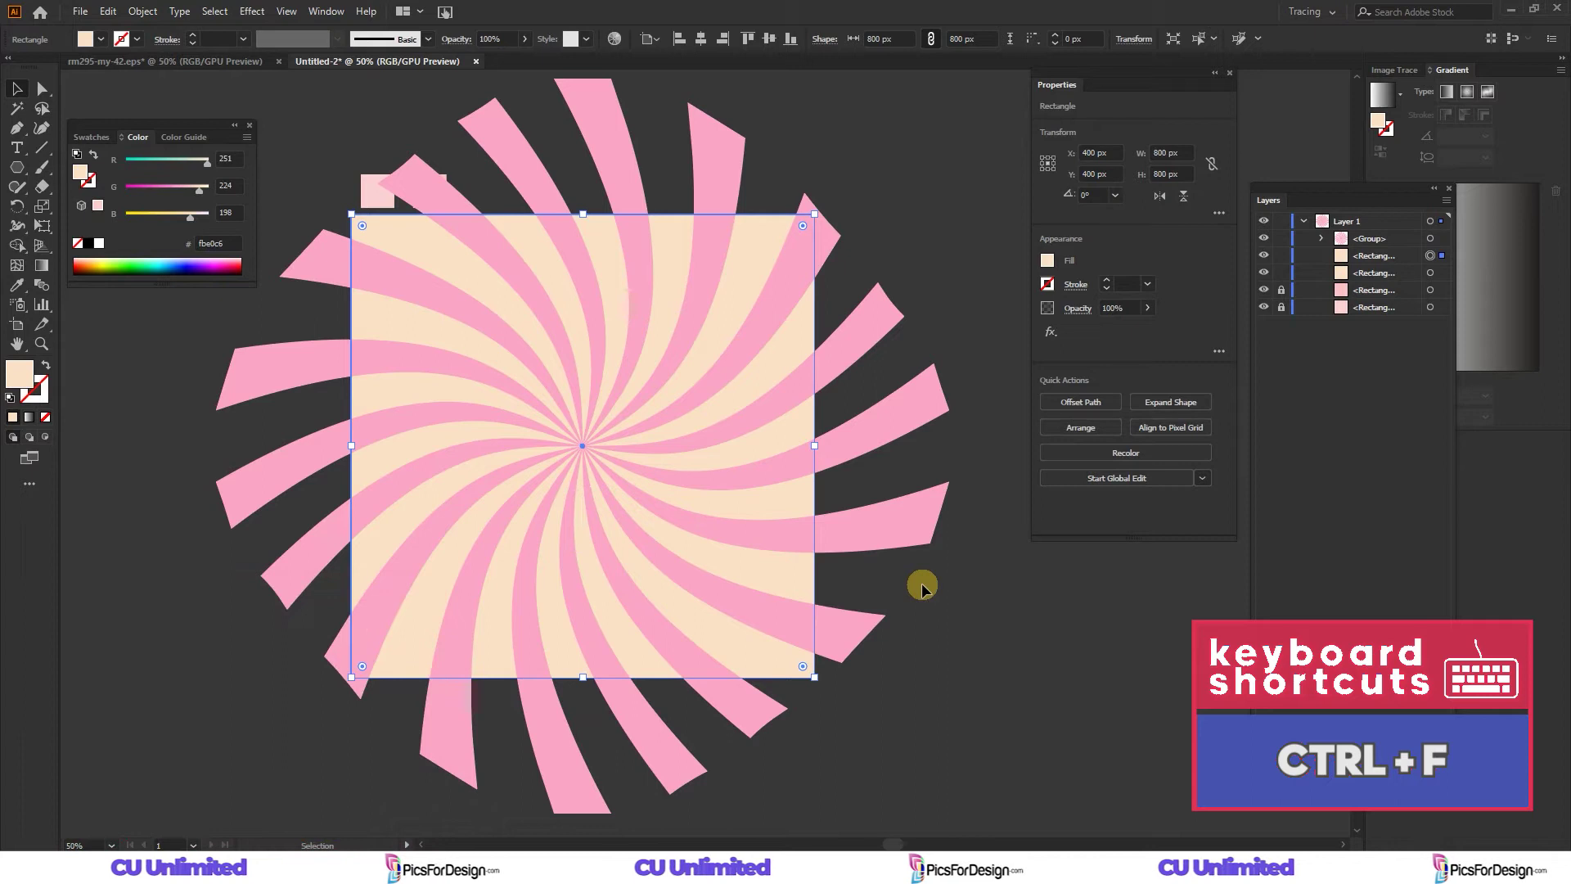
right_click(784, 581)
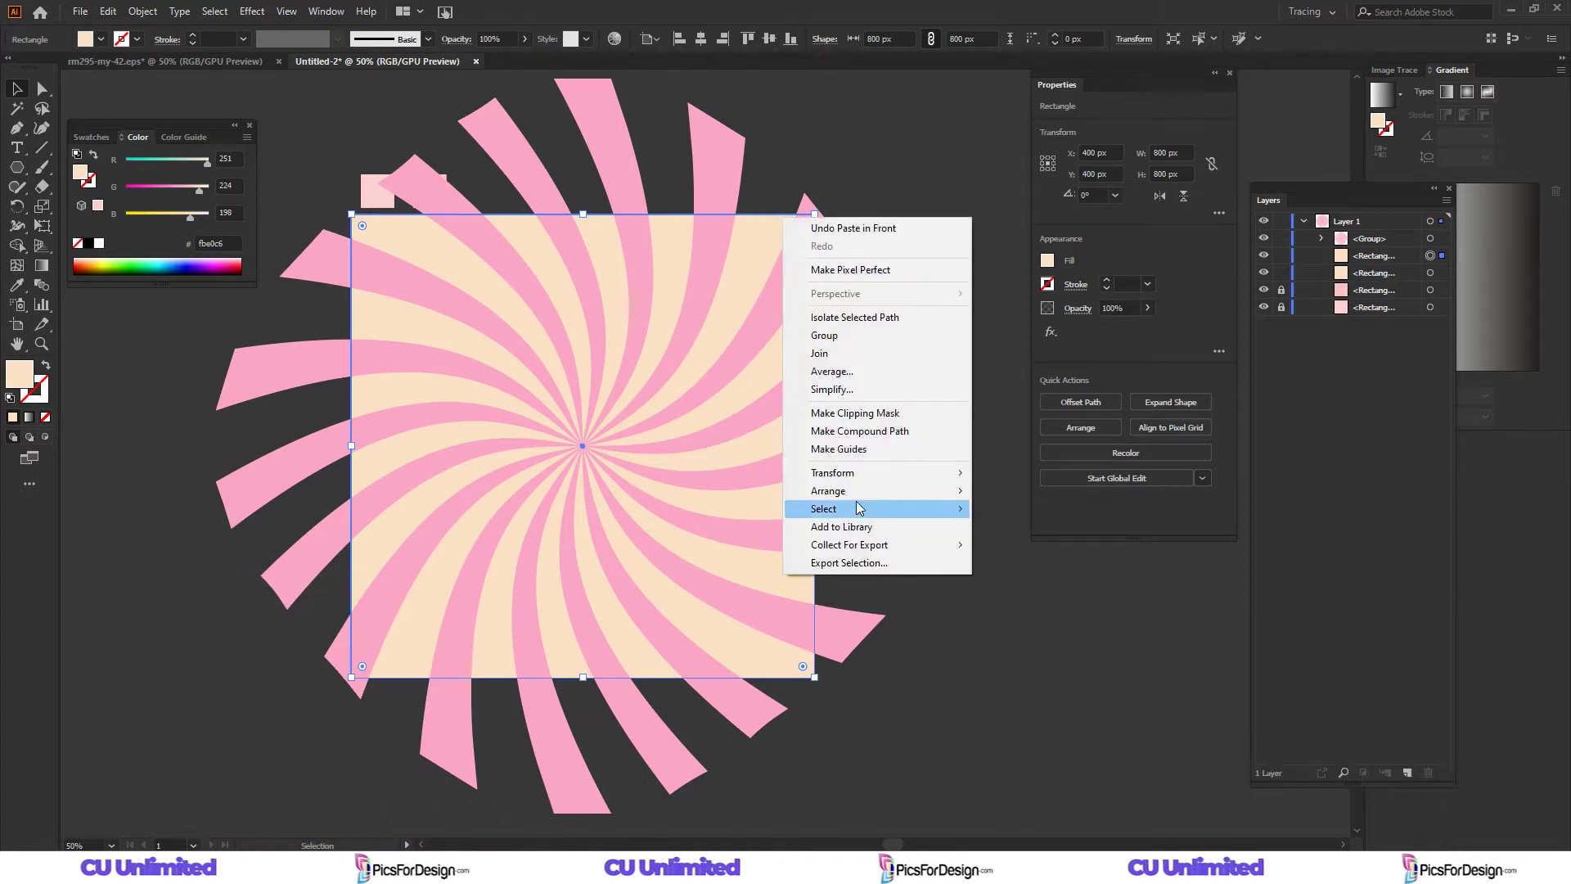
click(1042, 492)
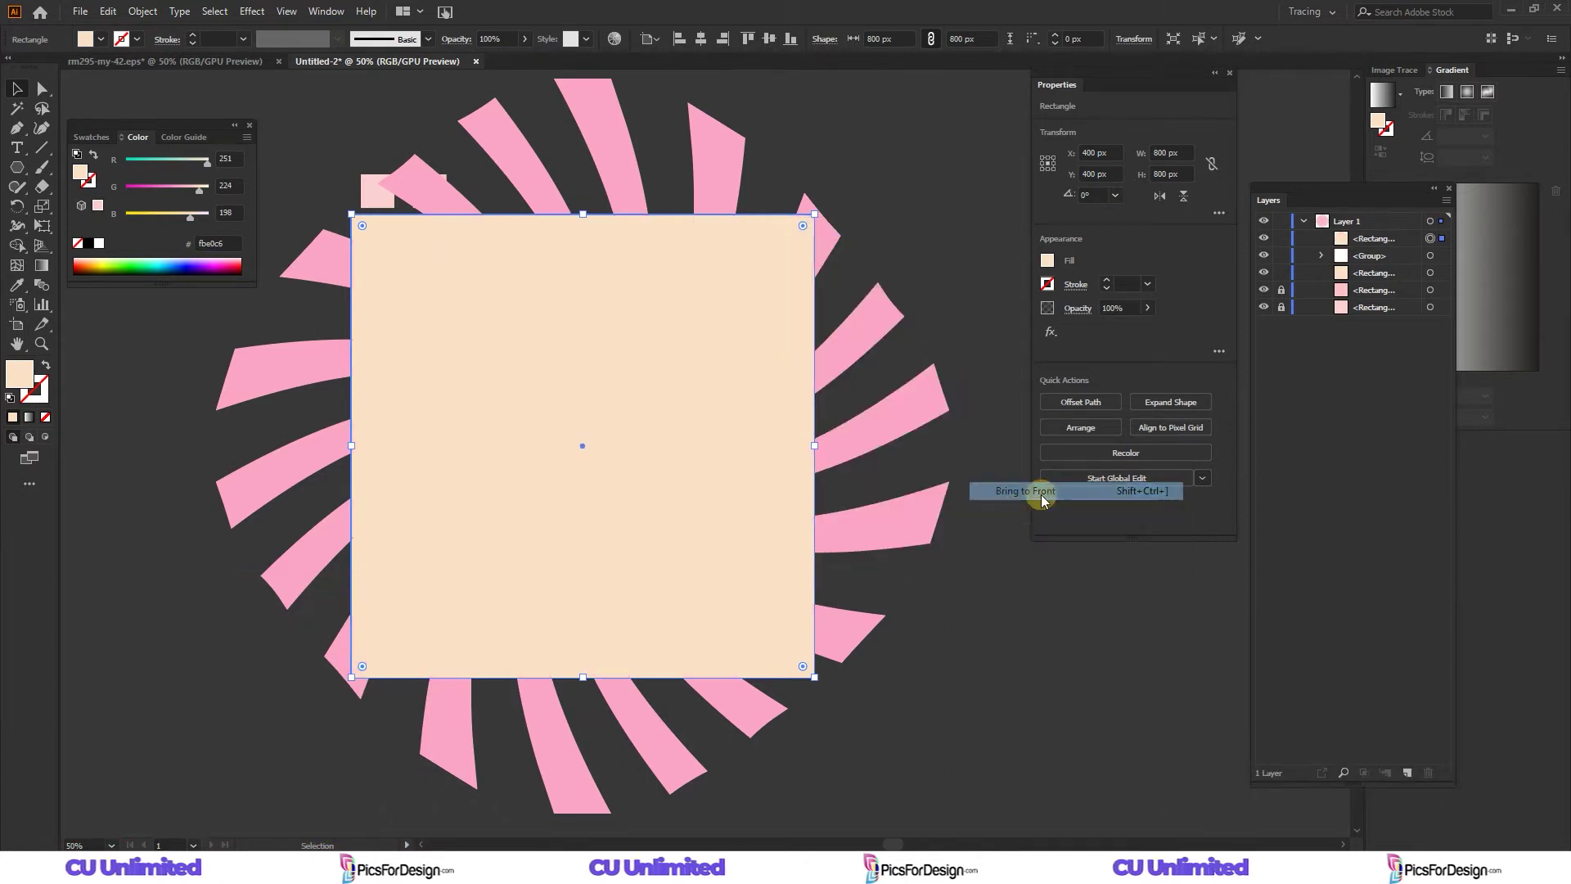
Select the square copy with the swirl and apply Pathfinder Crop.
shift+click(1434, 256)
drag(1149, 578, 1145, 610)
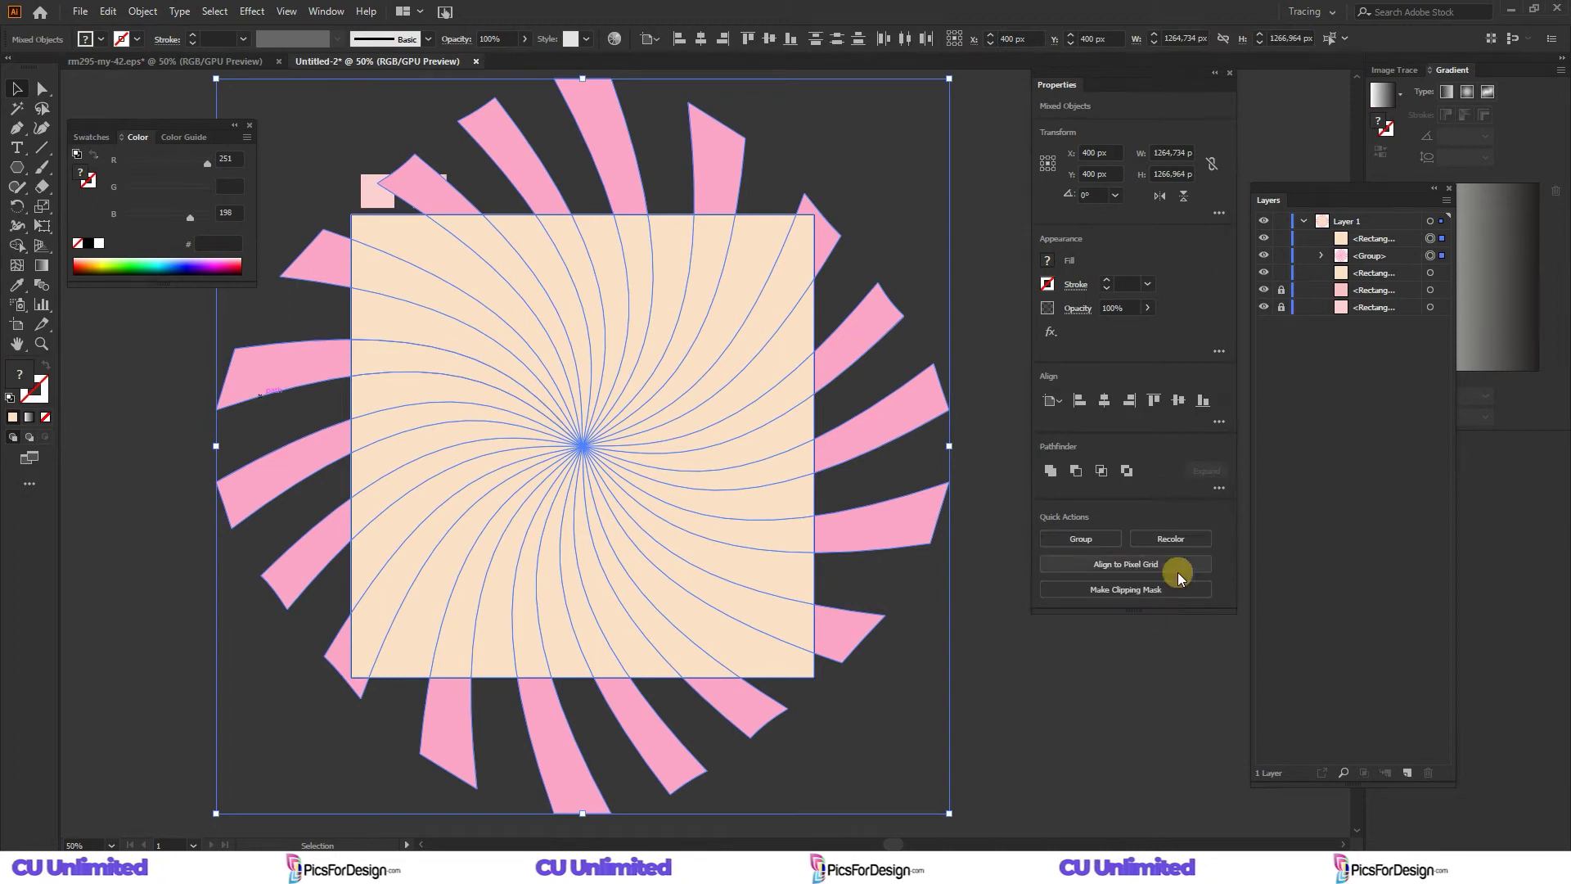
click(1220, 490)
click(1150, 580)
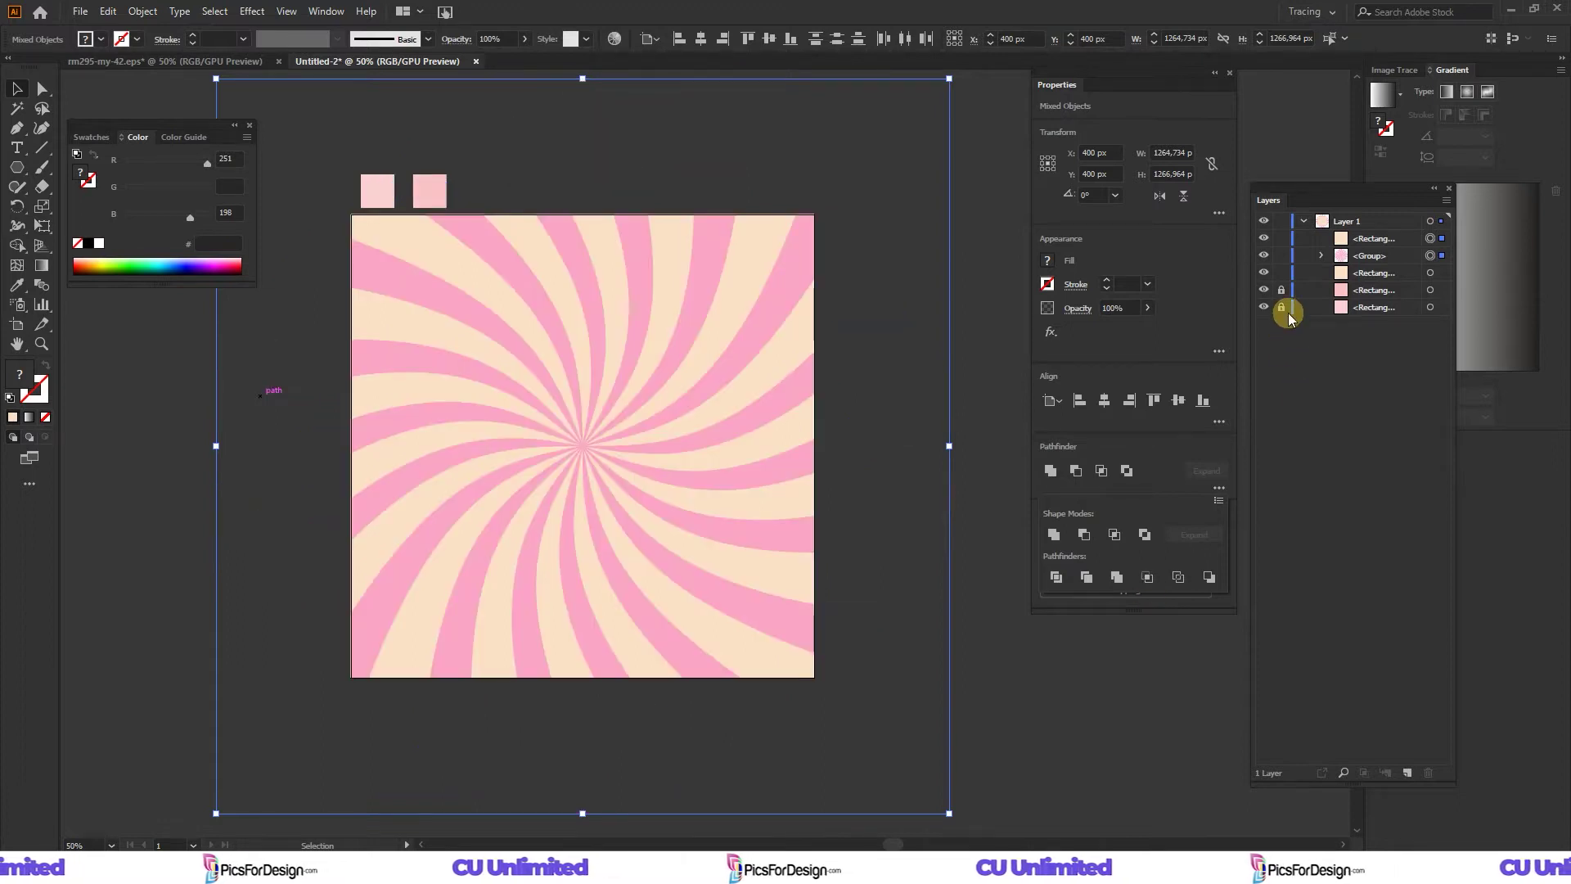
click(1270, 245)
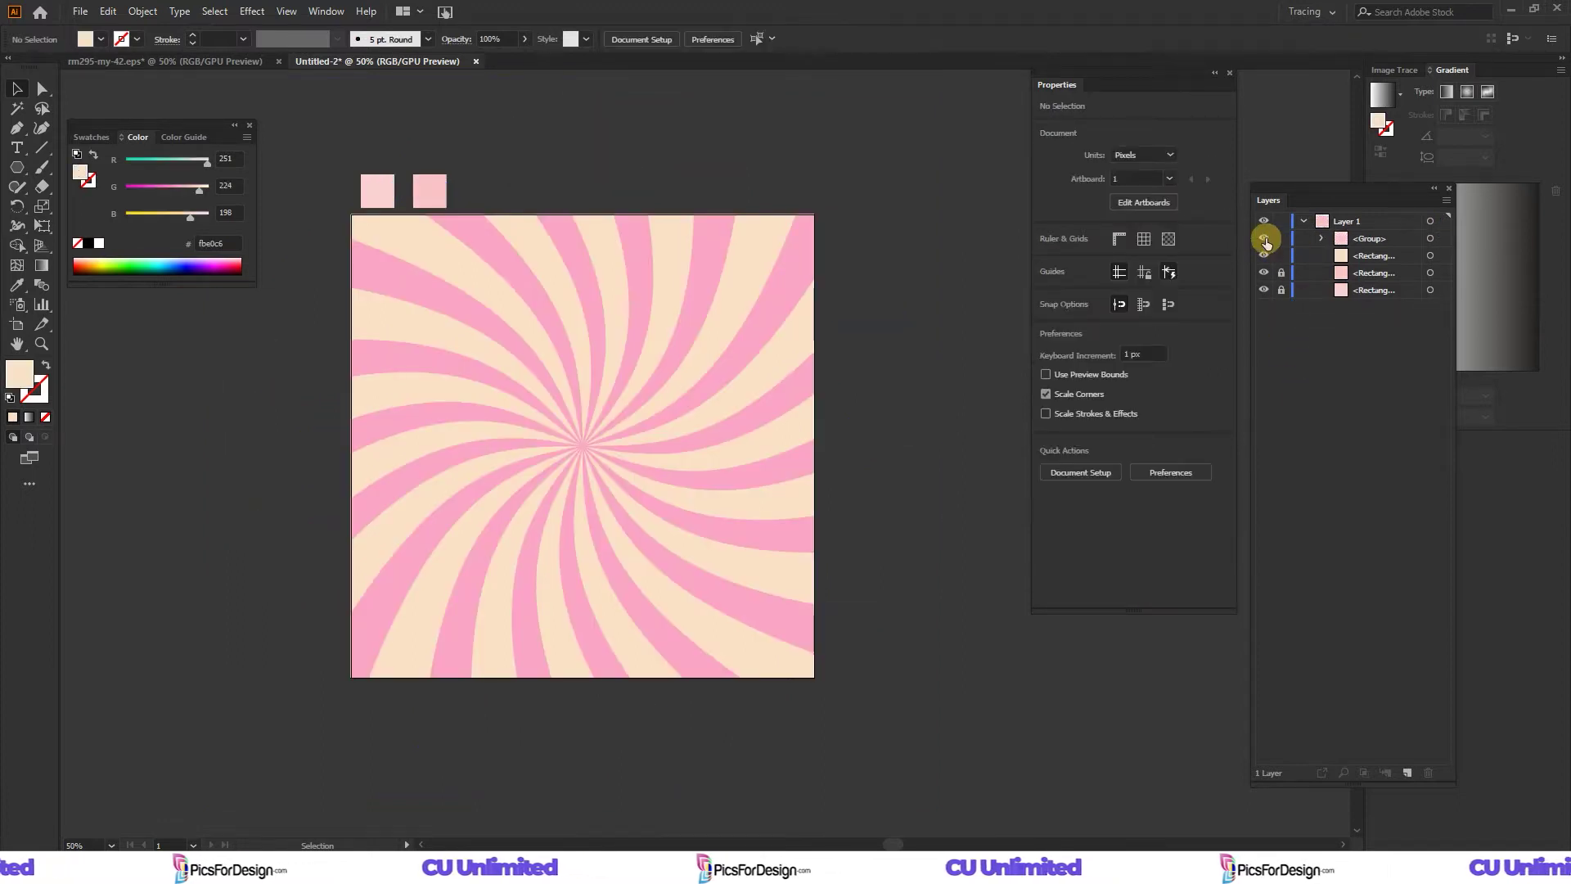
Hide the cream square and recolour all same-fill rays with the lighter pink swatch.
click(1266, 257)
click(1426, 237)
key(i)
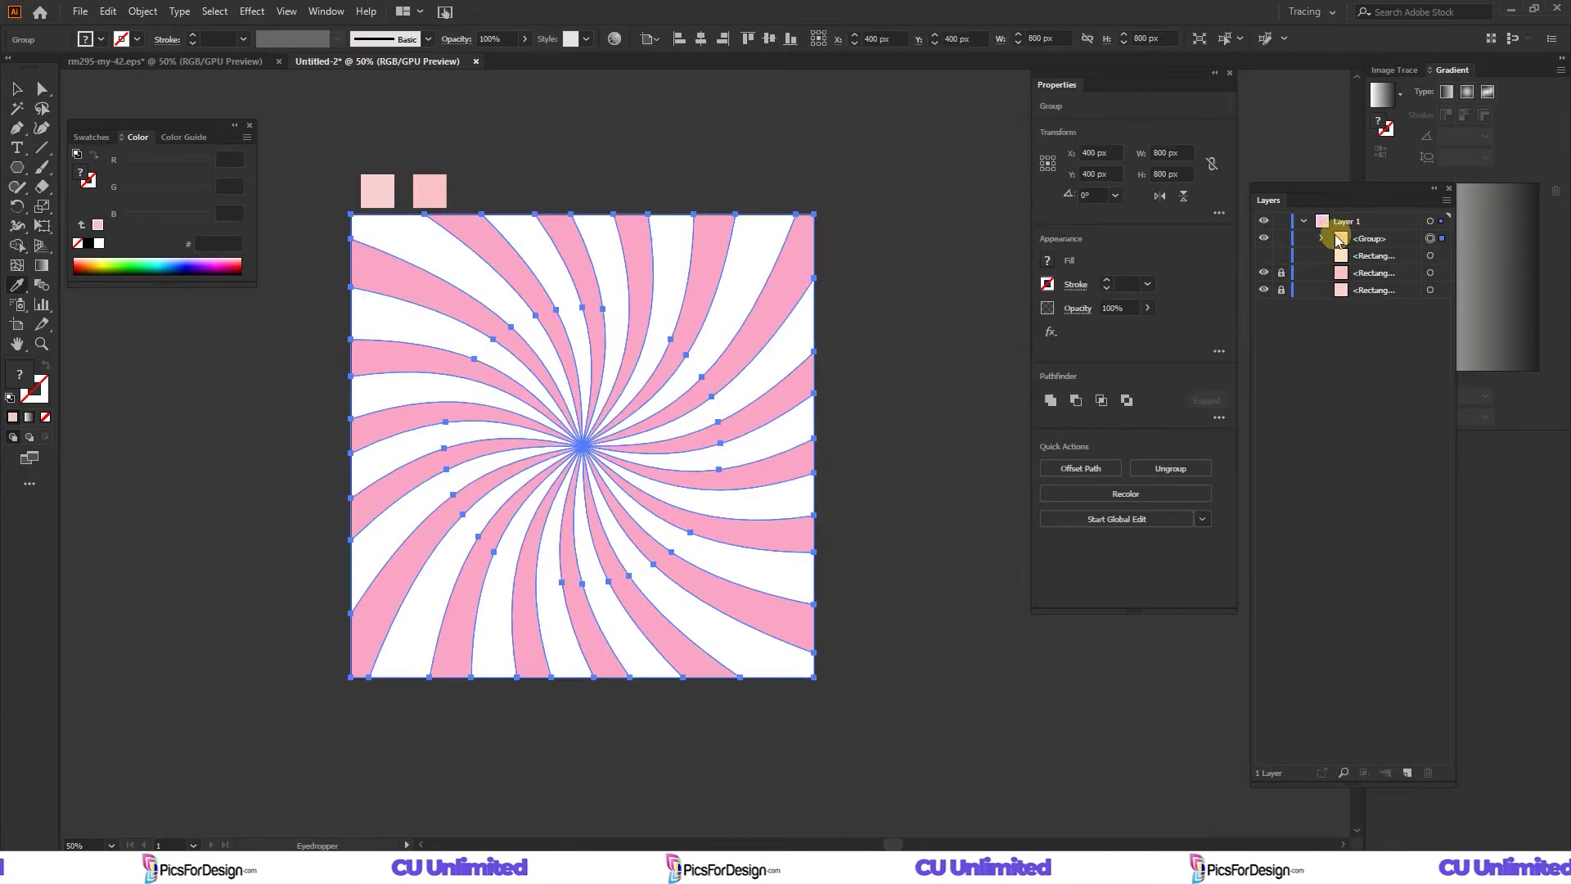
click(1321, 238)
click(1420, 255)
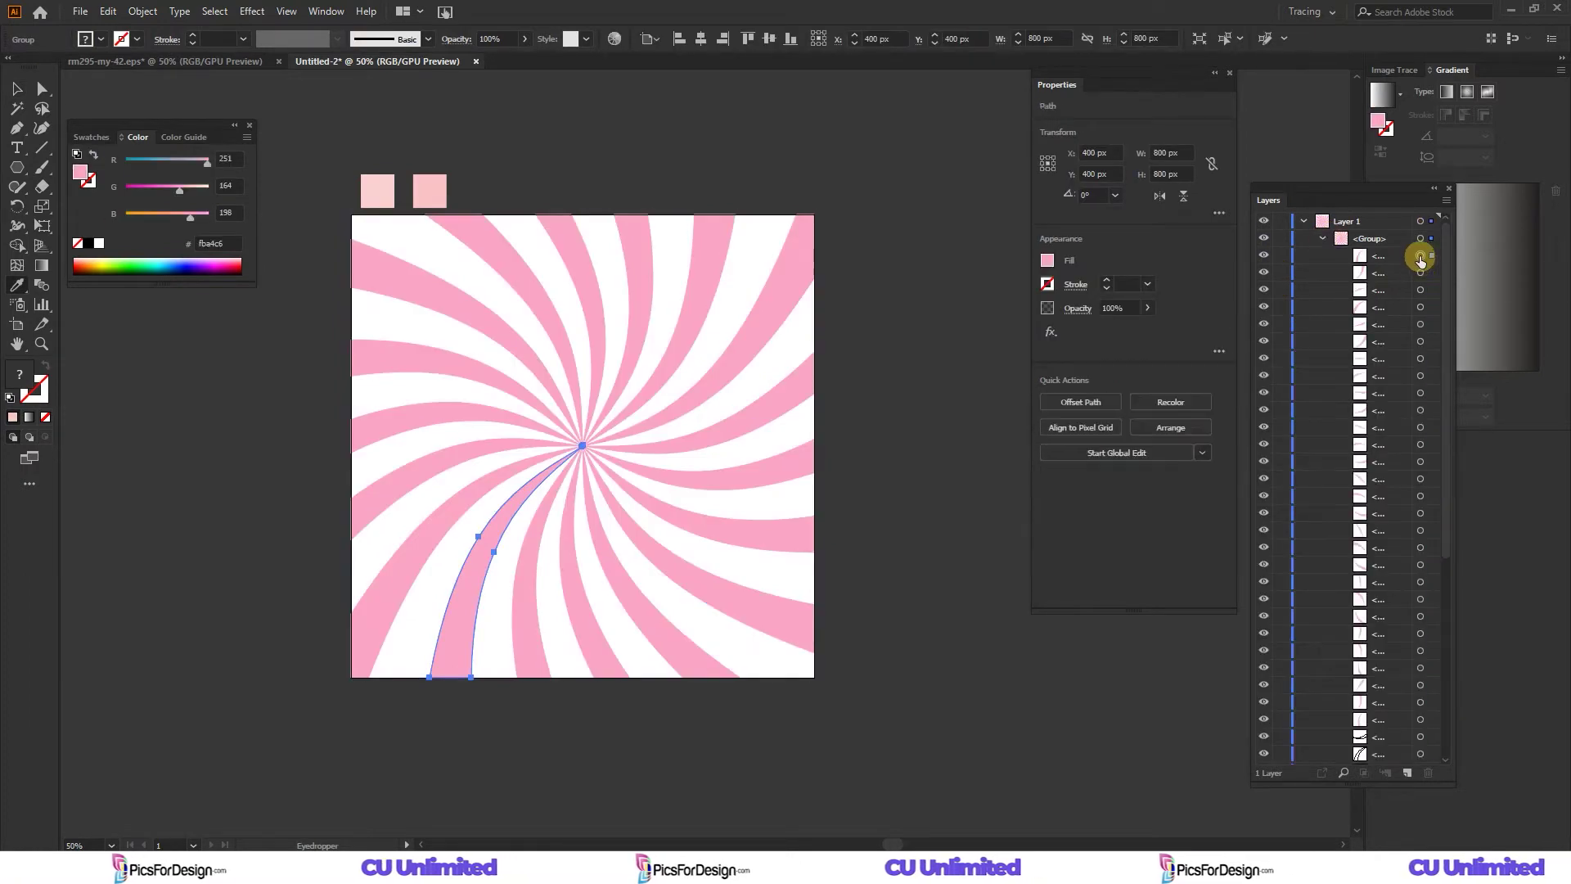
click(215, 11)
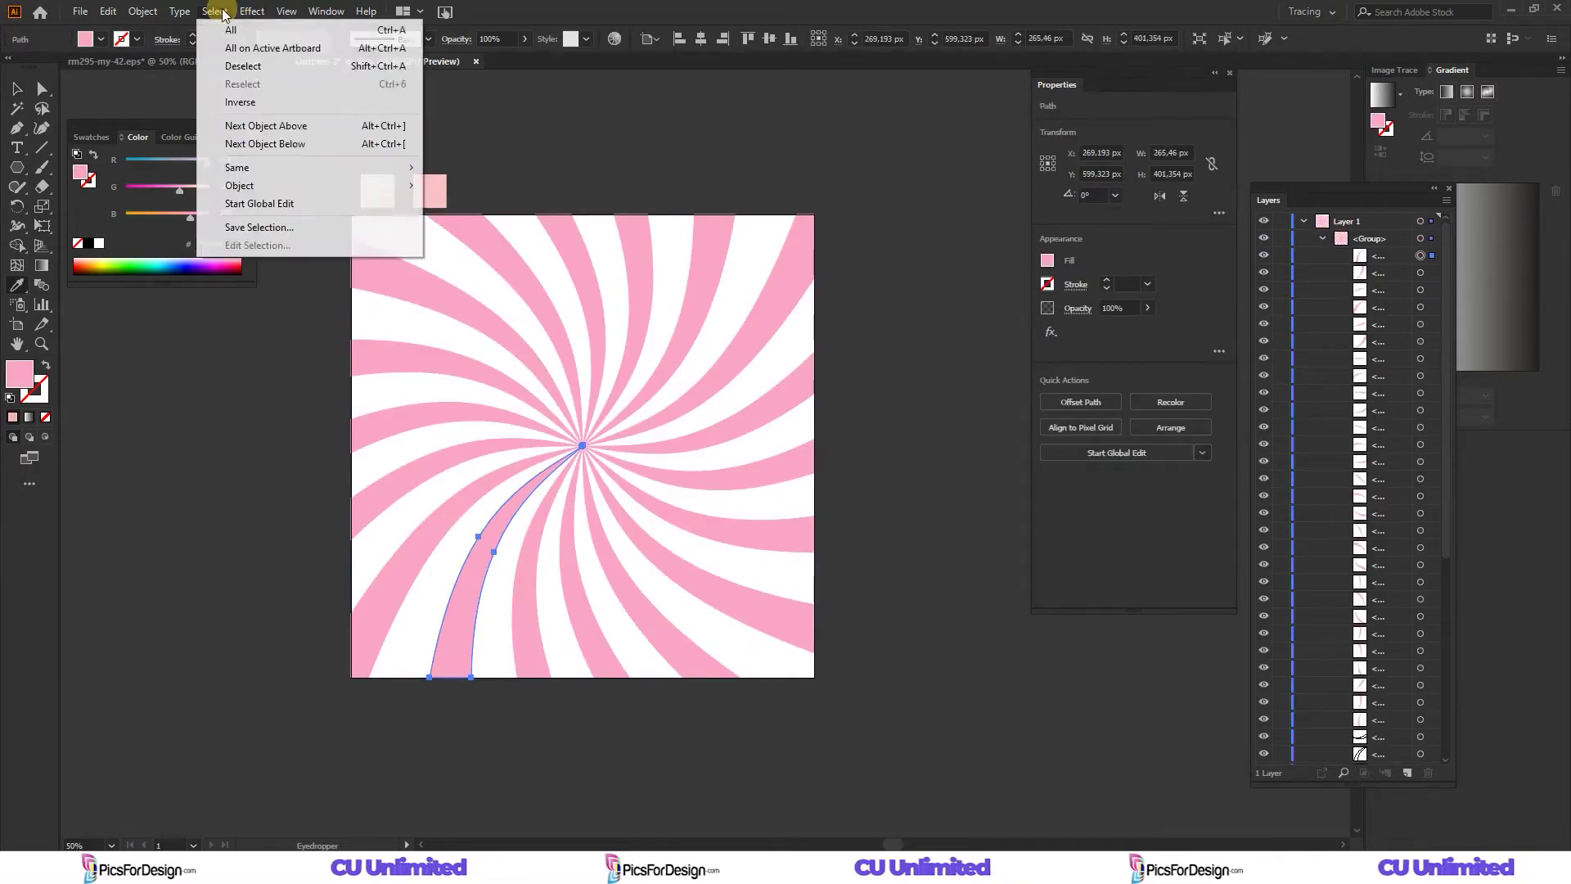
mouse_move(237, 167)
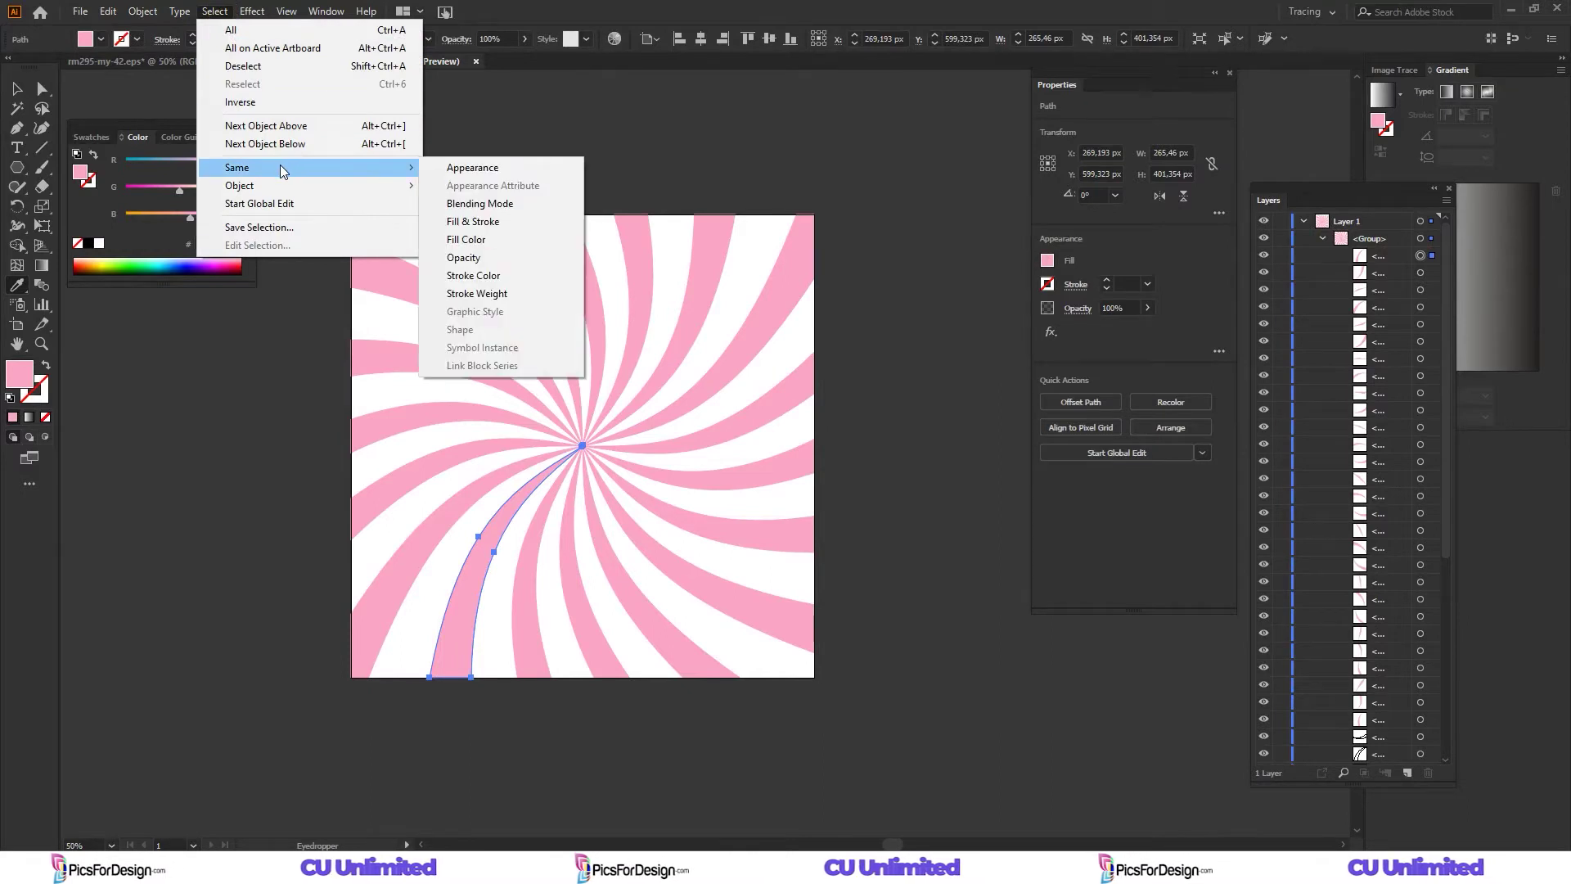
click(471, 239)
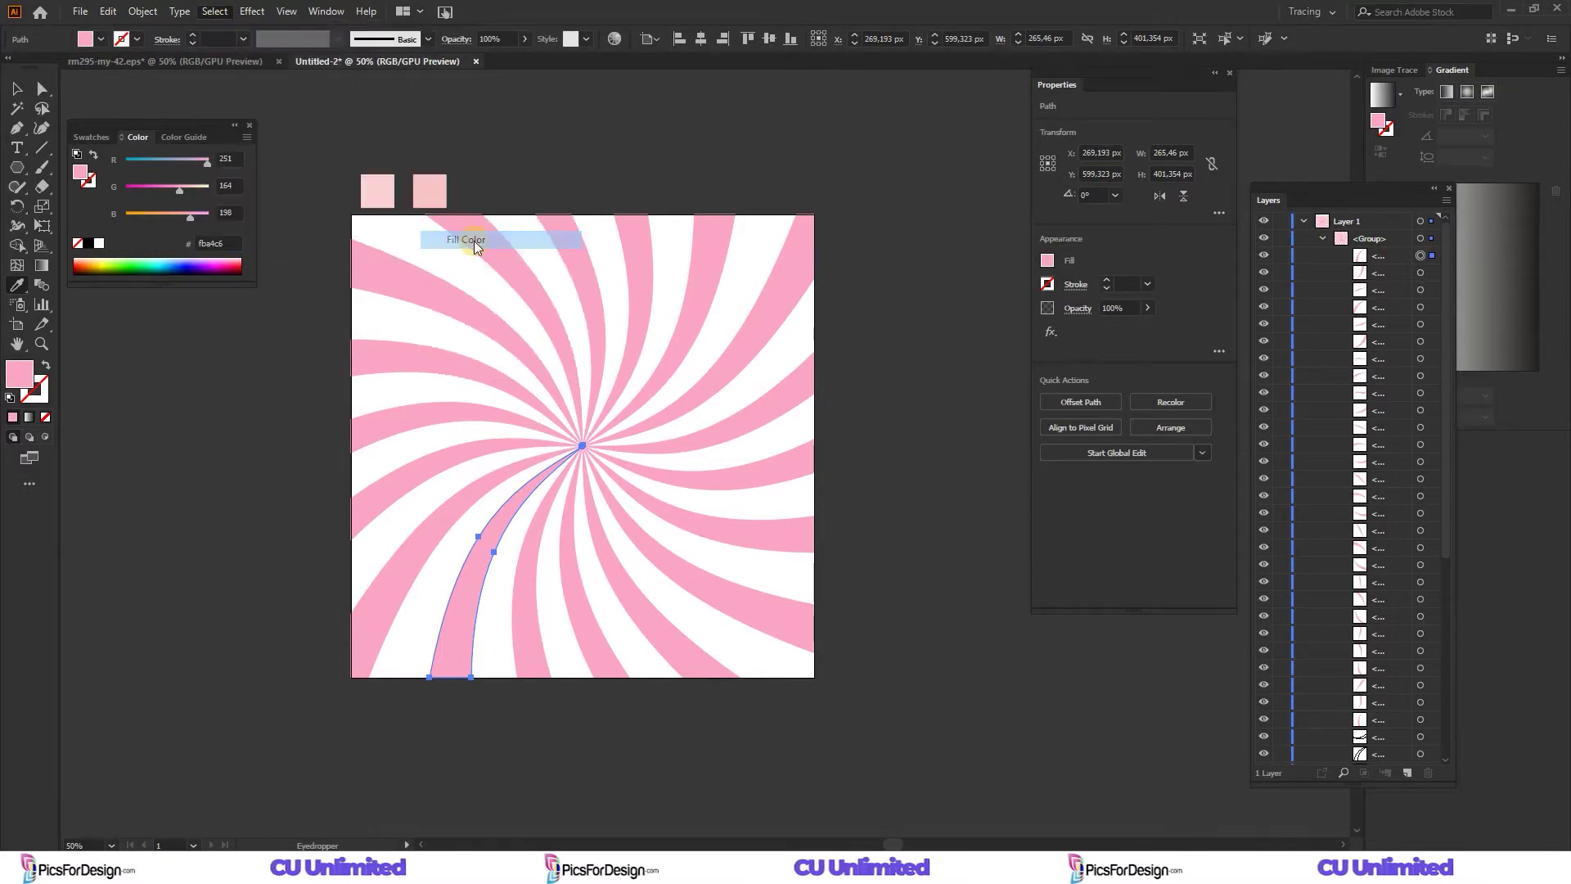
click(438, 185)
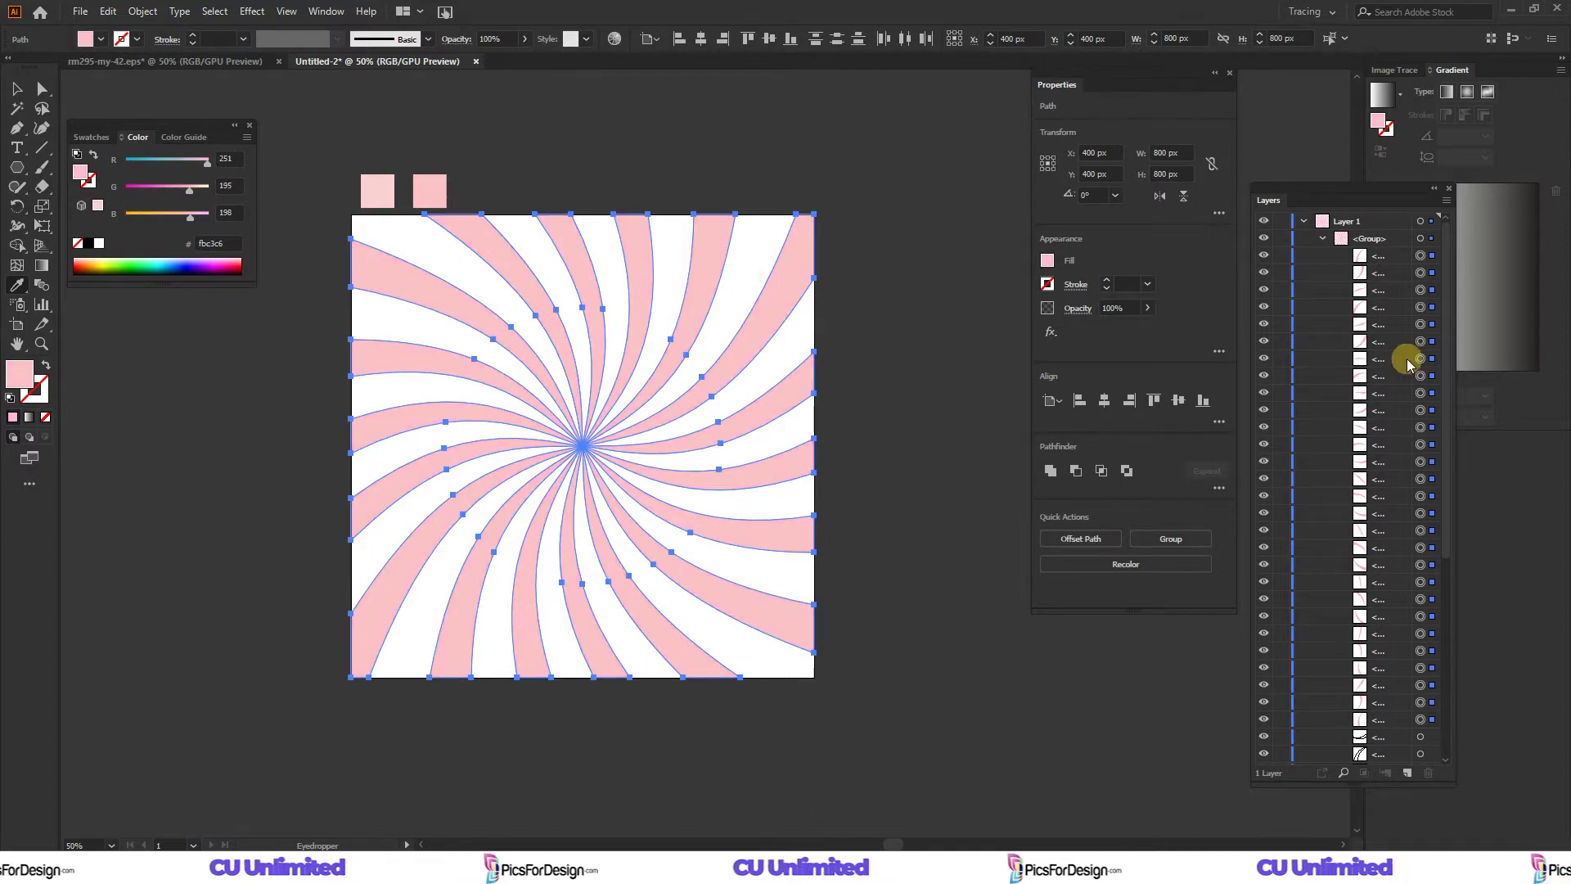
Select all the swirl artwork and copy it.
click(1321, 238)
key(ctrl+a)
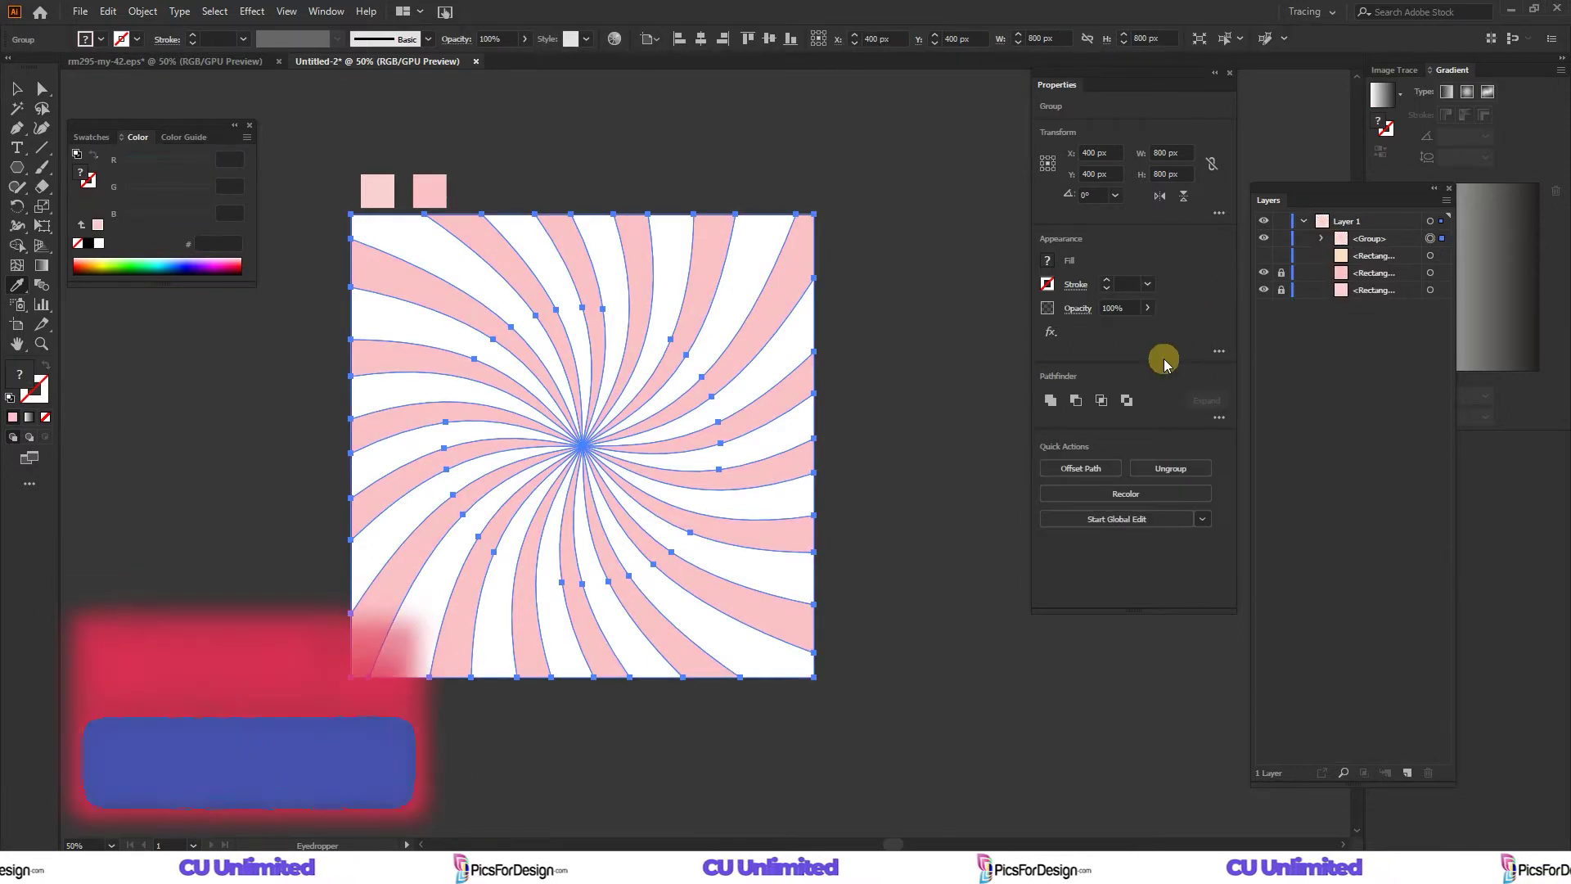
key(ctrl+c)
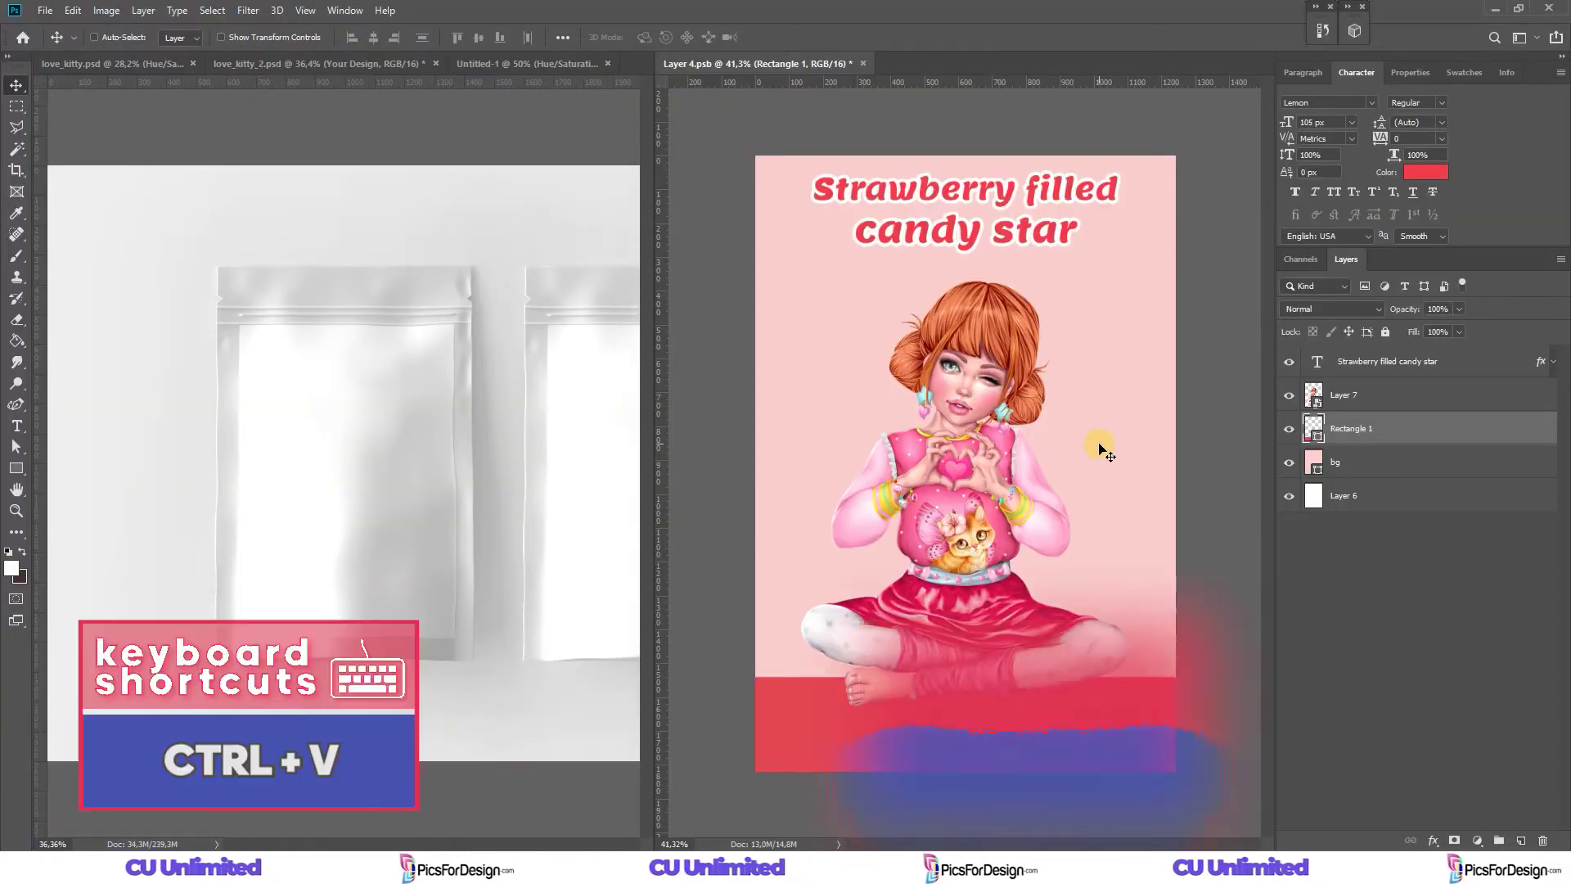
Paste the pink swirl as a Smart Object and scale it to cover the poster.
key(ctrl+v)
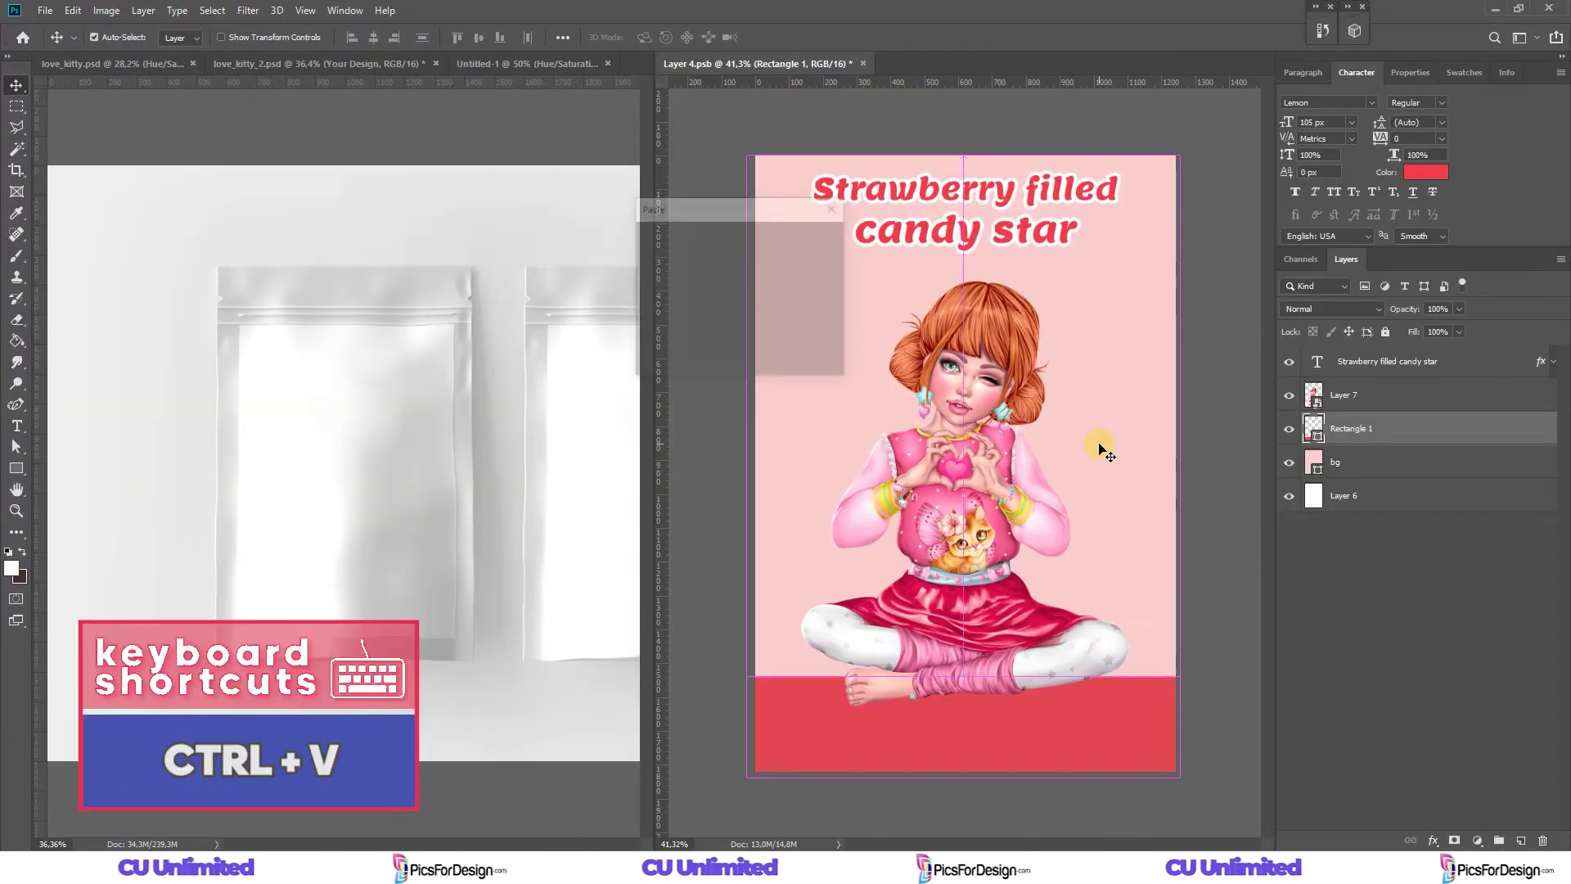
click(813, 247)
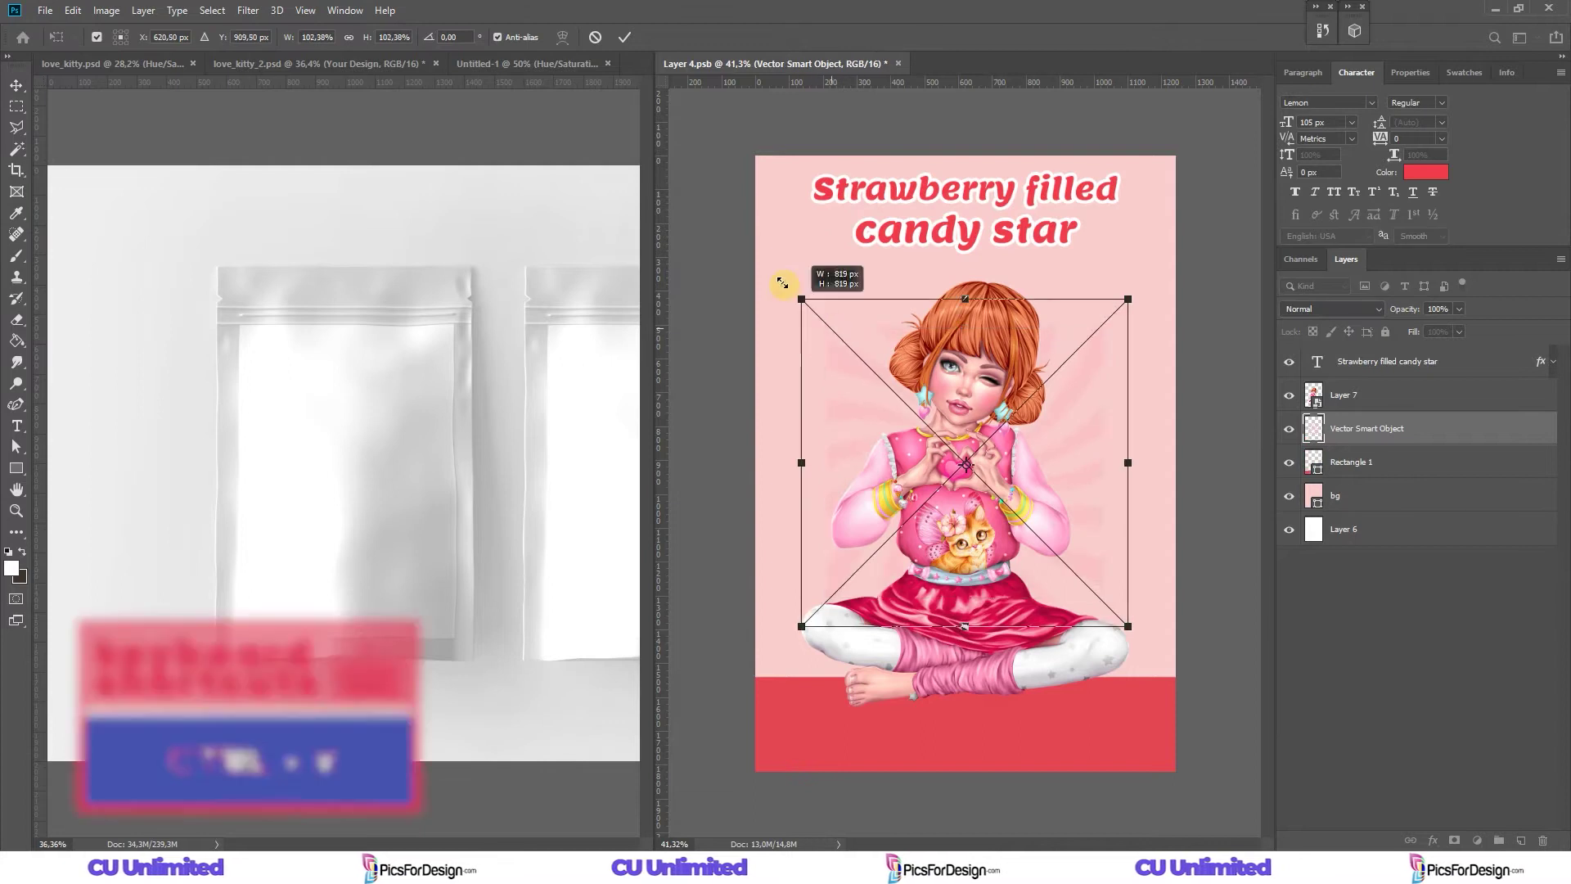
drag(801, 299, 713, 204)
drag(1097, 391, 1097, 438)
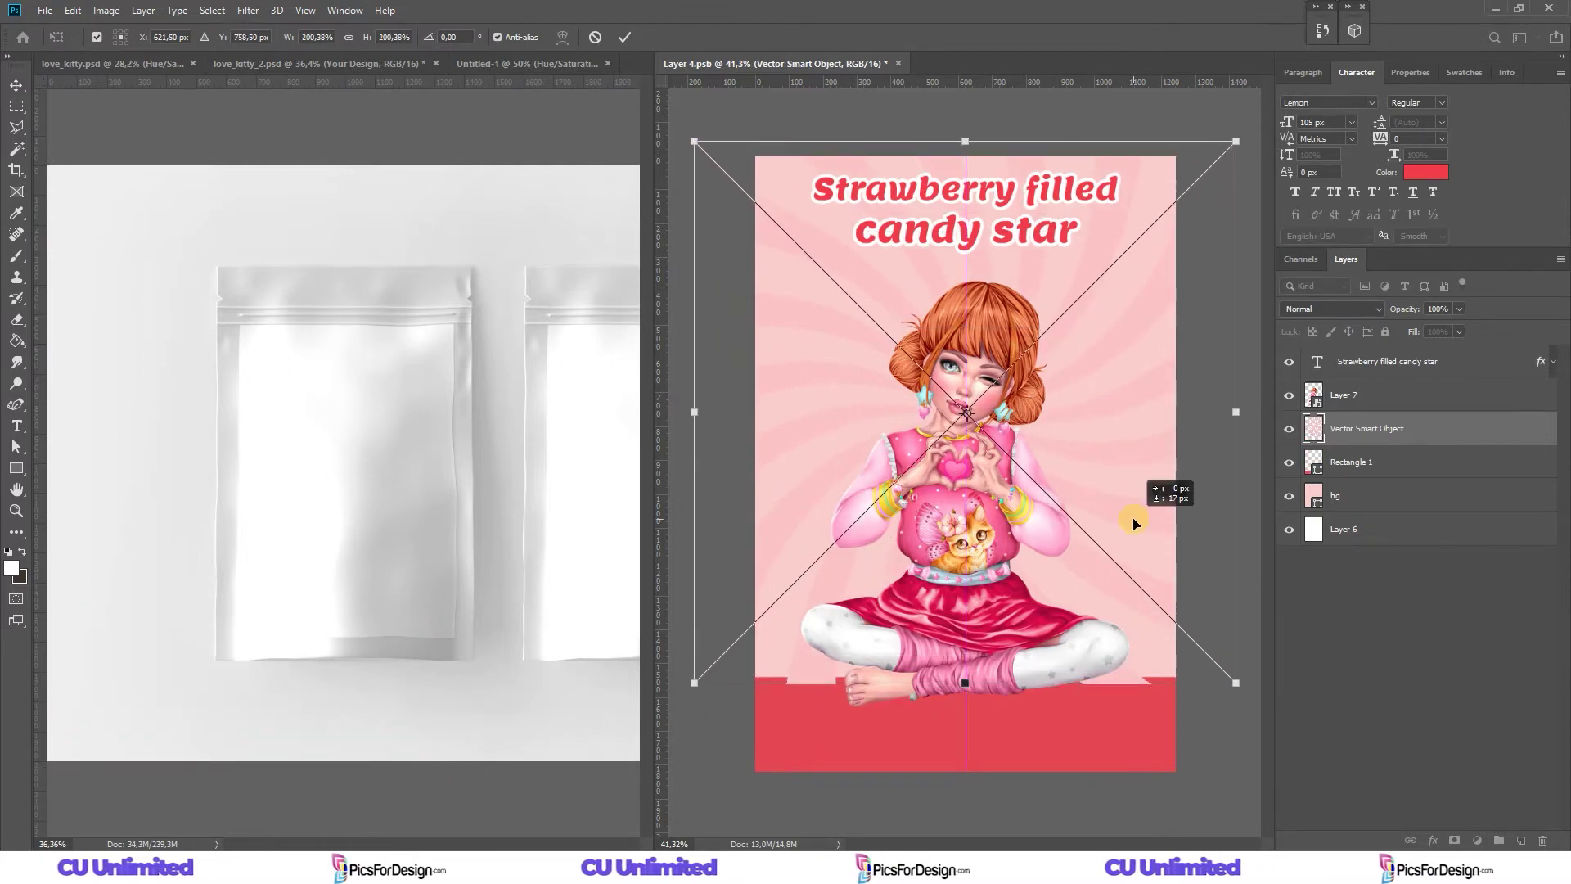
key(Return)
Move the swirl below Rectangle 1 and set the bg fill colour to pale pink #f8cece.
drag(1367, 428, 1377, 486)
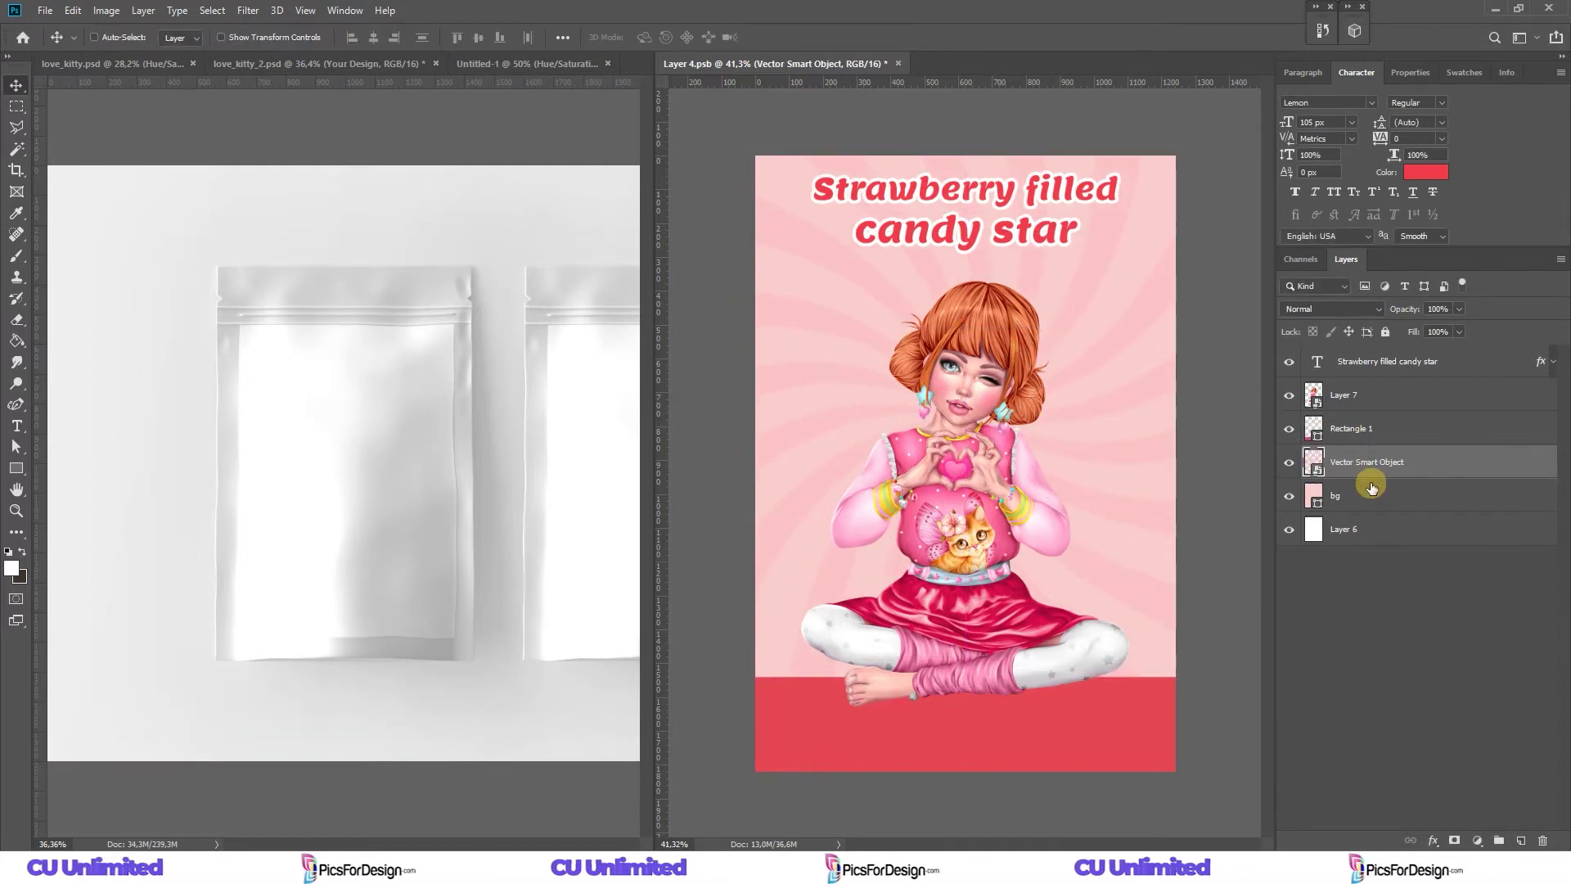
double_click(1316, 498)
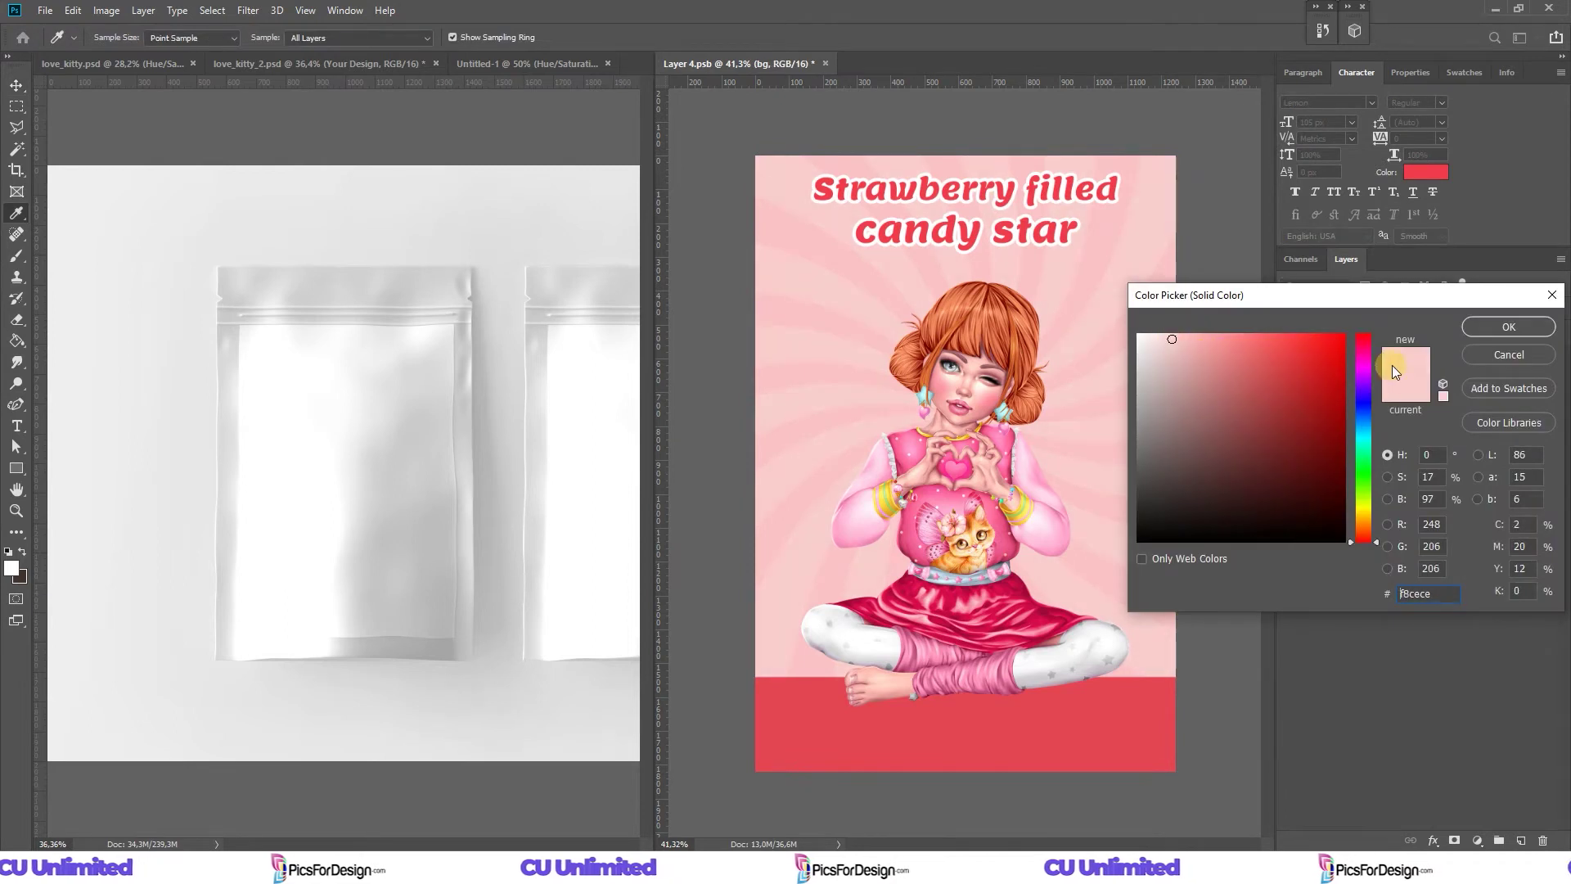
click(1510, 328)
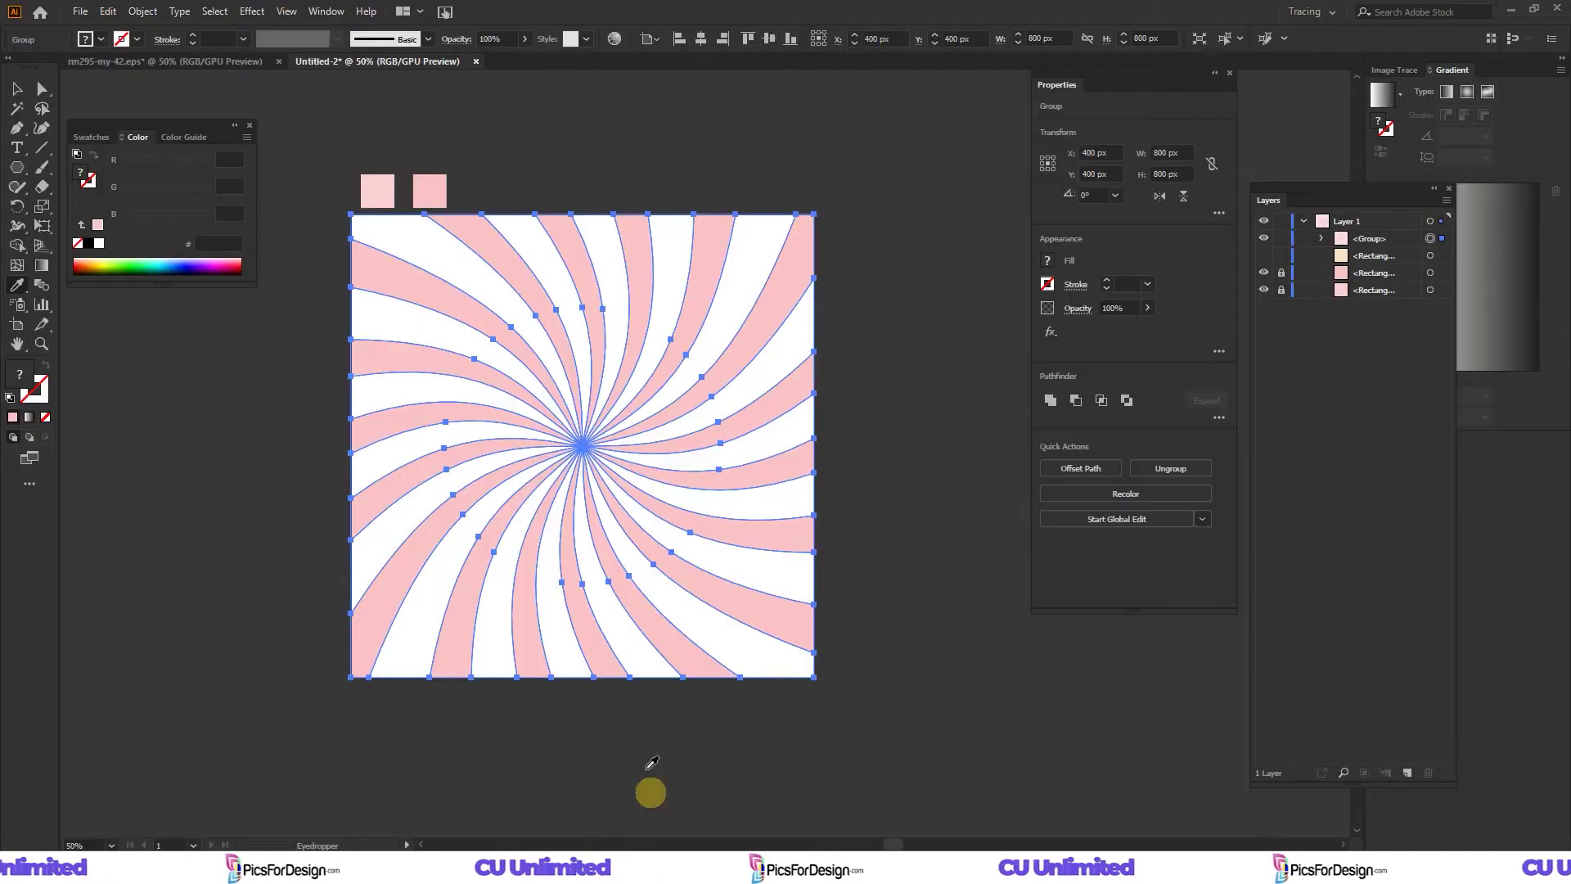
Enlarge and copy the strawberry tile from the fruit pattern document.
click(196, 59)
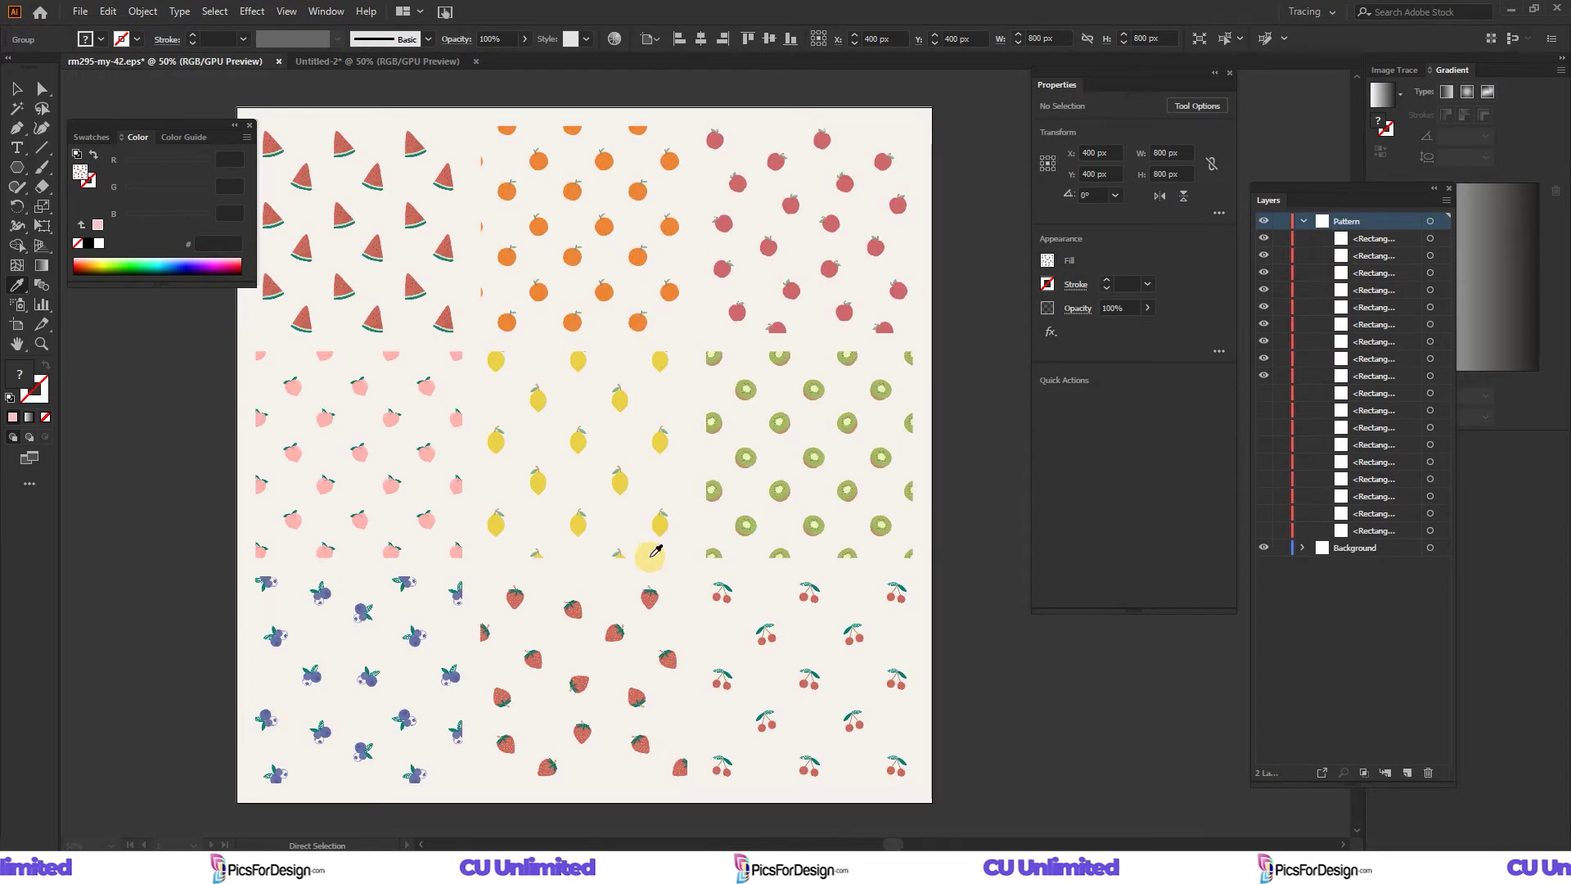
click(616, 647)
key(v)
click(786, 438)
drag(690, 514, 498, 647)
key(ctrl+c)
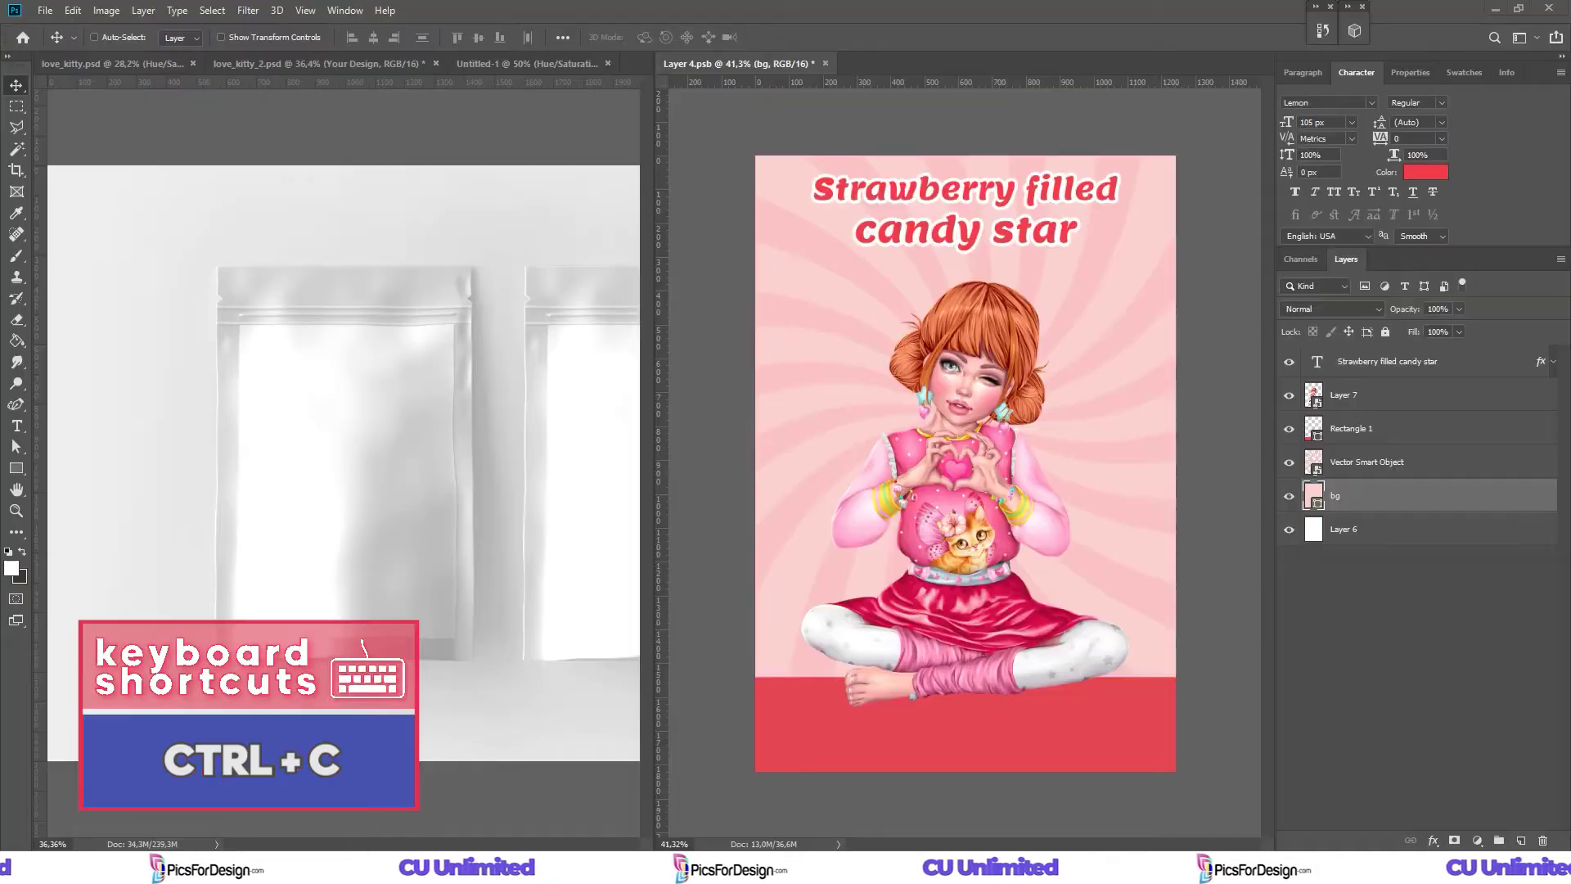
Paste the strawberries as a Smart Object, group them, and Alt-drag copies around the poster.
key(ctrl+v)
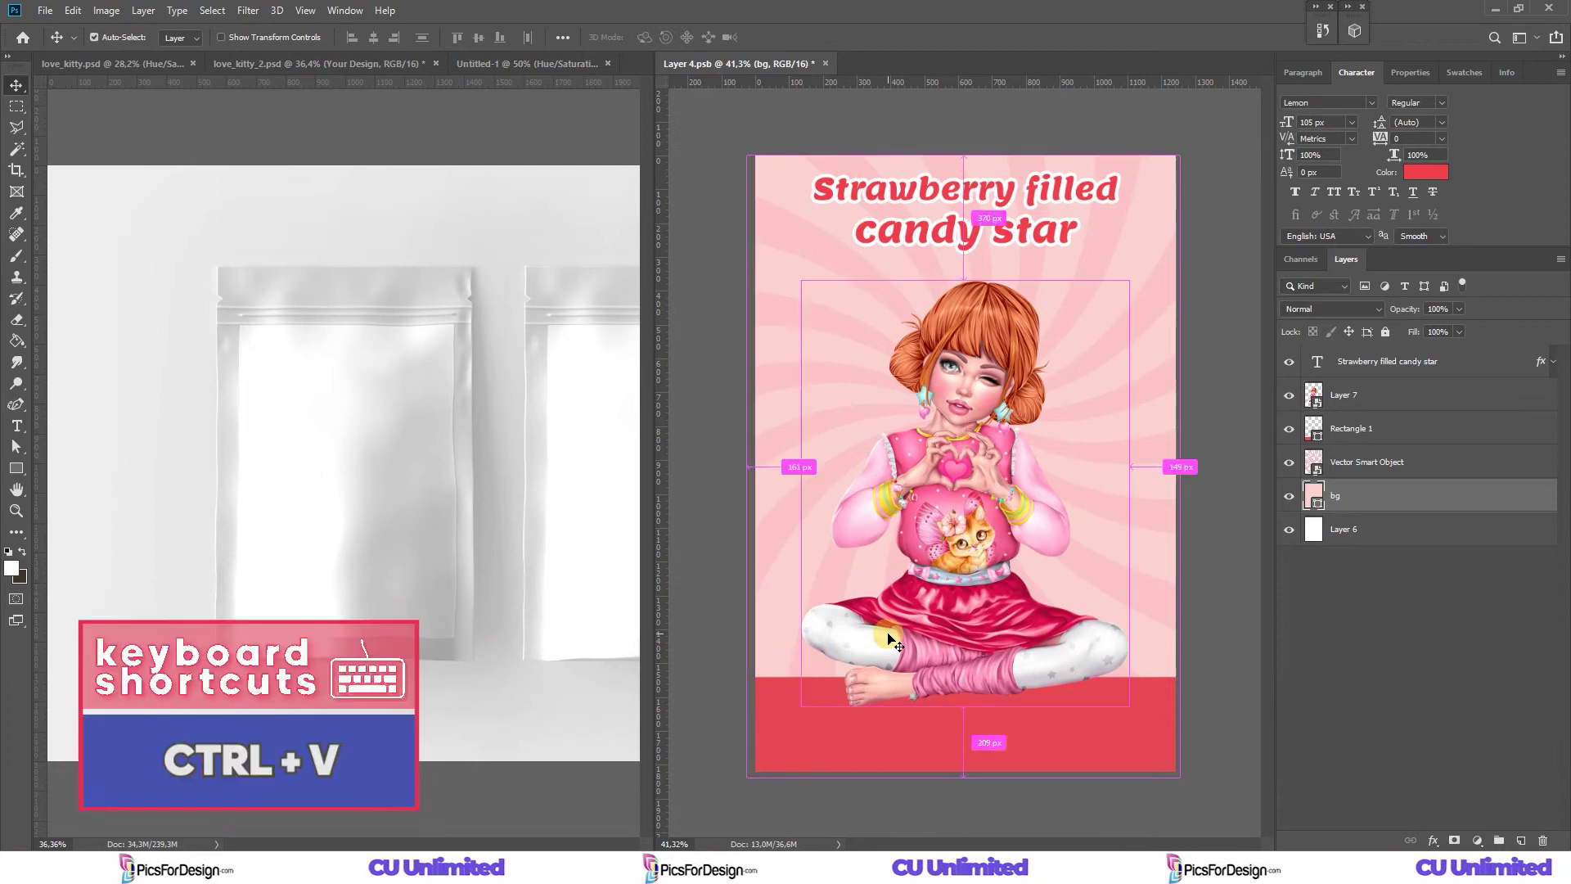
click(803, 248)
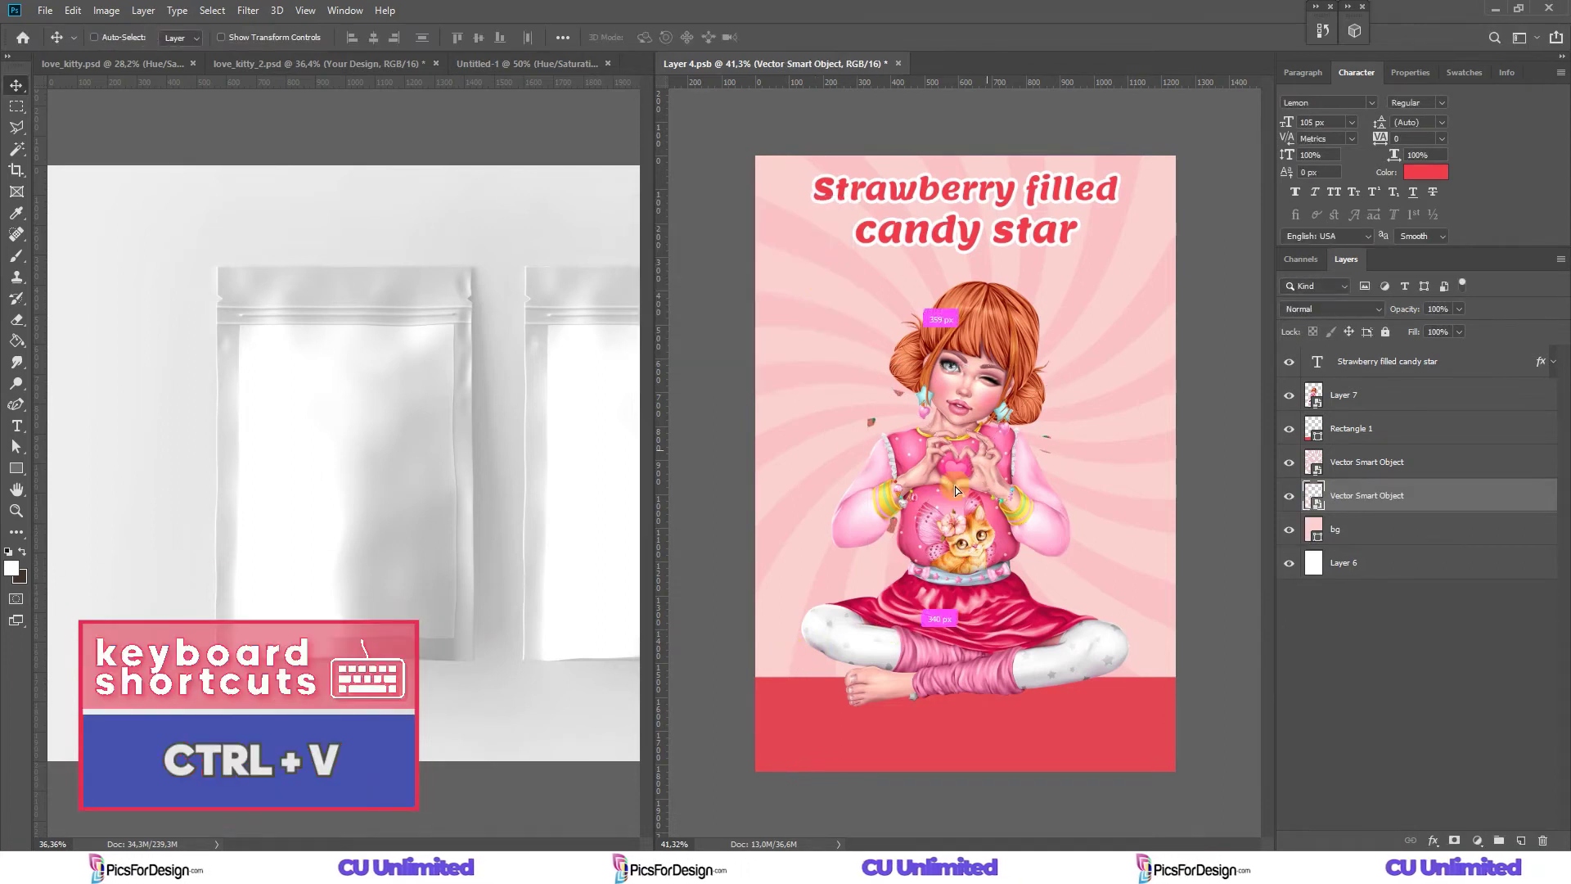
key(Return)
key(ctrl+g)
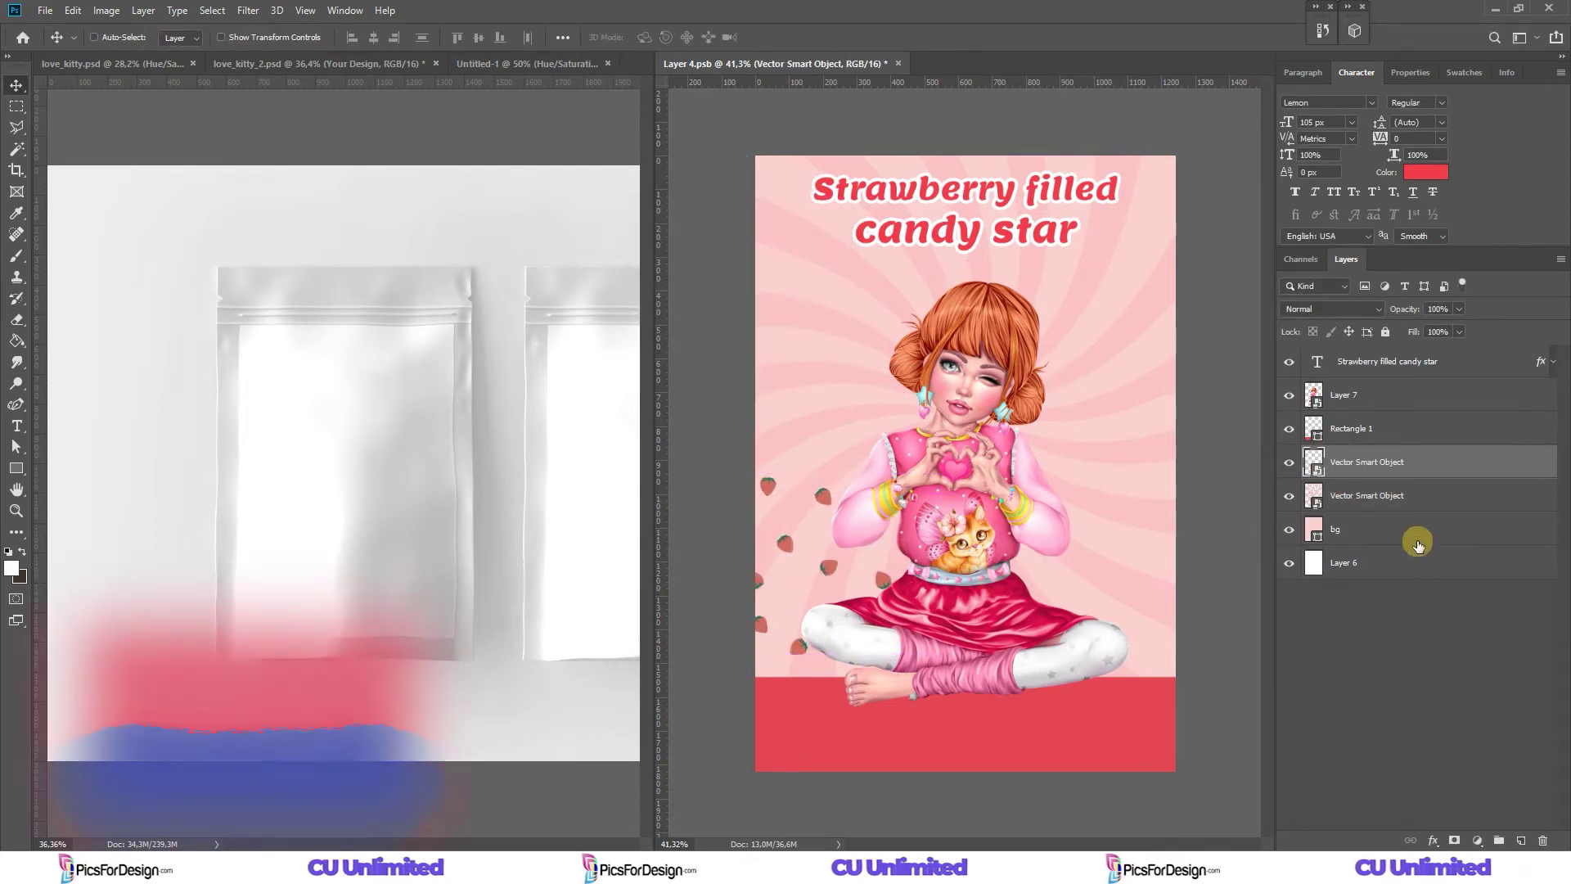
drag(938, 513, 982, 466)
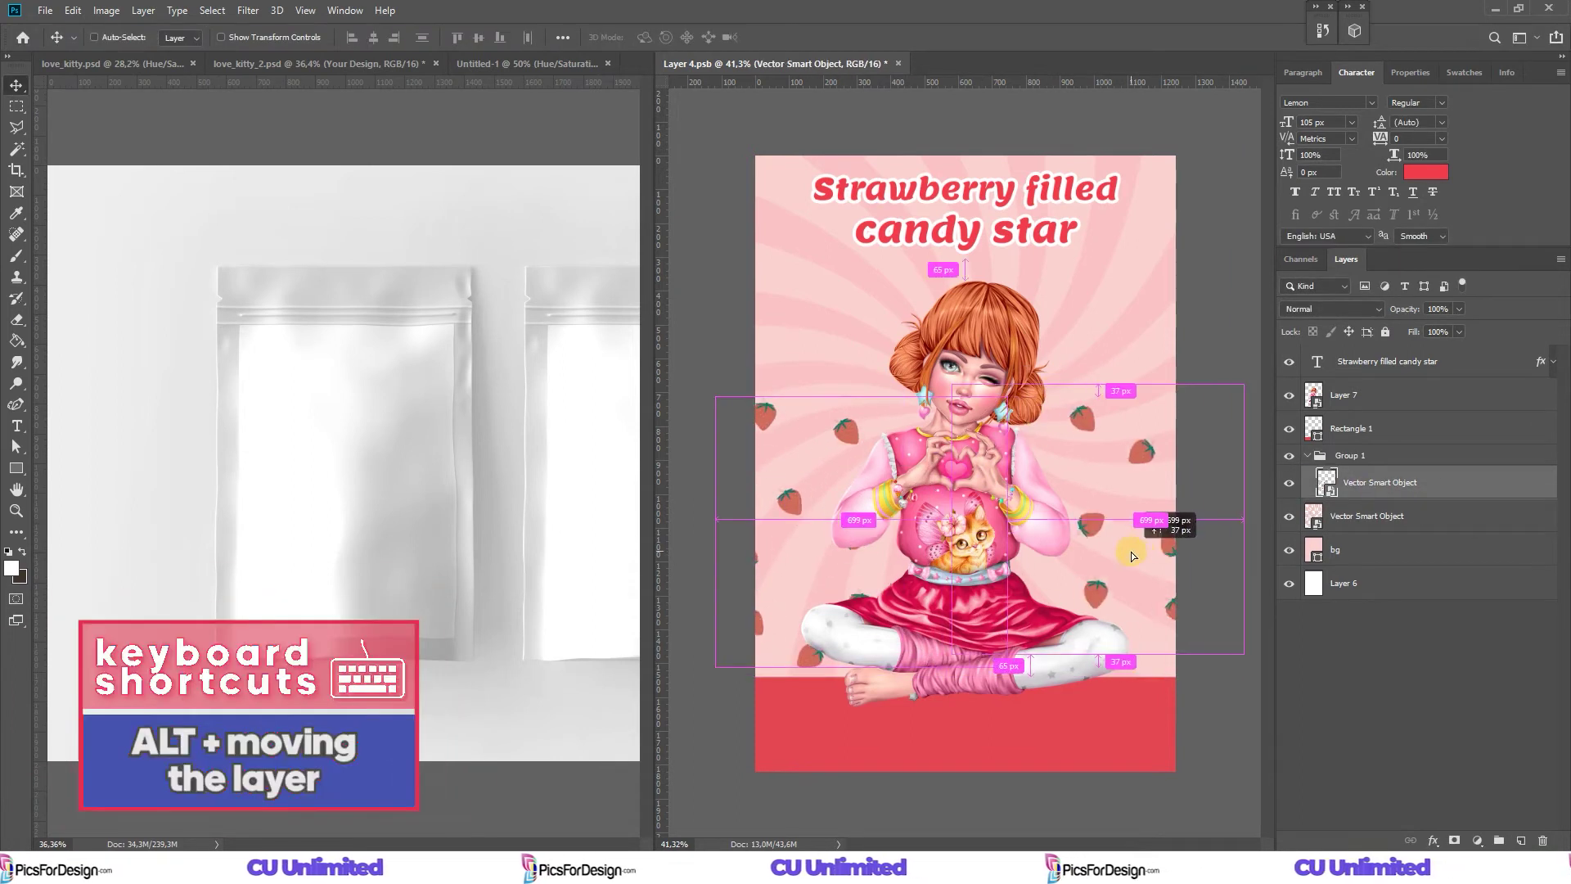
mouse_move(982, 466)
mouse_down()
mouse_move(833, 588)
mouse_move(981, 374)
mouse_move(1056, 376)
mouse_up()
Add a Hue/Saturation adjustment layer above the strawberries group.
click(1380, 456)
click(1478, 842)
click(1473, 686)
drag(1366, 499, 1366, 463)
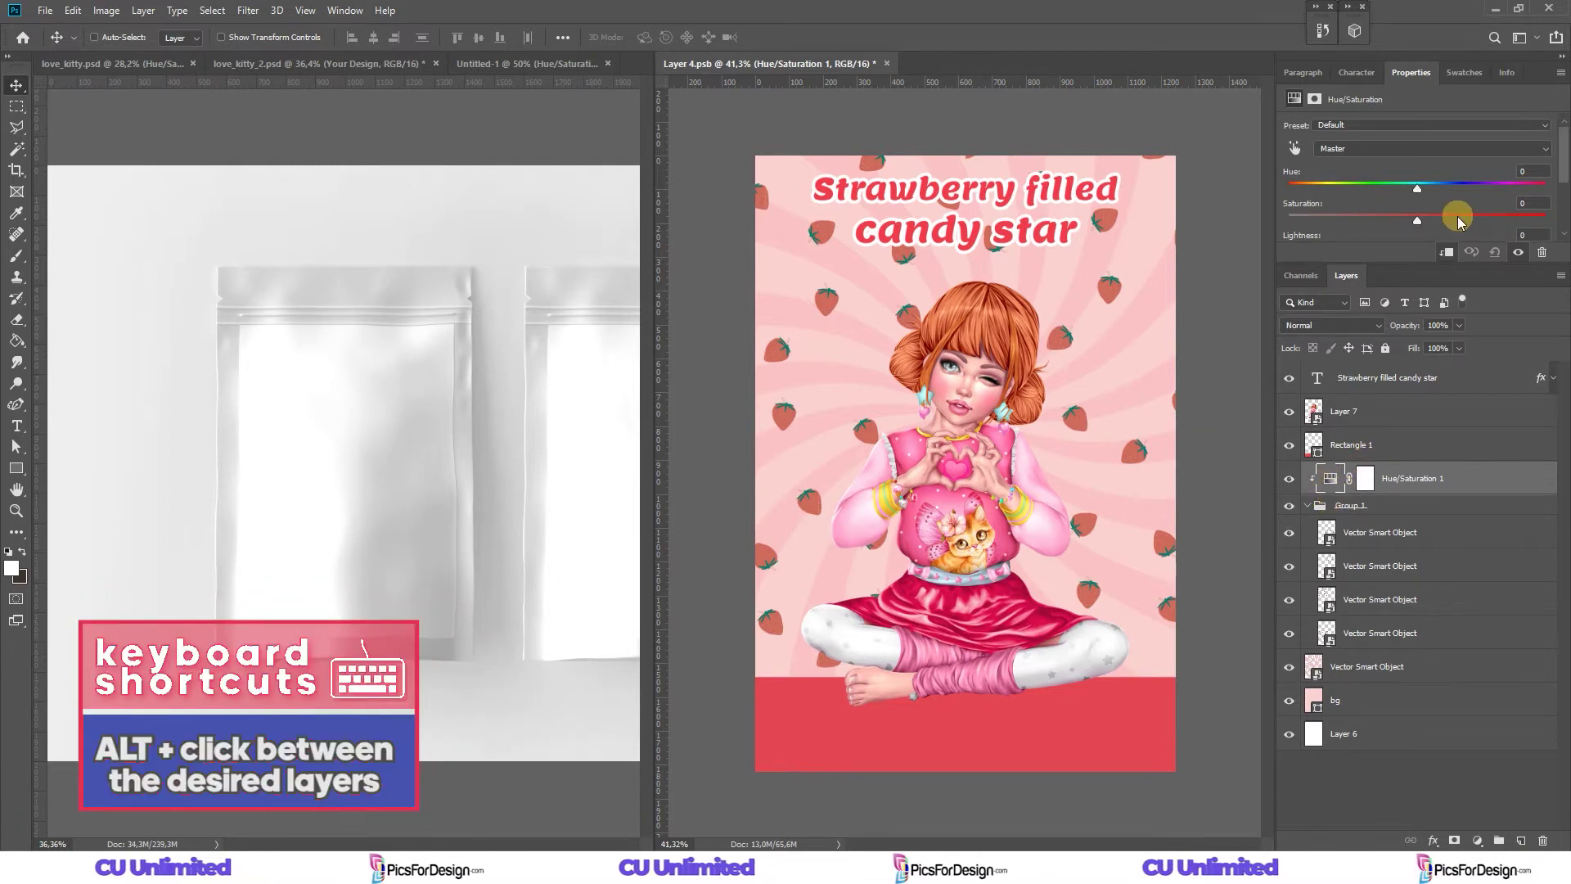
Raise the strawberries' saturation to +28 and add a layer mask to Group 1.
drag(1460, 221, 1452, 220)
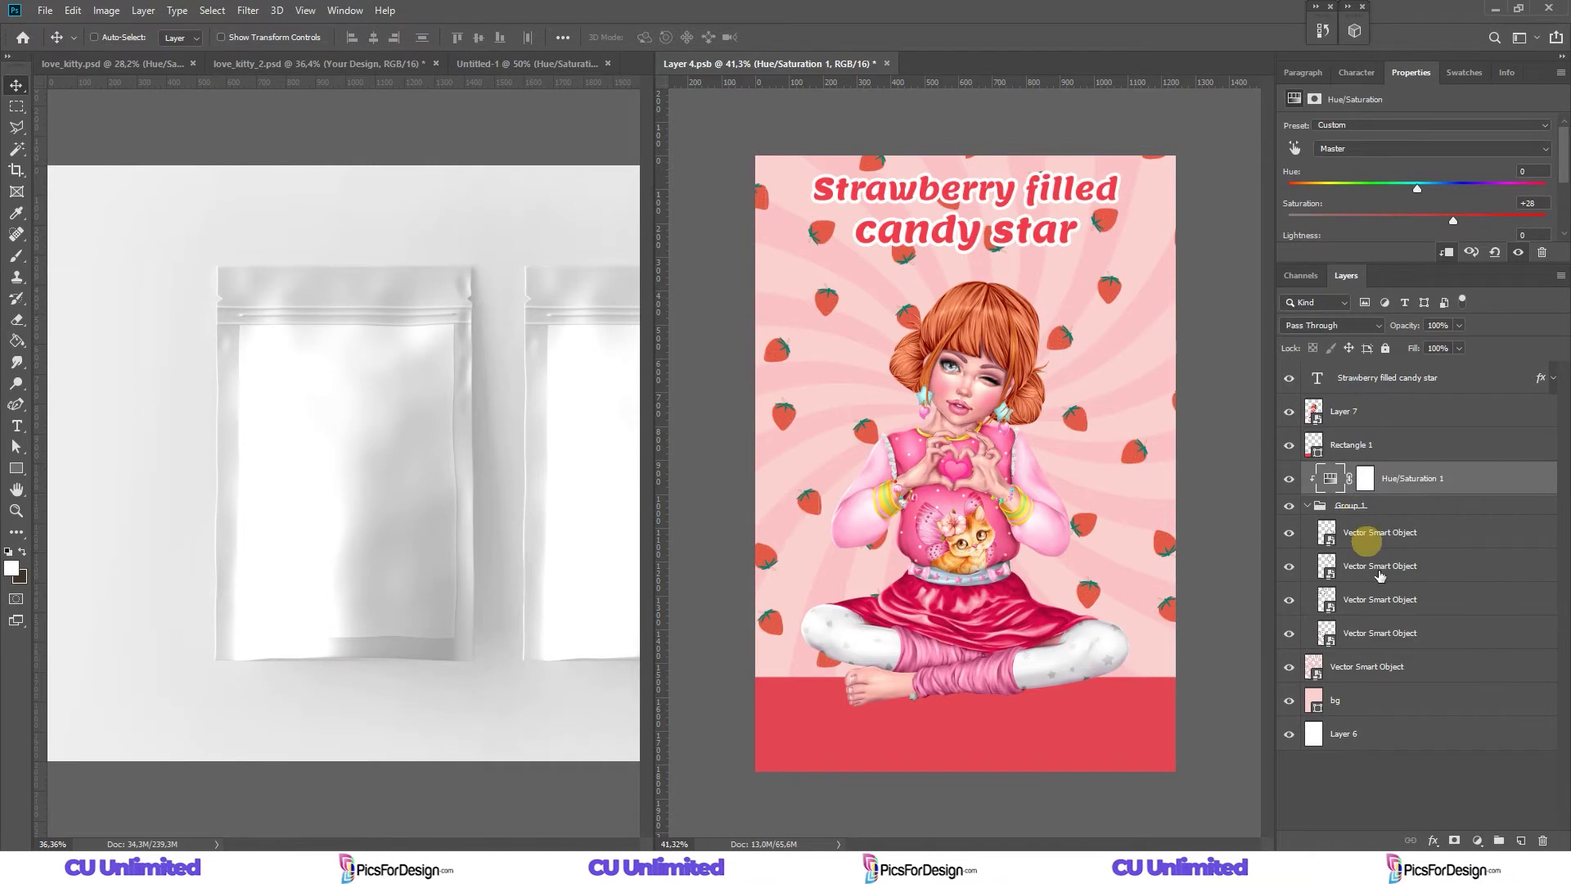
click(1351, 505)
click(1454, 841)
Erase strawberries on Group 1's mask away from the title and girl, then save.
key(e)
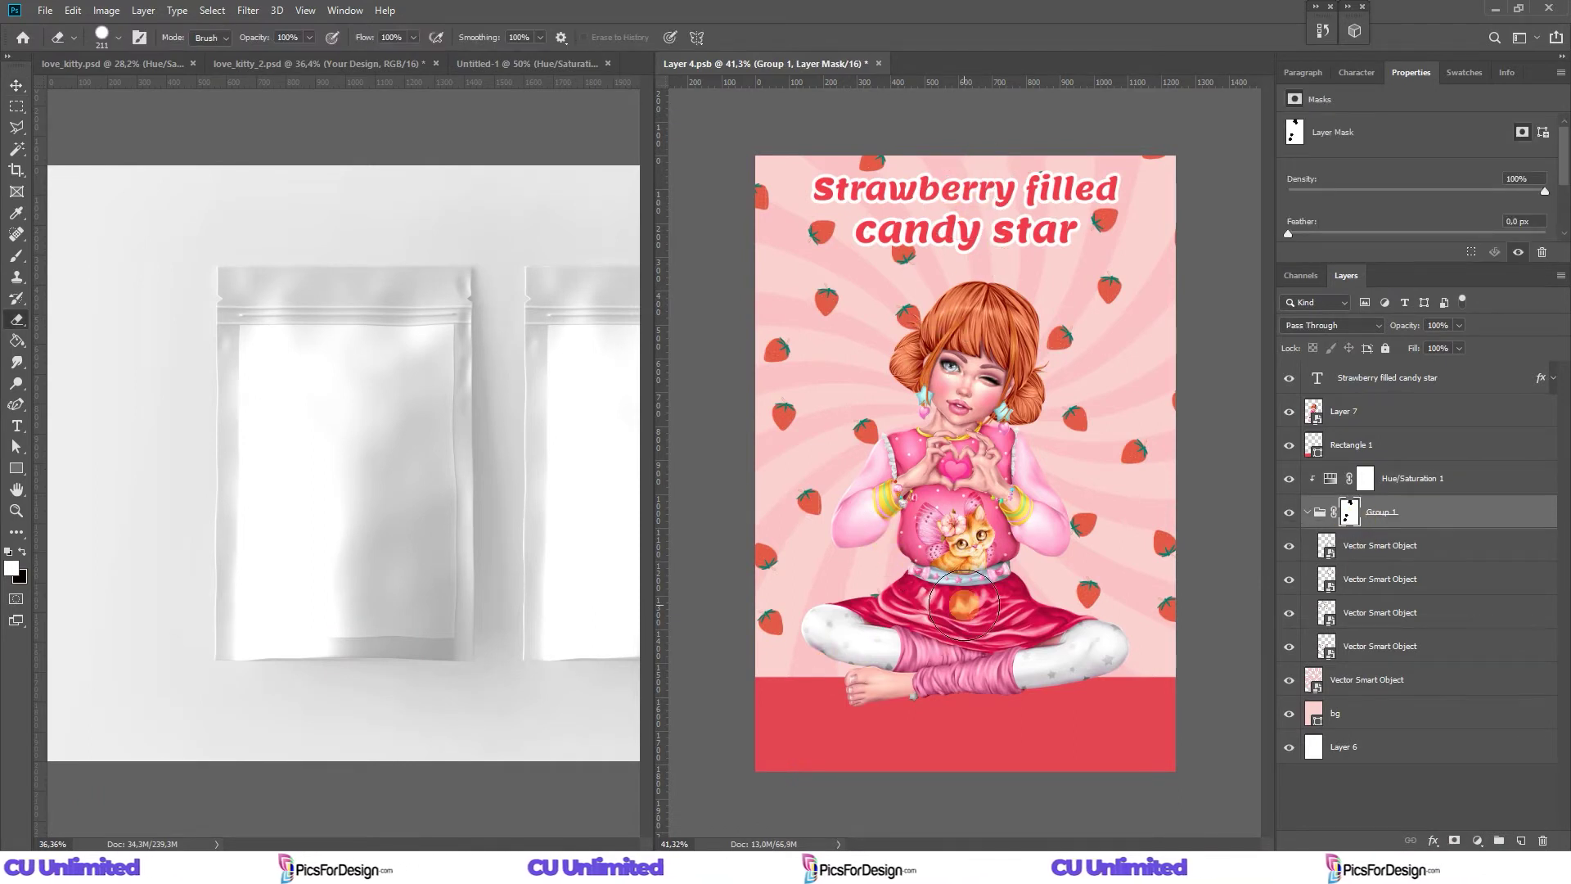
key(v)
click(1397, 620)
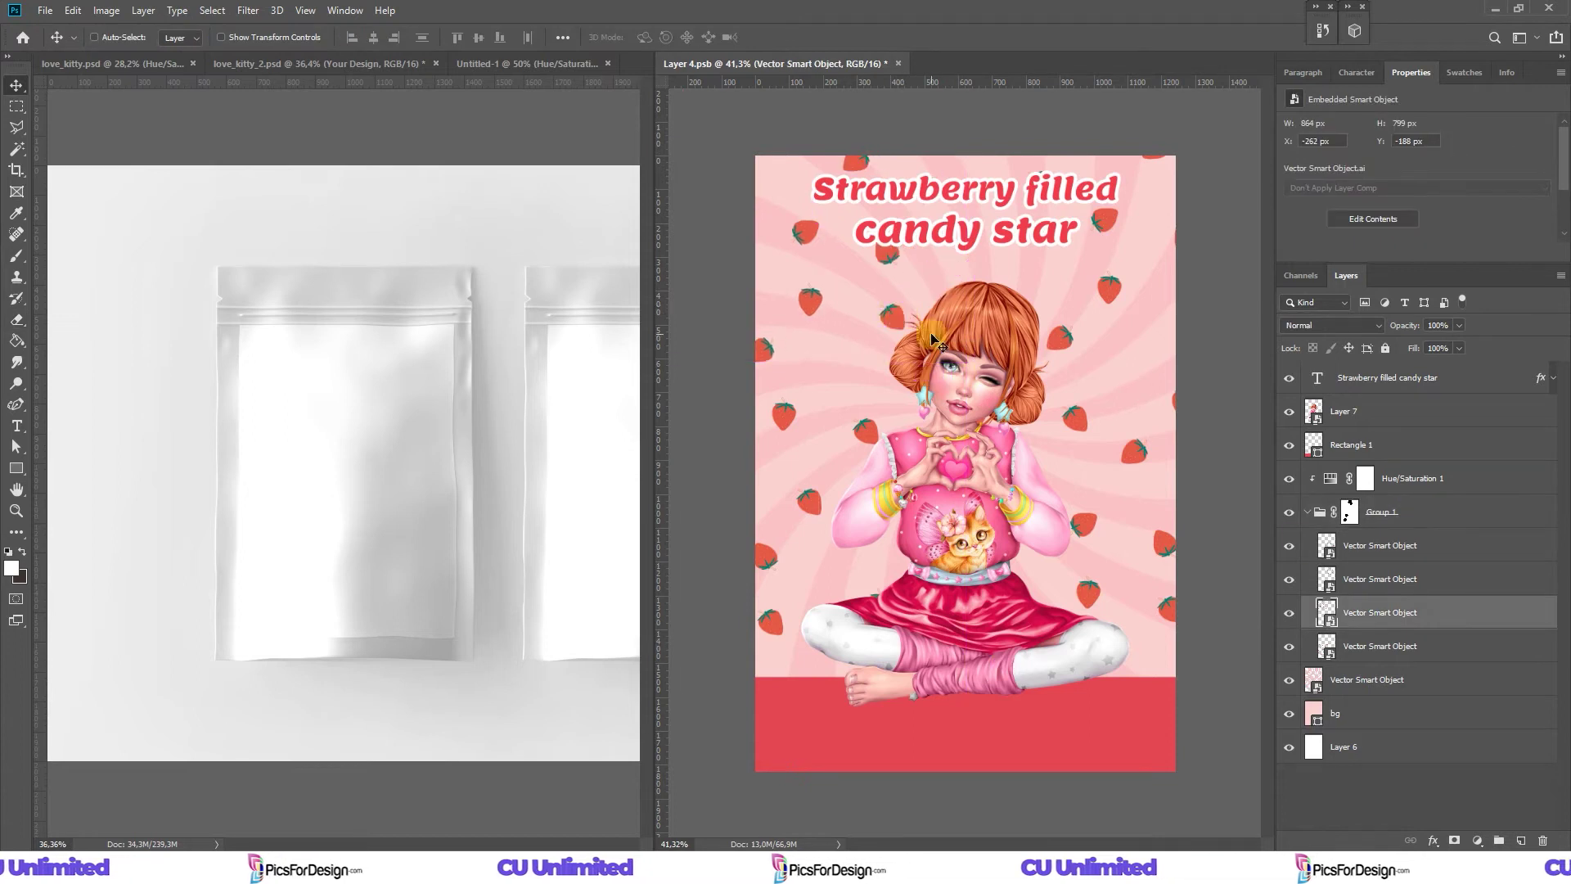
click(1337, 507)
key(e)
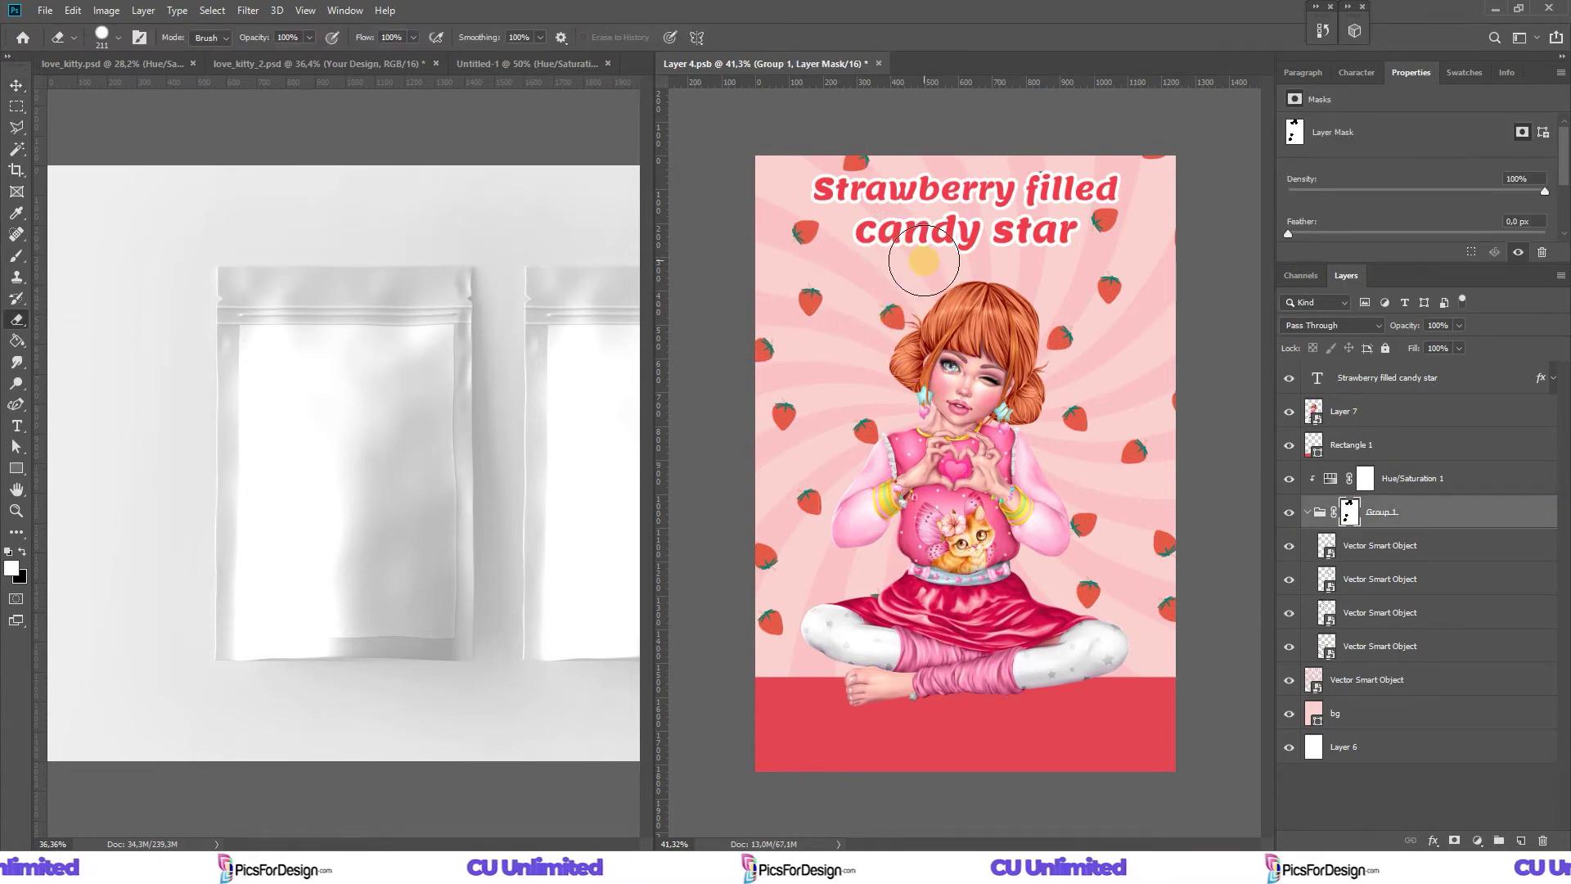
key(v)
key(ctrl+s)
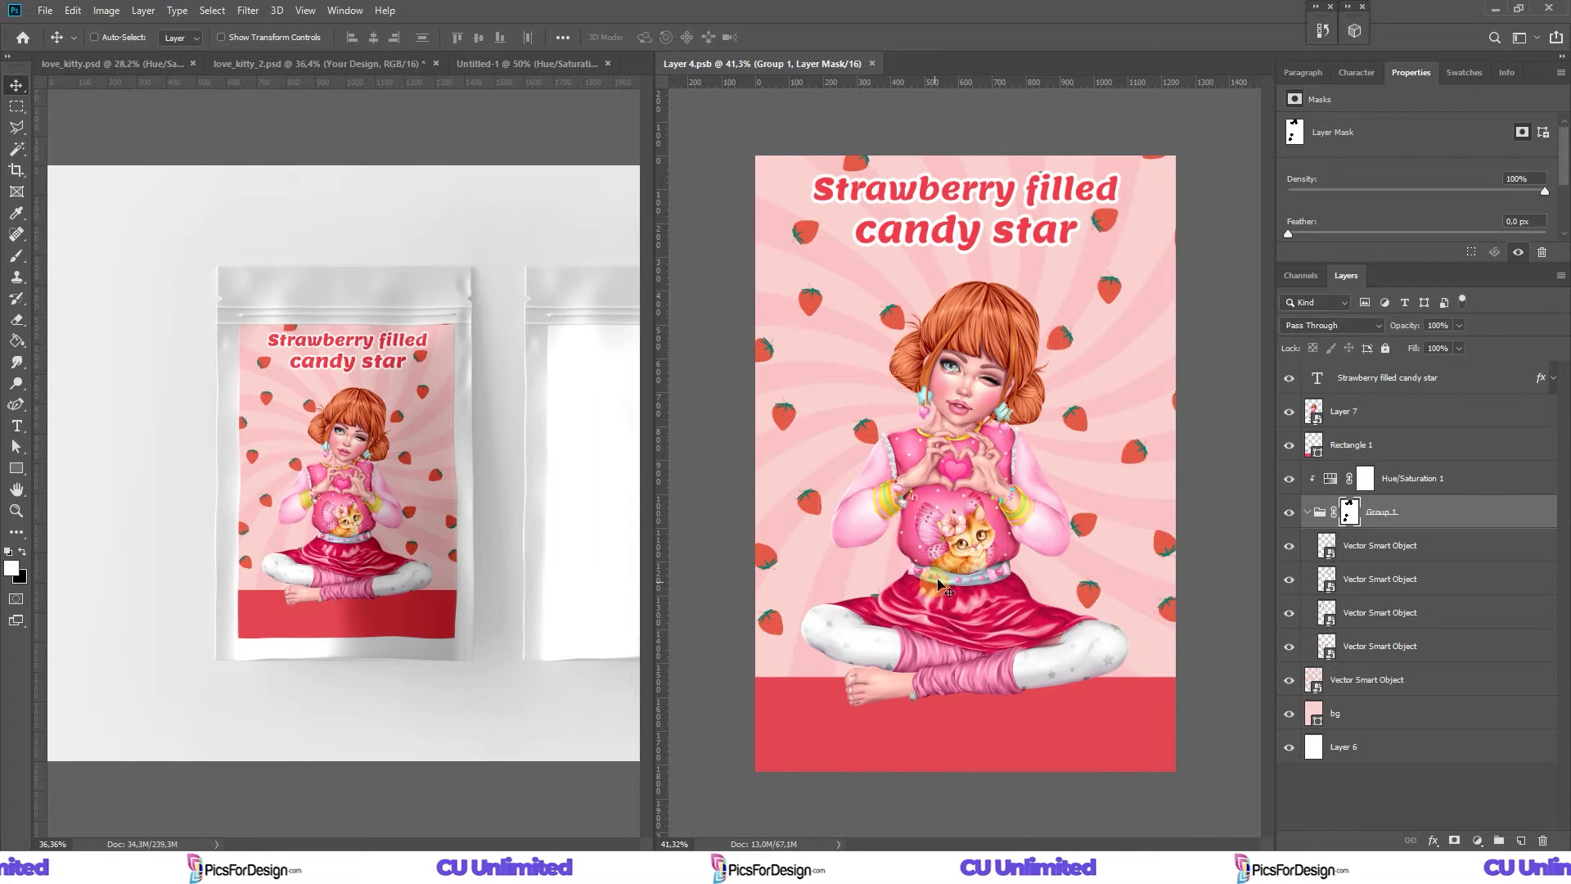
Draw a light pink square at the red band's lower left, above Rectangle 1.
click(17, 471)
drag(775, 695, 848, 758)
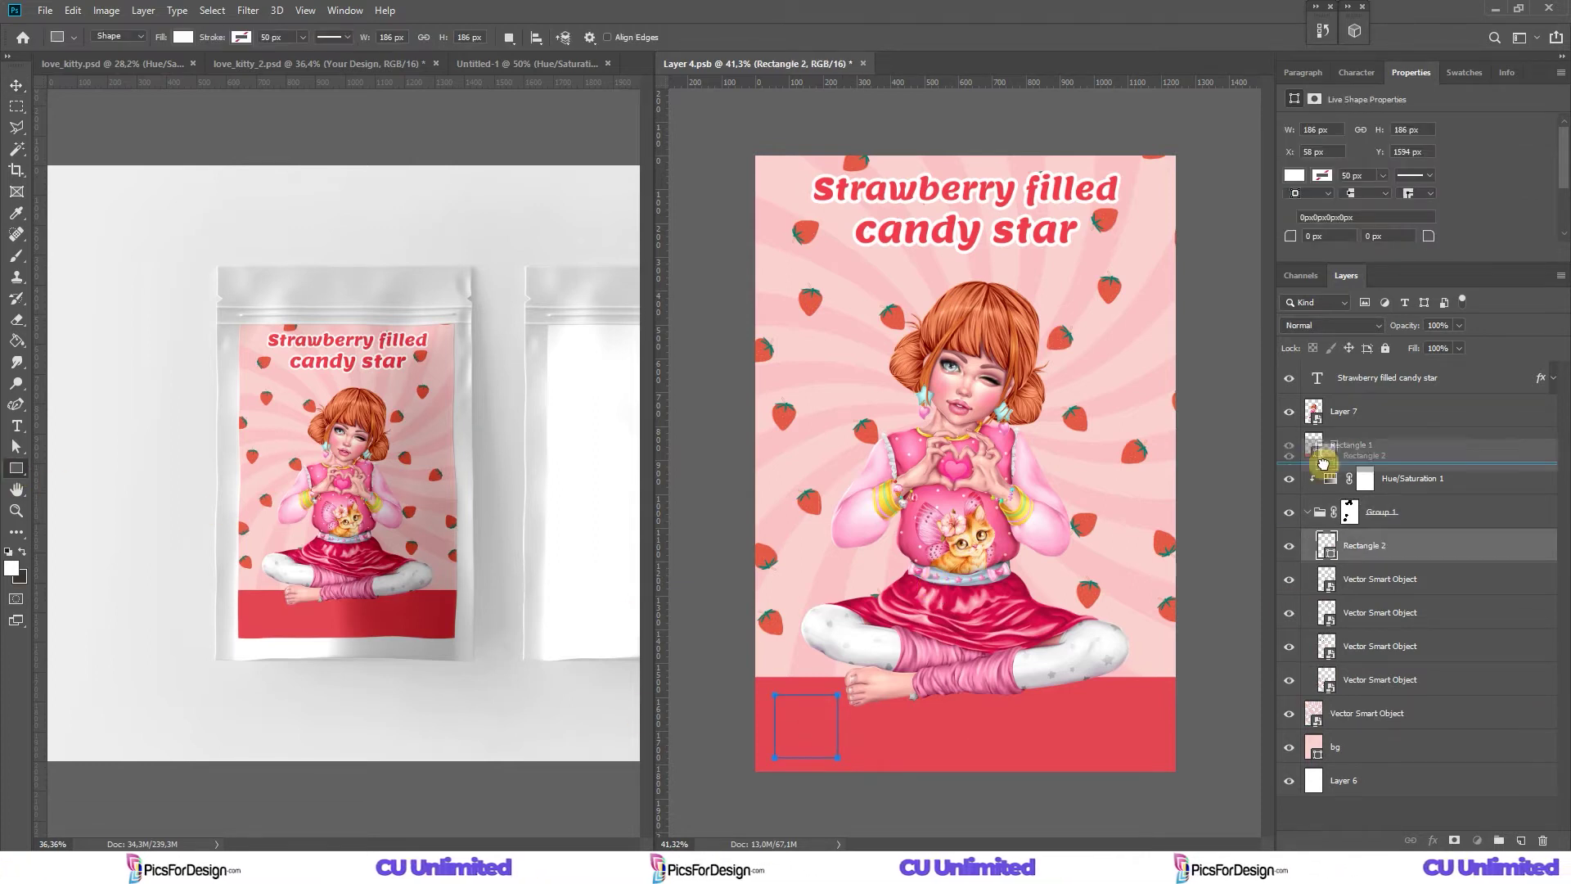
drag(1314, 478, 1330, 431)
double_click(1314, 445)
click(856, 684)
key(Return)
key(m)
drag(766, 772, 907, 649)
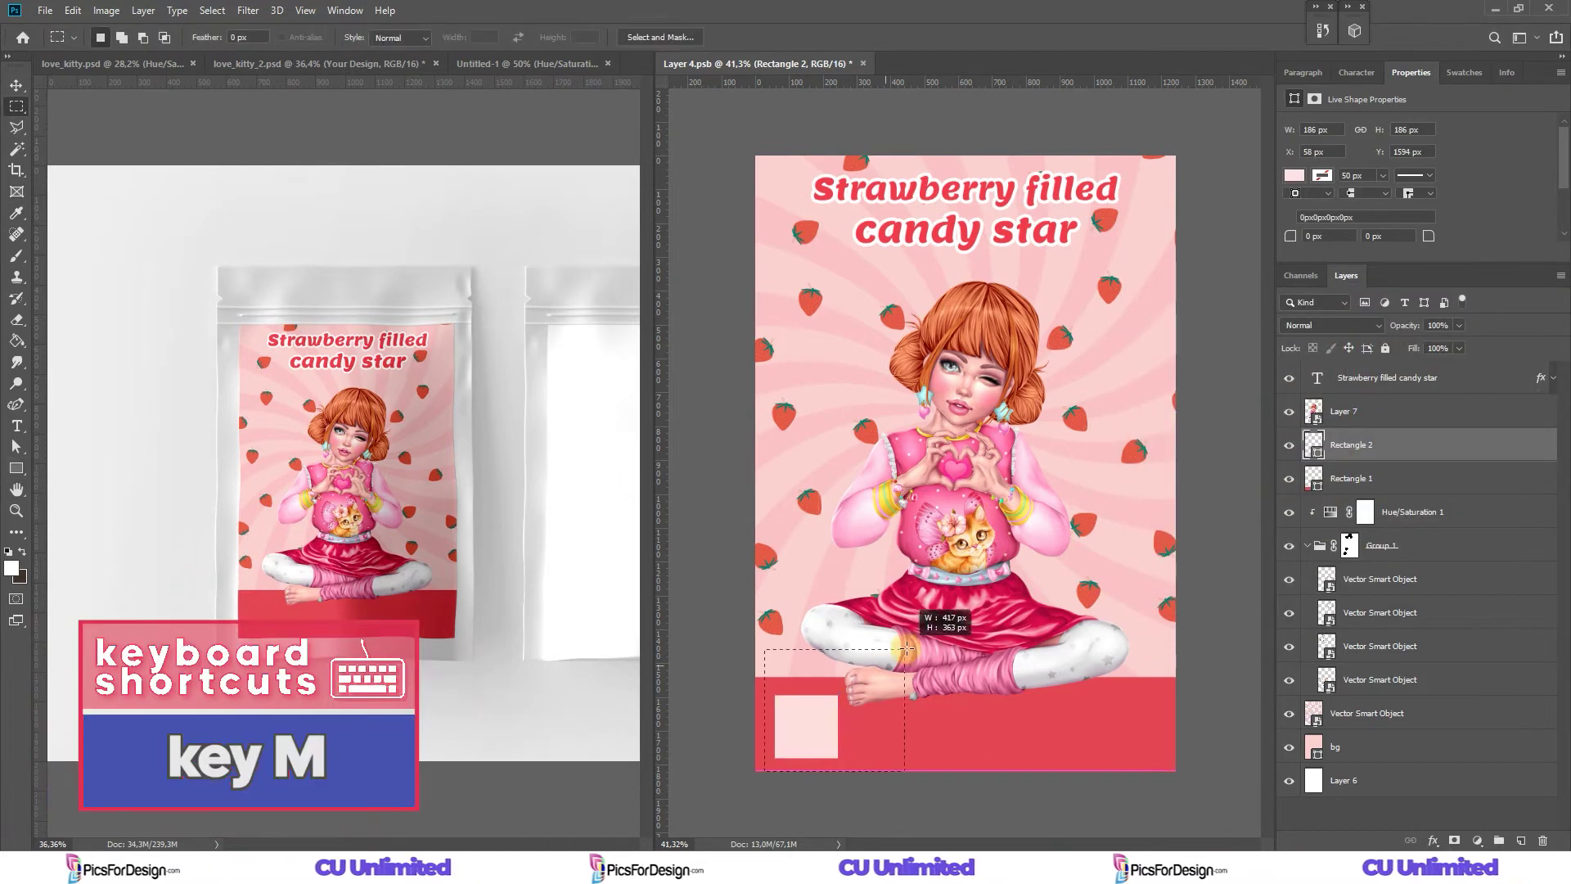
key(ctrl+Up)
key(ctrl+Up)
key(ctrl+Up)
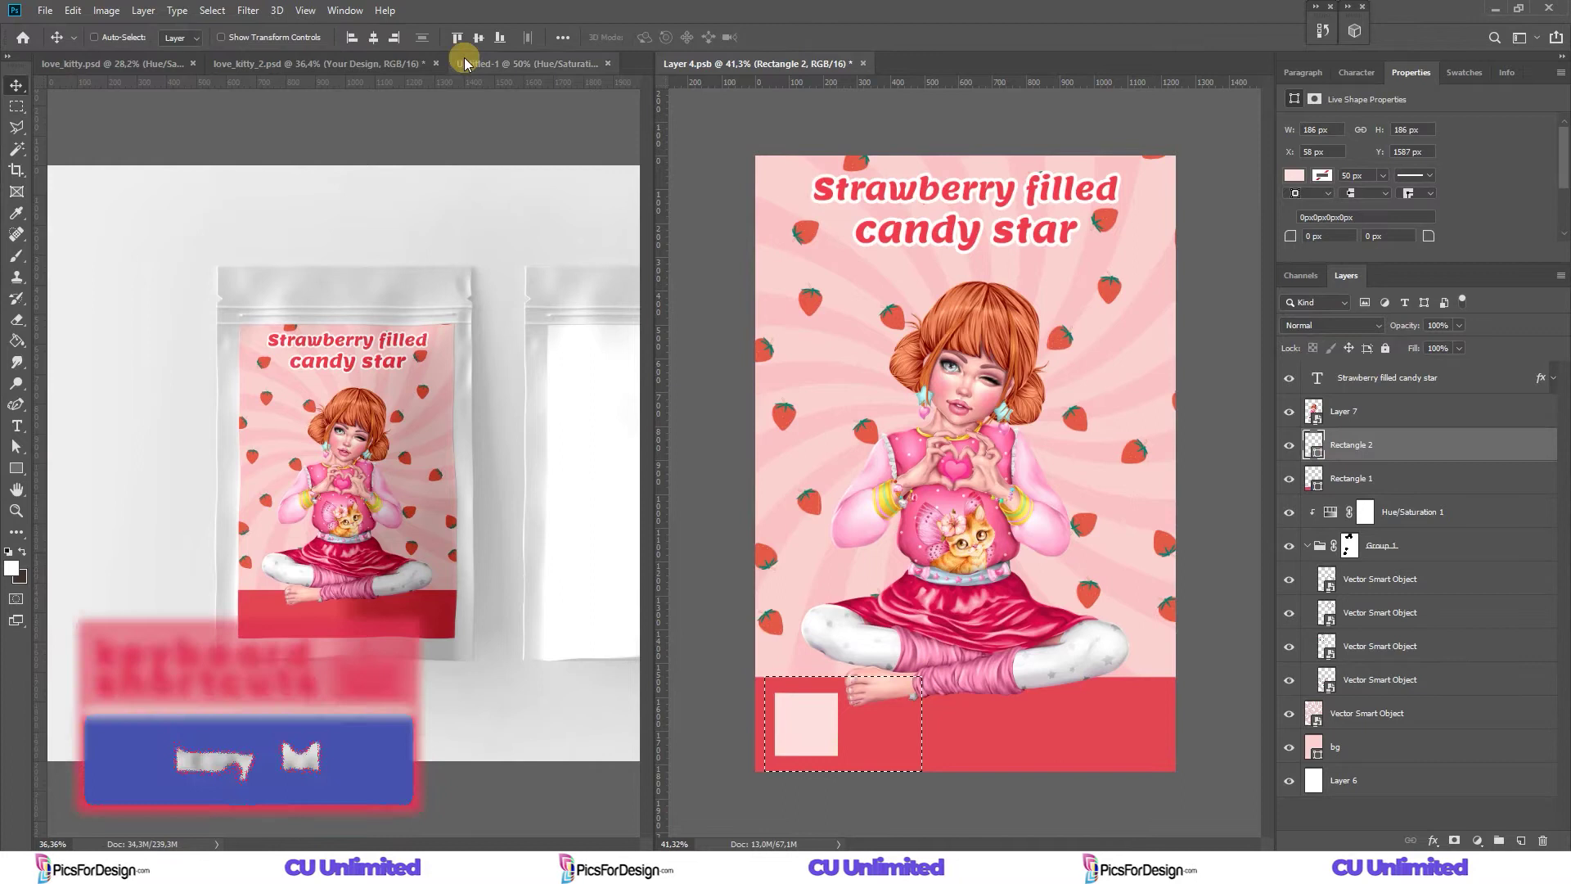
Place Embedded the logo onto the pink square and move the girl down slightly.
click(45, 10)
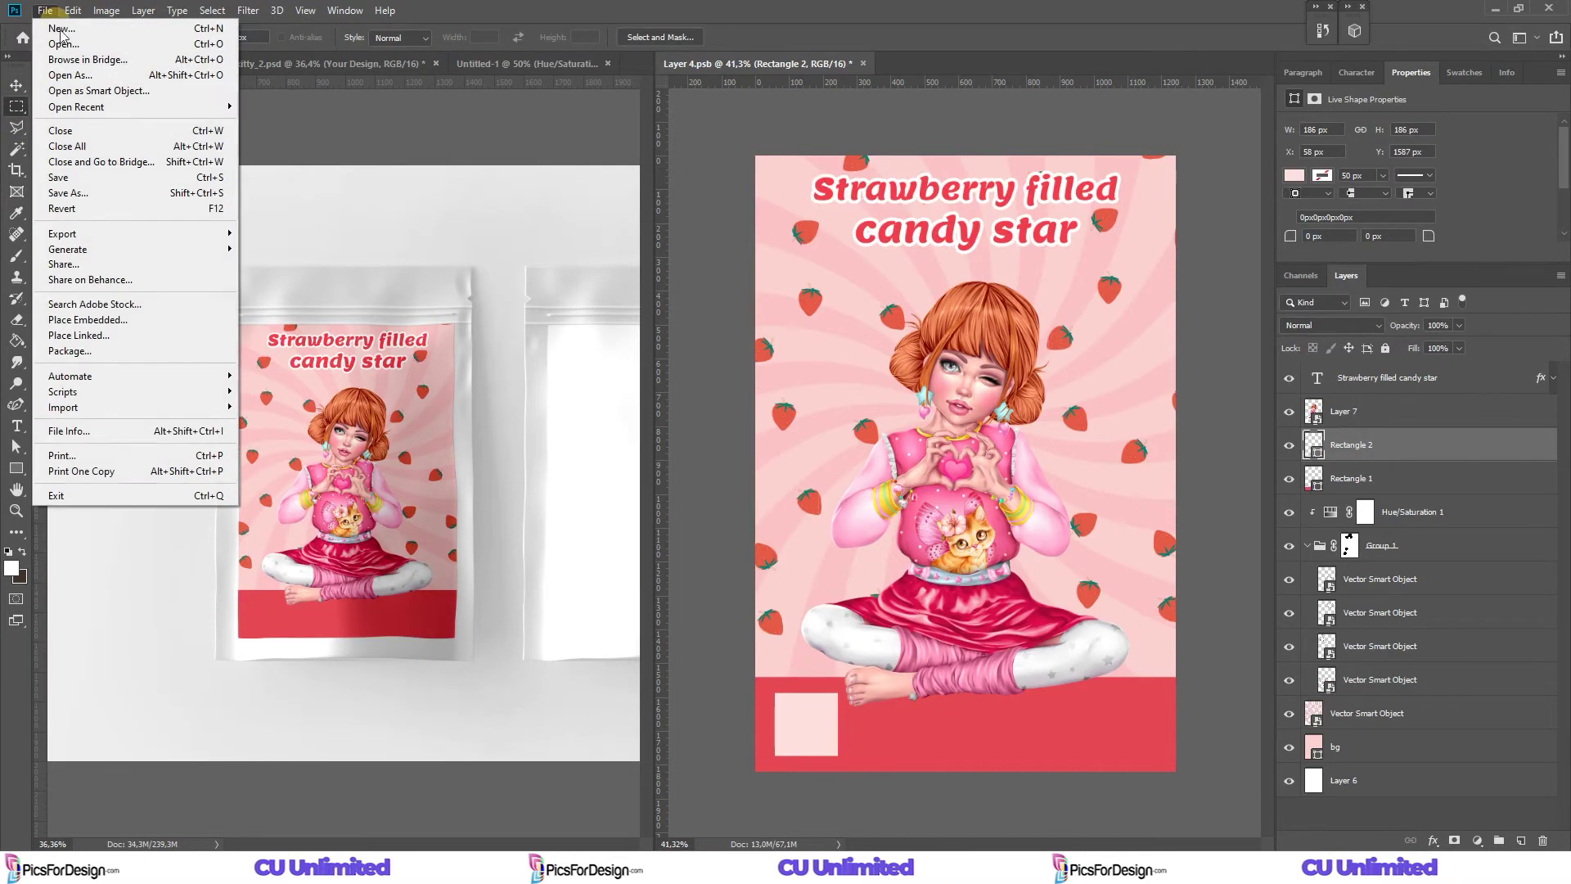
click(123, 309)
double_click(177, 153)
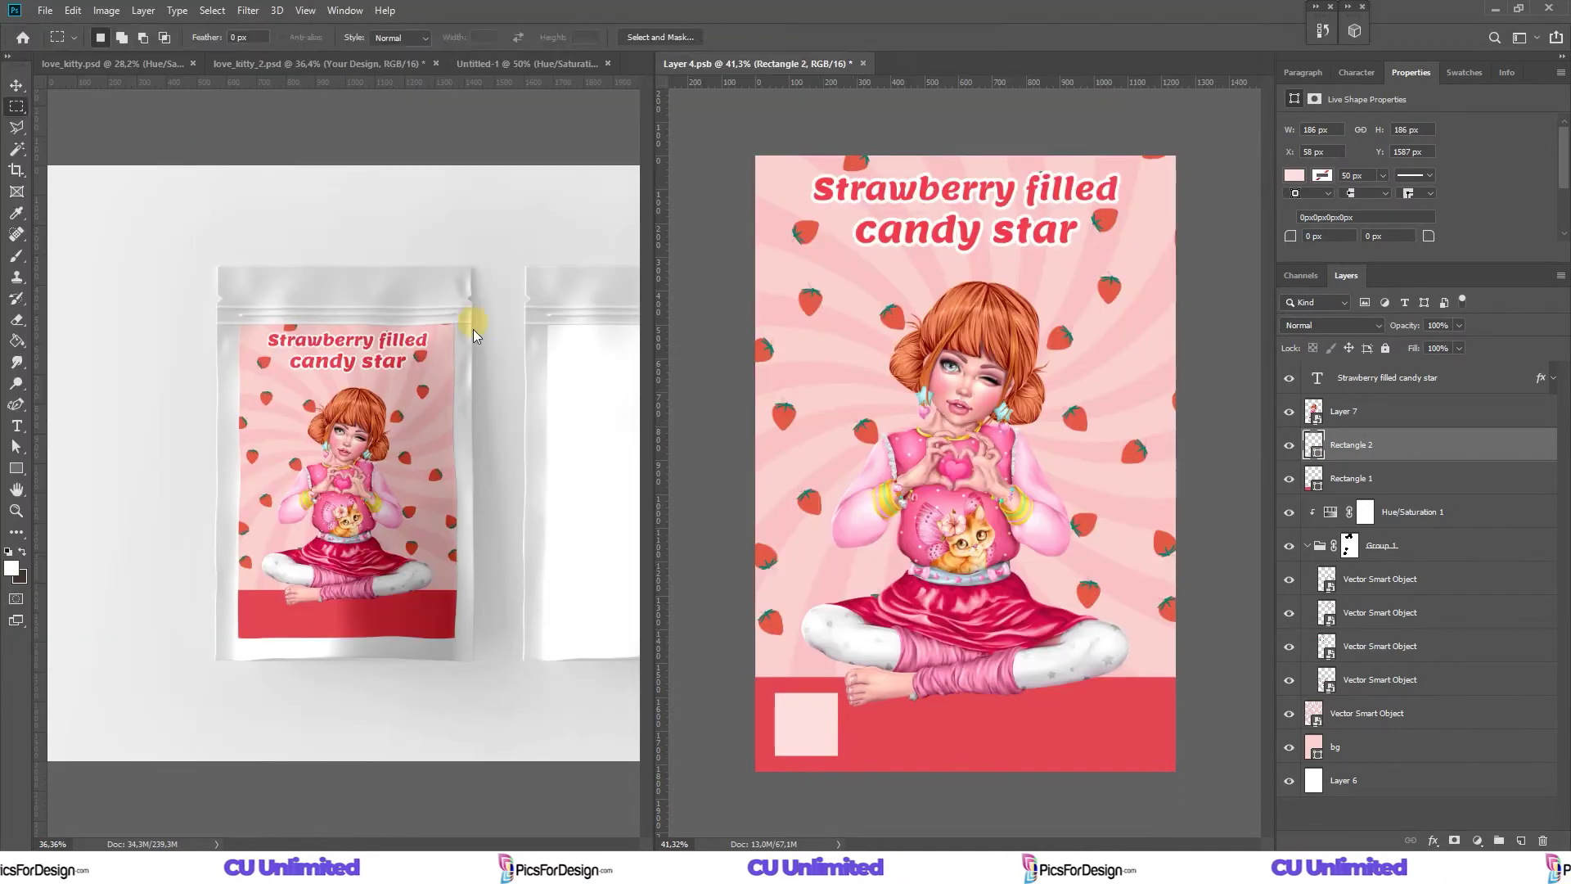
key(Return)
drag(965, 463, 822, 763)
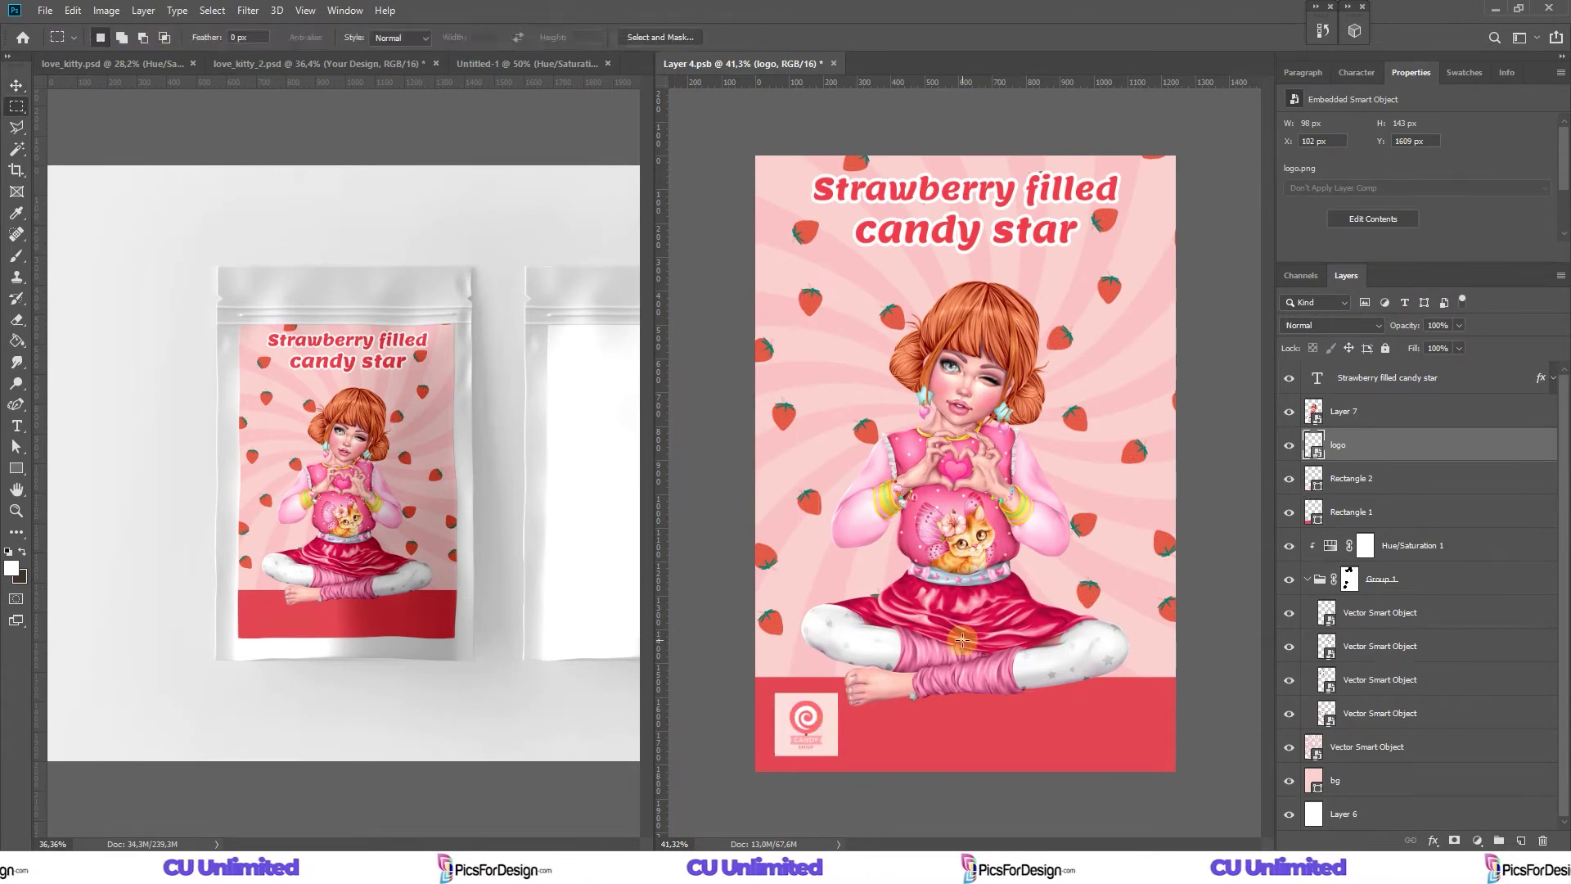
mouse_move(851, 704)
mouse_down()
mouse_move(937, 685)
mouse_move(1137, 737)
mouse_up()
click(17, 425)
Add the pasted product description as white text on the red band.
click(1425, 171)
click(1466, 317)
text(a)
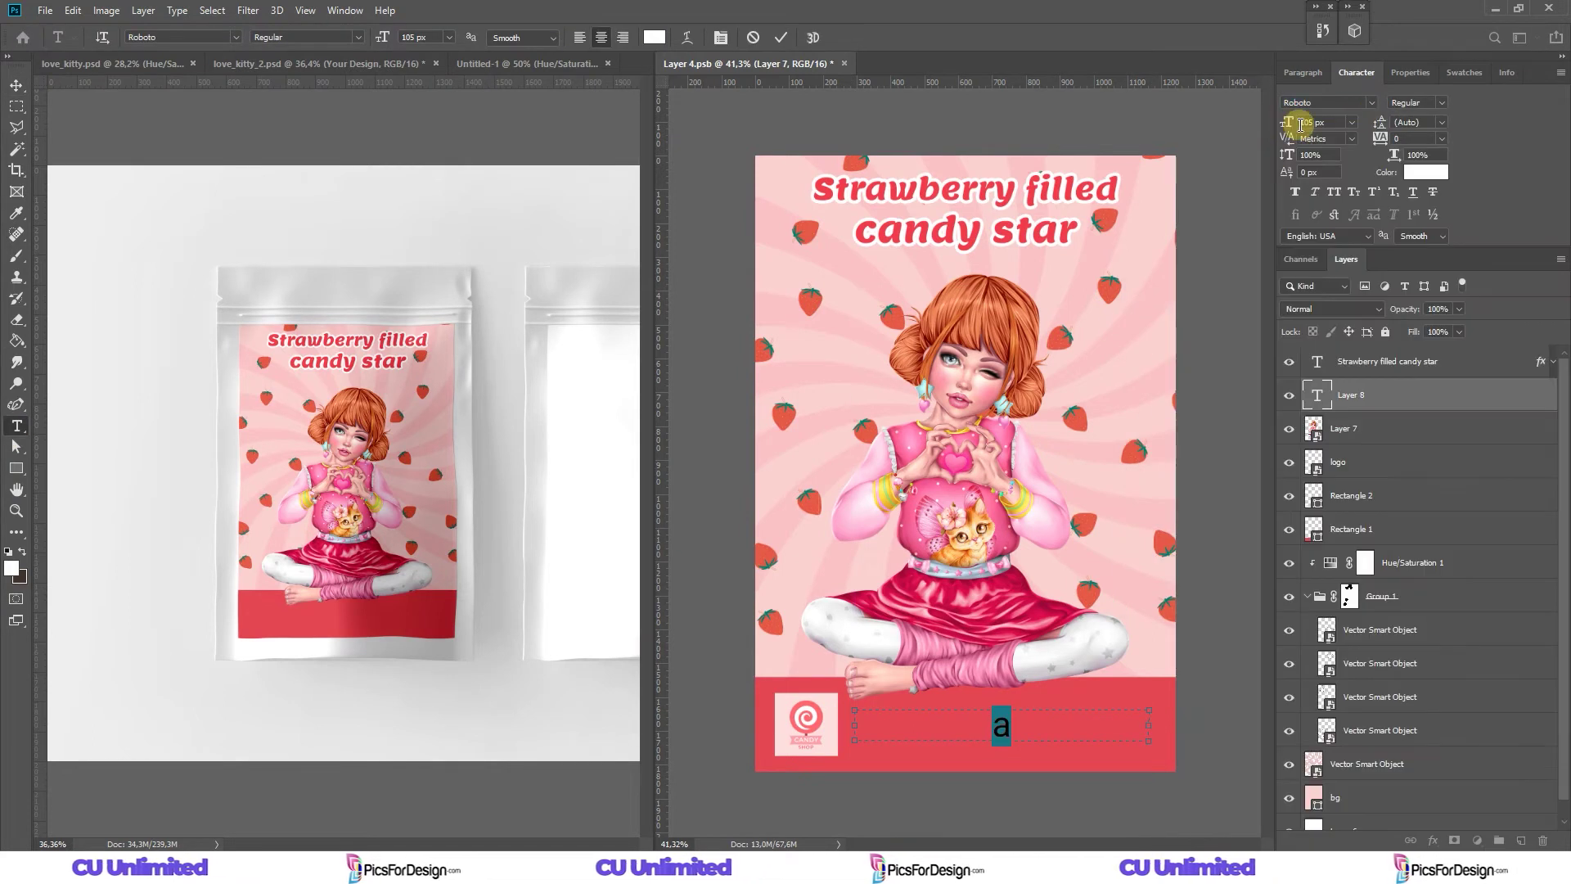
text(Delicious, strawberry-flavored hard candy made with real cream. Each piece of candy is individually wrapped for freshness.)
key(ctrl+a)
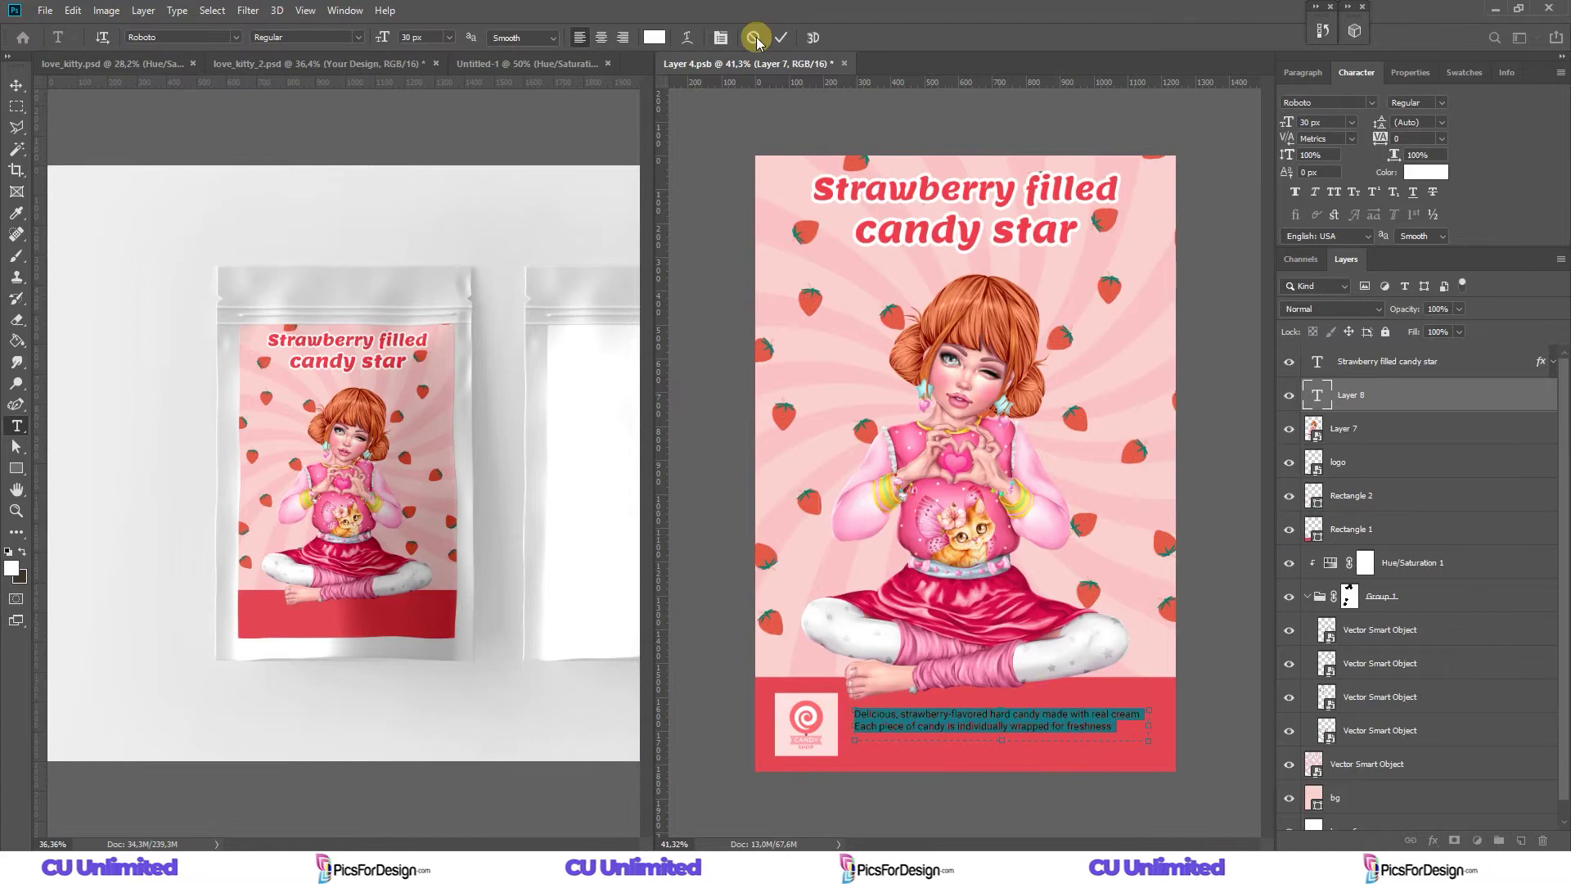
click(780, 38)
Stretch Rectangle 1 upward with Ctrl+T and nudge the description text down.
key(v)
click(1031, 651)
click(1125, 692)
key(ctrl+t)
drag(963, 678, 956, 660)
key(Return)
drag(977, 714, 977, 745)
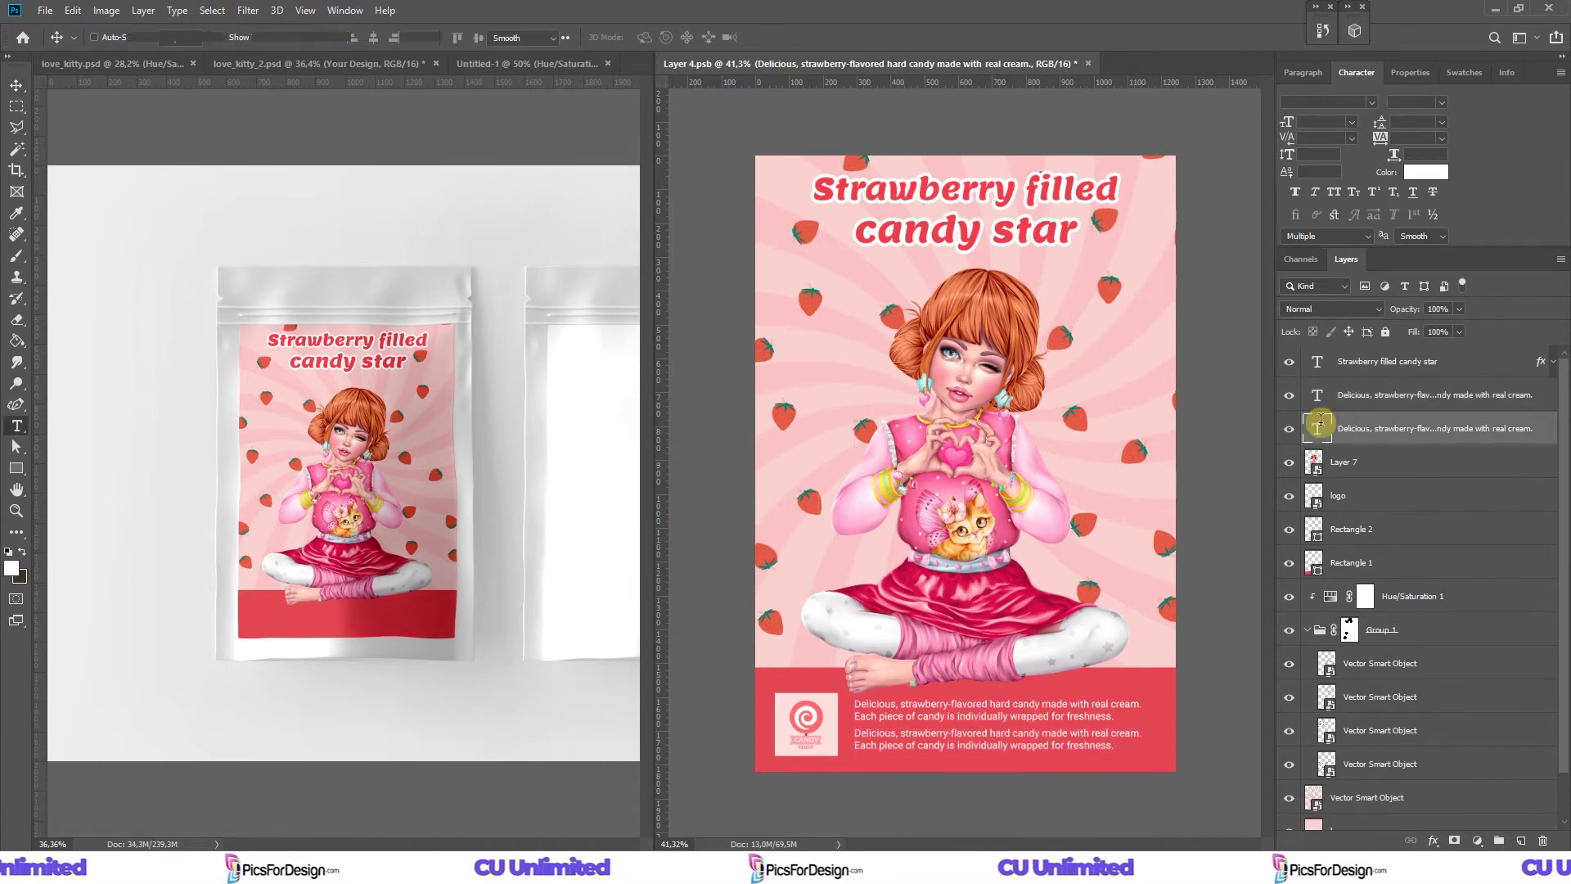
Turn the duplicated text into 26 px ingredients text with a bold Ingredients label, then save.
double_click(1322, 384)
text(26)
key(Return)
click(862, 734)
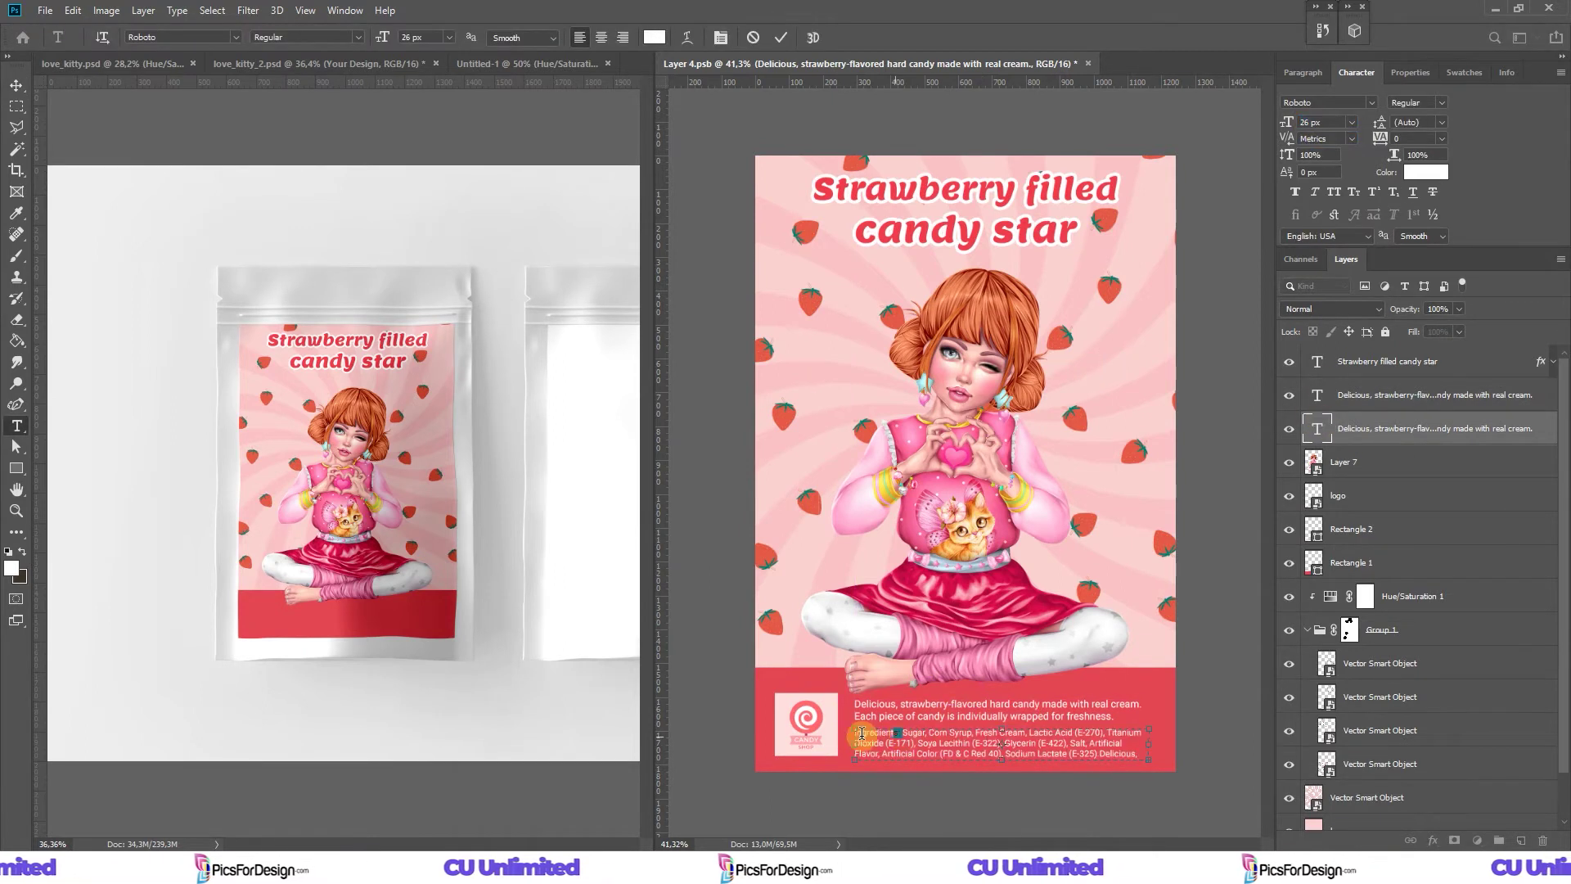
click(1416, 103)
click(1425, 242)
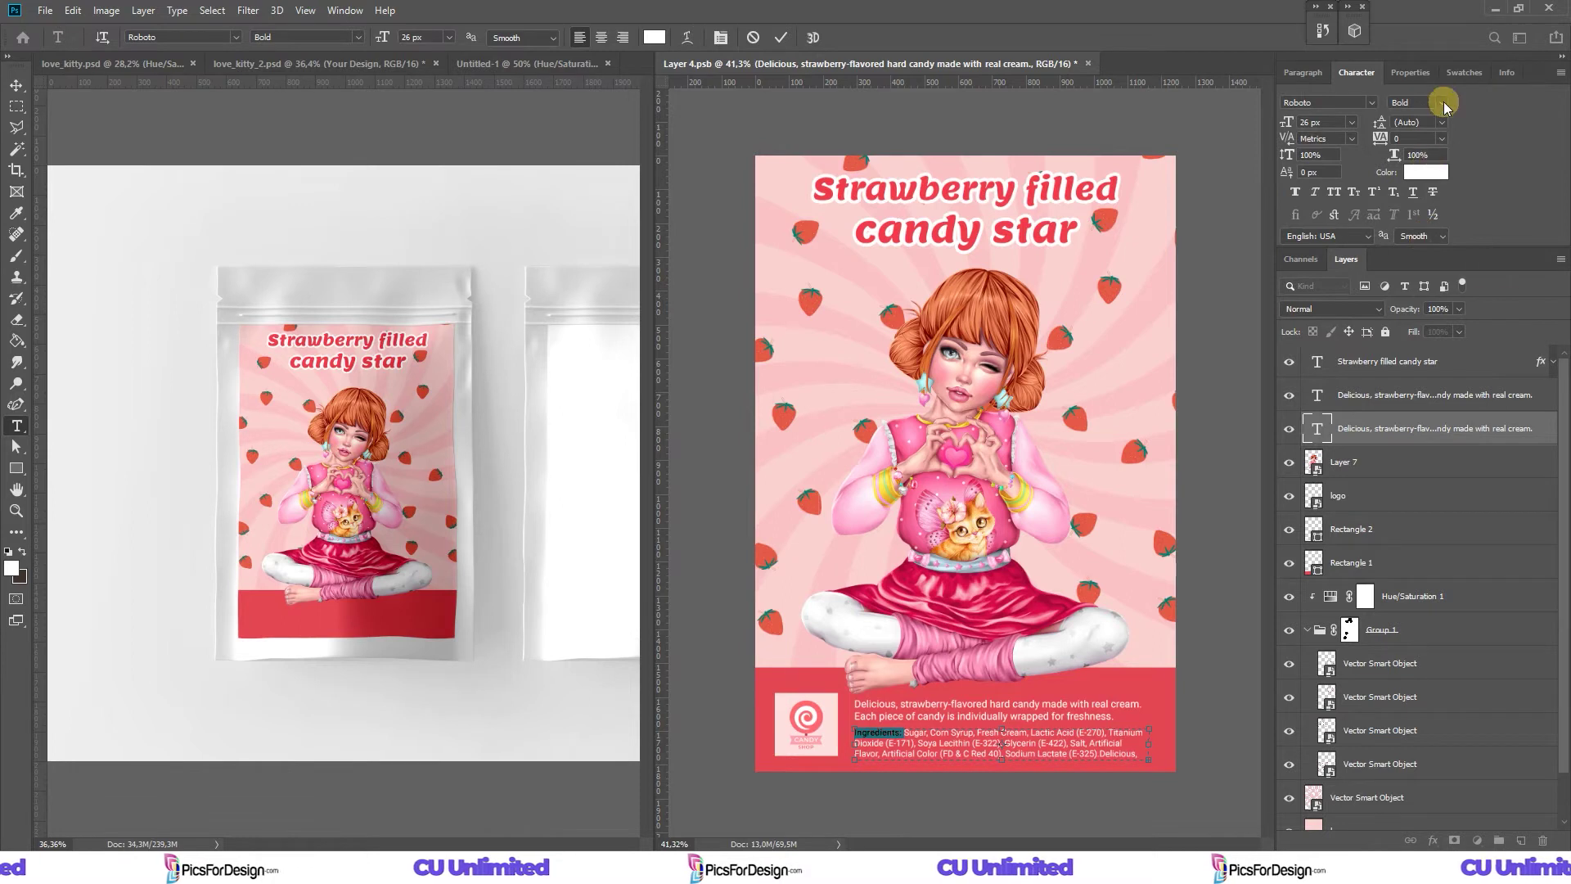
key(ctrl+Return)
key(v)
key(ctrl+s)
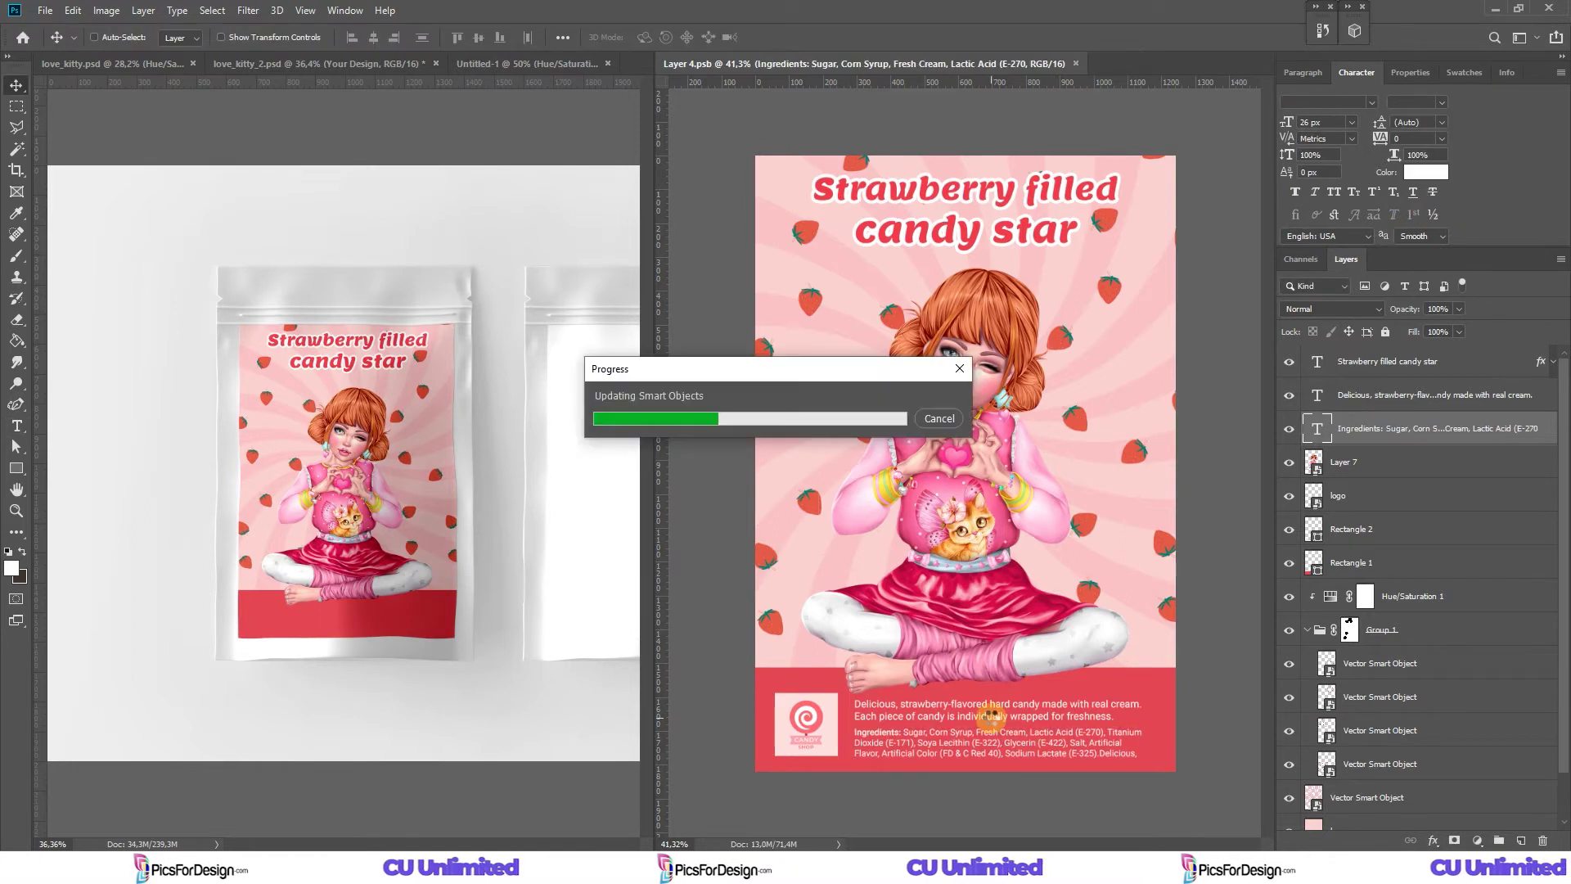
Nudge the ingredients text, enlarge the description slightly, and save the design.
drag(990, 718, 993, 721)
double_click(992, 717)
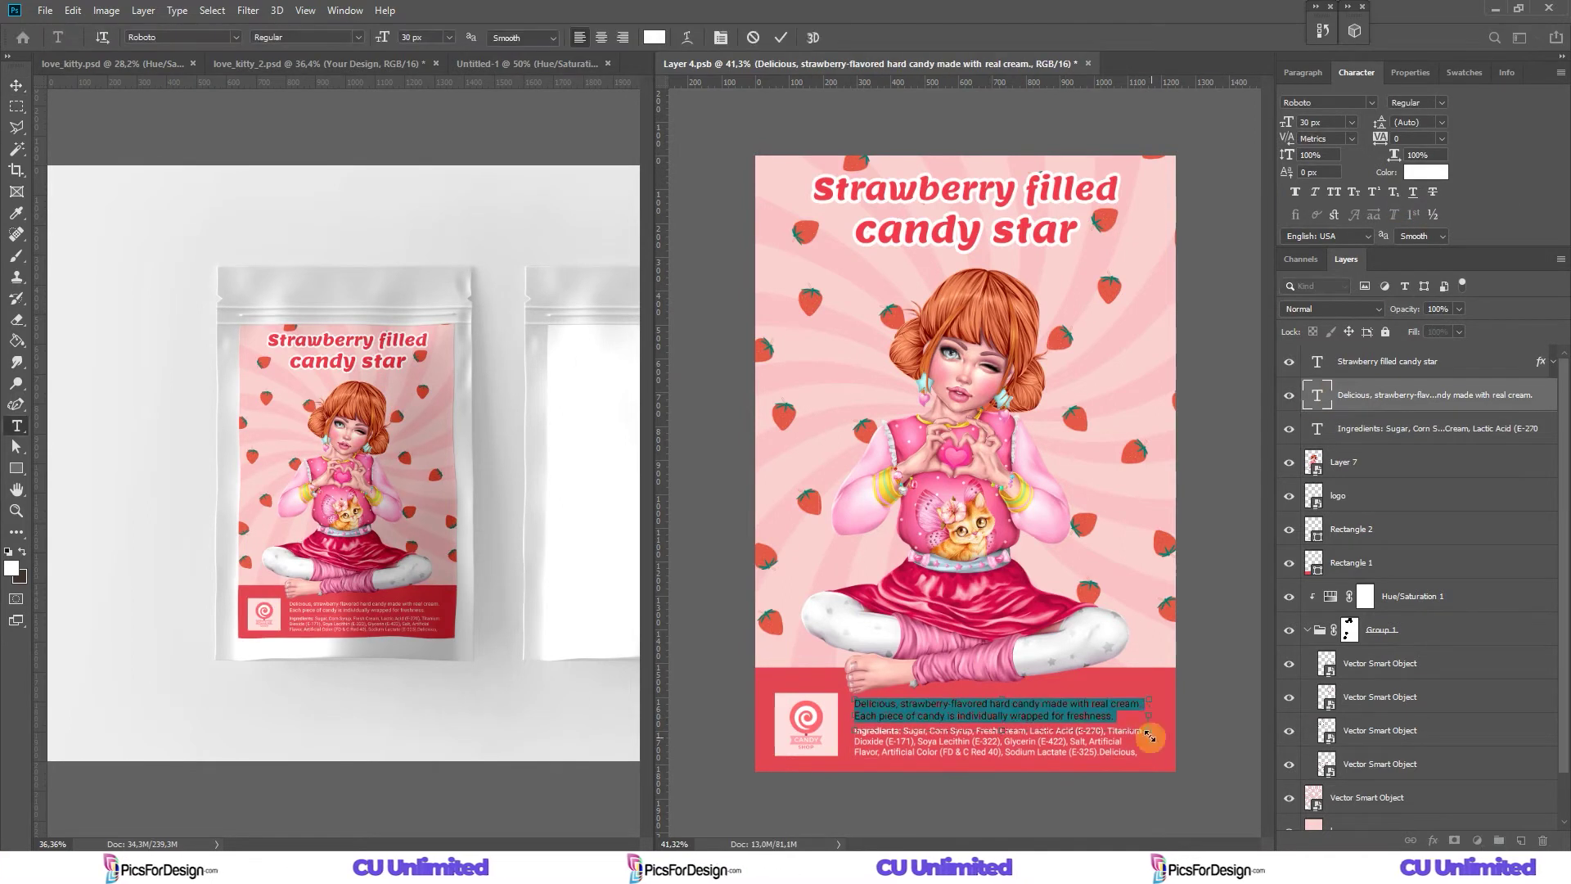
key(Up)
key(ctrl+Return)
key(v)
key(ctrl+s)
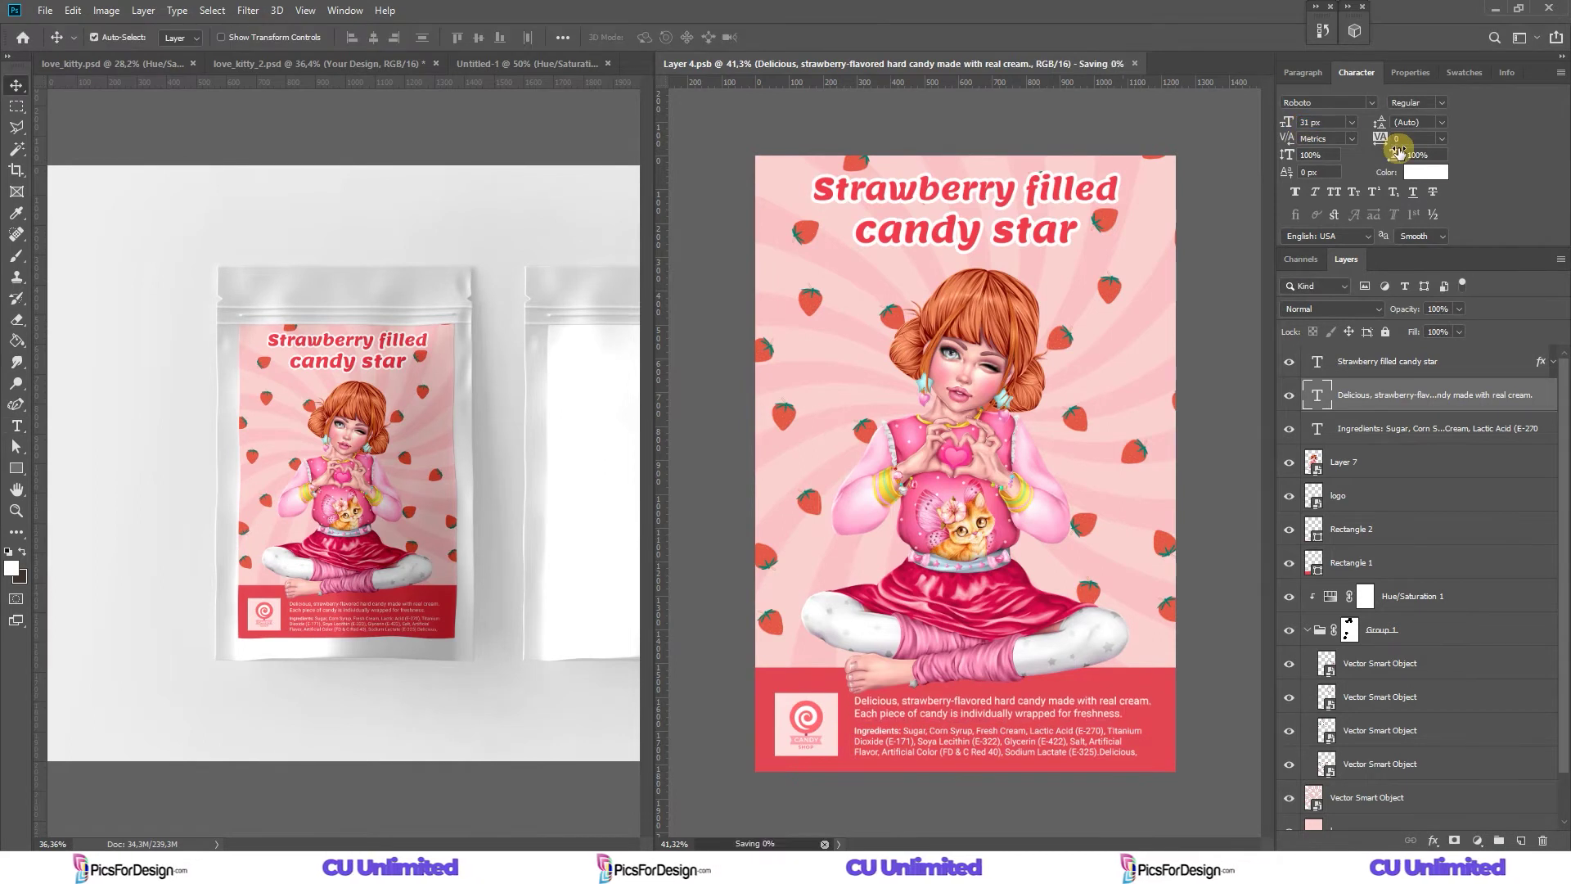
Duplicate the title, retype it as 8.25oz, and move it down near the red band.
ctrl+click(968, 233)
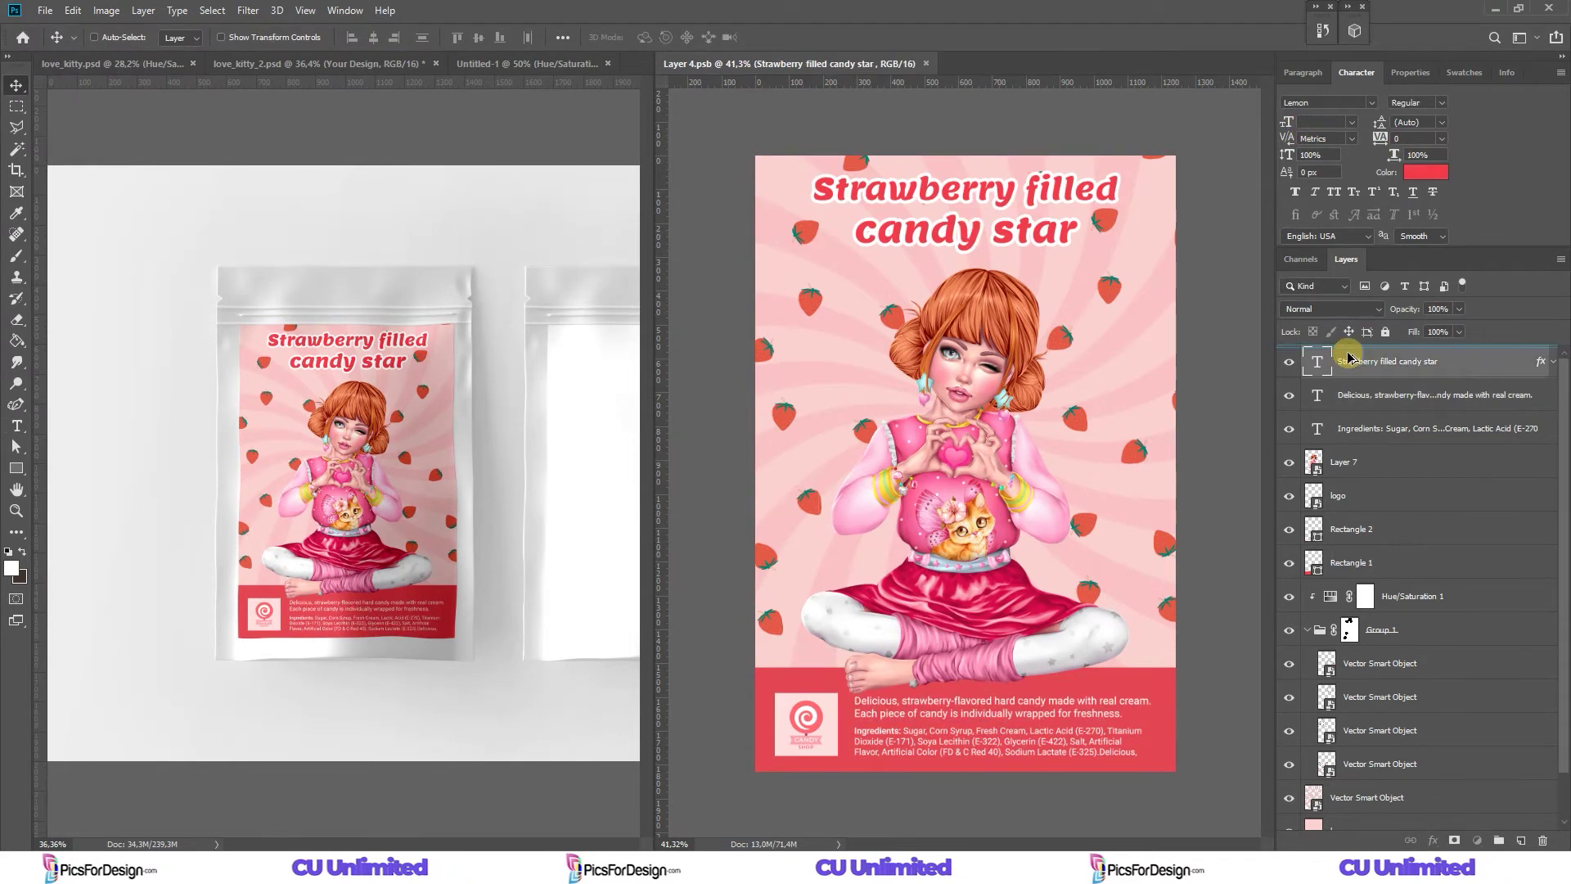
key(ctrl+j)
drag(1050, 240, 1050, 589)
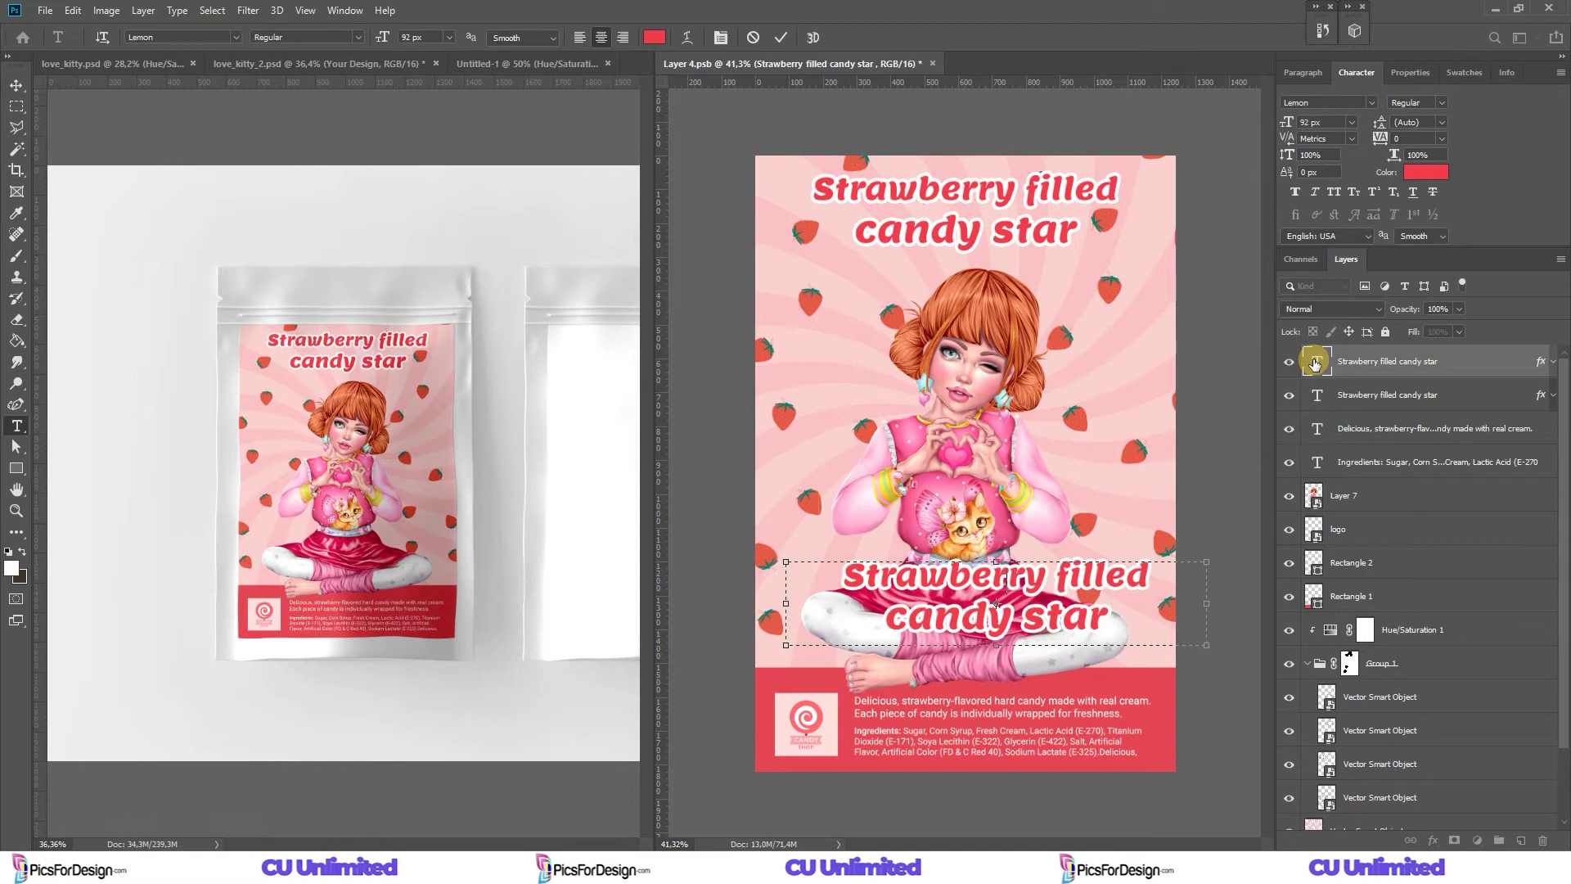
double_click(1315, 364)
text(8.25oz)
drag(782, 607, 923, 588)
mouse_move(996, 645)
mouse_down()
mouse_move(985, 619)
mouse_move(1195, 695)
mouse_up()
click(781, 38)
Tilt the 8.25oz label slightly and nudge the main title down.
key(ctrl+t)
key(Return)
ctrl+click(1048, 233)
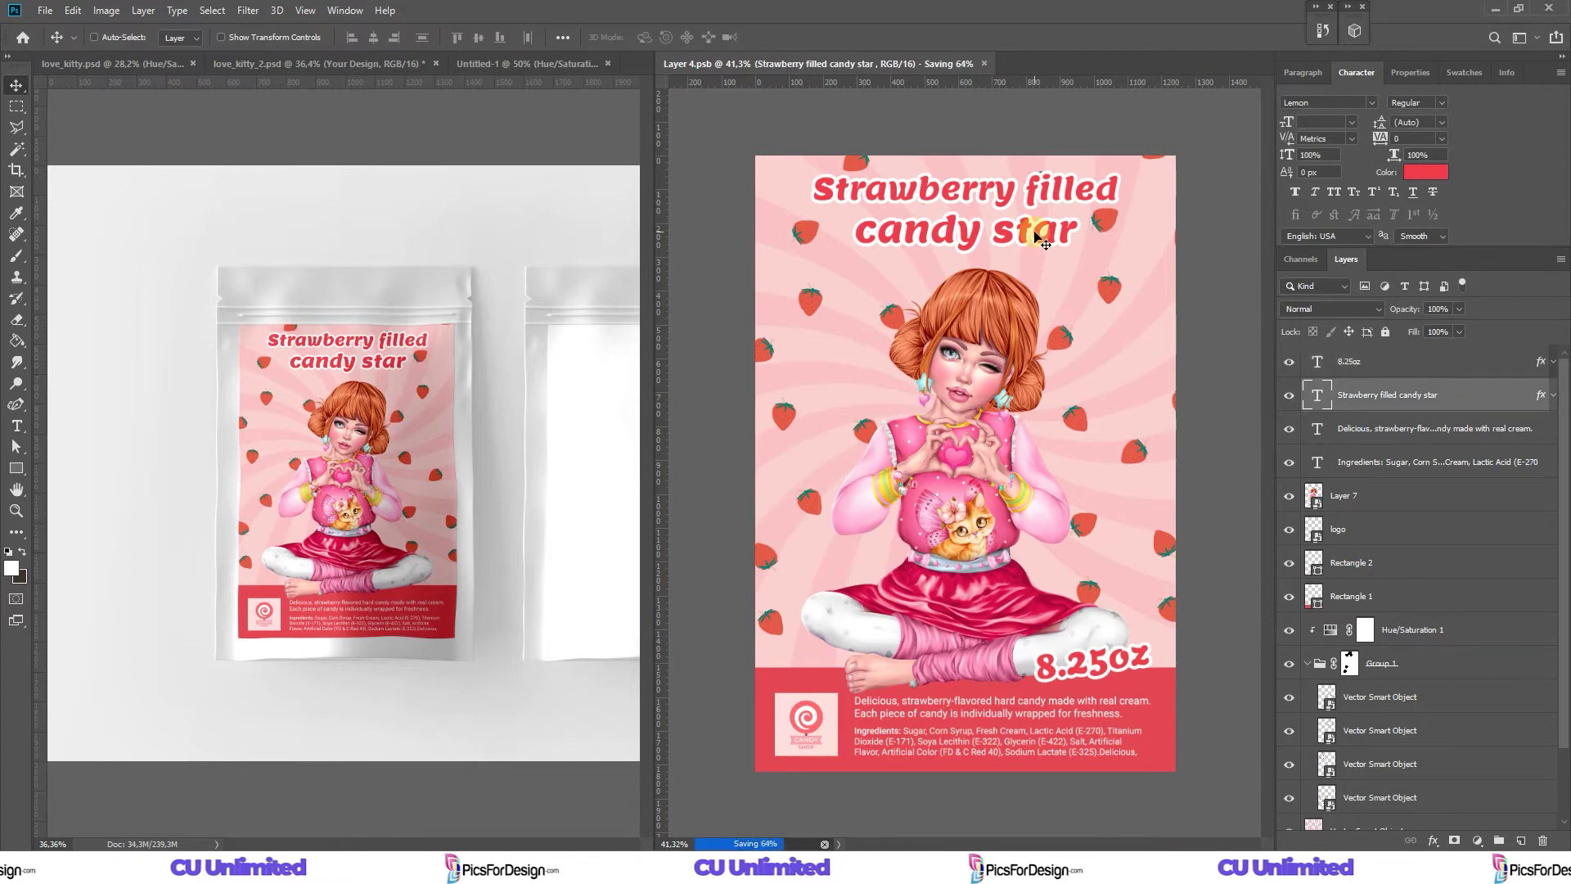
key(shift+Down)
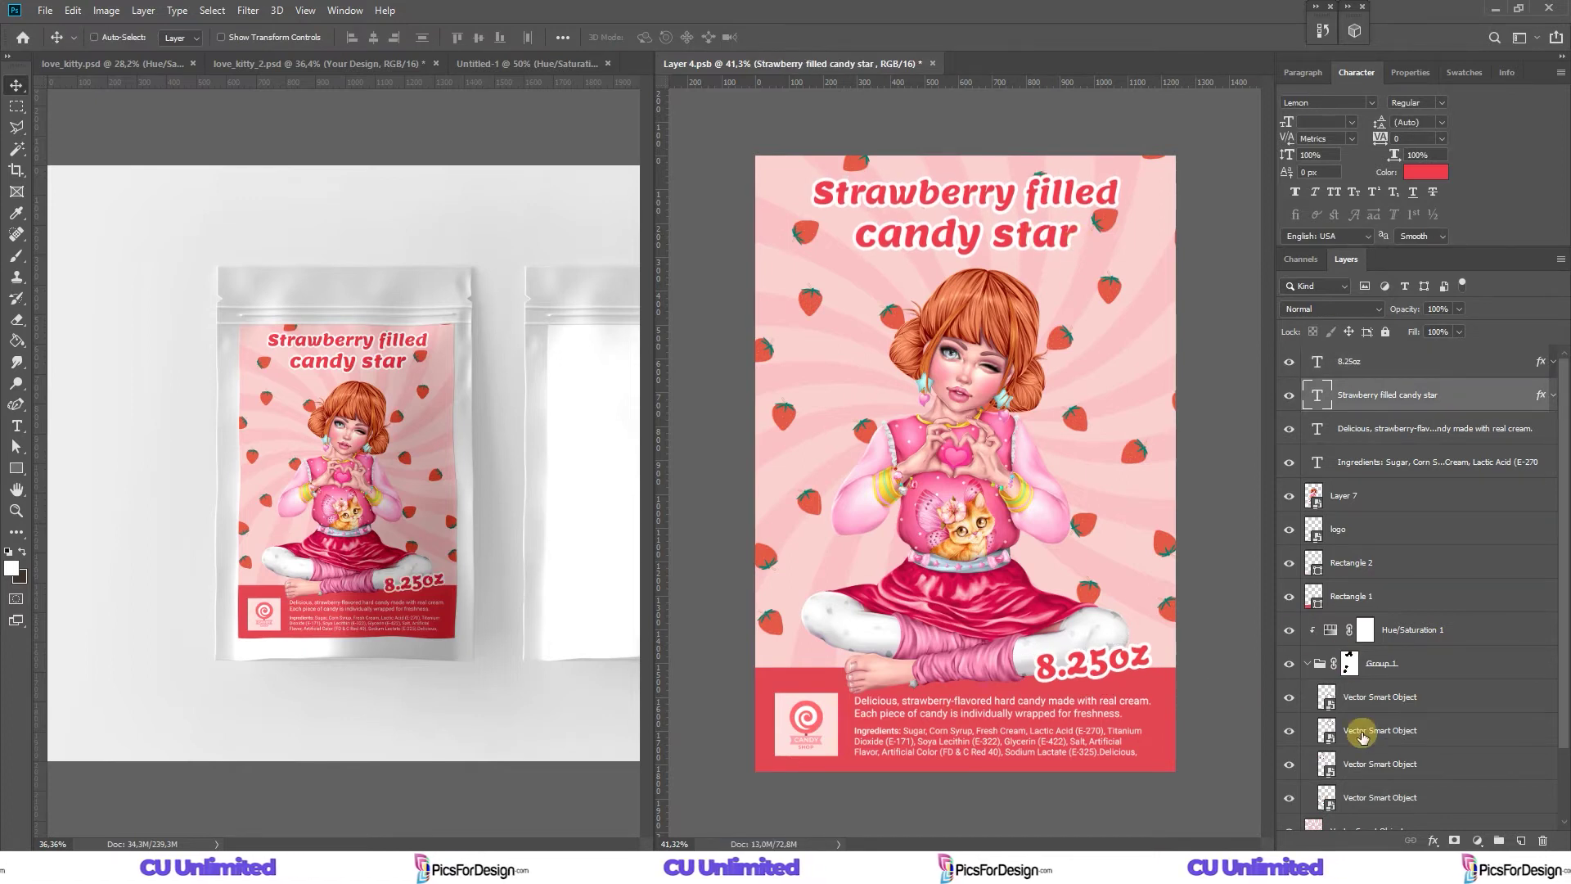
click(1361, 731)
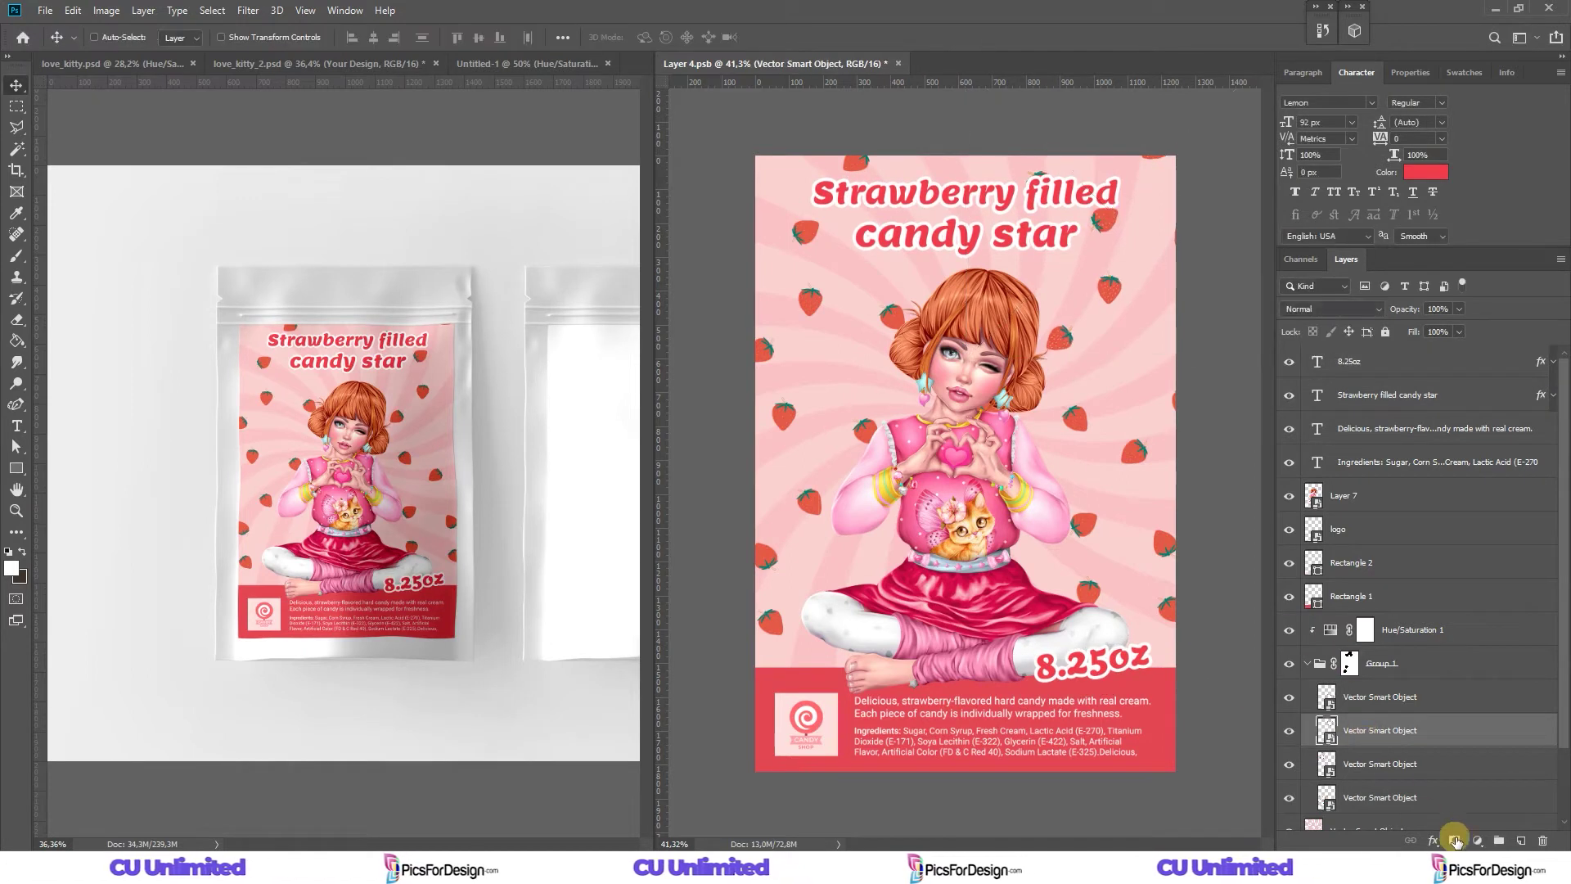
Mask the strawberry layers and erase stray berries on their masks.
click(1358, 730)
key(e)
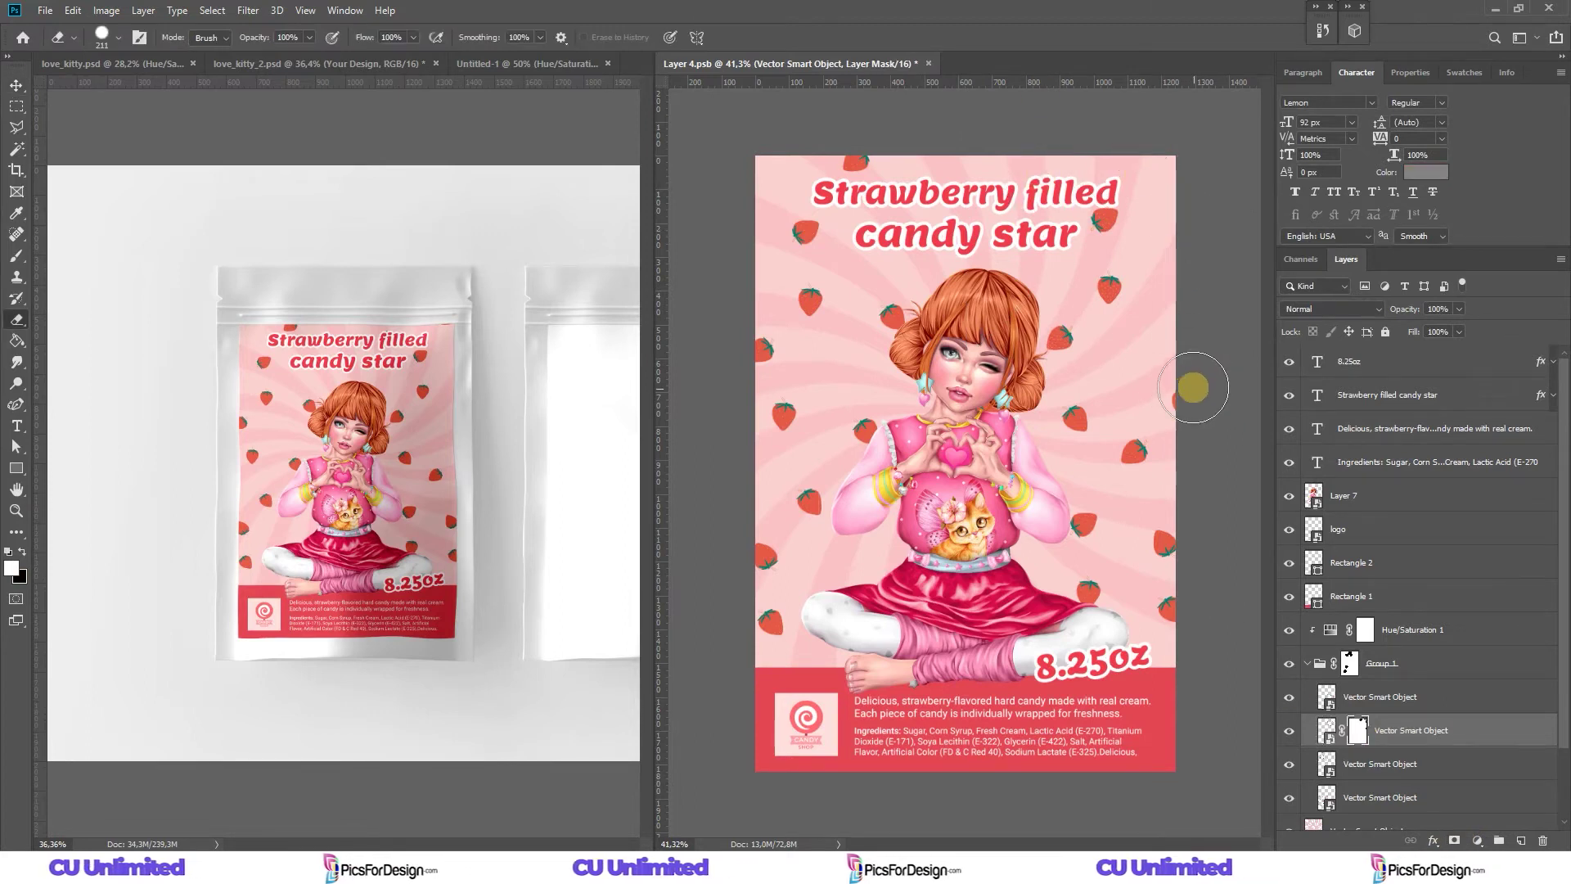
key(v)
ctrl+click(1144, 464)
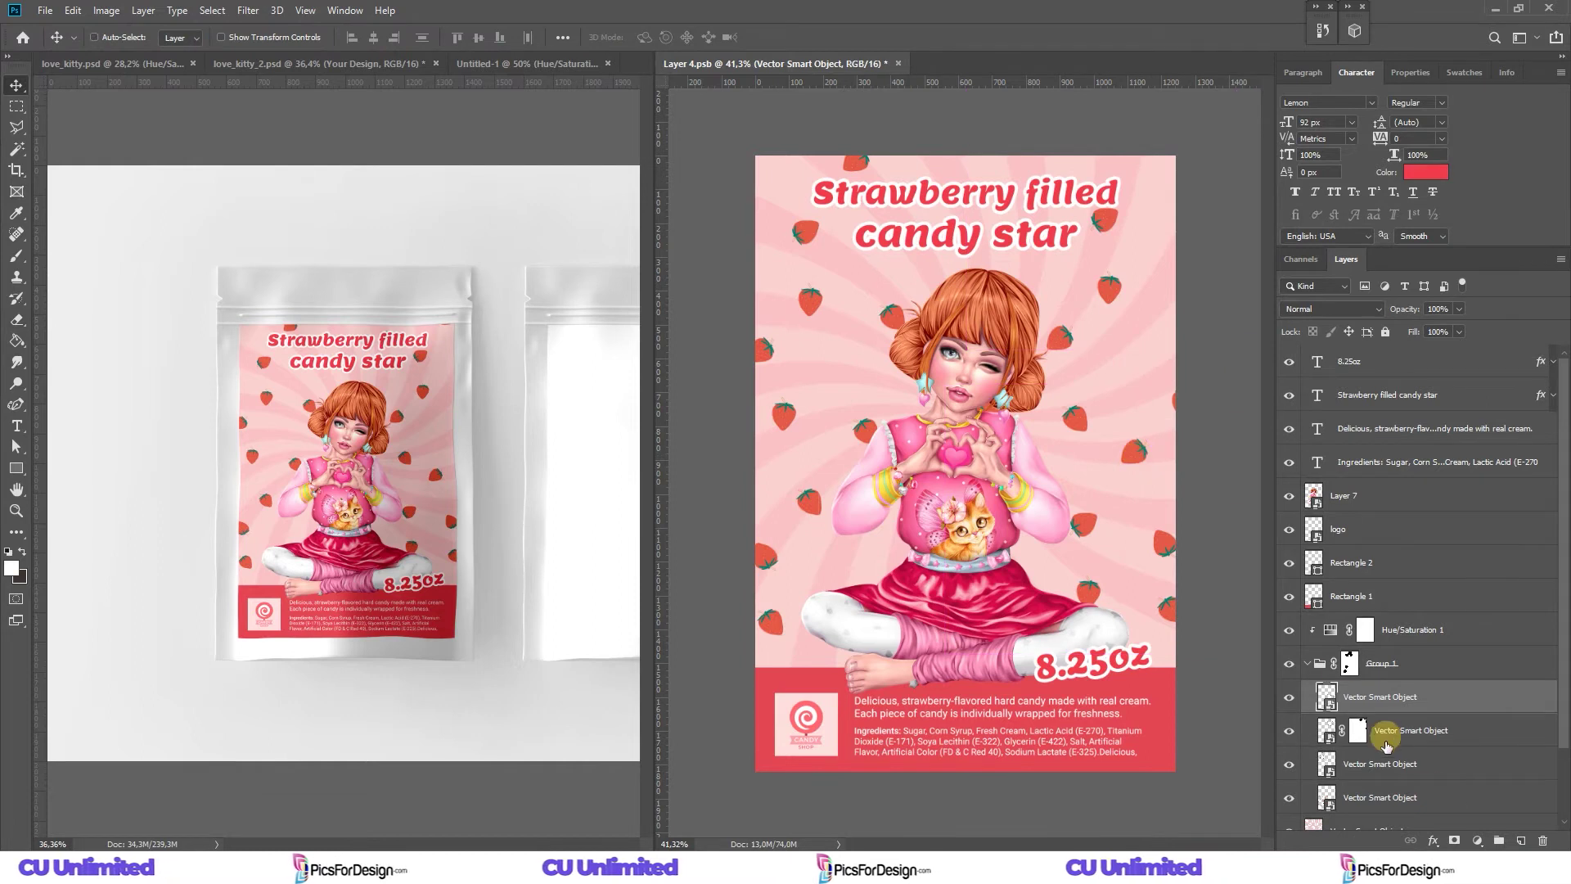
click(1455, 841)
key(e)
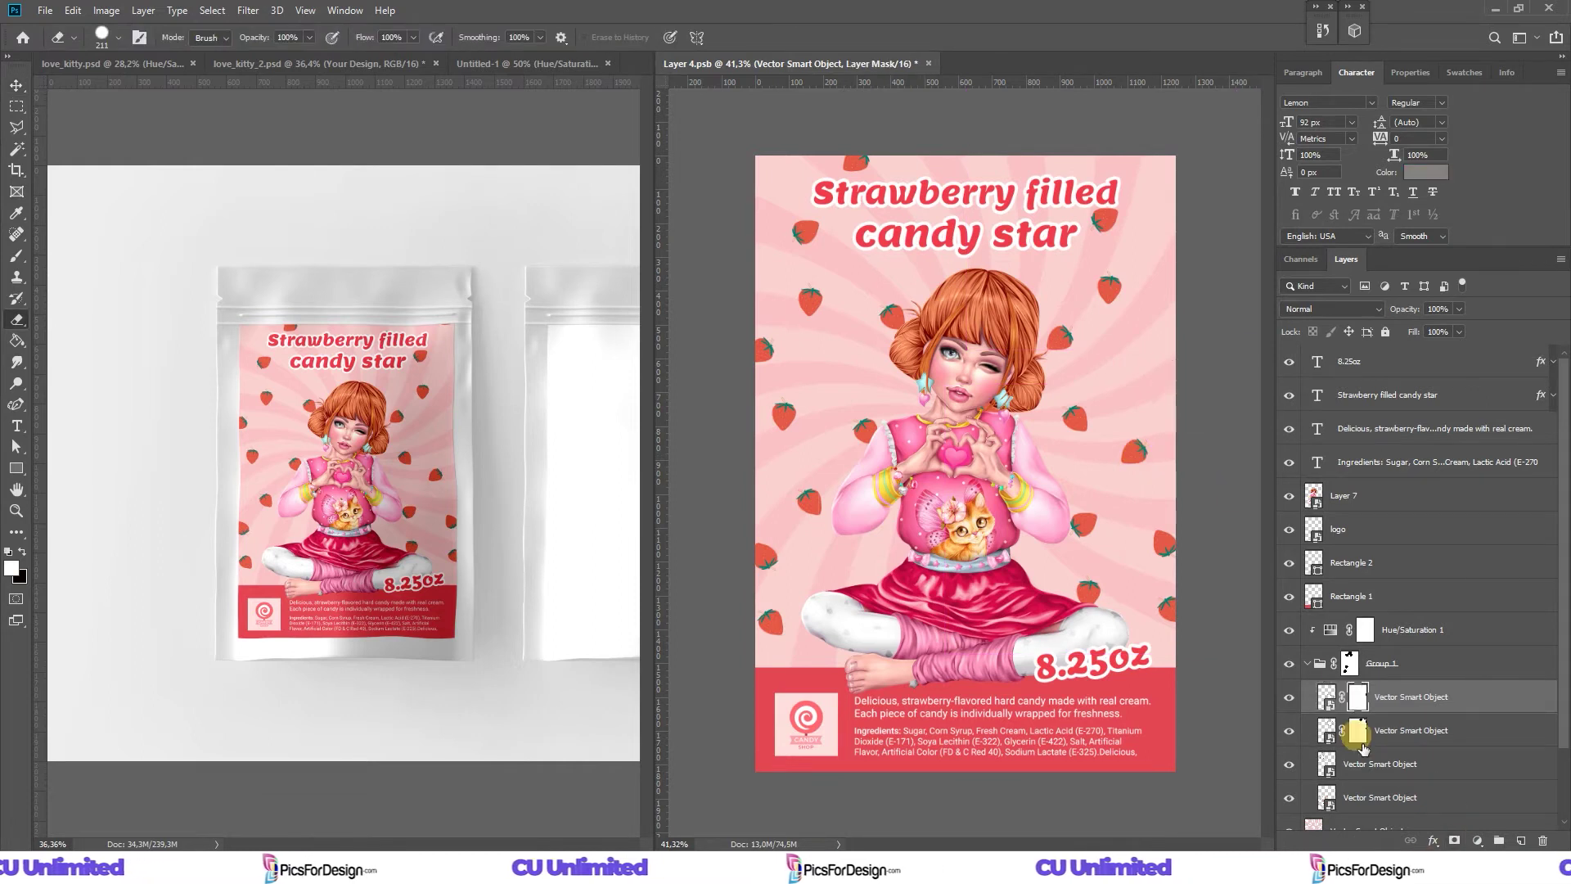
key(v)
Move strawberries up-right, erase berries along the right edge, save, and bring up the pouch mockup.
drag(970, 534, 1160, 319)
key(e)
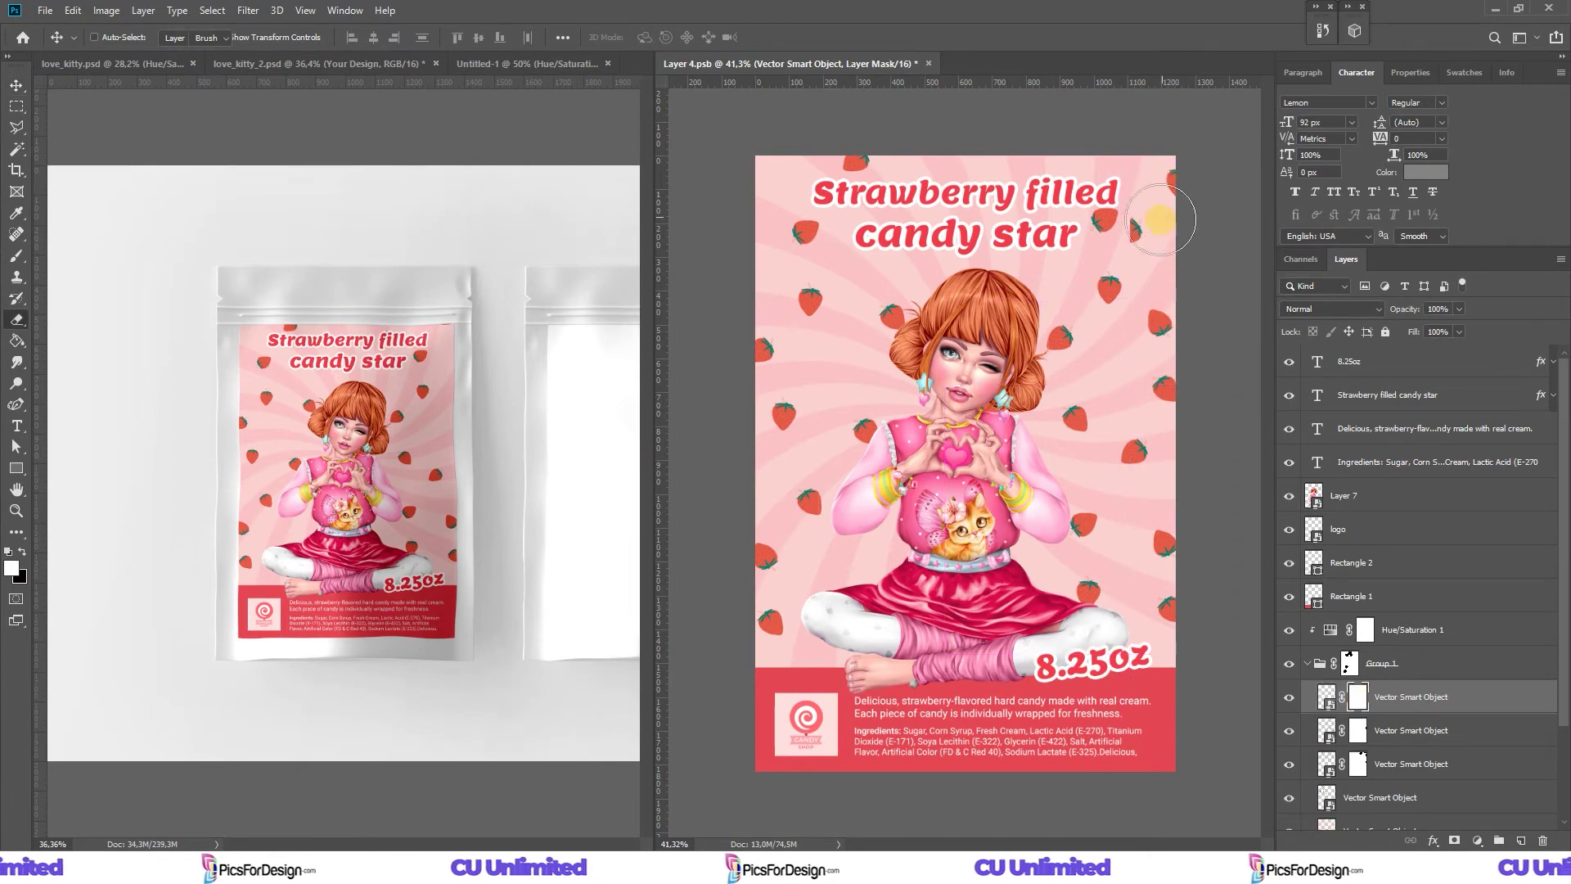
drag(1181, 185, 1194, 216)
key(v)
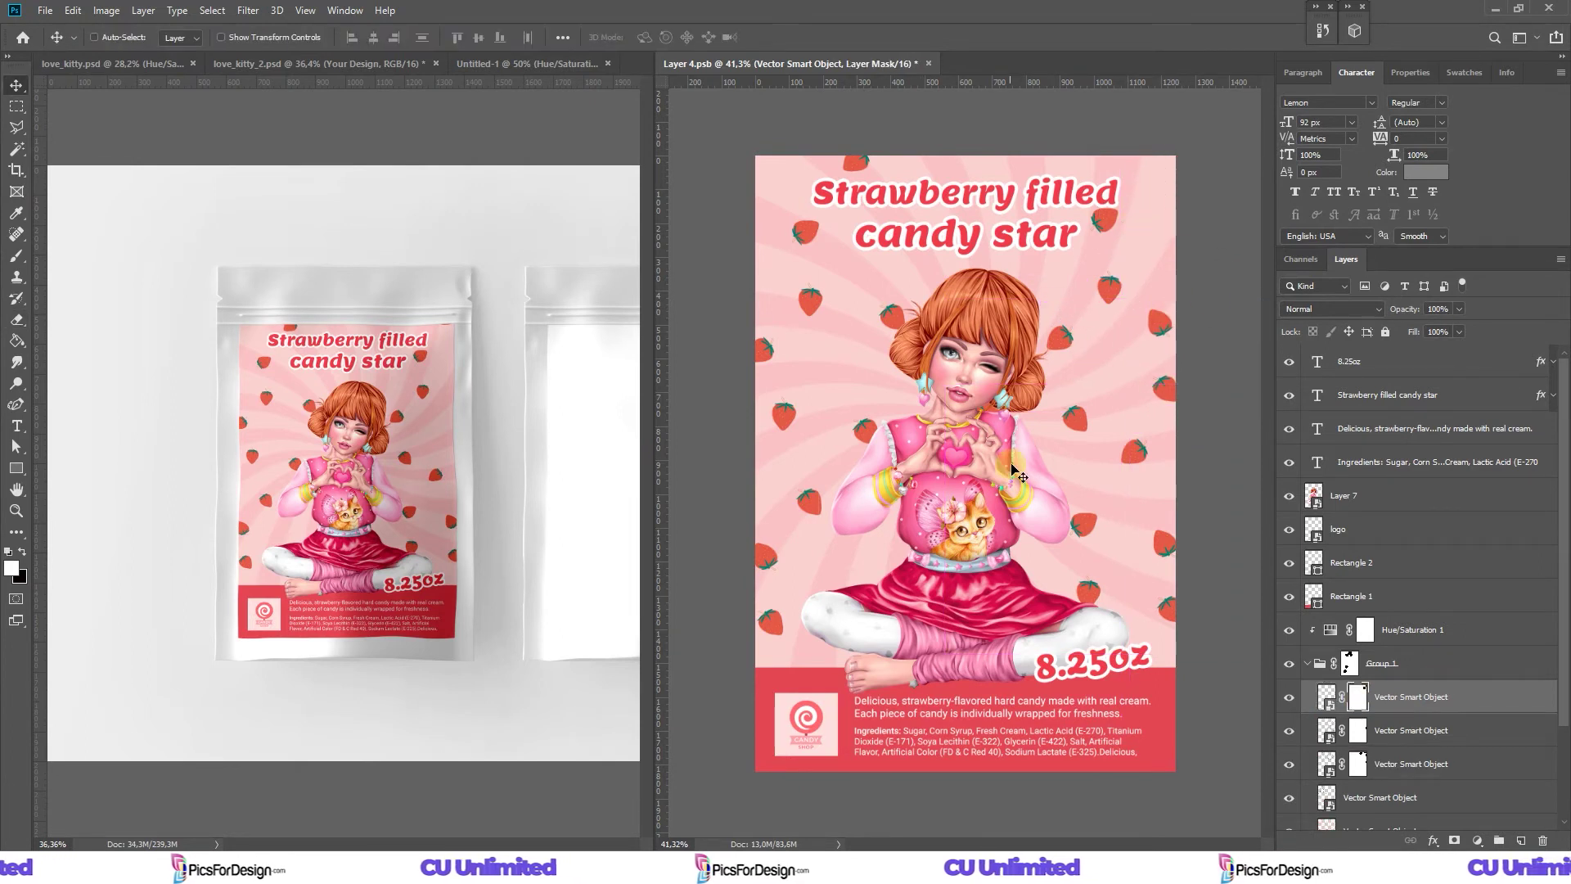
key(ctrl+s)
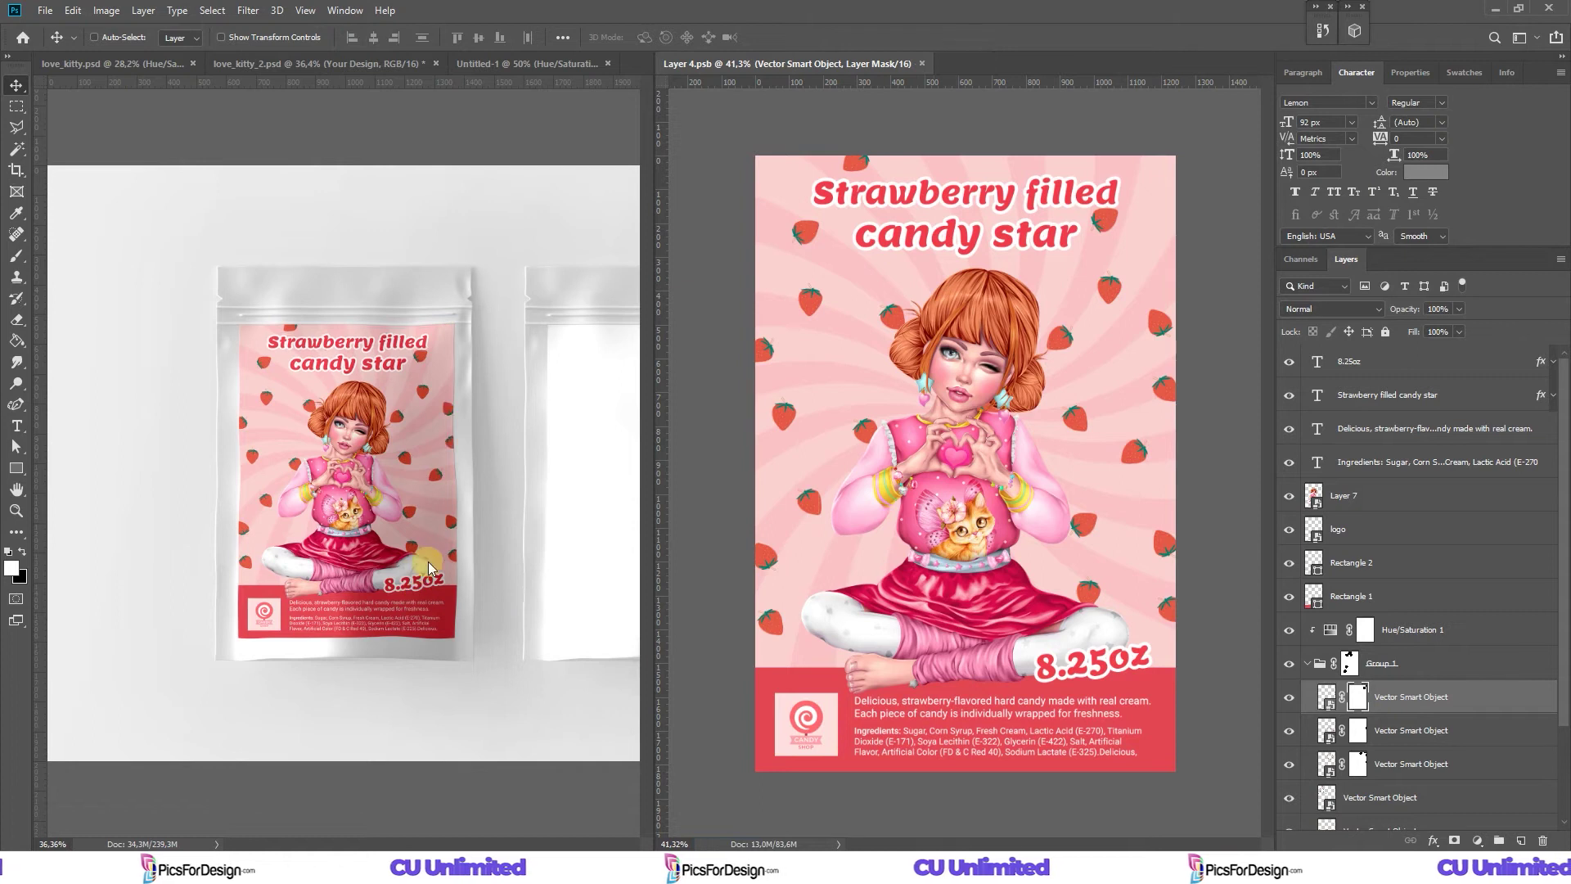
click(474, 549)
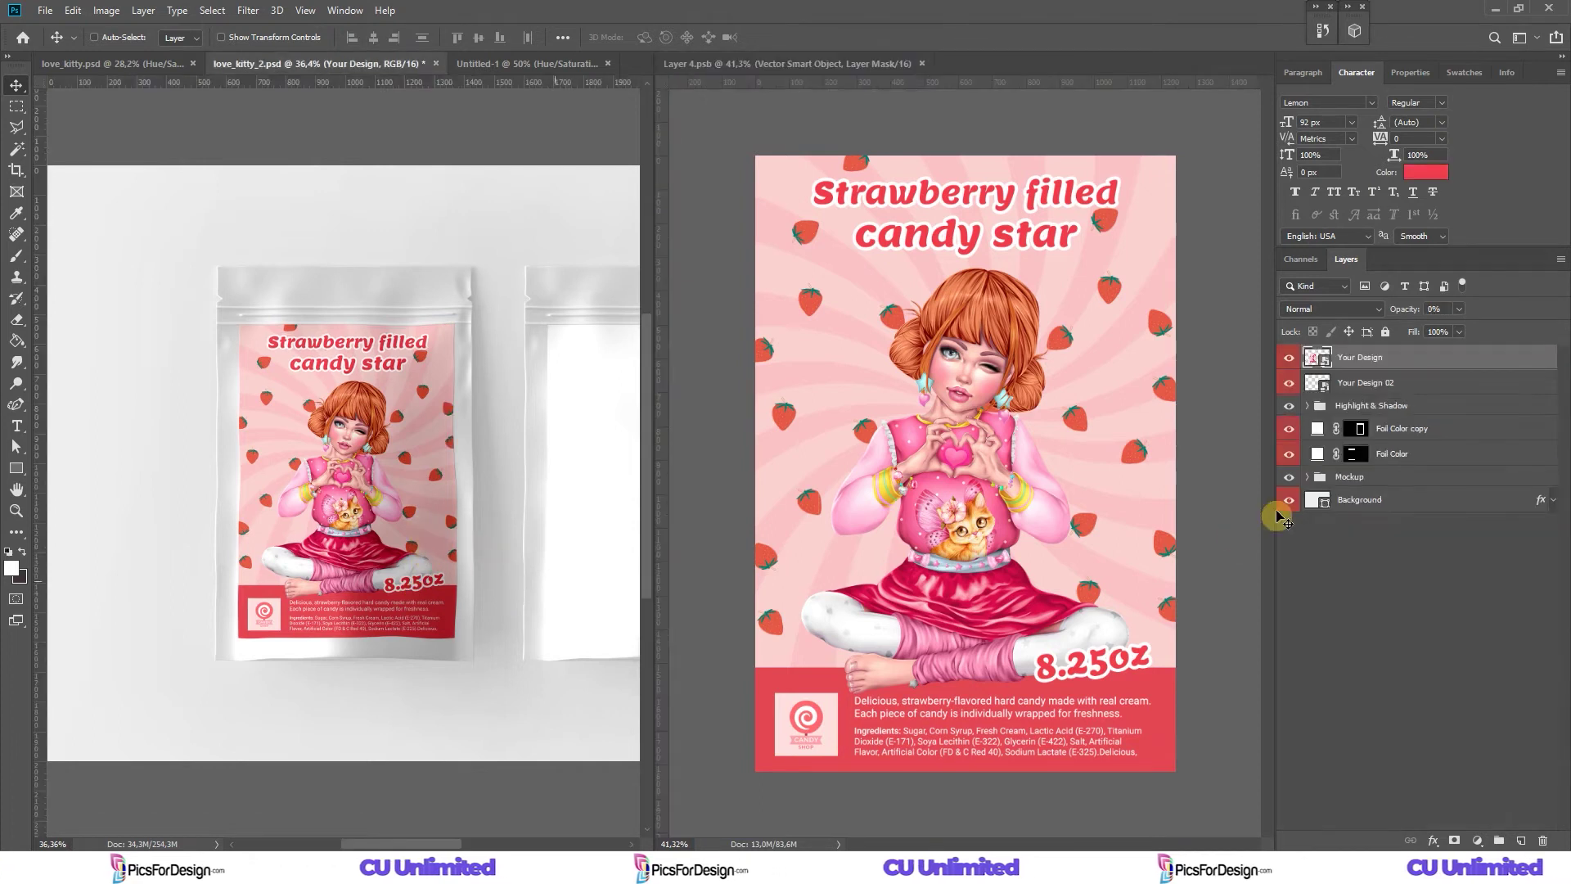
Set the mockup's Foil Color fill to red e54554.
click(1334, 453)
key(m)
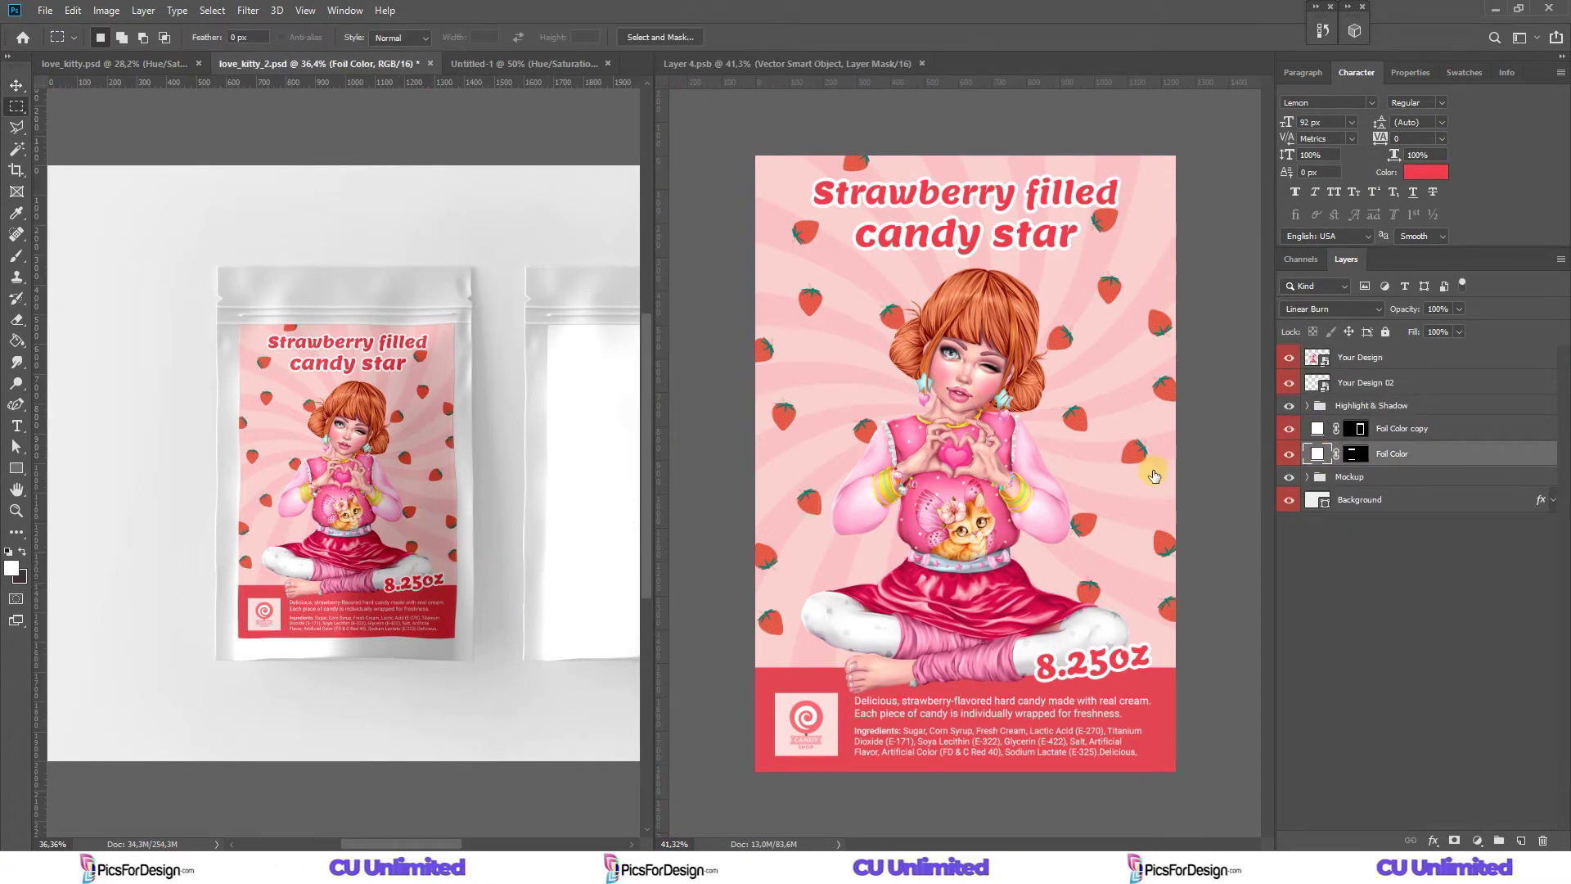
double_click(1318, 454)
click(426, 606)
drag(1269, 302, 832, 351)
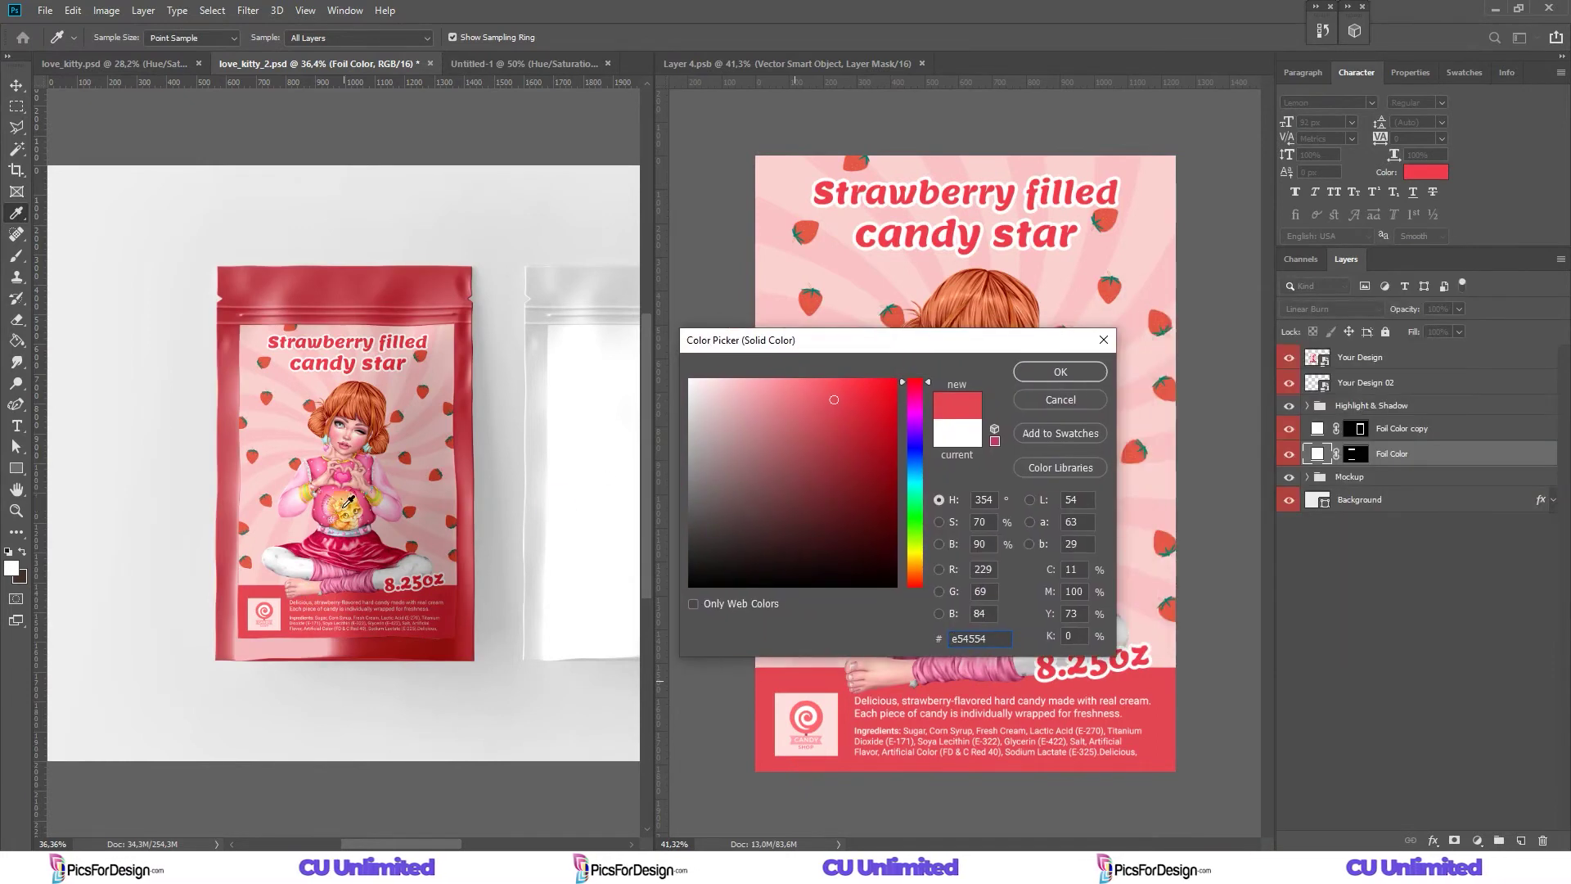
click(1059, 371)
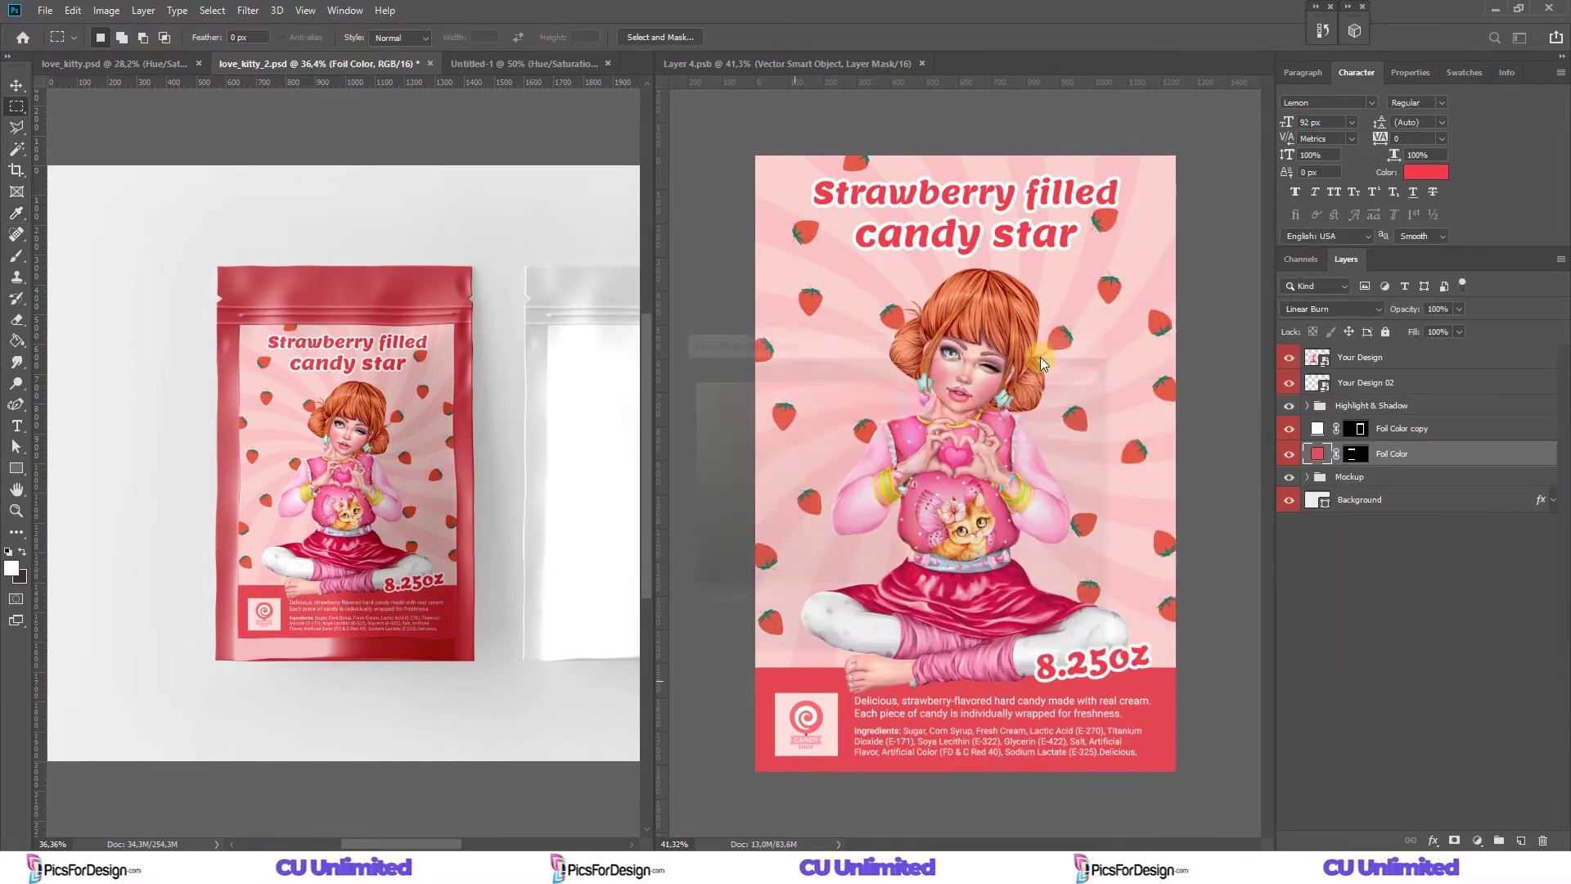
Return to the poster document and select the Rectangle 1 layer.
click(822, 696)
shift+click(1367, 529)
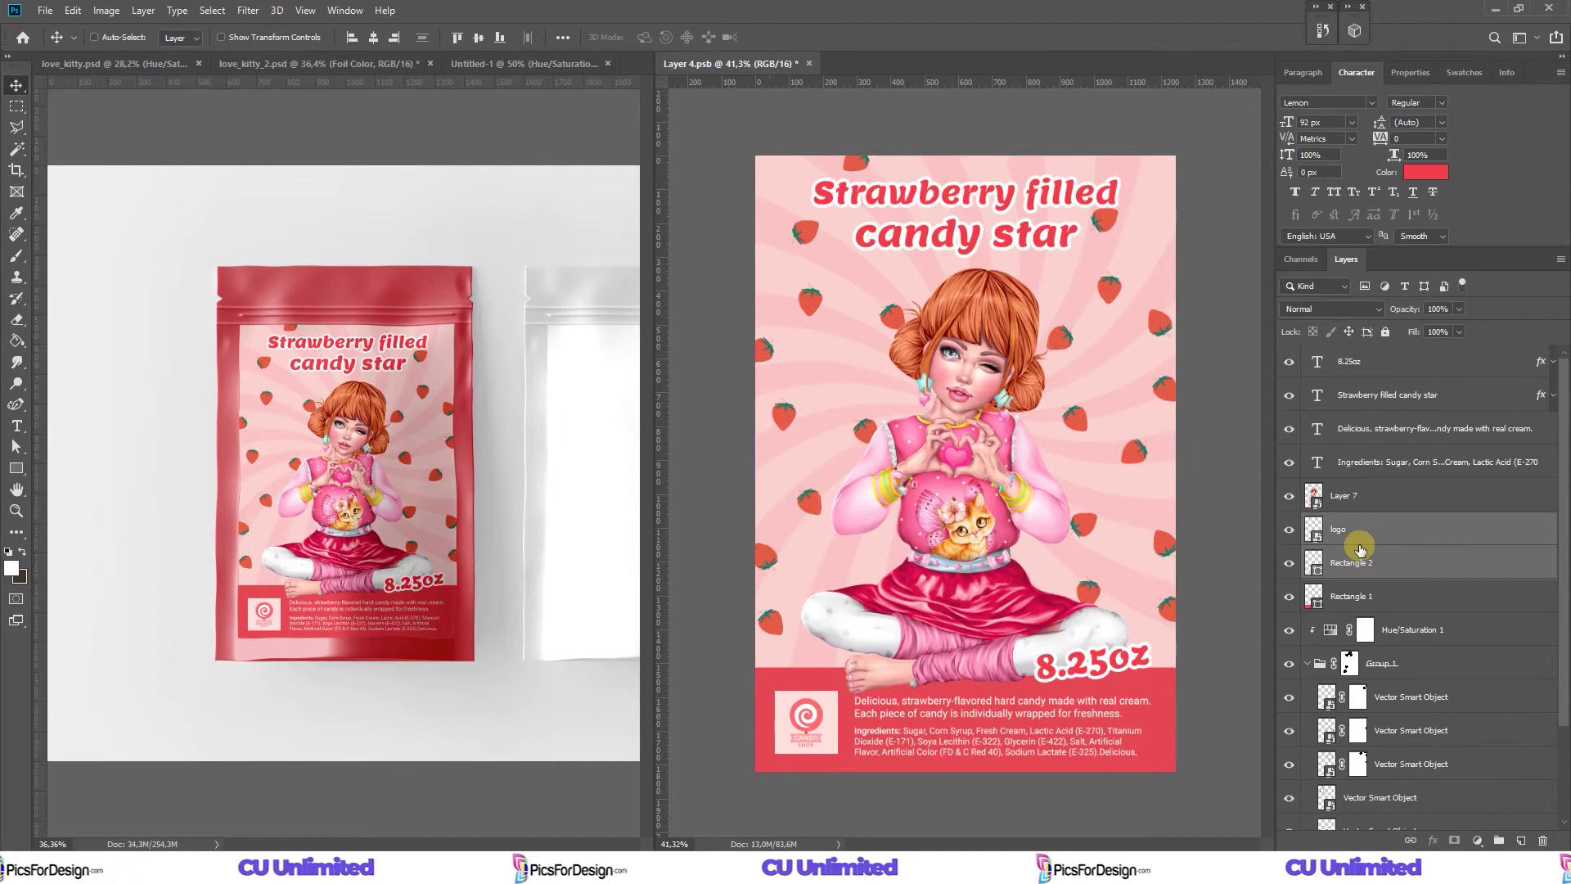
click(911, 675)
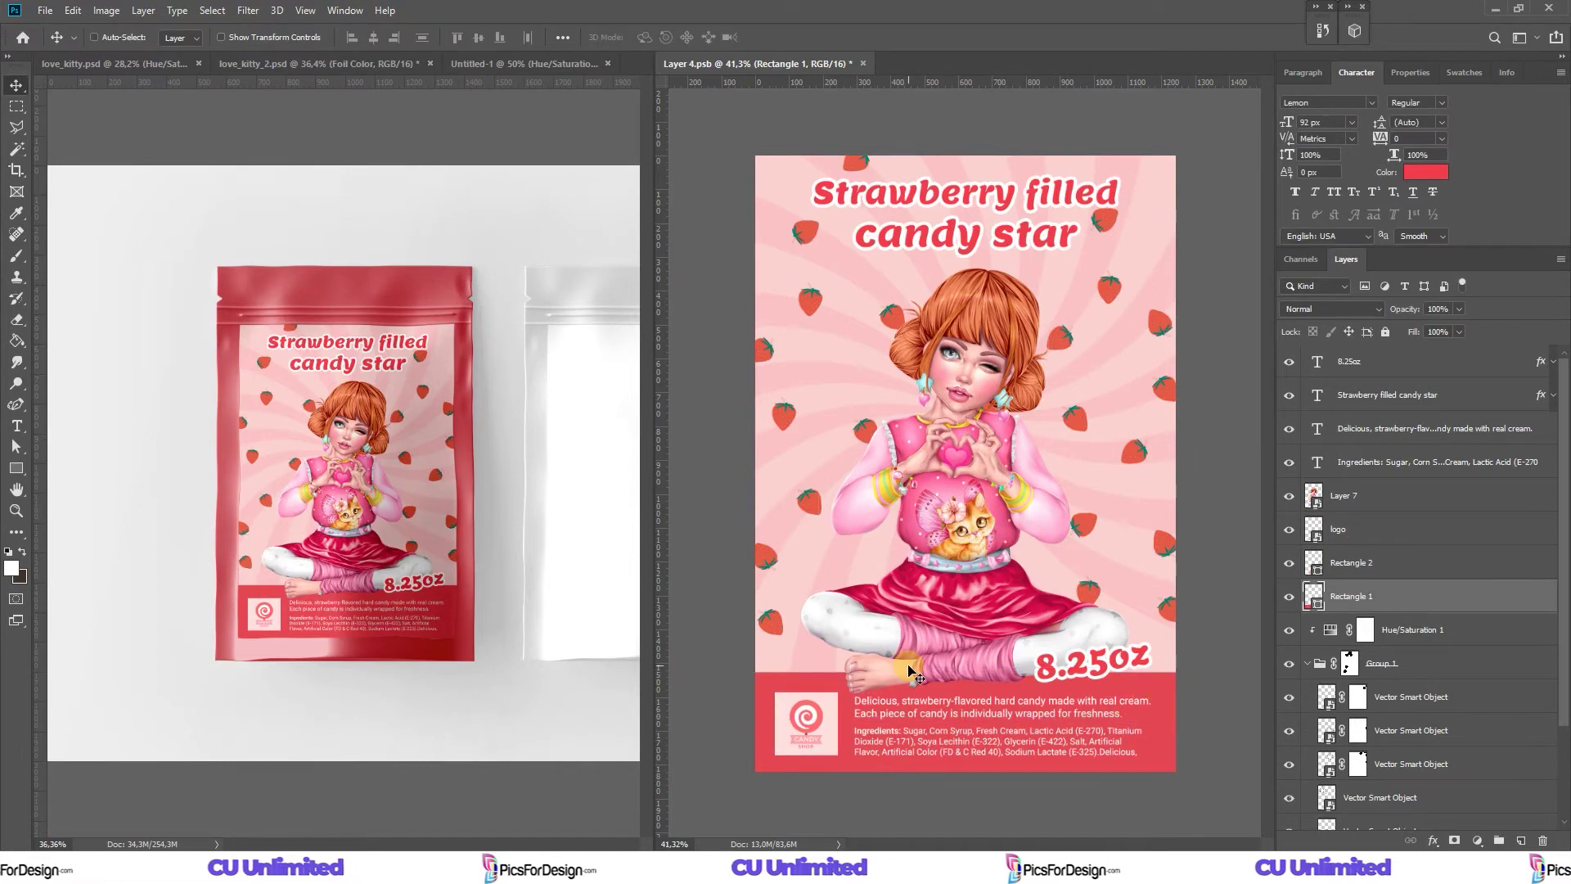
Increase the title's leading to 122 px and save the poster.
key(ctrl+s)
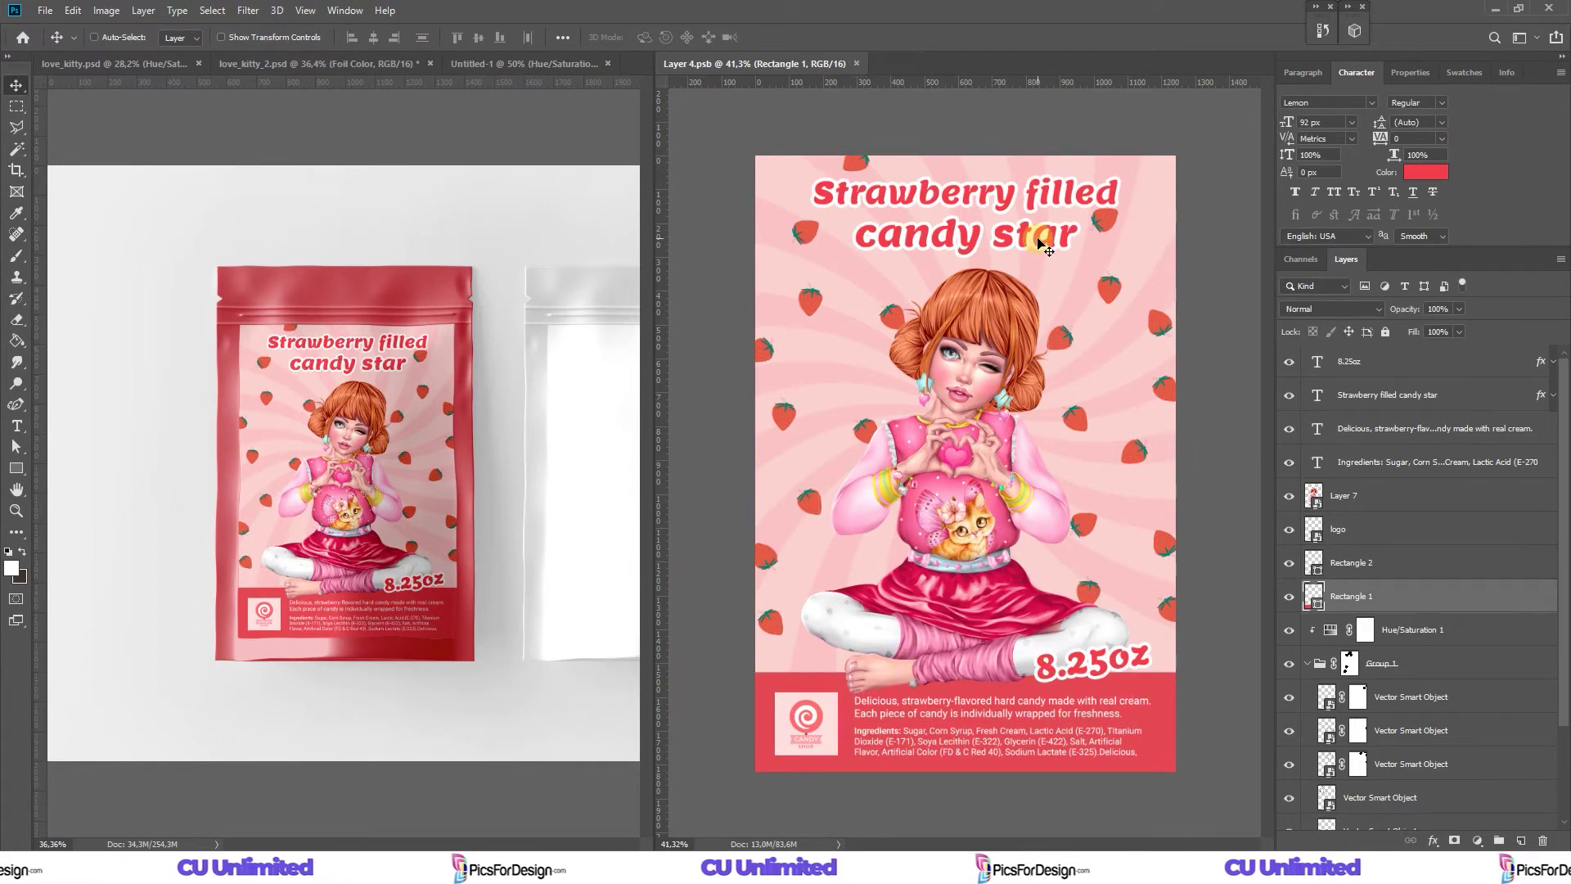
ctrl+click(1040, 243)
drag(1375, 122, 1387, 122)
key(ctrl+s)
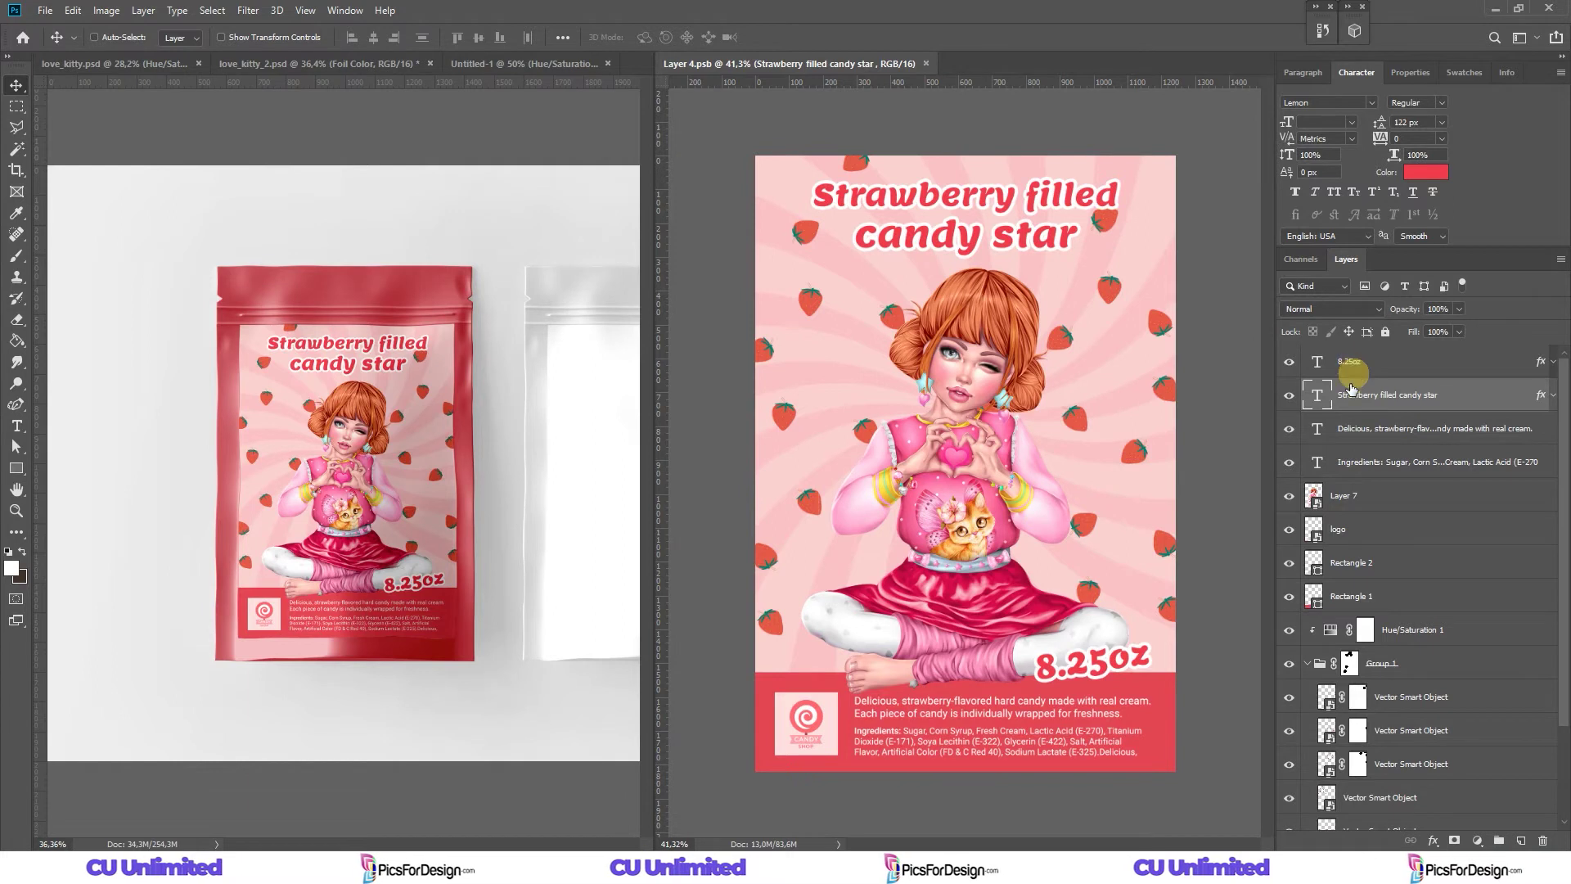
Group all poster layers from 8.25oz down to bg into Group 2 and add a mask.
click(1350, 367)
click(1307, 663)
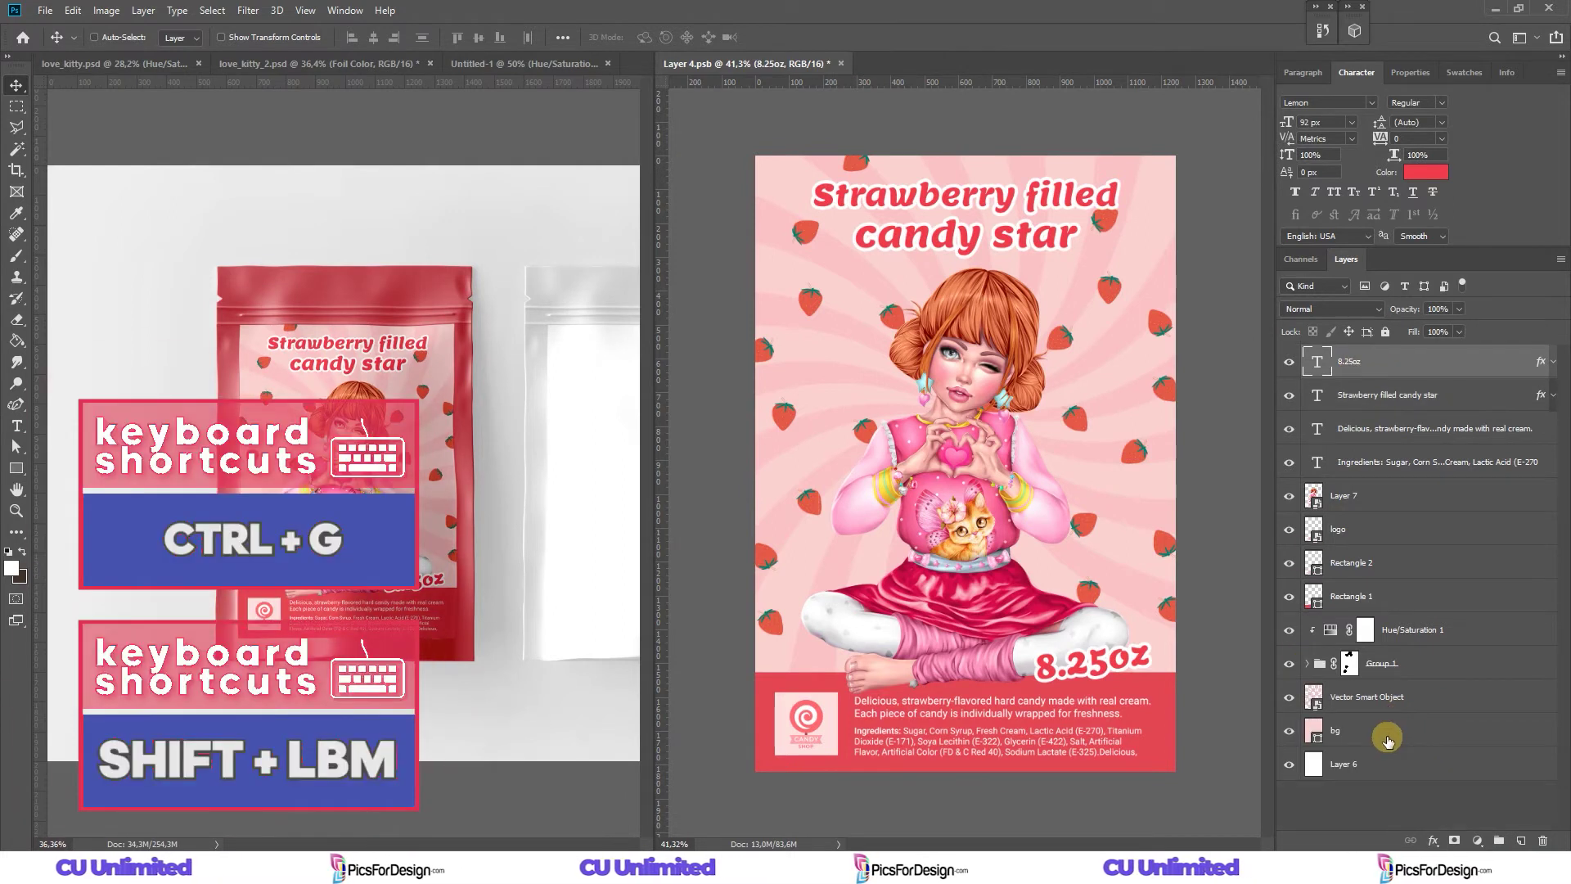
shift+click(1388, 740)
key(ctrl+g)
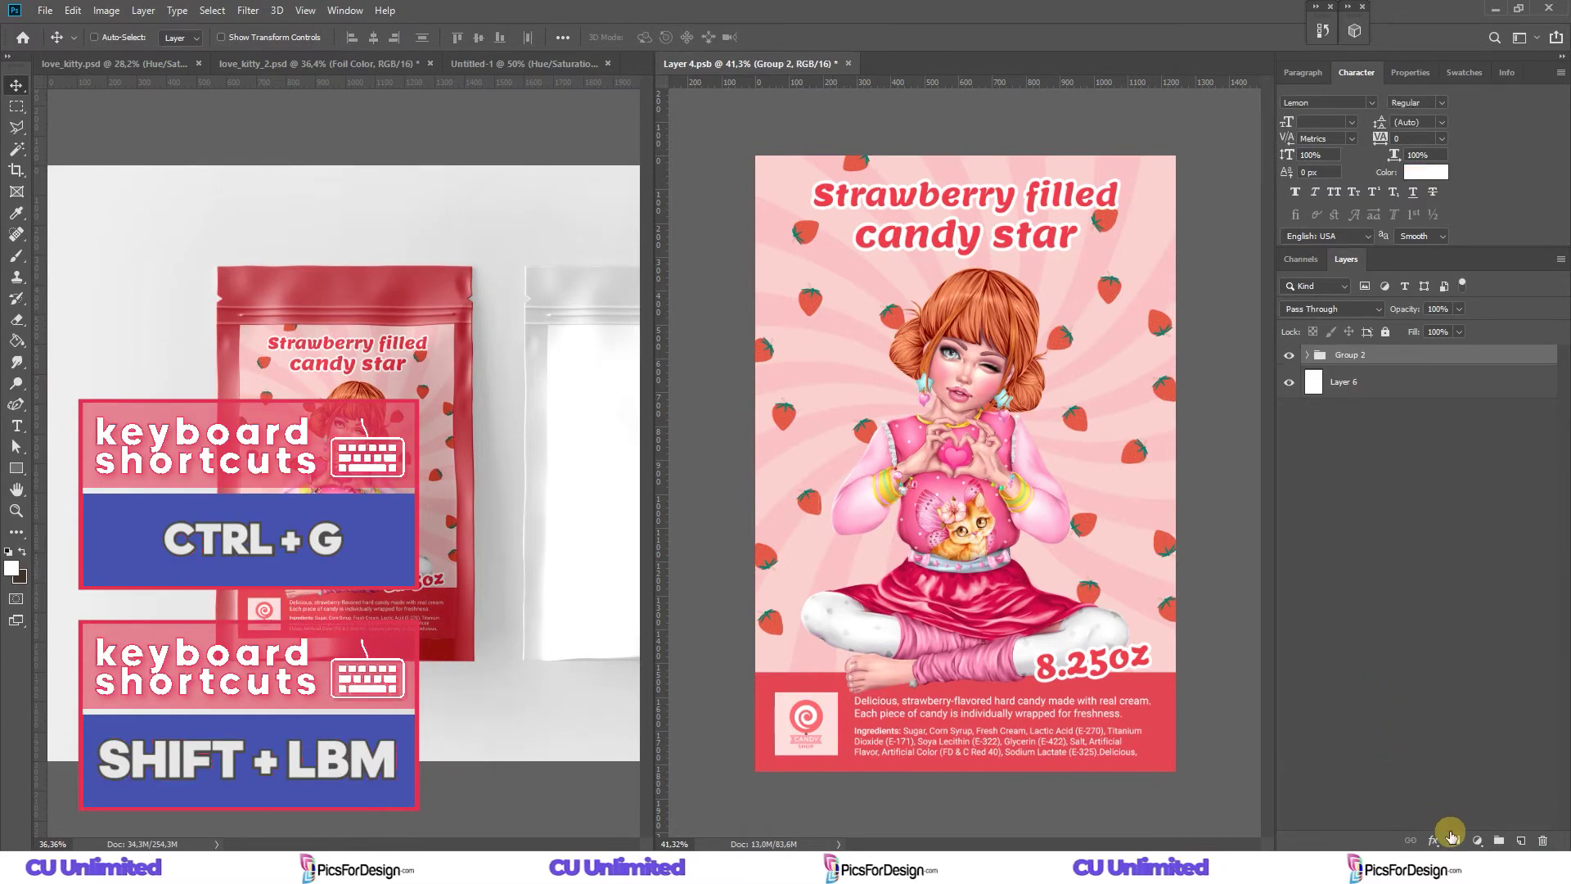
click(1454, 839)
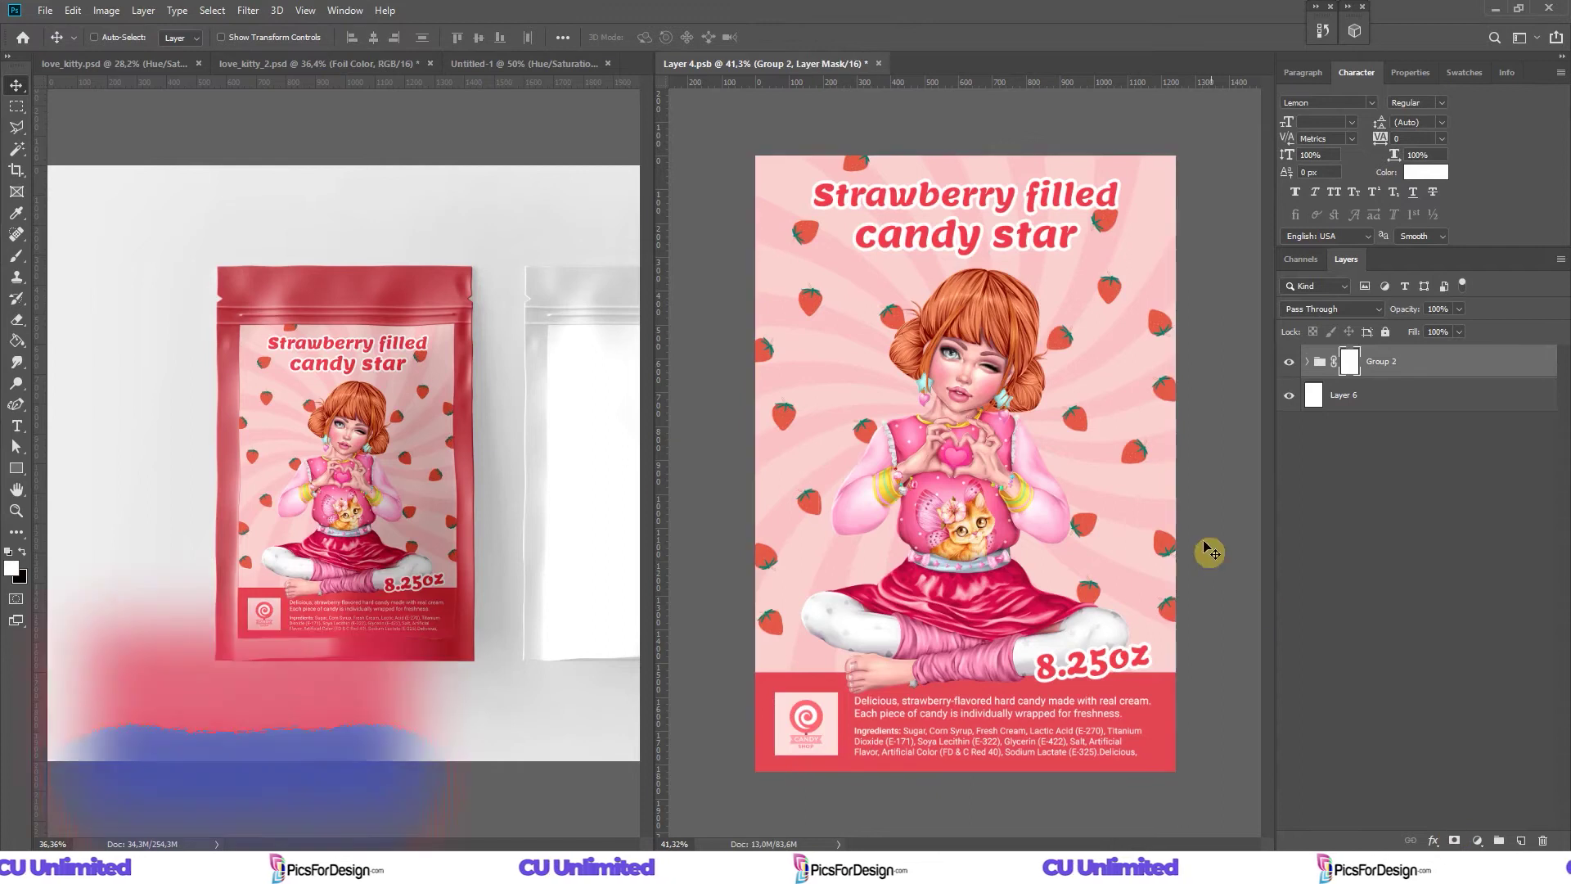
Open Your Design 02 from the mockup and drag Group 2 into it.
click(518, 239)
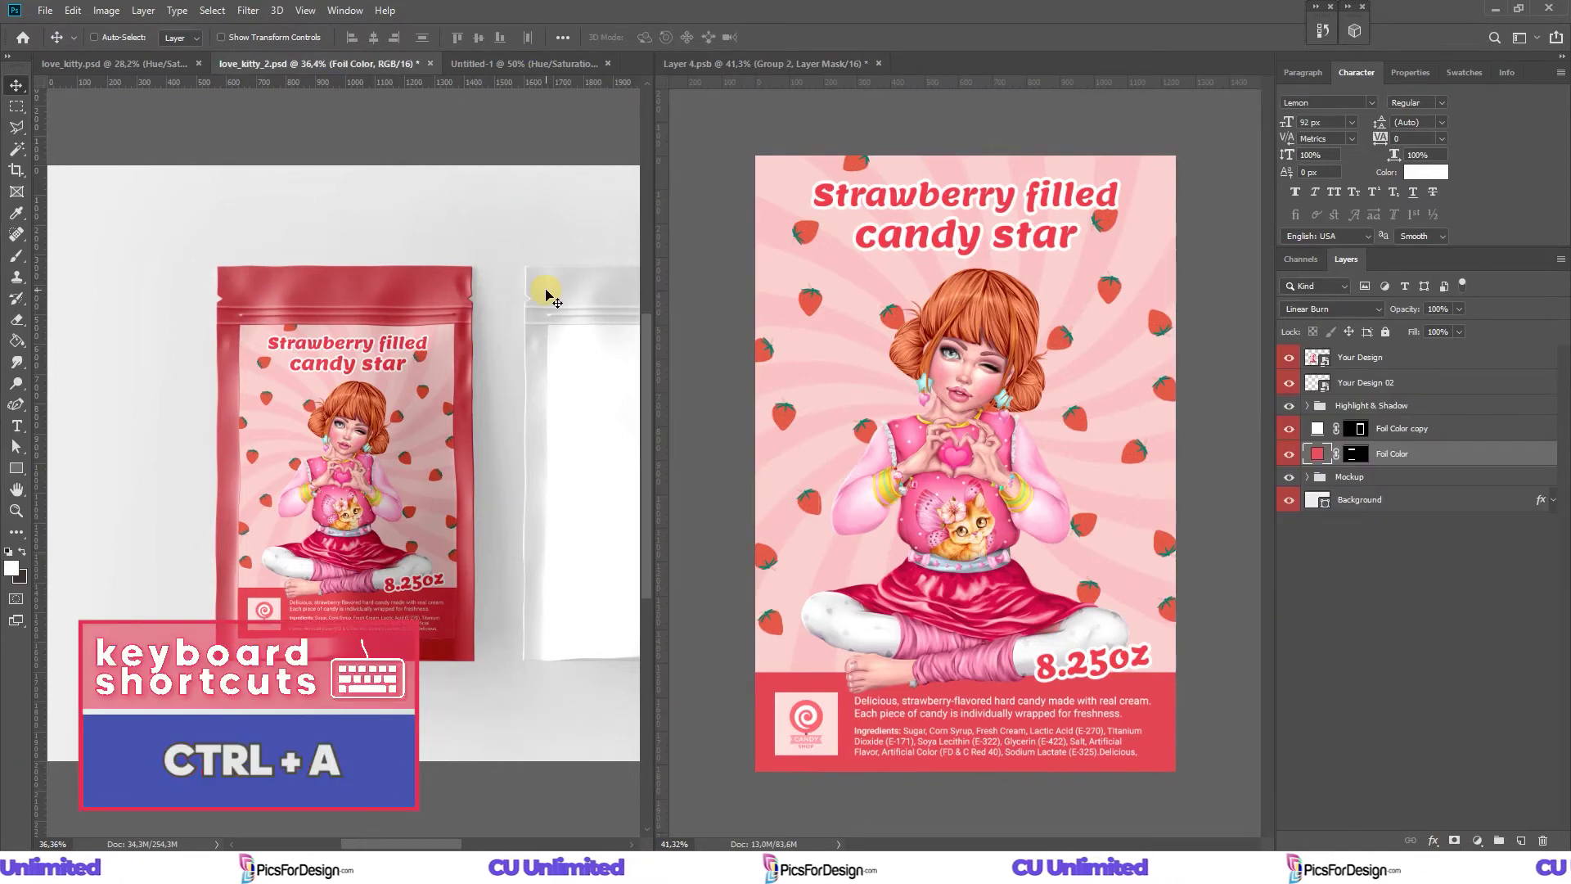
double_click(1317, 383)
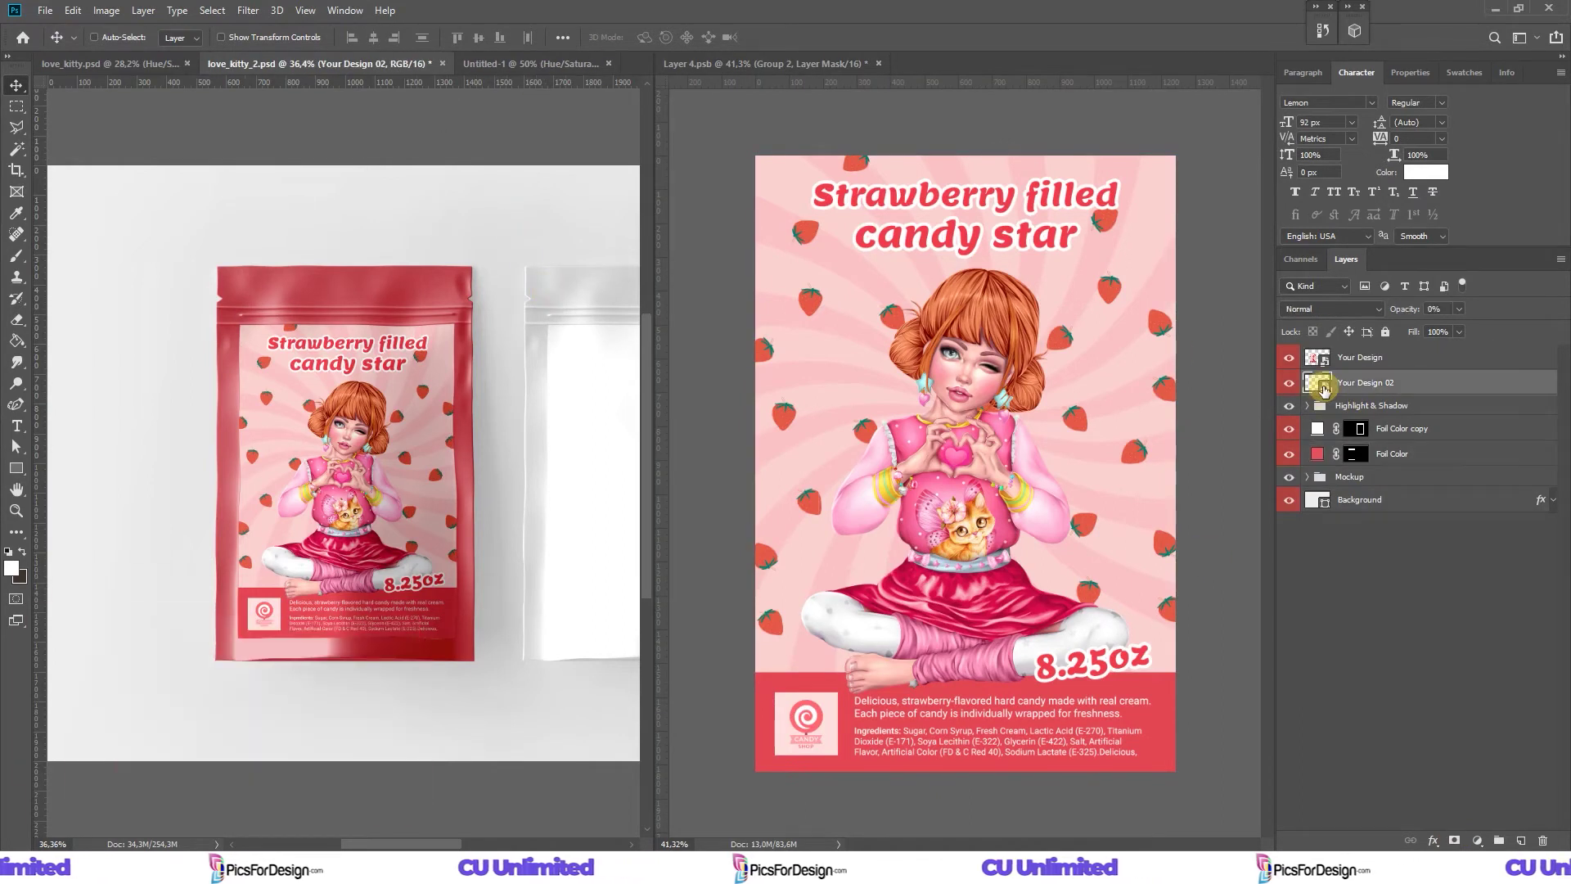
drag(564, 64, 233, 166)
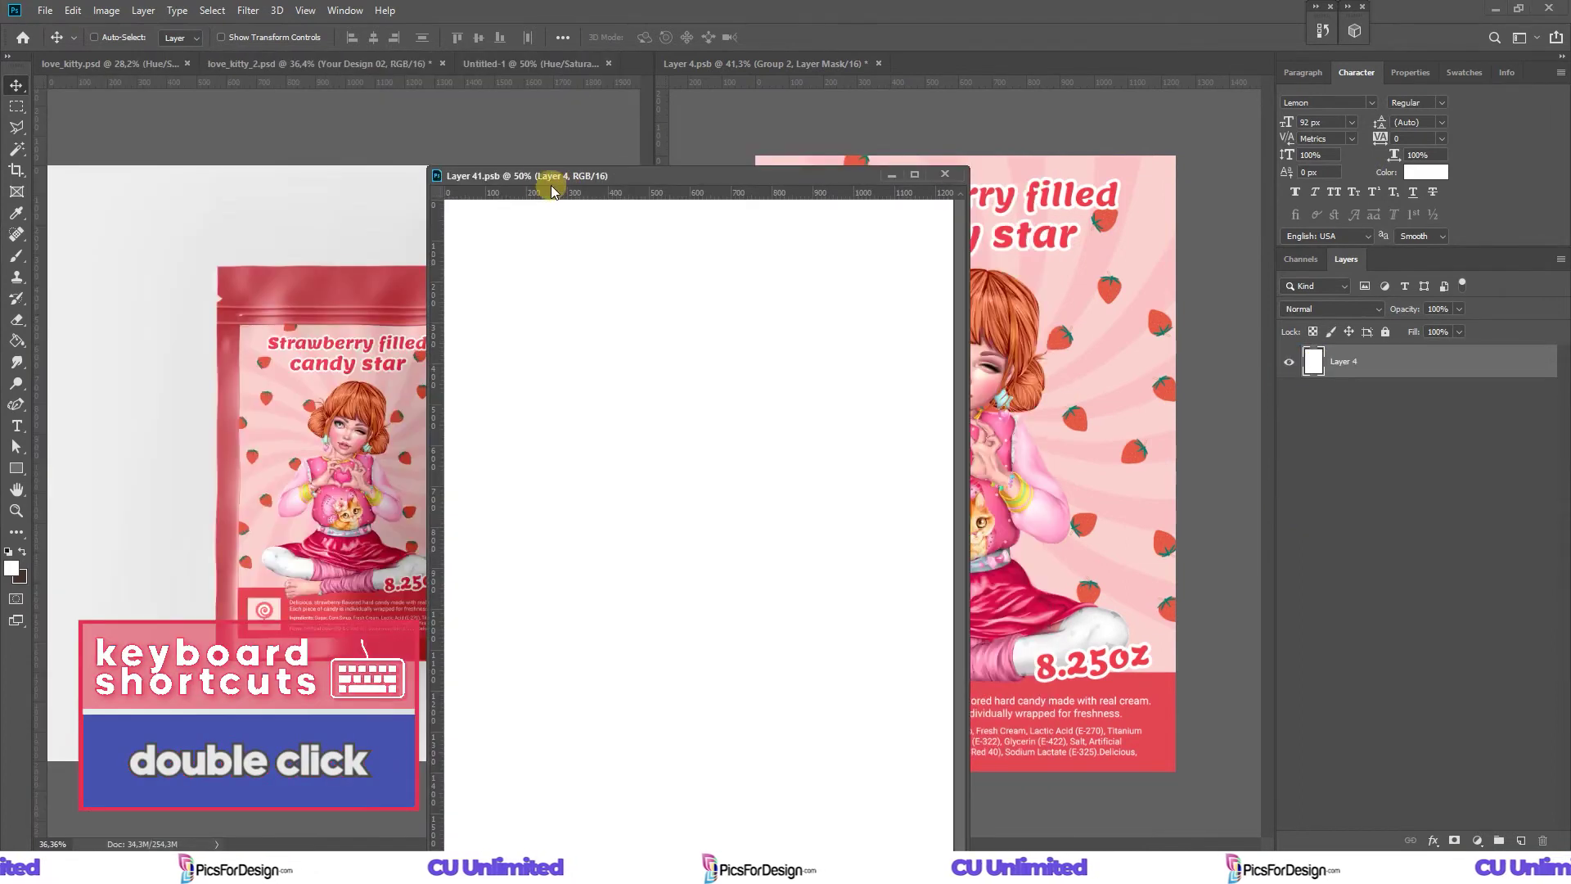
click(1000, 448)
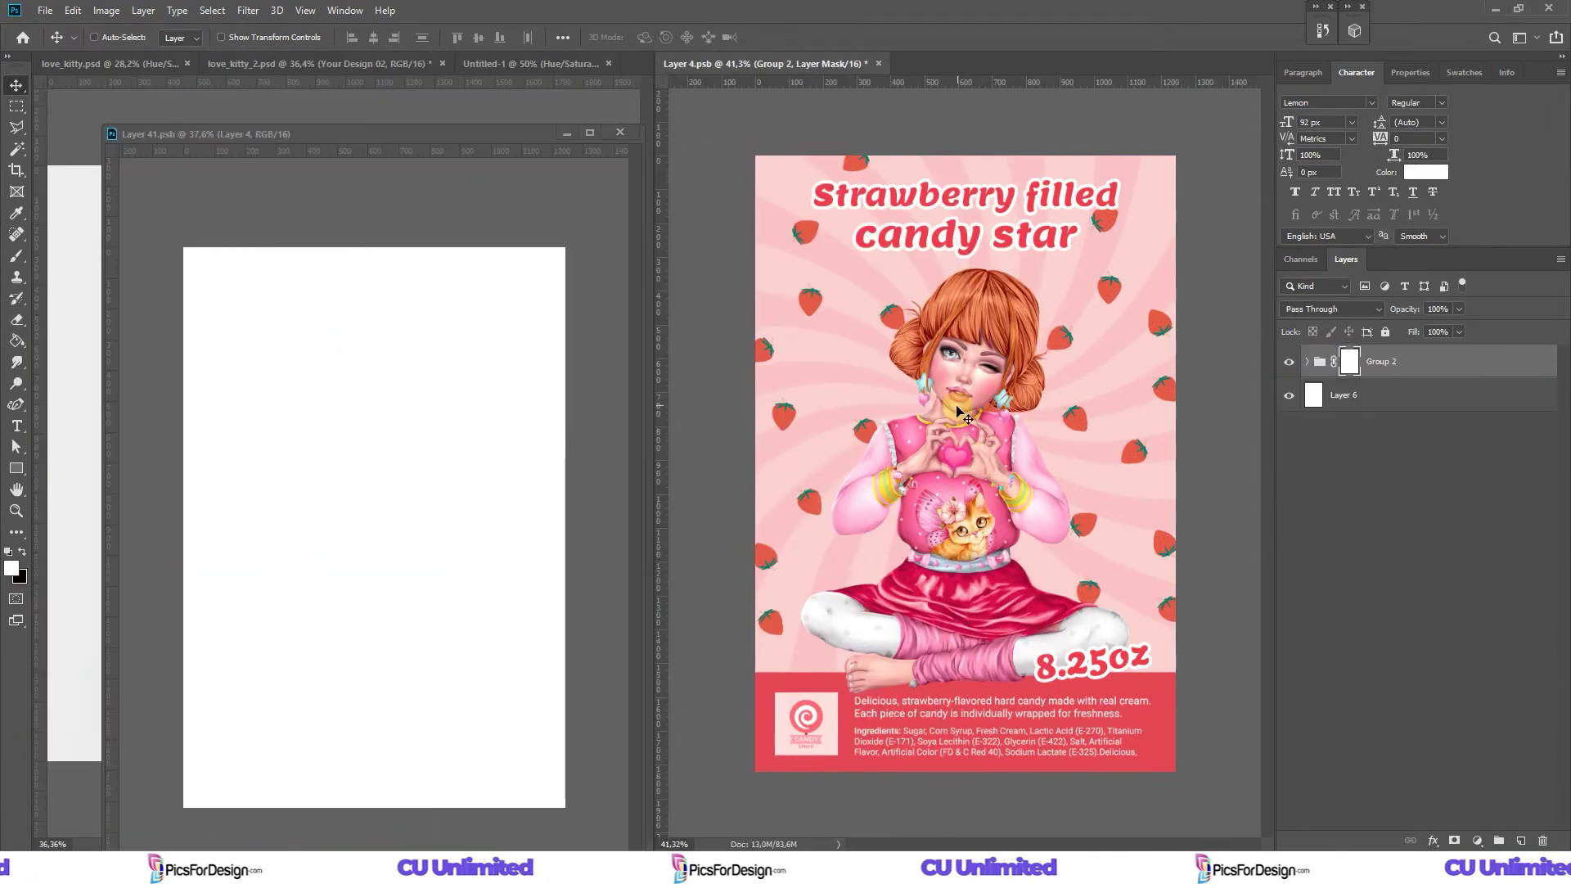
drag(960, 409, 380, 478)
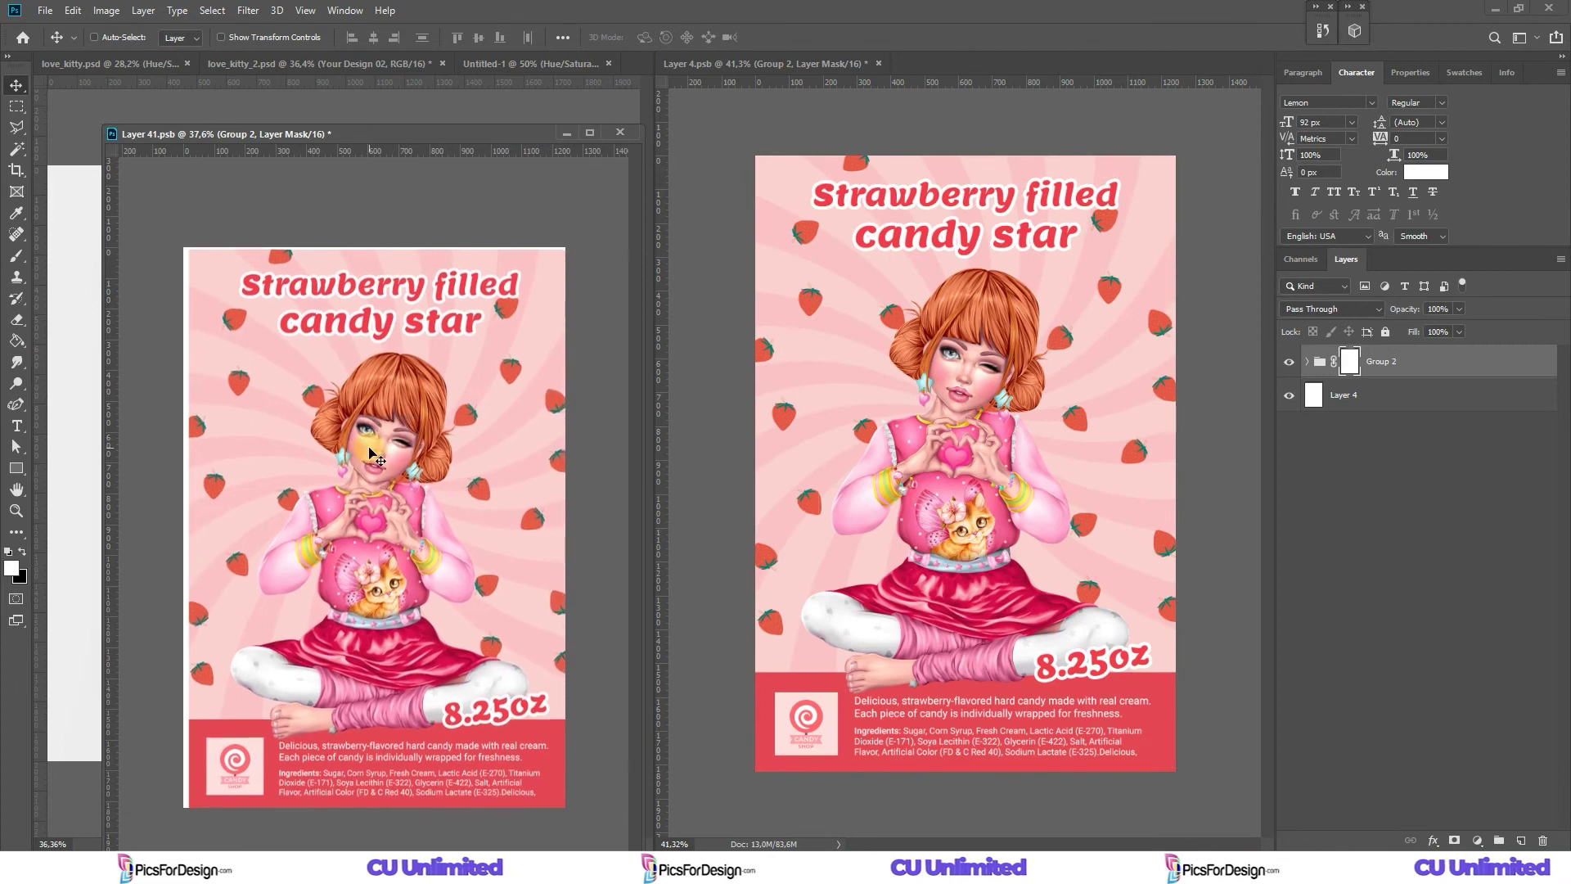
drag(221, 133, 898, 68)
click(1309, 362)
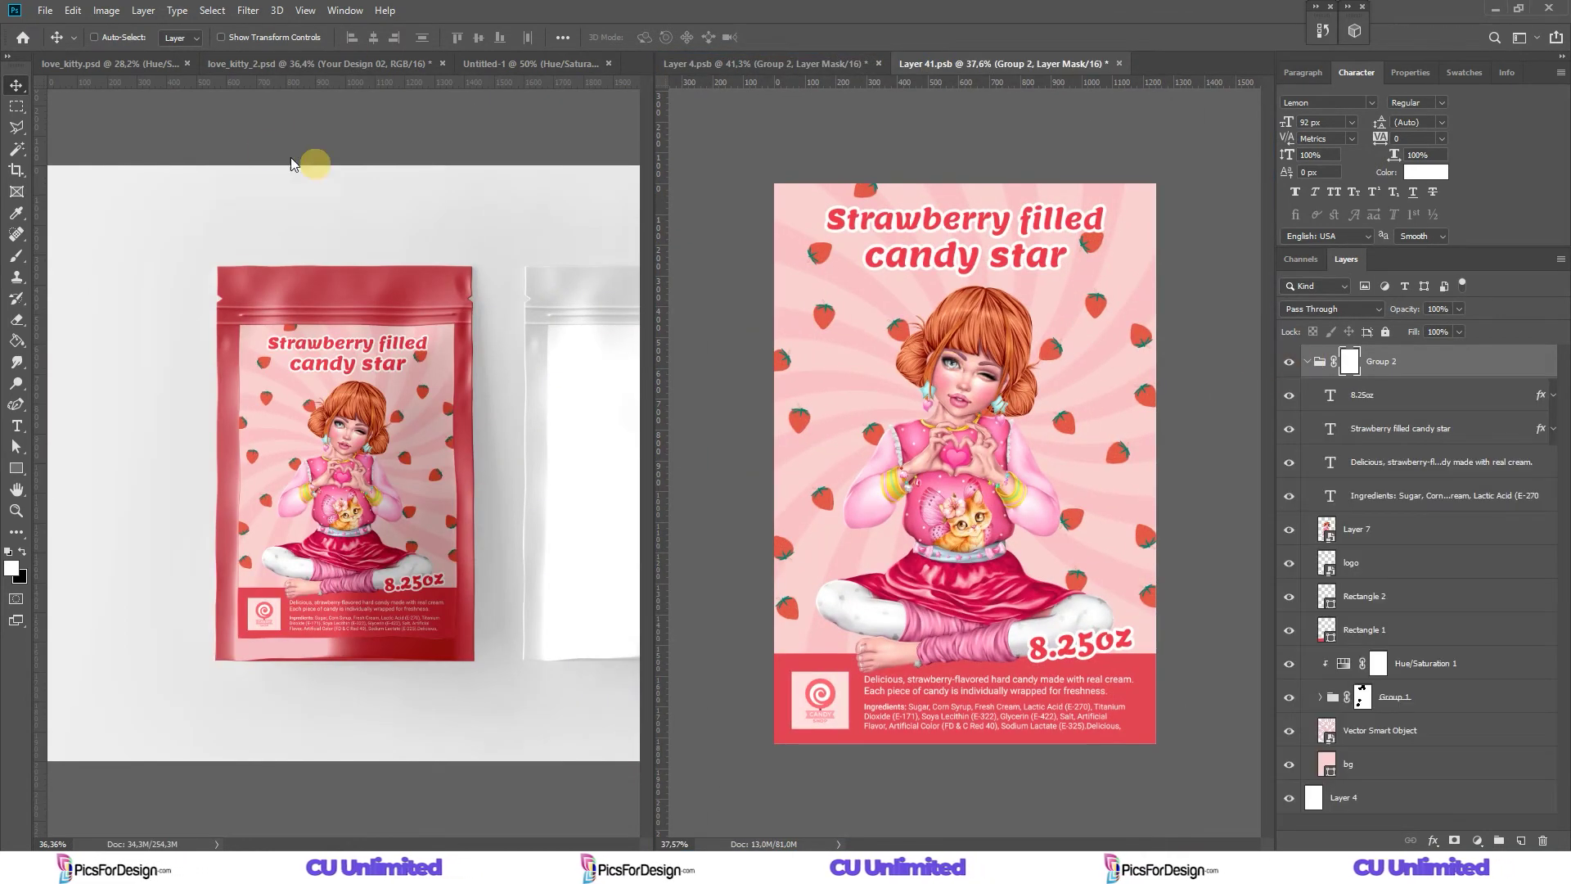
In love_kitty, load the shirt as a selection and add a Hue/Saturation layer turning it blue.
click(89, 65)
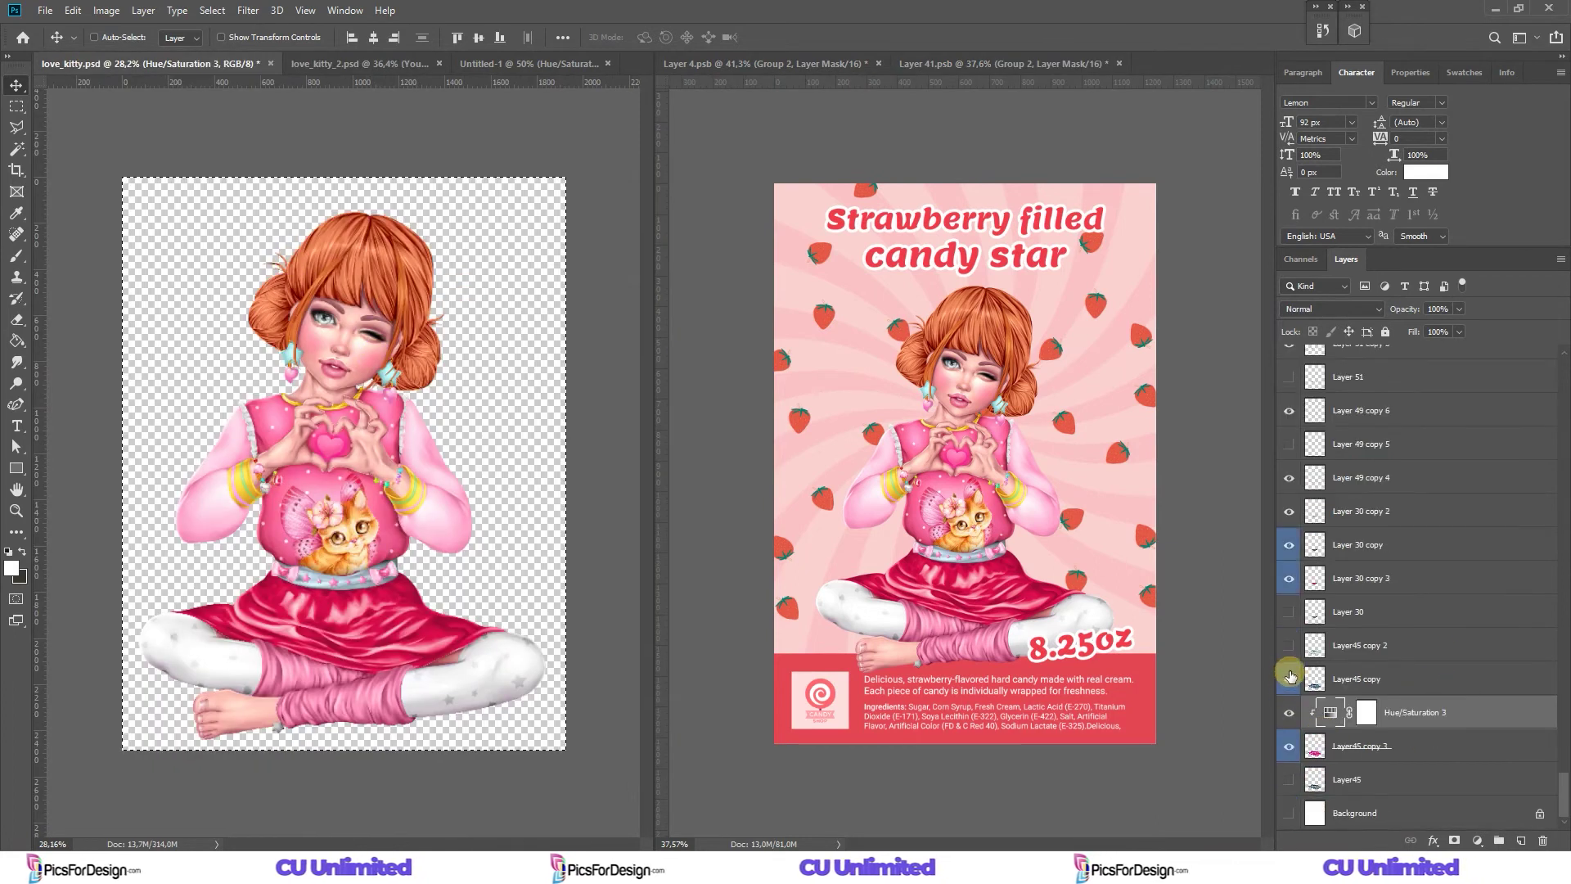
scroll(1301, 712, up, 2)
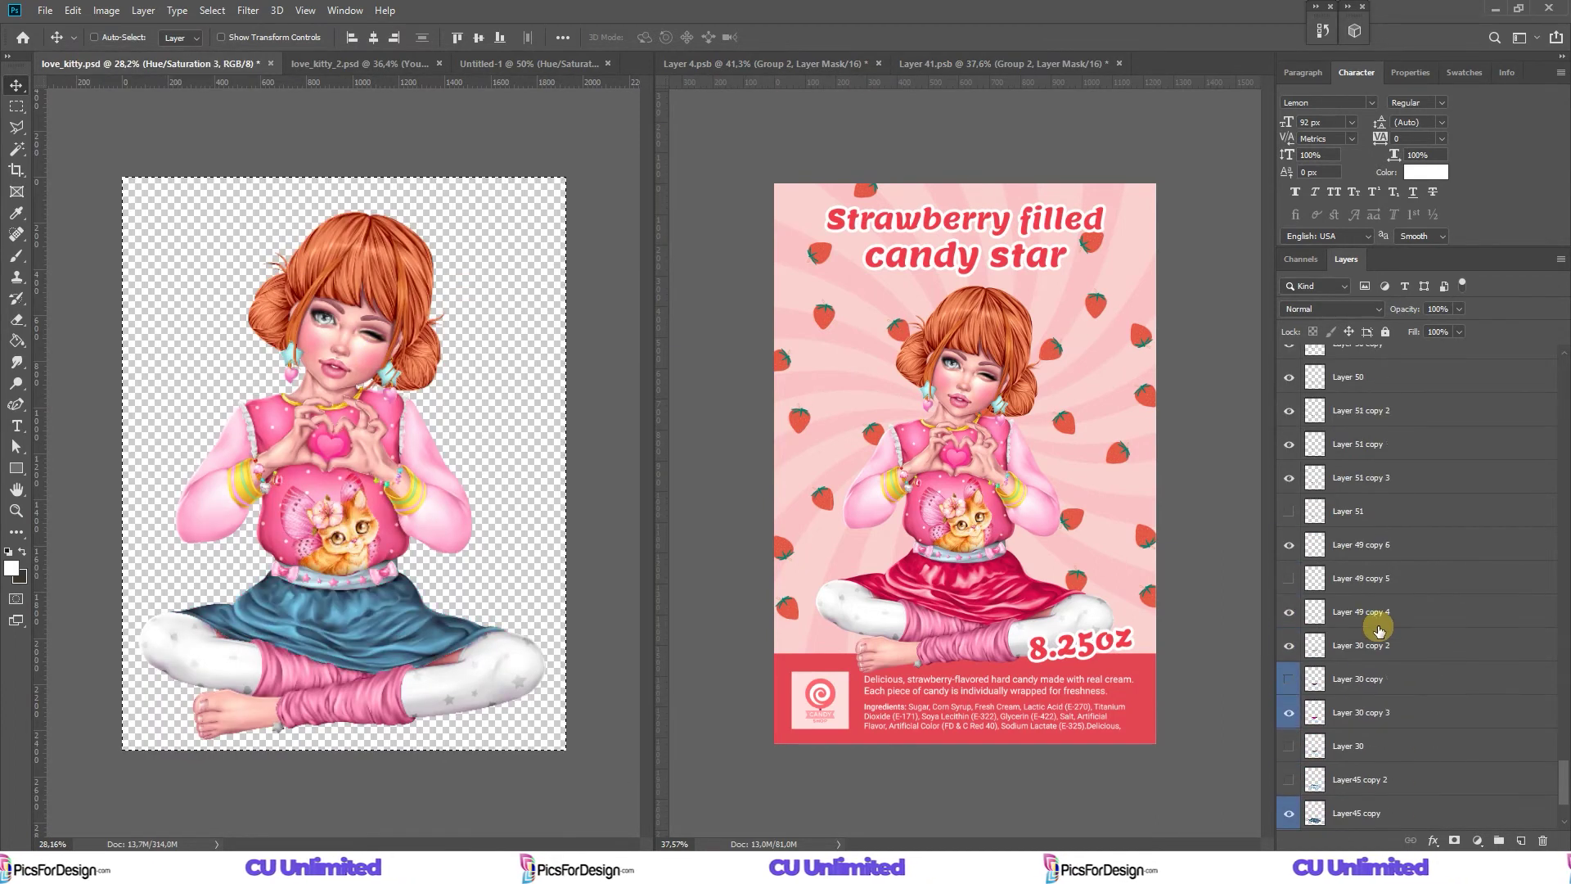
scroll(1383, 605, up, 5)
drag(1343, 653, 1386, 676)
click(1289, 679)
click(1289, 746)
ctrl+click(1314, 646)
click(1477, 841)
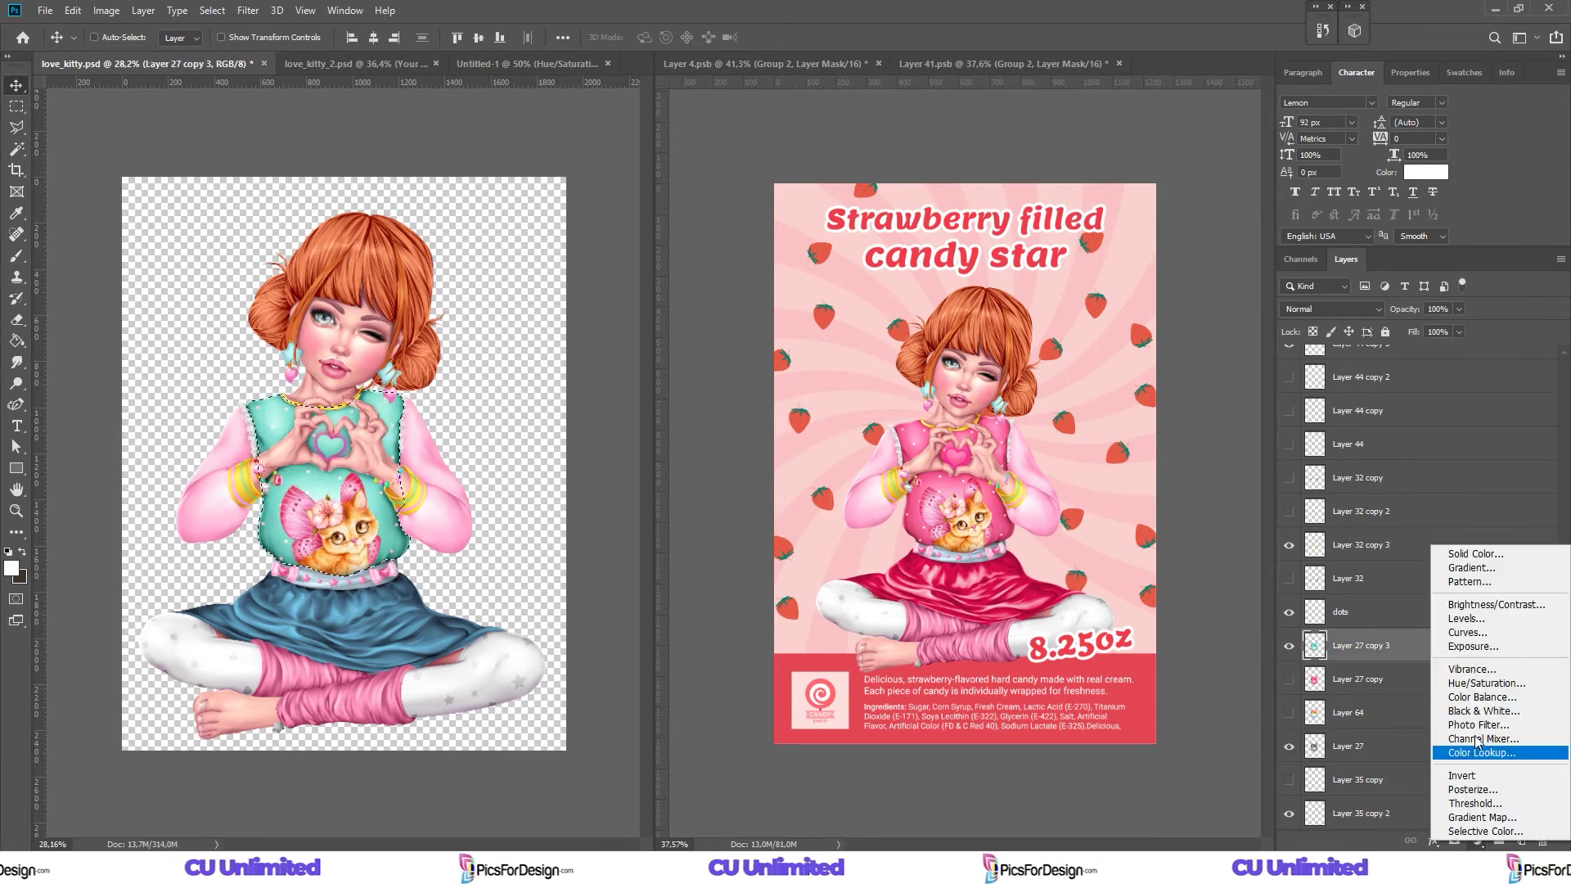
click(1486, 682)
mouse_move(1465, 187)
mouse_down()
mouse_move(1480, 204)
mouse_move(1429, 218)
mouse_up()
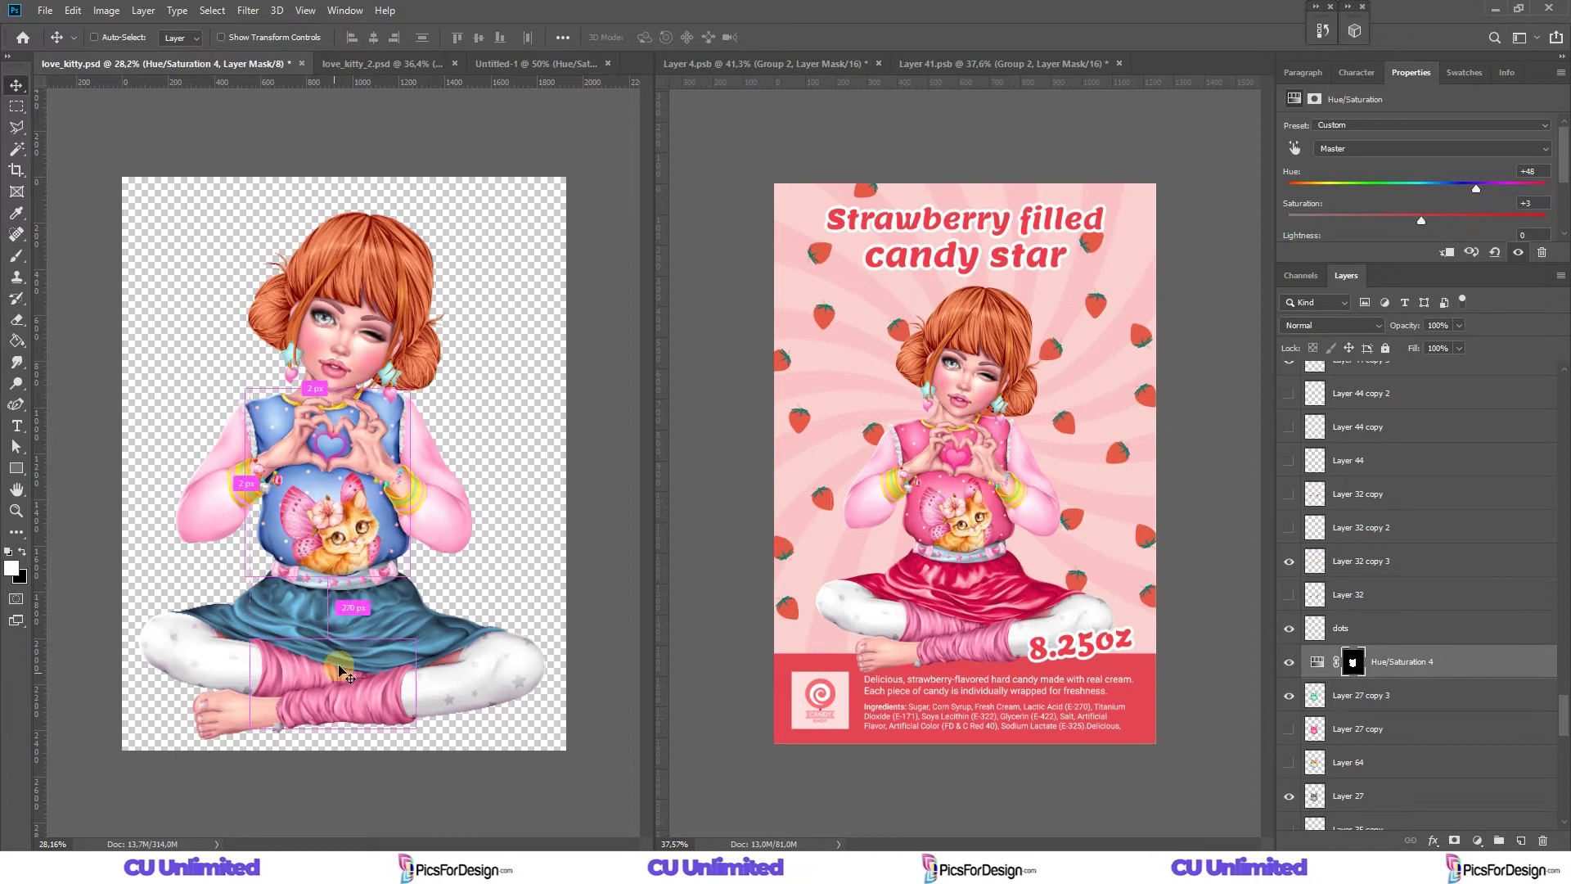
Add masked Hue/Saturation layers shifting the skirt and sleeves toward blue.
scroll(1391, 655, down, 10)
click(1359, 679)
click(1476, 843)
click(1487, 683)
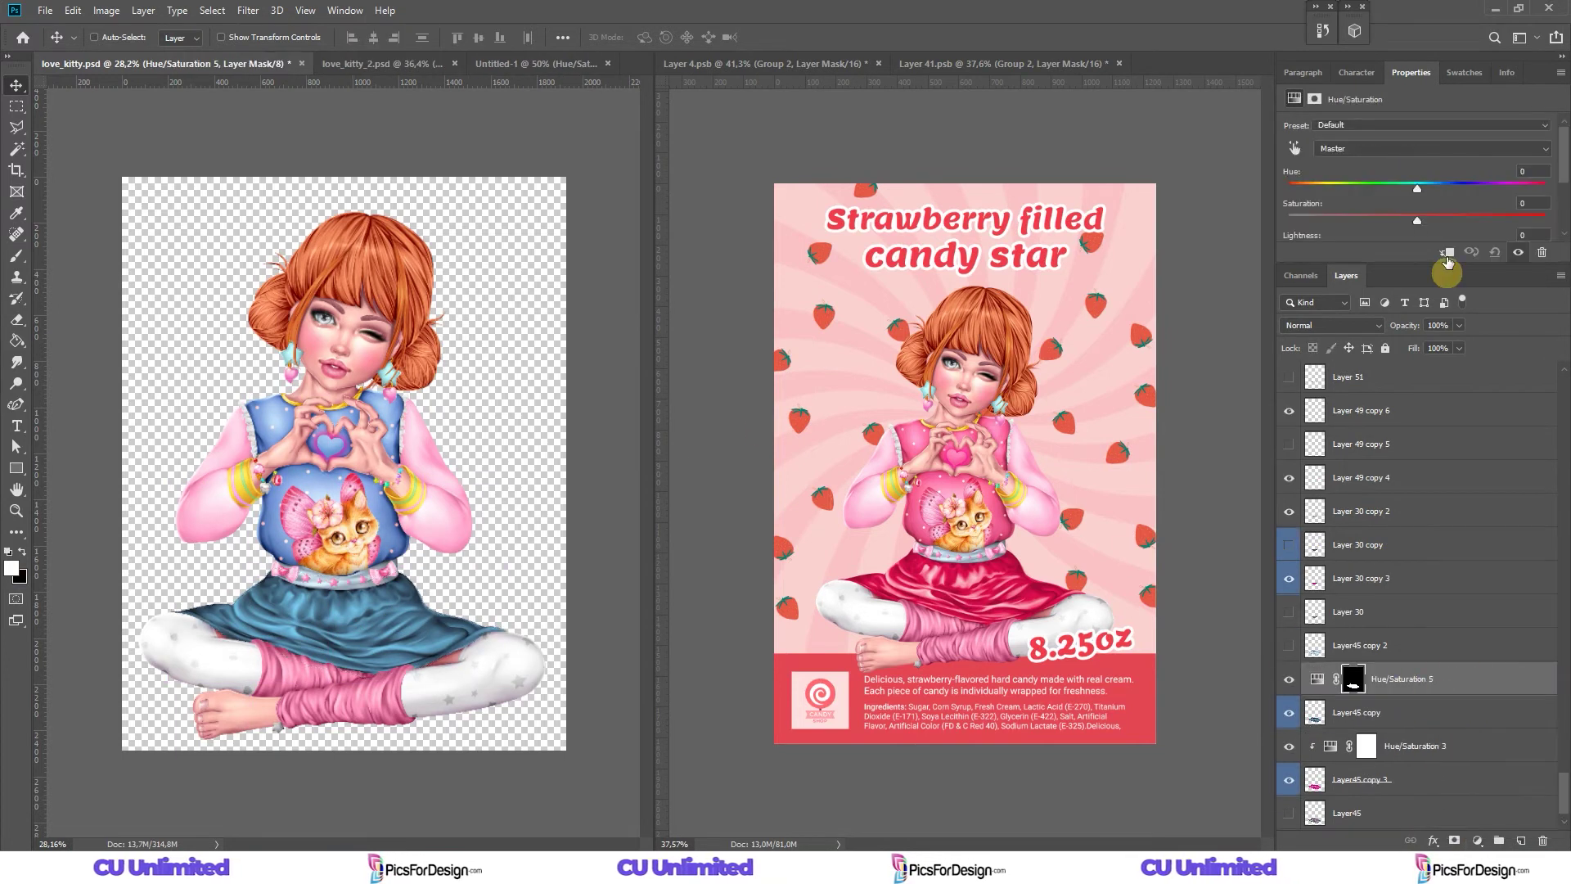
drag(1422, 187, 1433, 188)
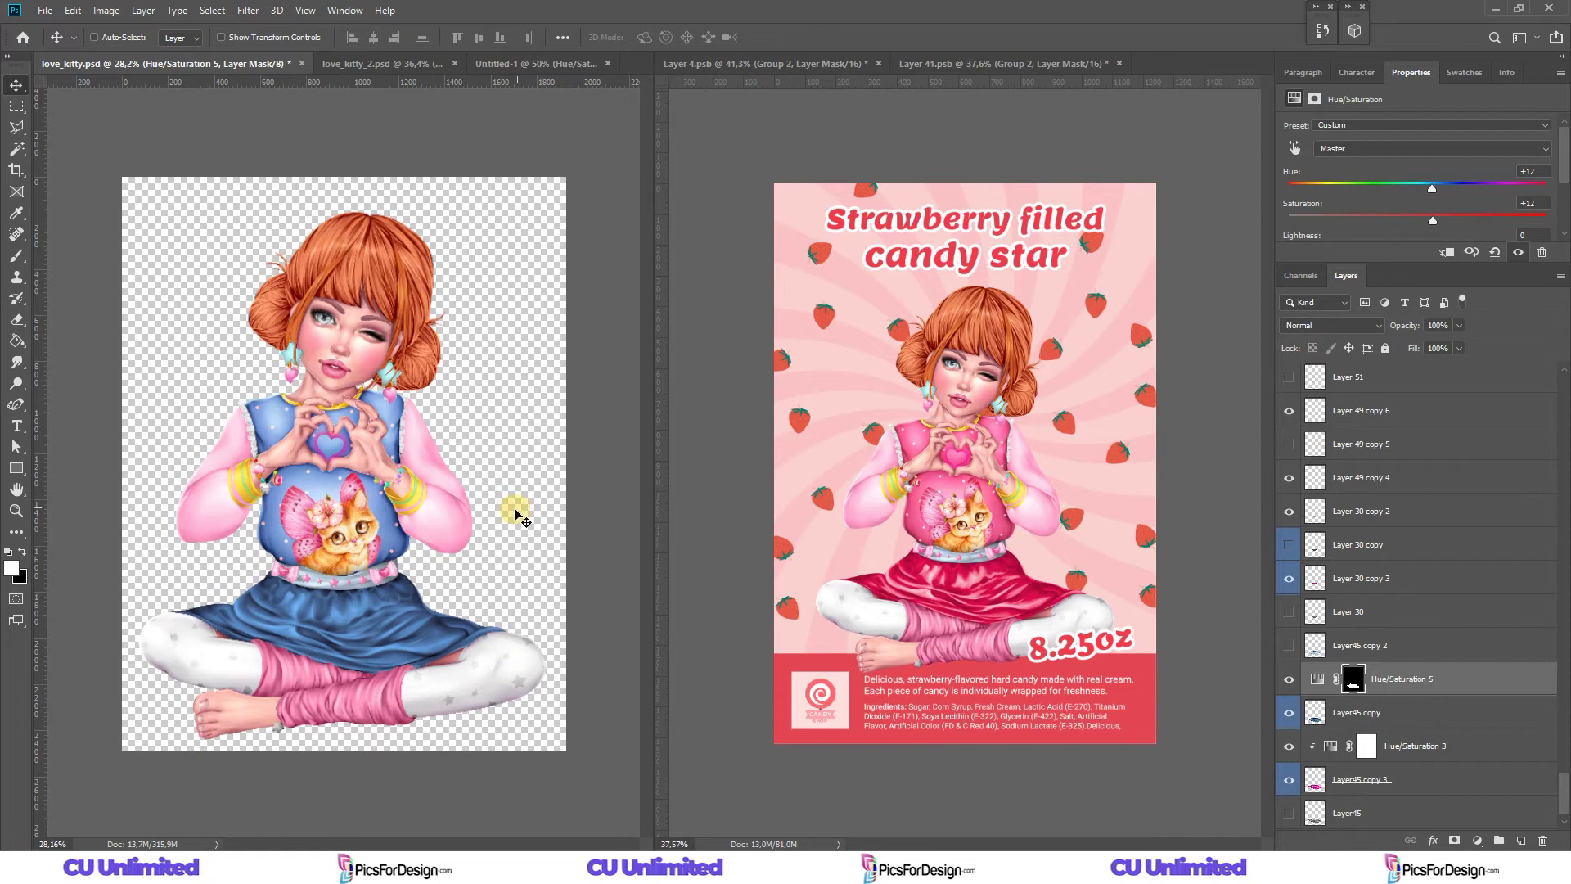
scroll(1391, 573, up, 5)
click(1359, 444)
click(1478, 841)
click(1486, 686)
mouse_move(1416, 188)
mouse_down()
mouse_move(1463, 190)
mouse_move(1329, 223)
mouse_up()
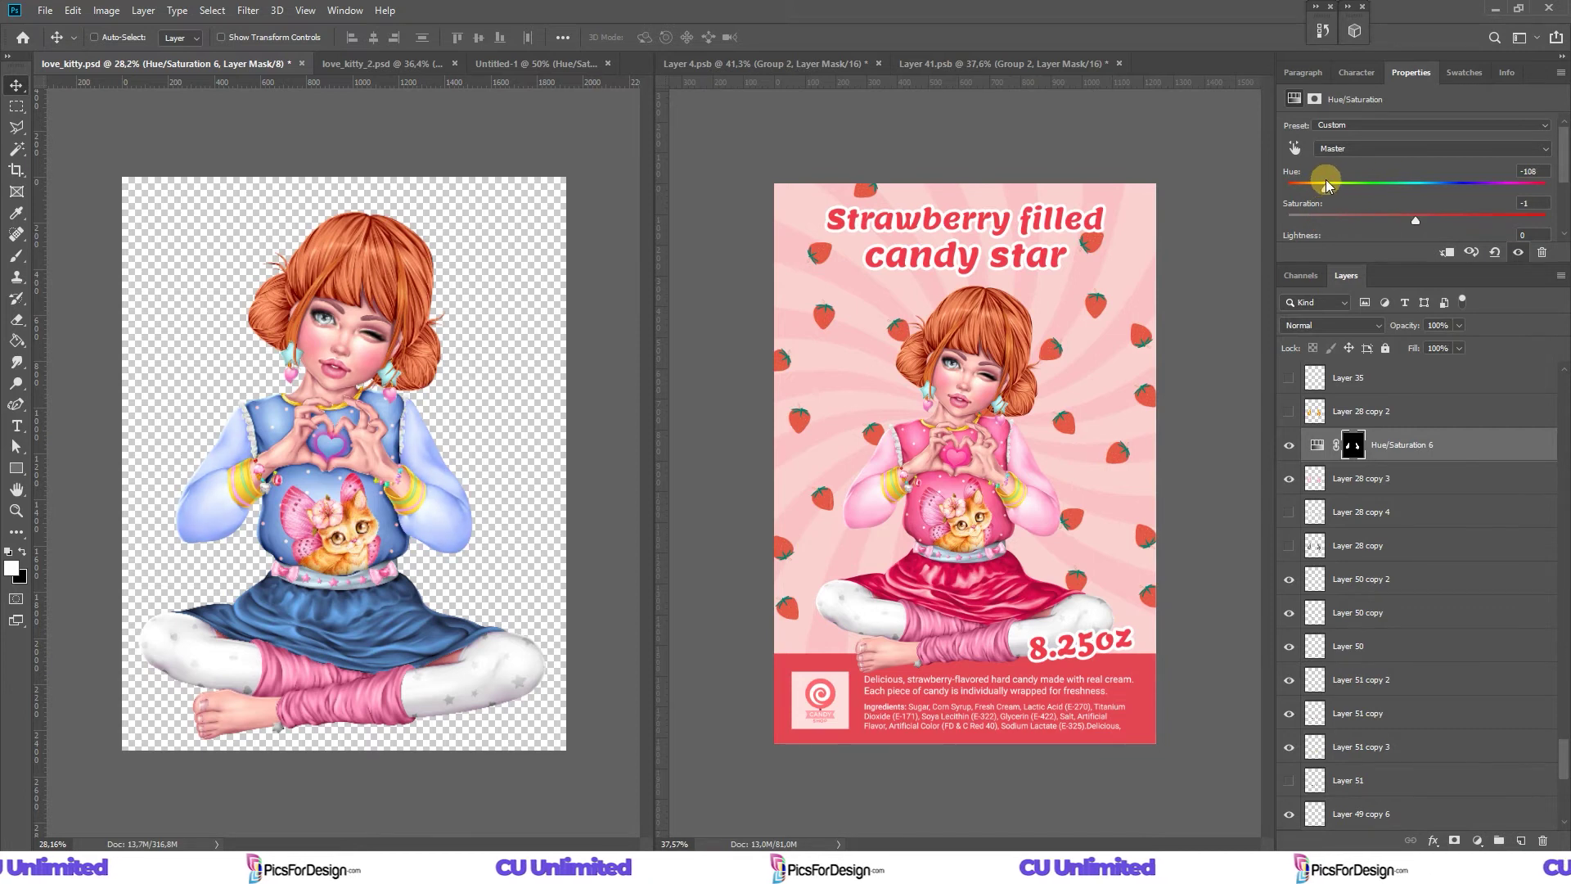
Add a masked Hue/Saturation layer shifting the leg warmers to blue.
click(1342, 579)
ctrl+click(1315, 578)
click(1477, 841)
click(1465, 689)
drag(1417, 183, 1316, 189)
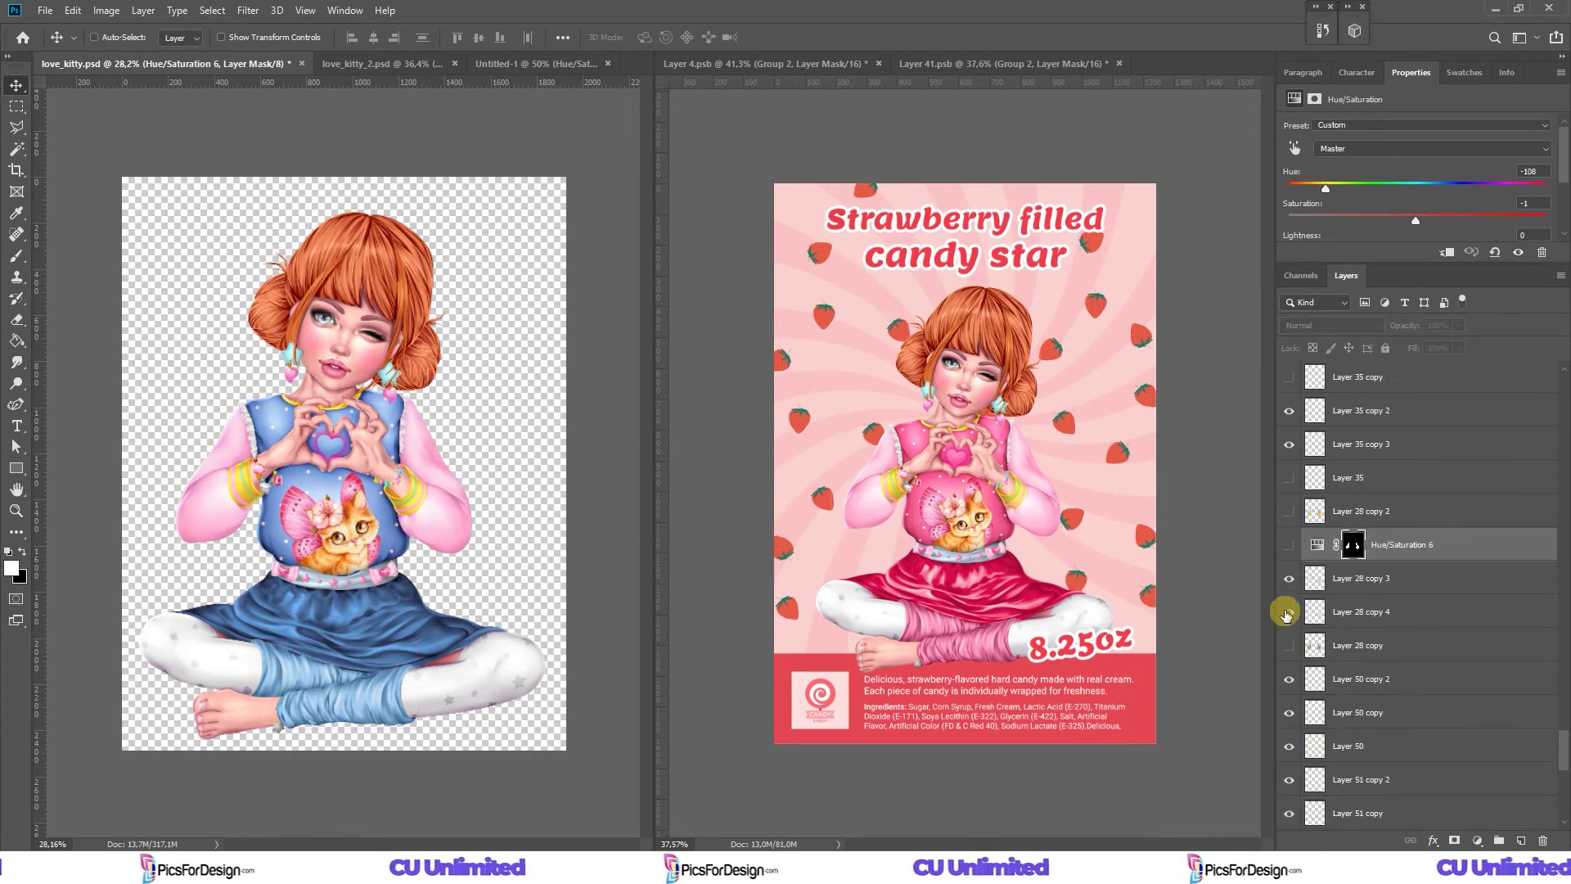
Swap to the Layer 28 copy sleeves and tint them blue with a colorized Hue/Saturation layer.
click(1289, 645)
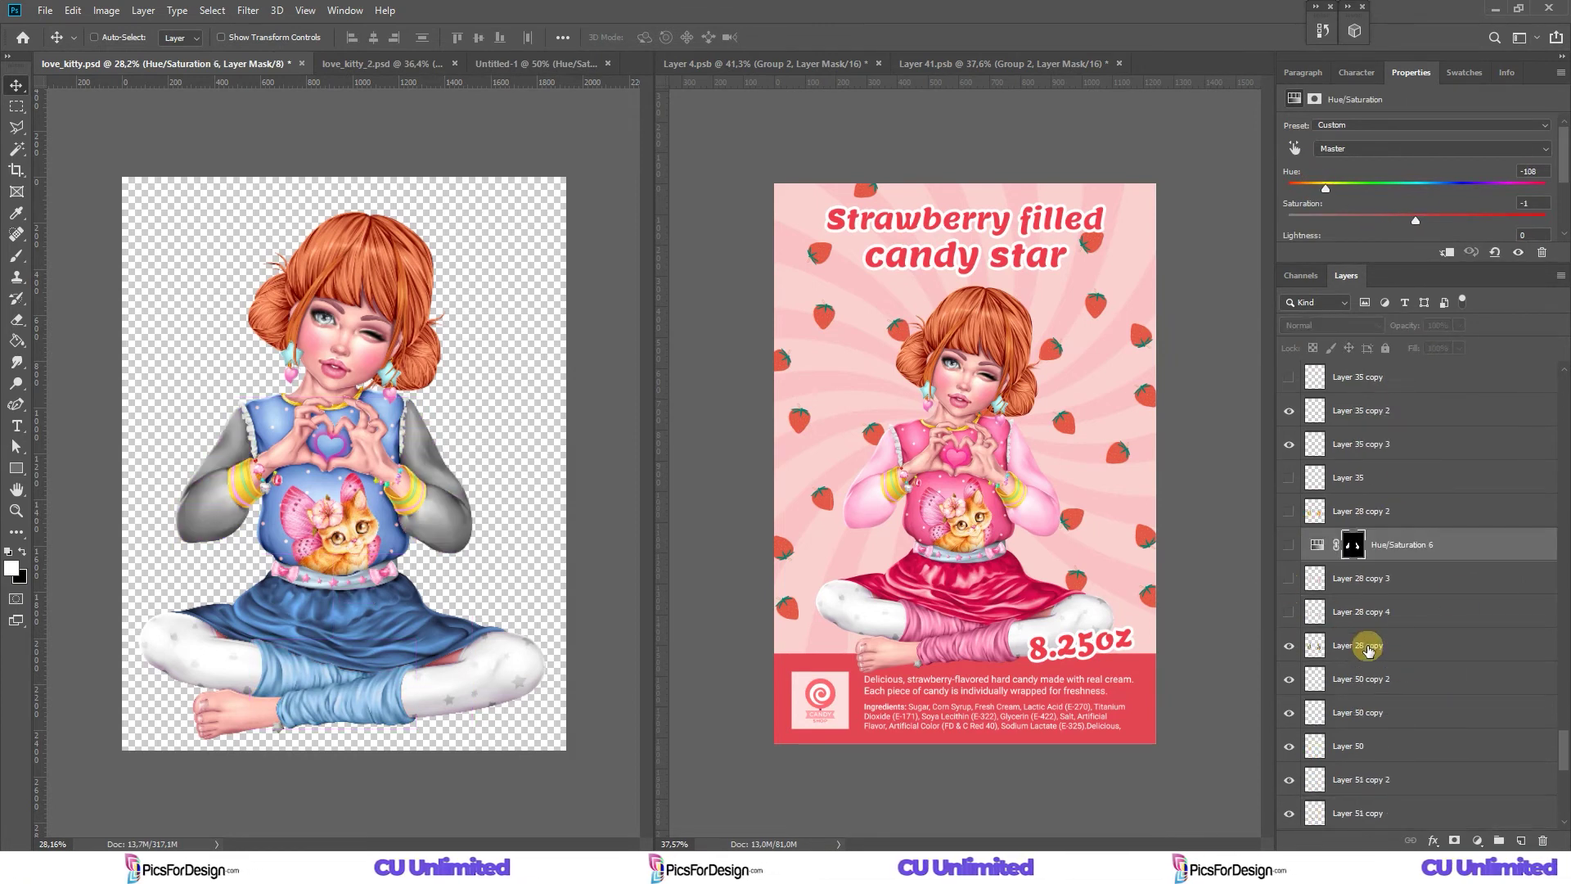
click(1369, 645)
ctrl+click(1315, 645)
click(1477, 841)
click(1465, 688)
scroll(1402, 216, down, 2)
click(1391, 236)
drag(1344, 149, 1442, 148)
drag(1352, 175, 1445, 178)
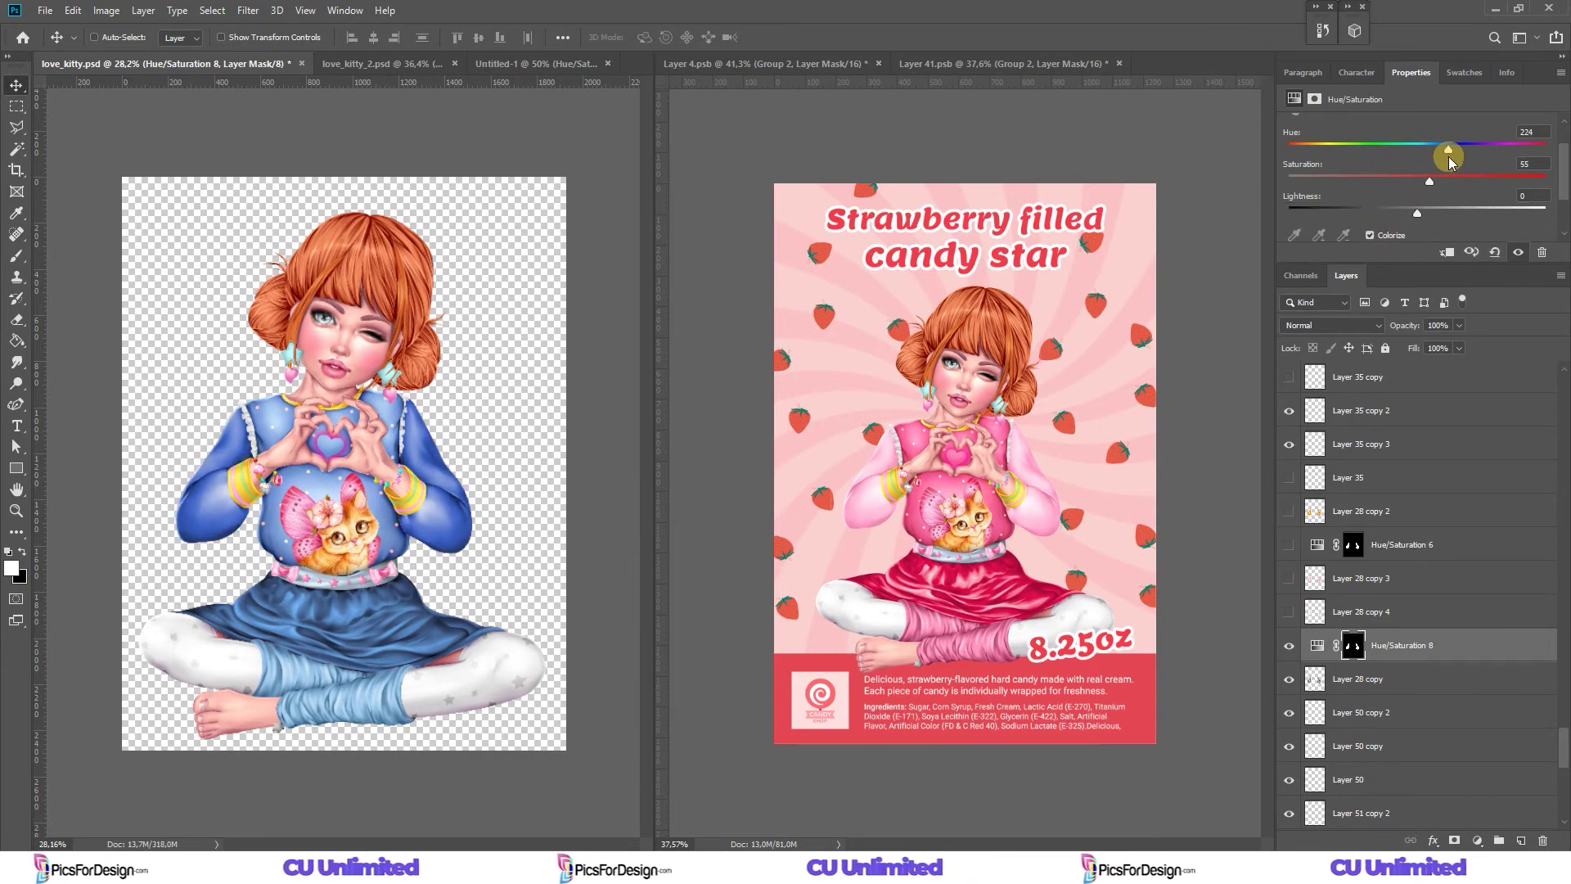
ctrl+click(393, 446)
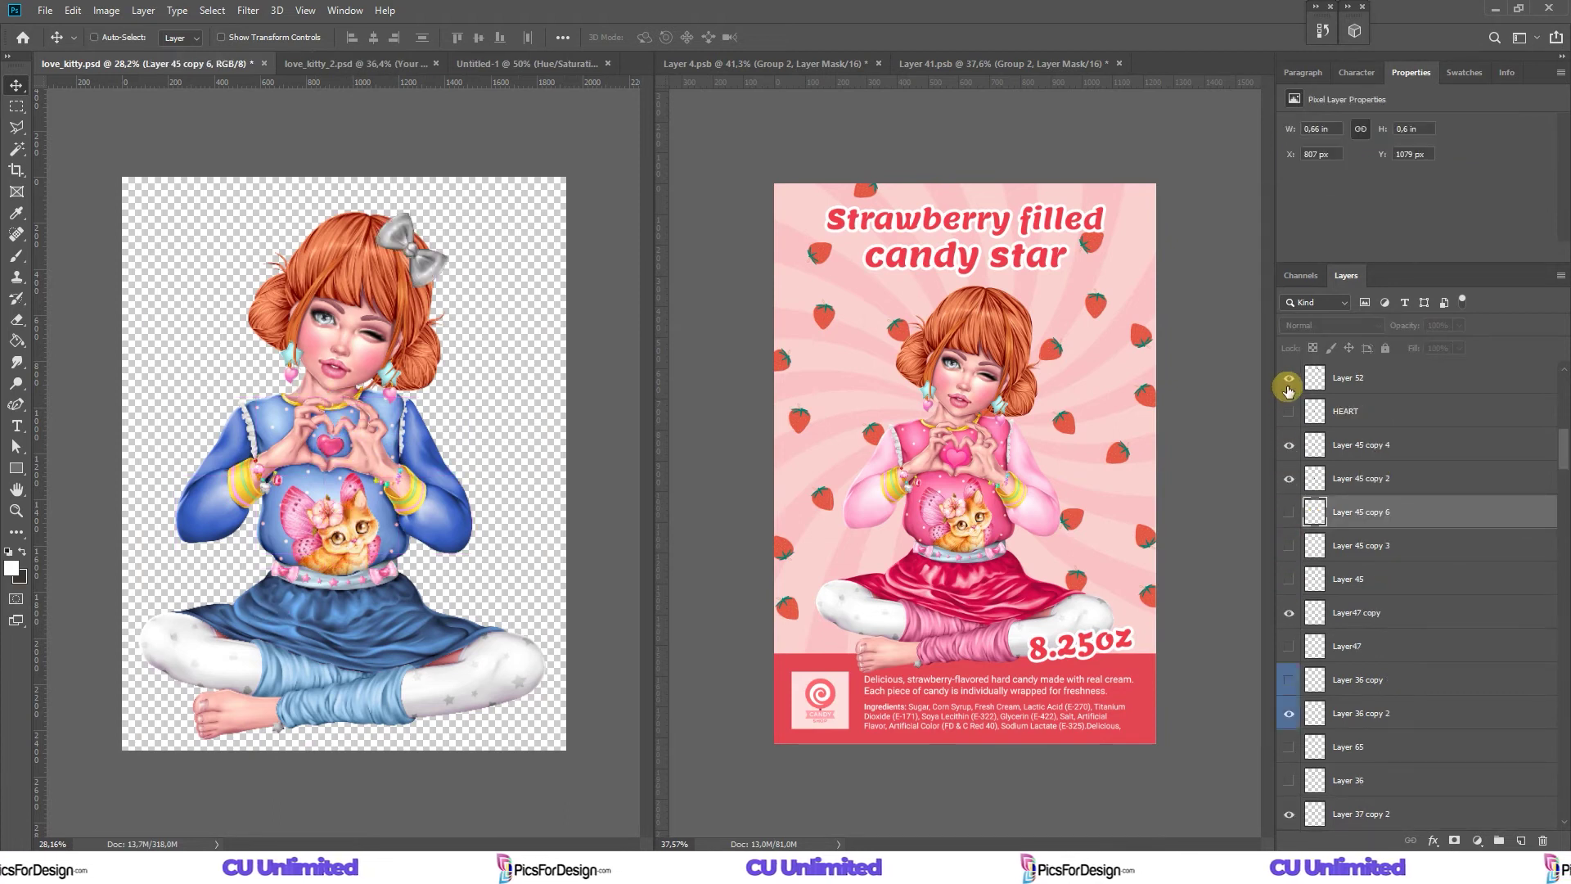
Copy Merged the whole blue girl artwork.
key(ctrl+a)
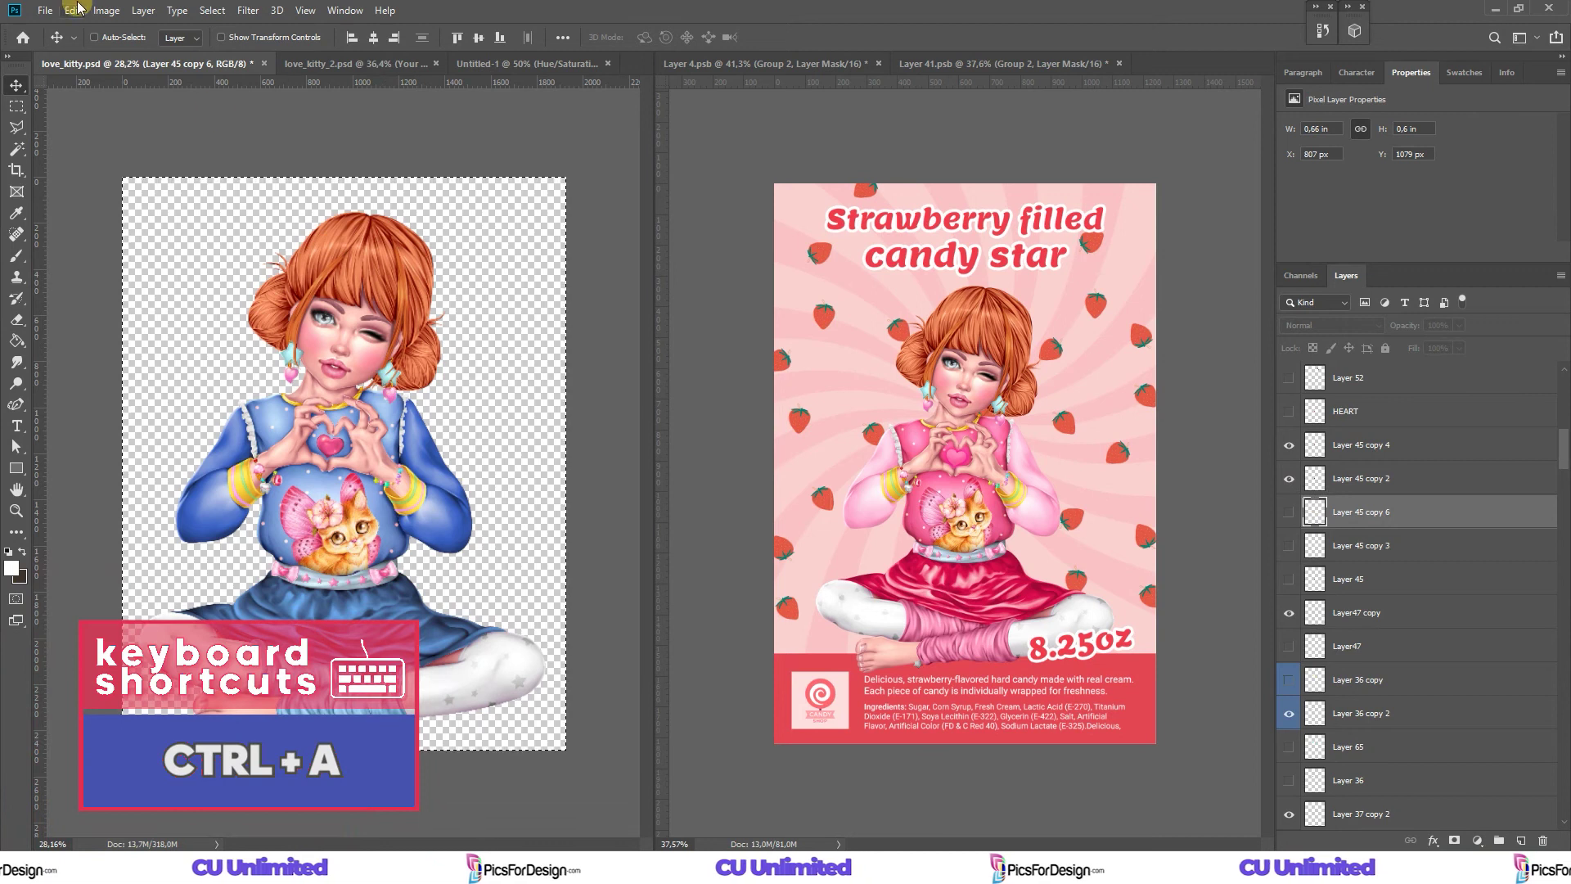
click(82, 13)
click(114, 141)
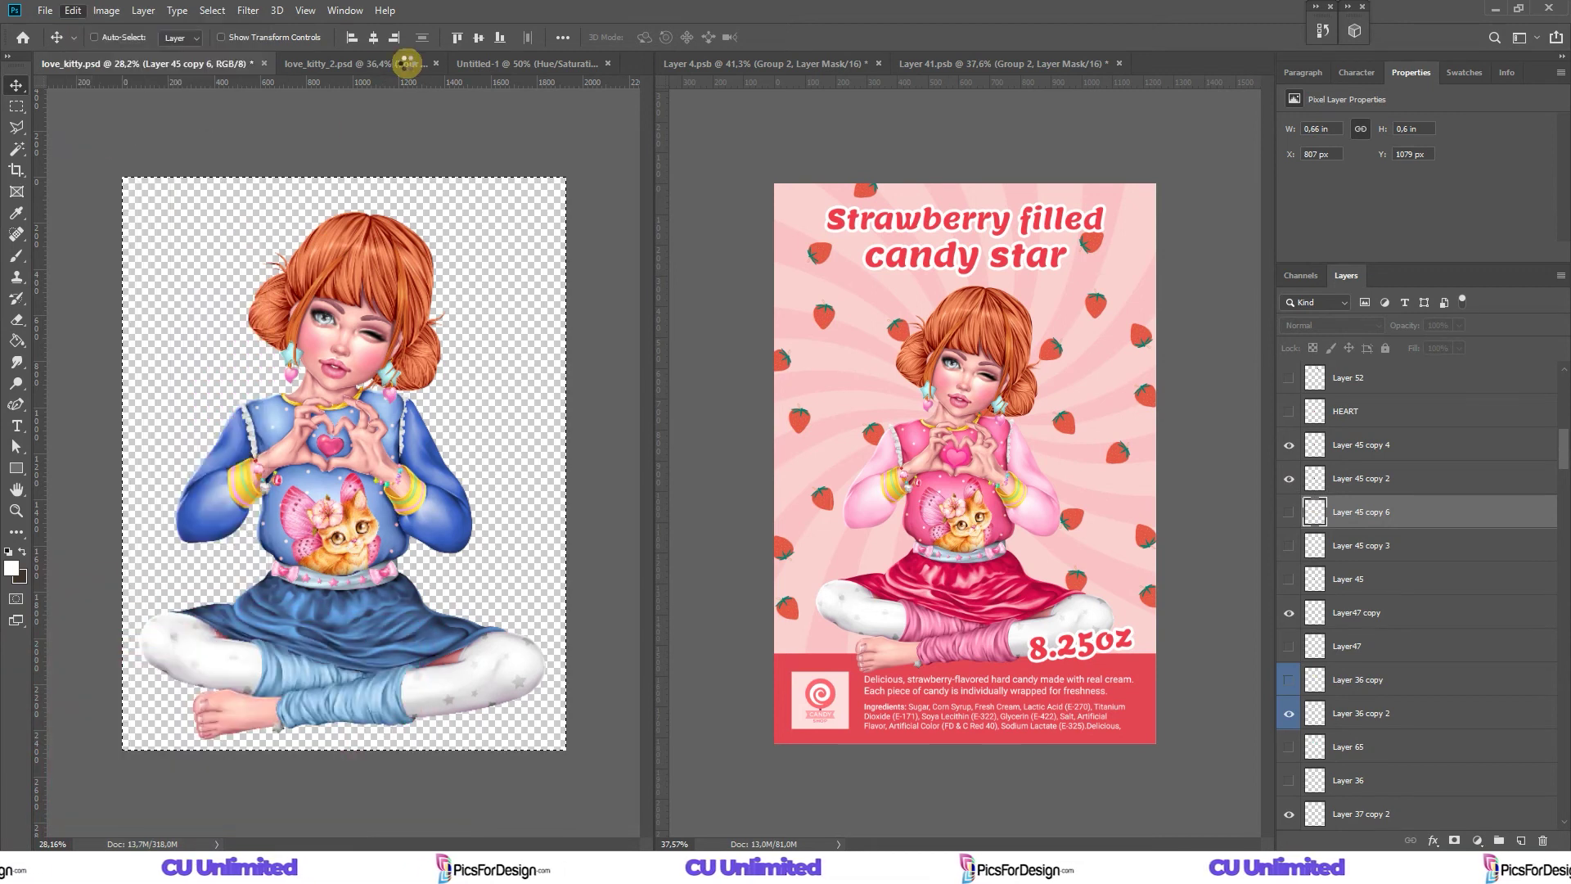
Paste the blue girl into the poster's Layer 7 smart object, then save and close it.
click(366, 63)
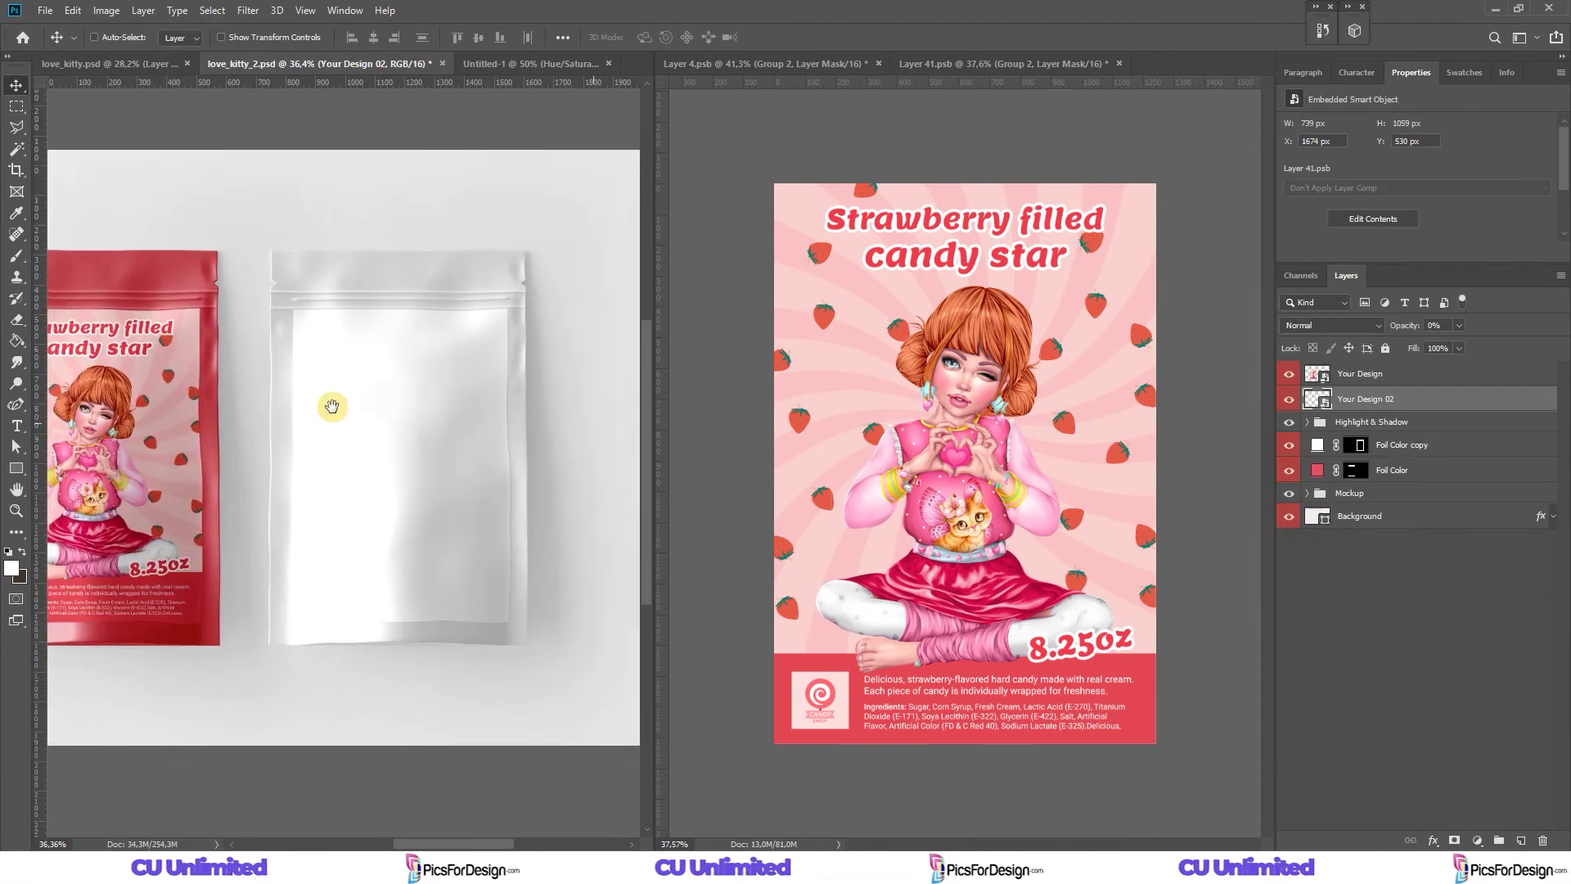
click(919, 565)
double_click(1326, 546)
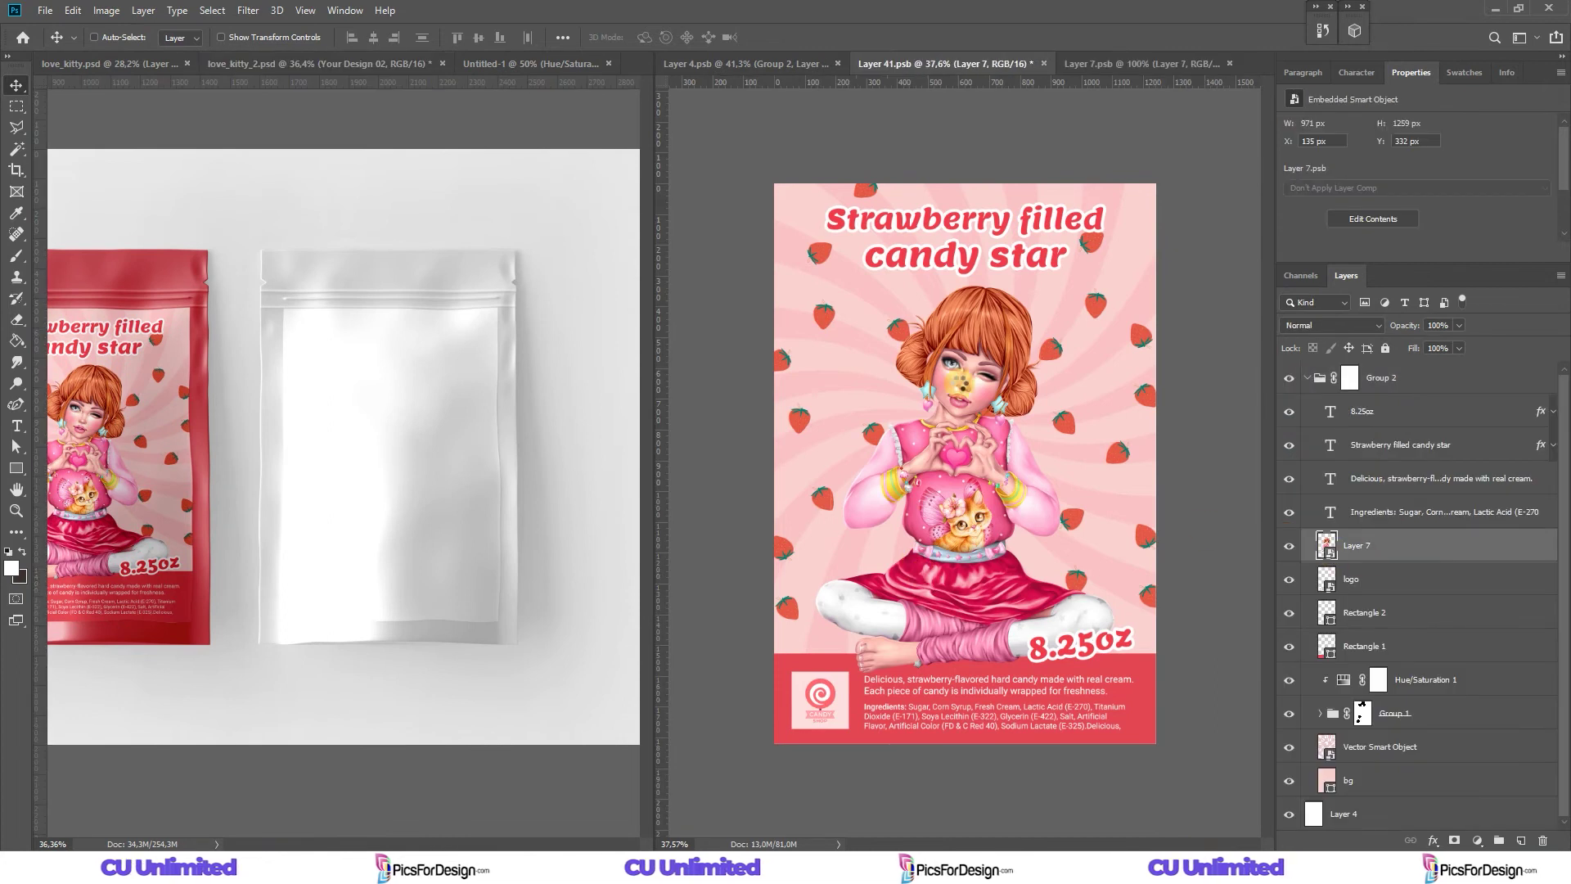
key(ctrl+v)
key(ctrl+s)
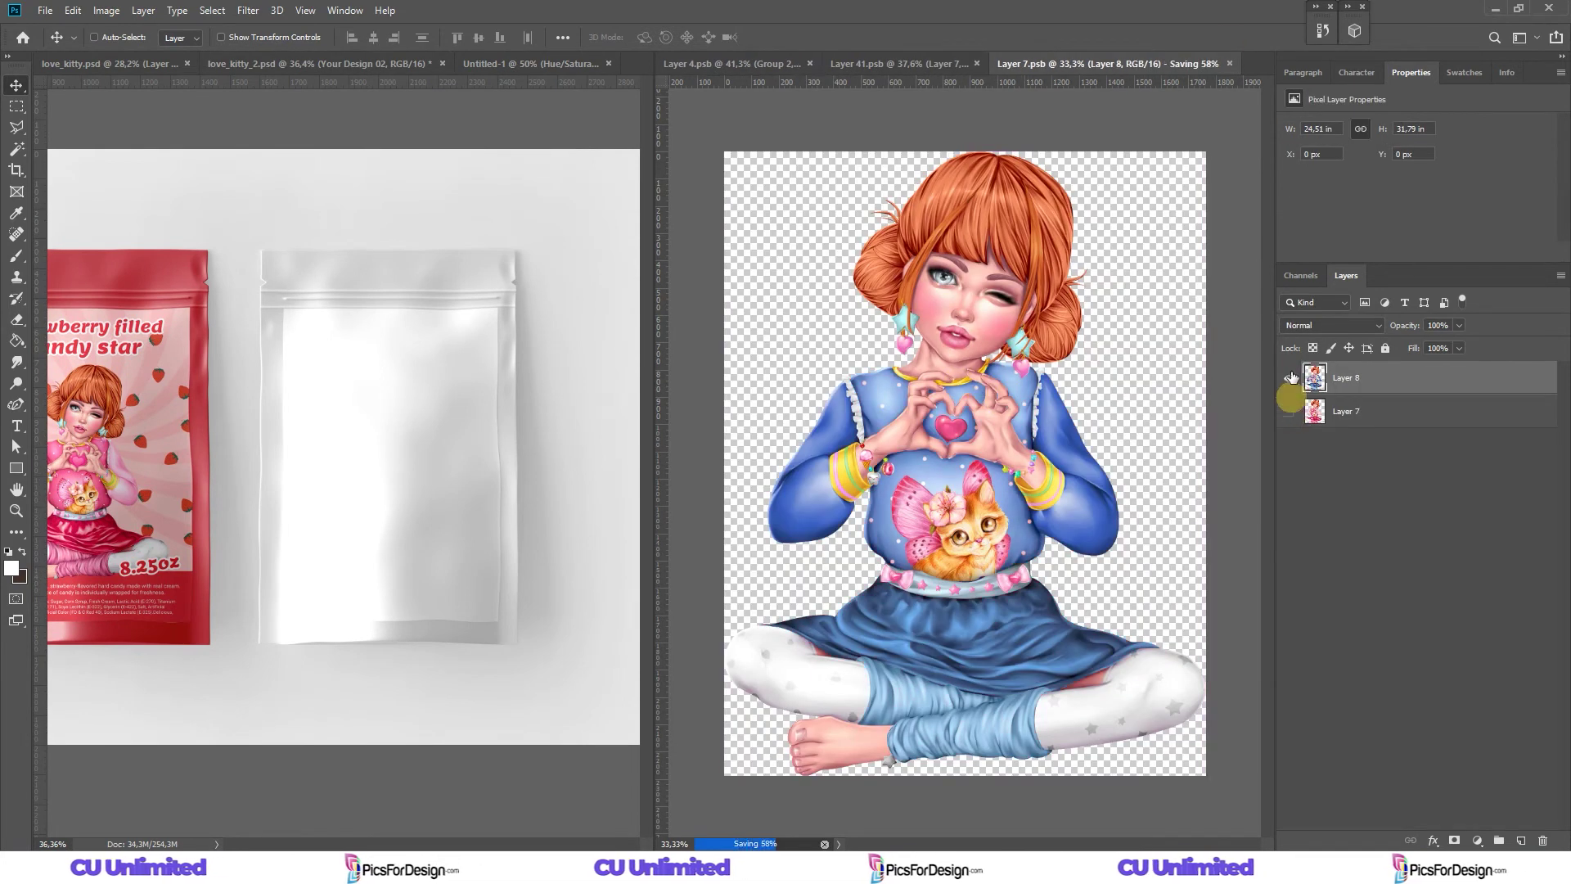
drag(1108, 63, 1177, 180)
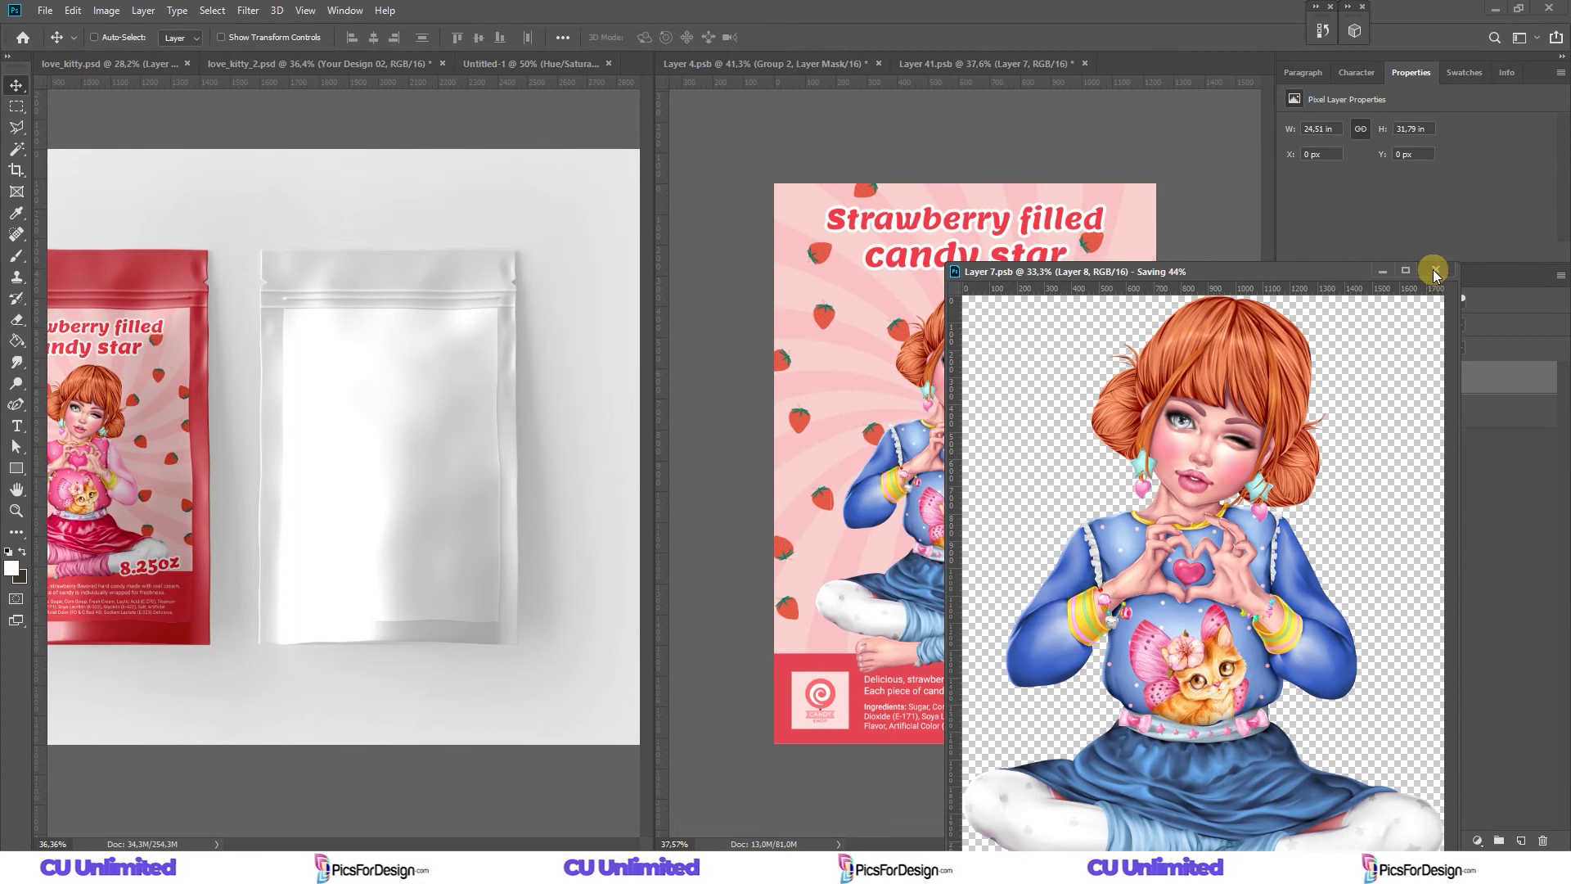
key(ctrl+w)
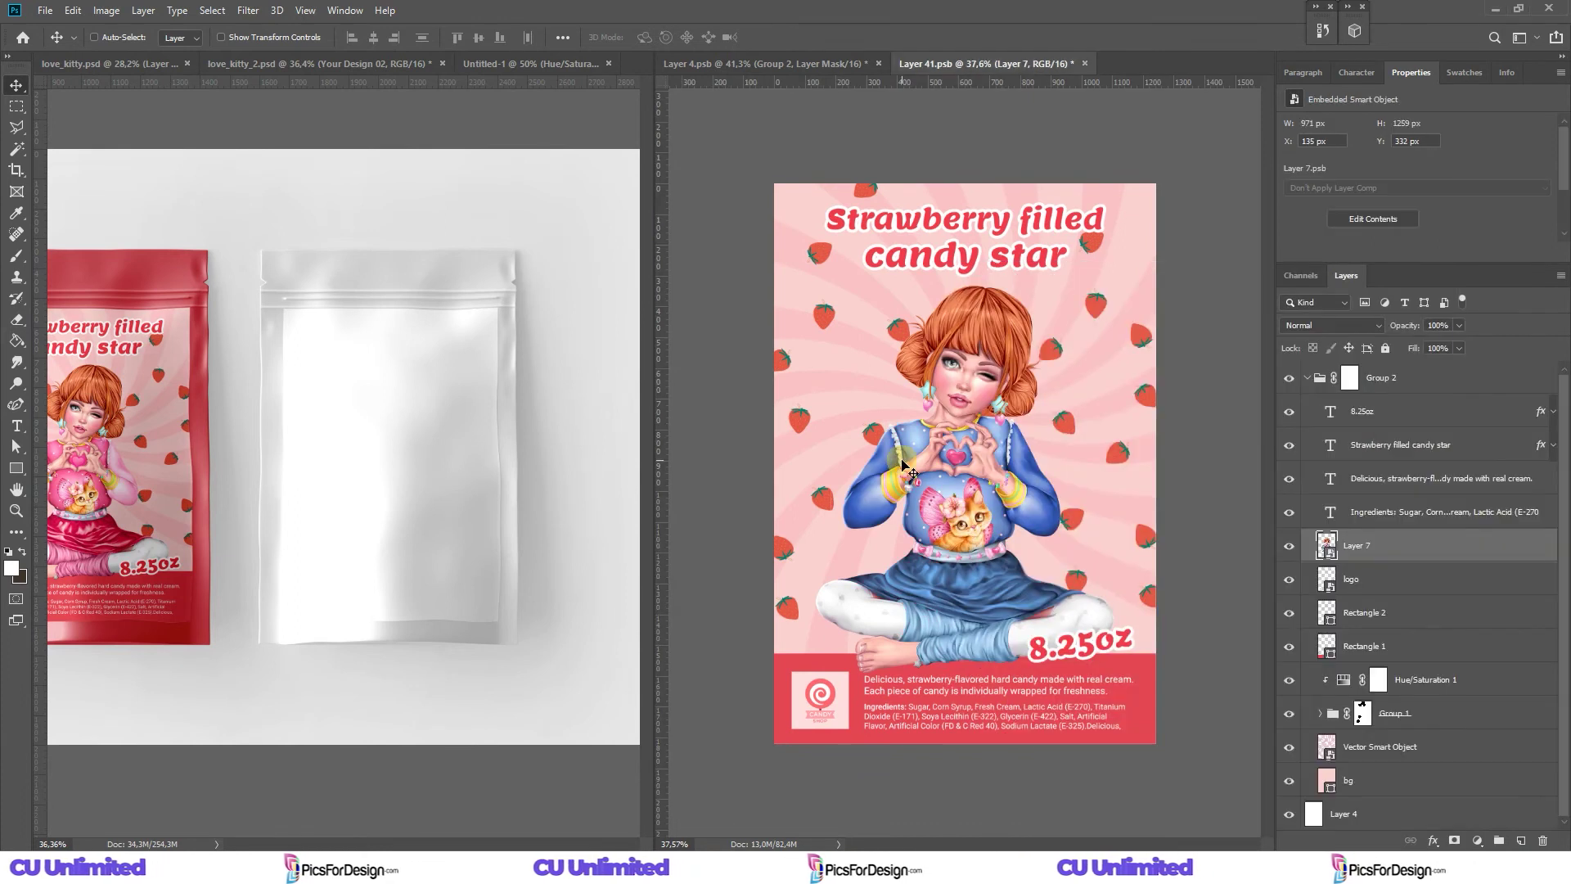
Recolour the bottom band, 8.25oz text and Strawberry title with the sampled sleeve blue.
double_click(1326, 646)
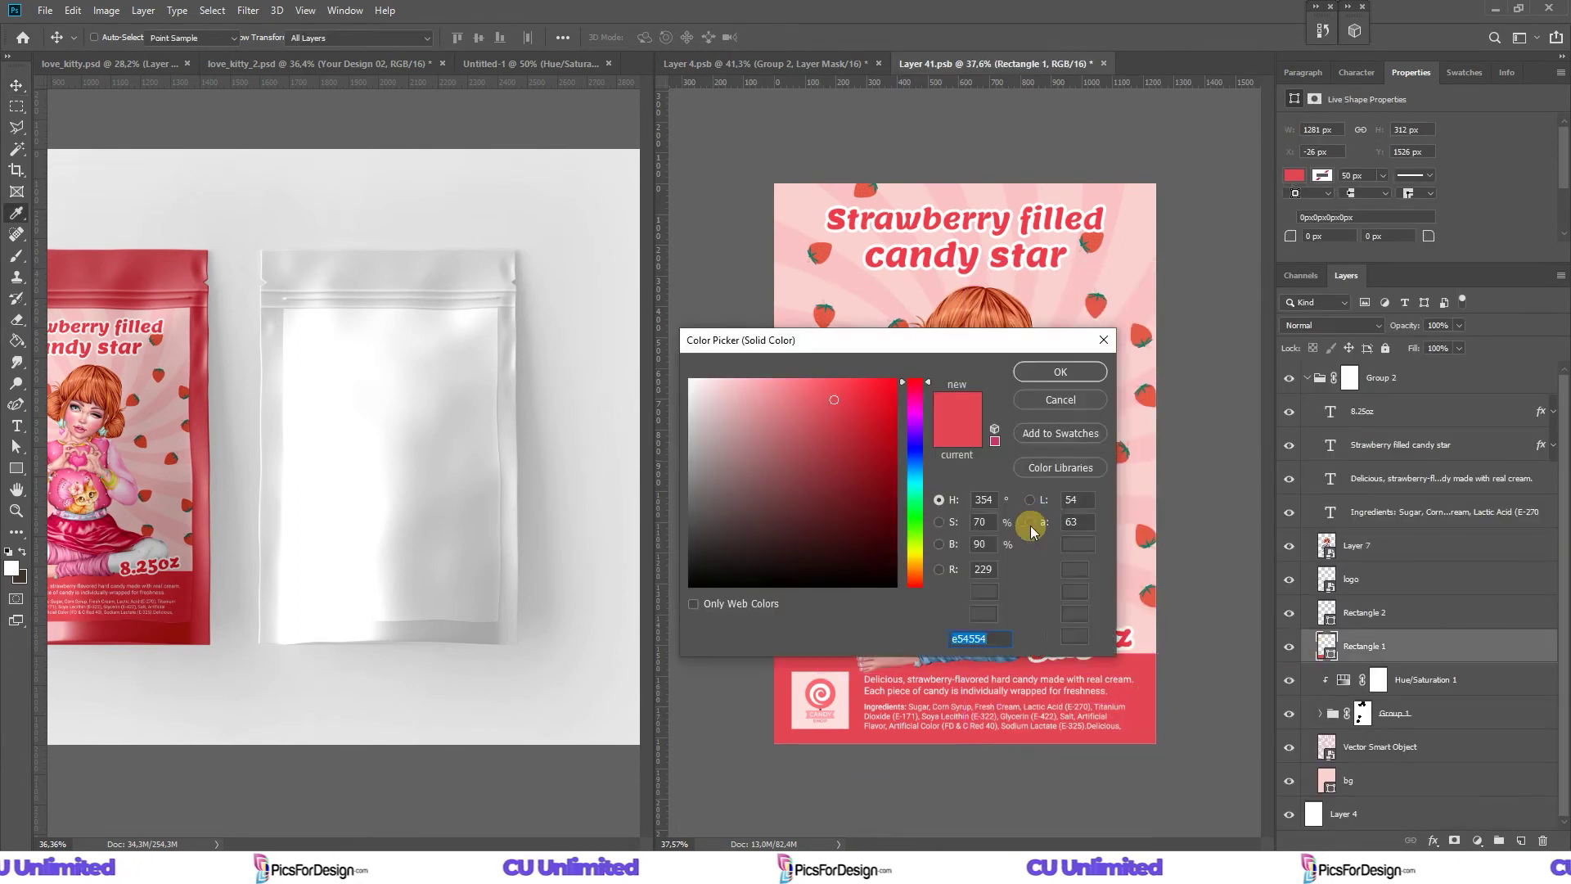
click(1045, 506)
click(1491, 419)
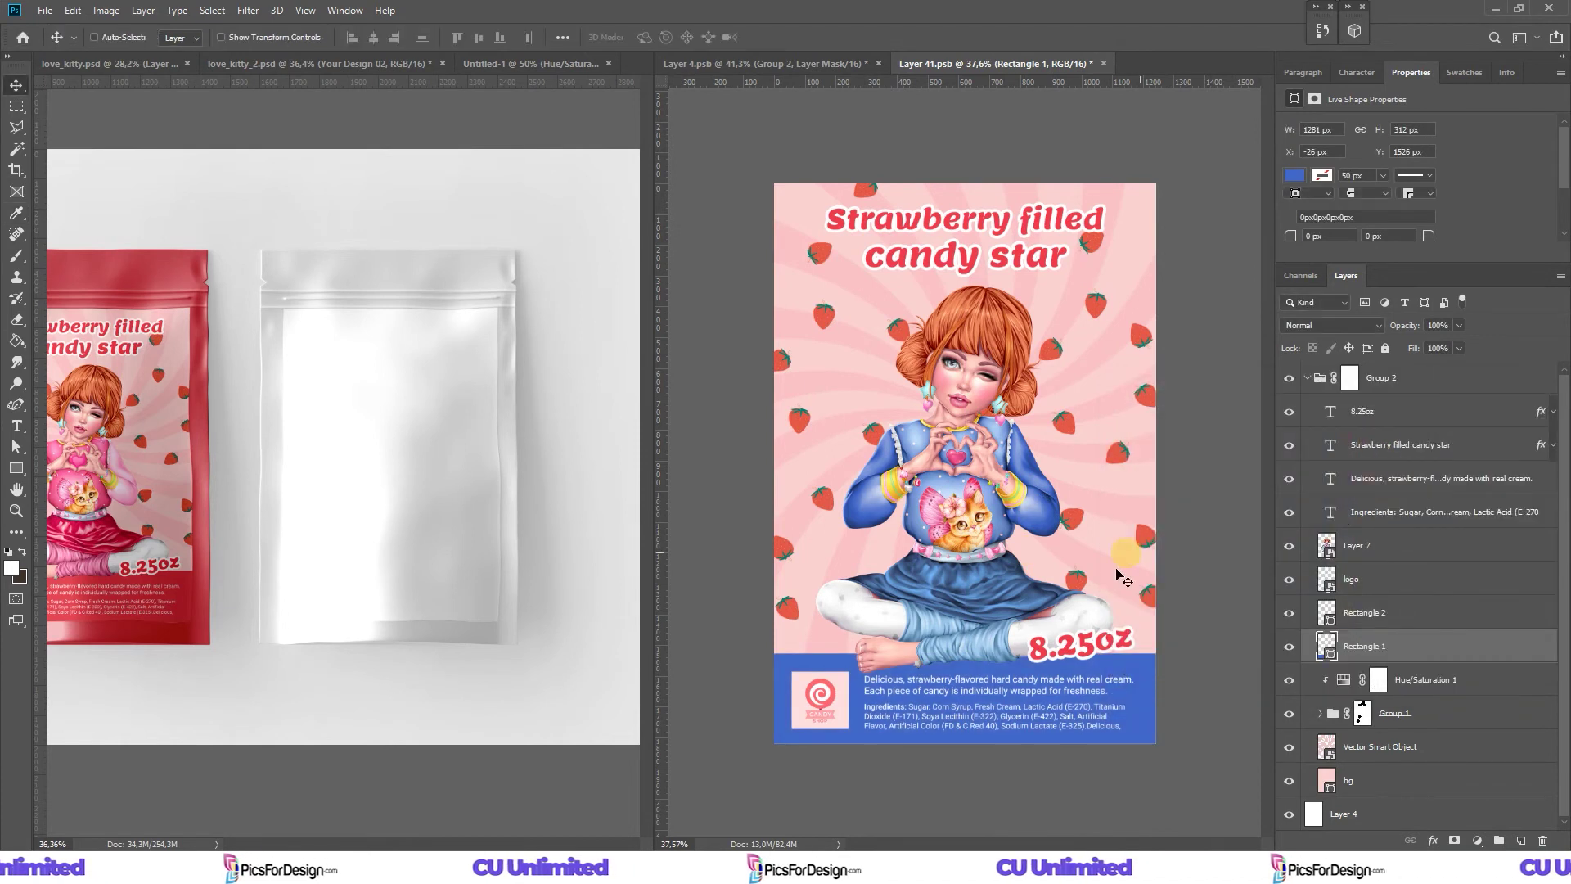
click(1383, 410)
click(1400, 233)
click(1091, 663)
click(1491, 419)
click(1400, 444)
click(1400, 233)
click(1080, 646)
click(1491, 420)
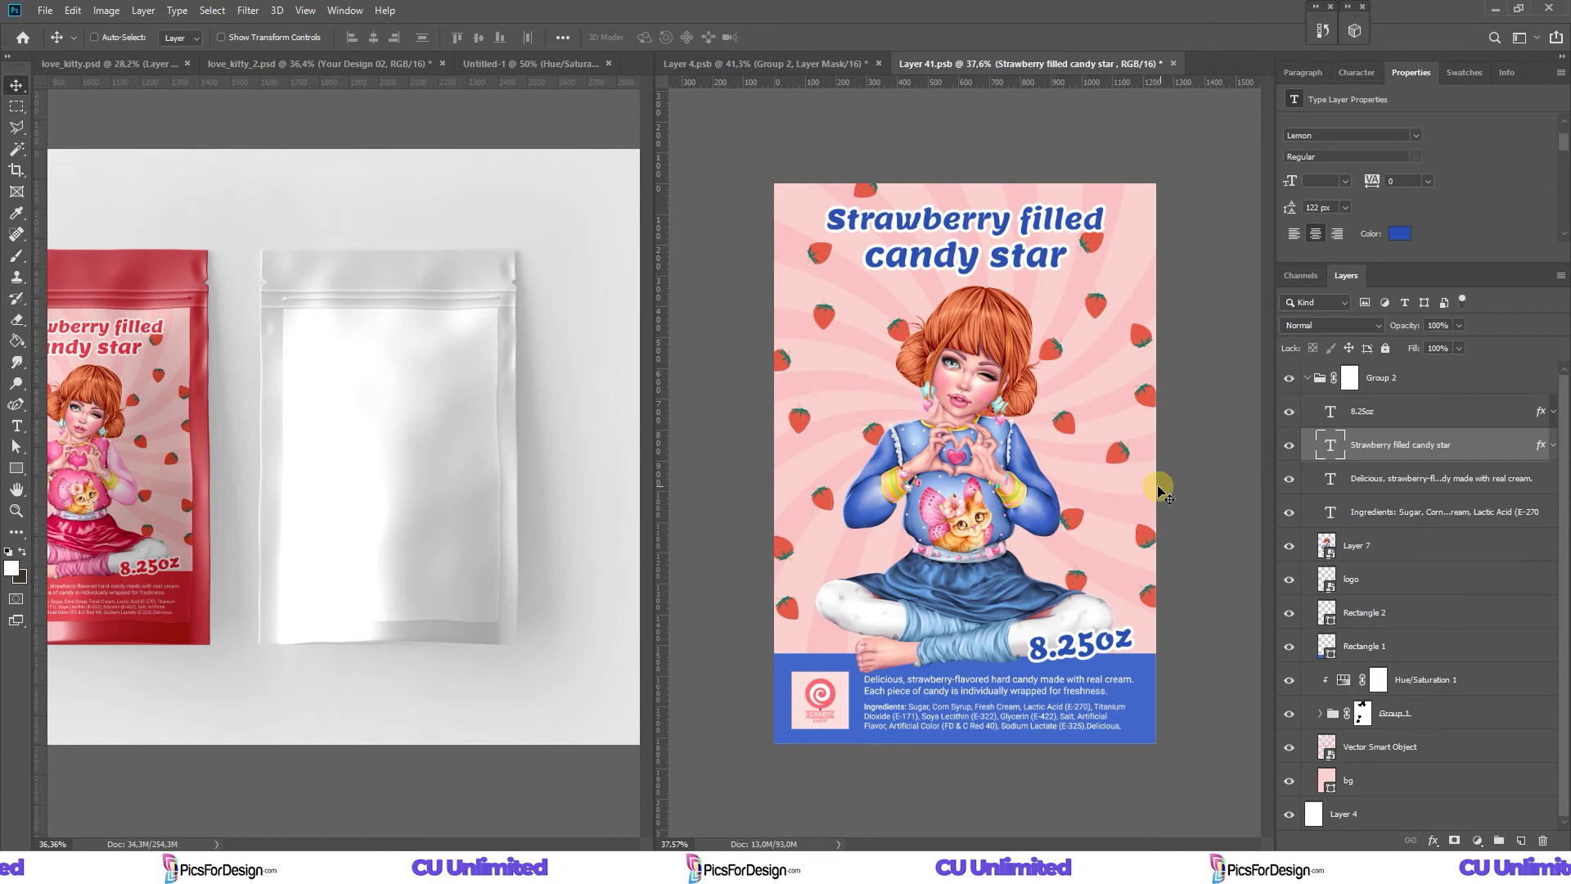
Group the sunburst and bg layers and add a clipped Hue/Saturation at Hue -111 for lavender.
click(1383, 780)
shift+click(1383, 746)
key(ctrl+g)
click(1478, 840)
click(1473, 684)
alt+click(1338, 746)
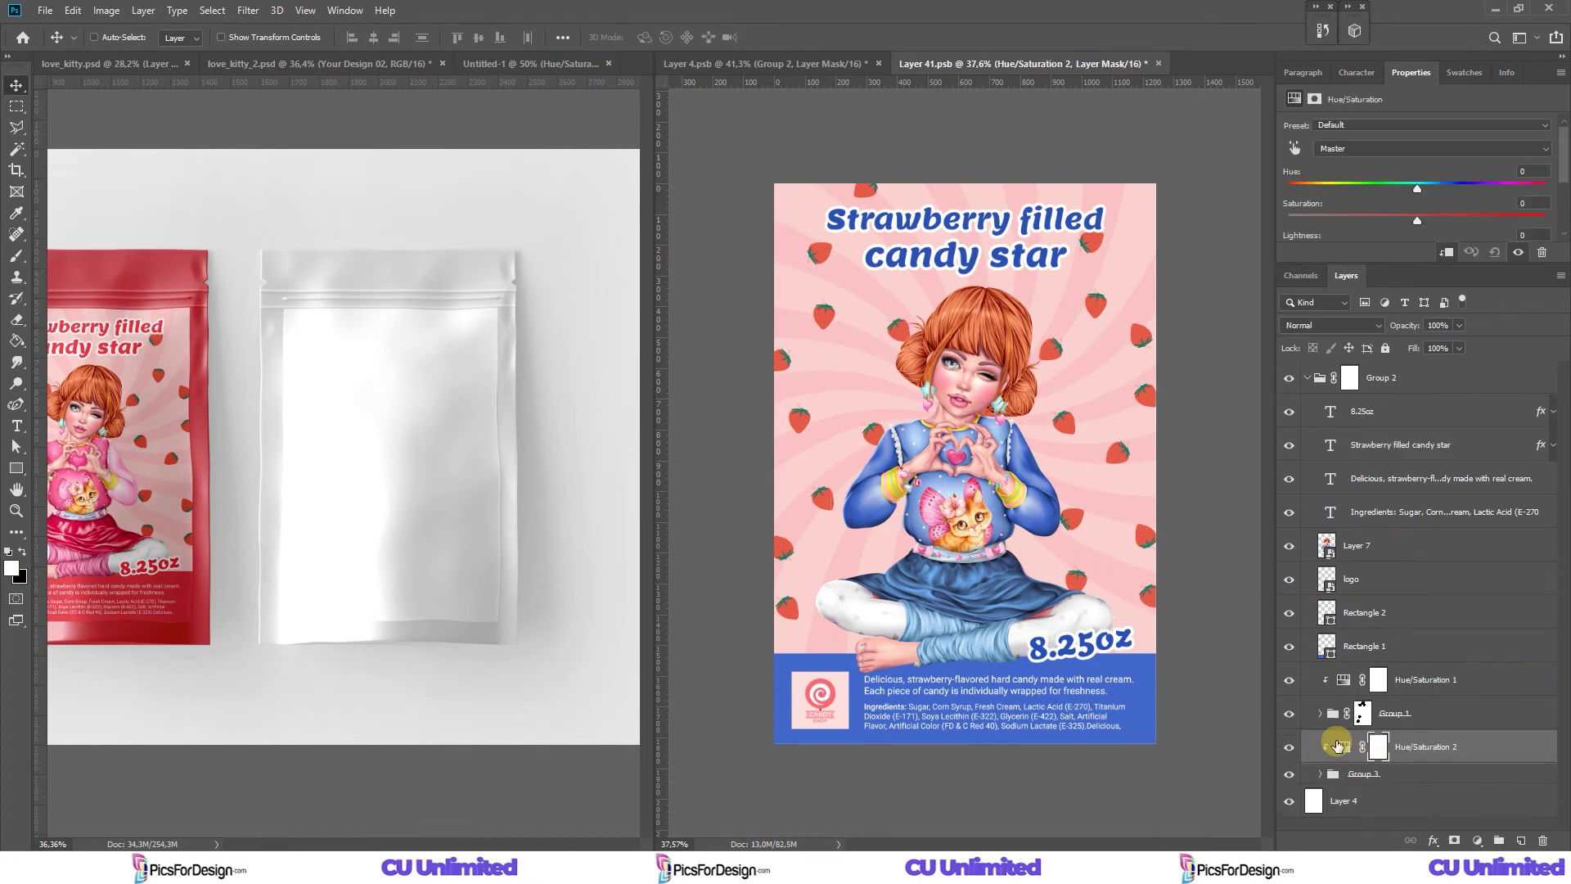
drag(1359, 190, 1327, 182)
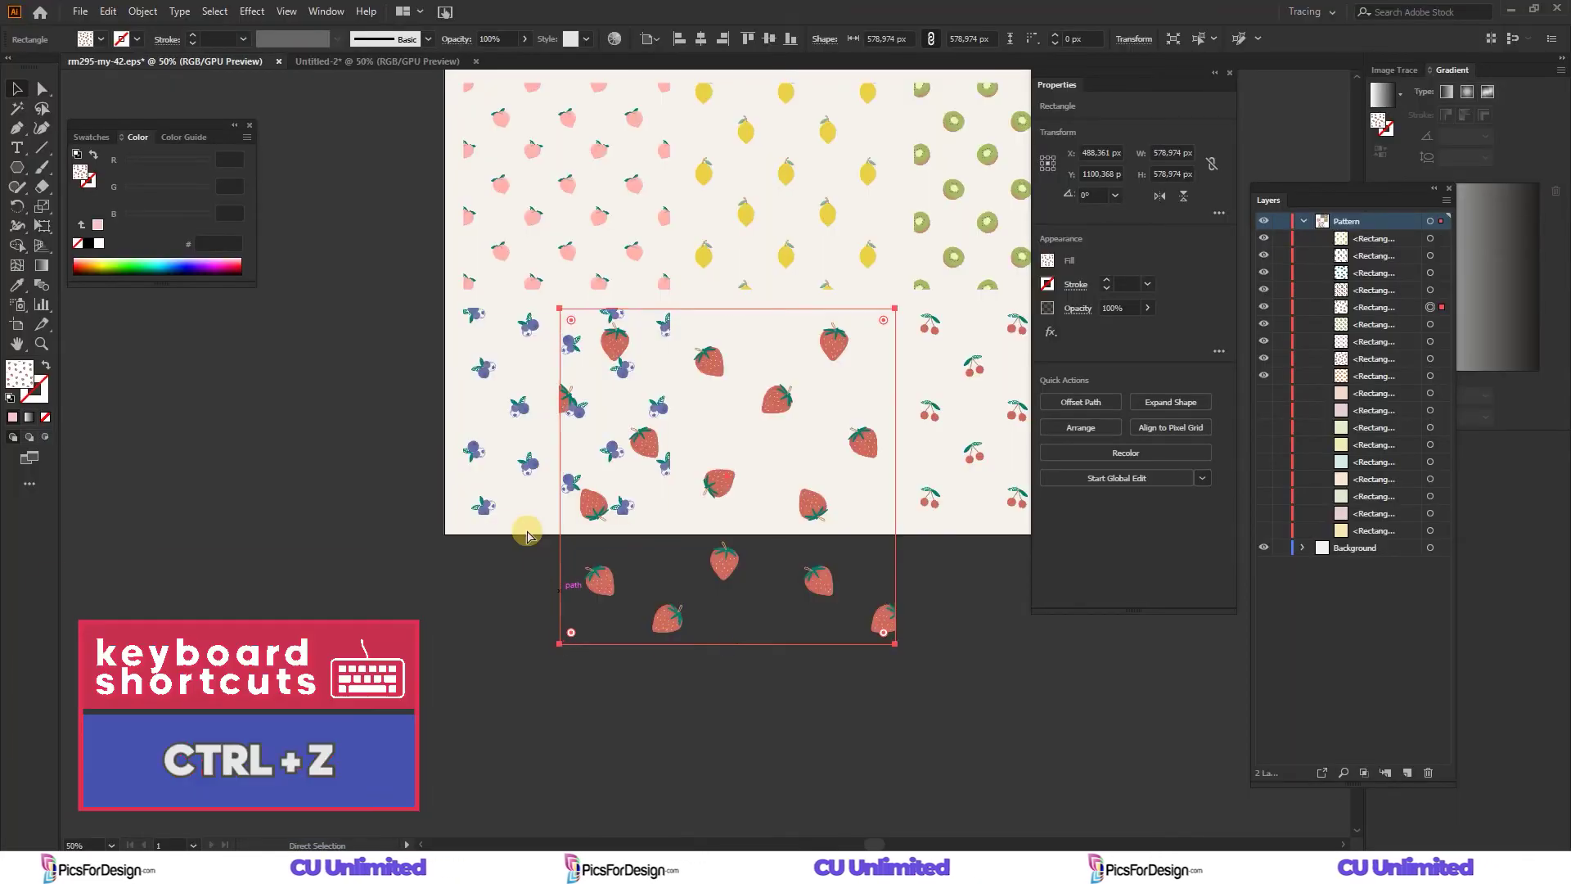
In Illustrator, undo the strawberry tile move and select the blueberry pattern tile.
key(ctrl+z)
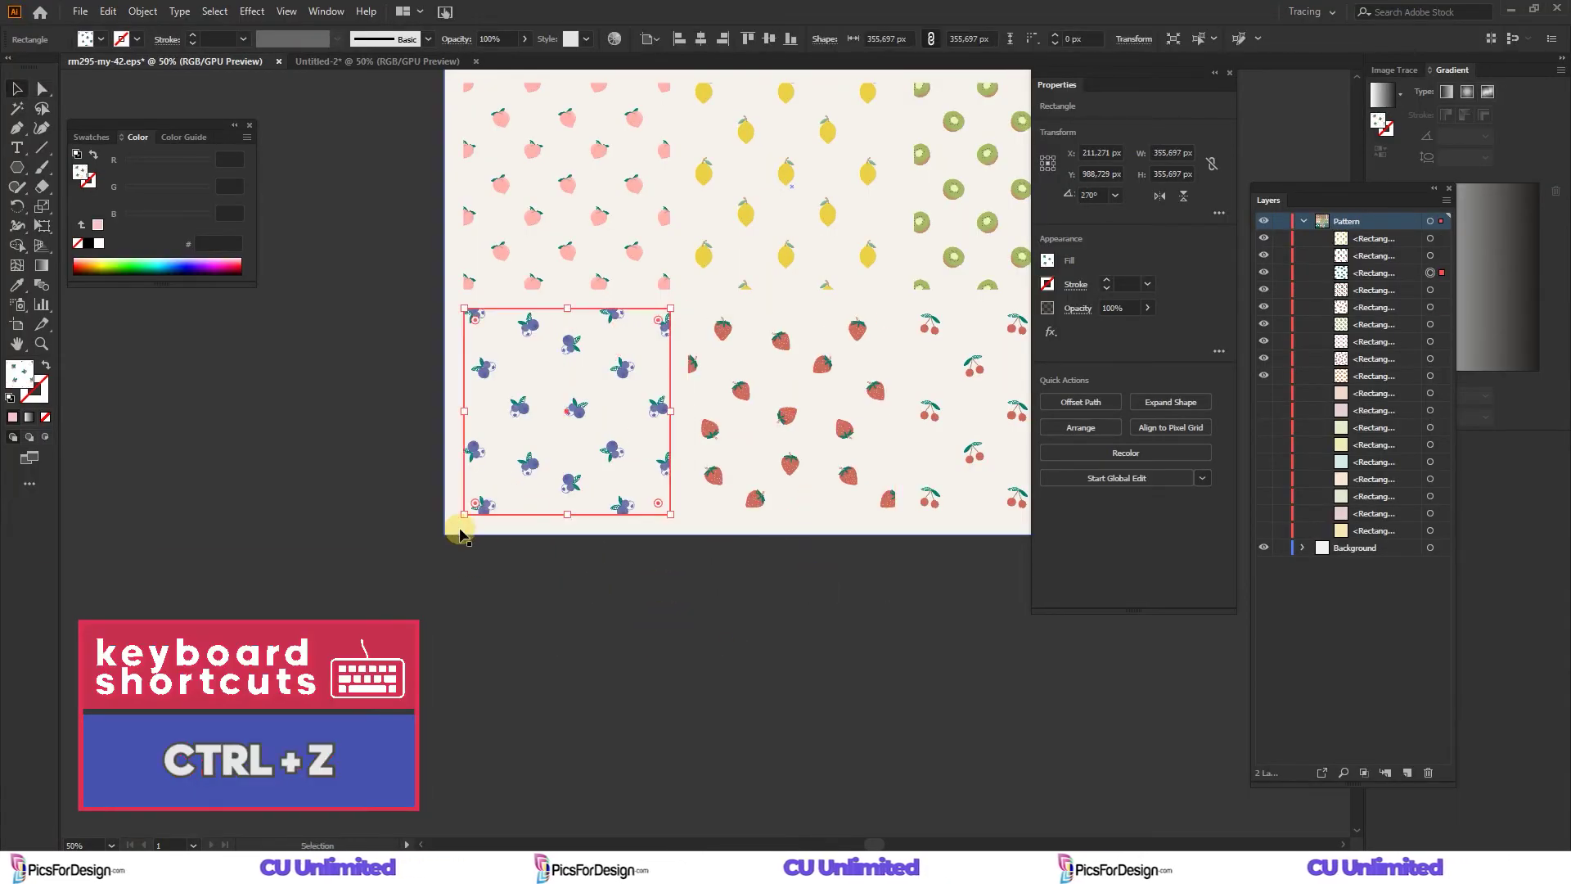
drag(464, 514, 267, 669)
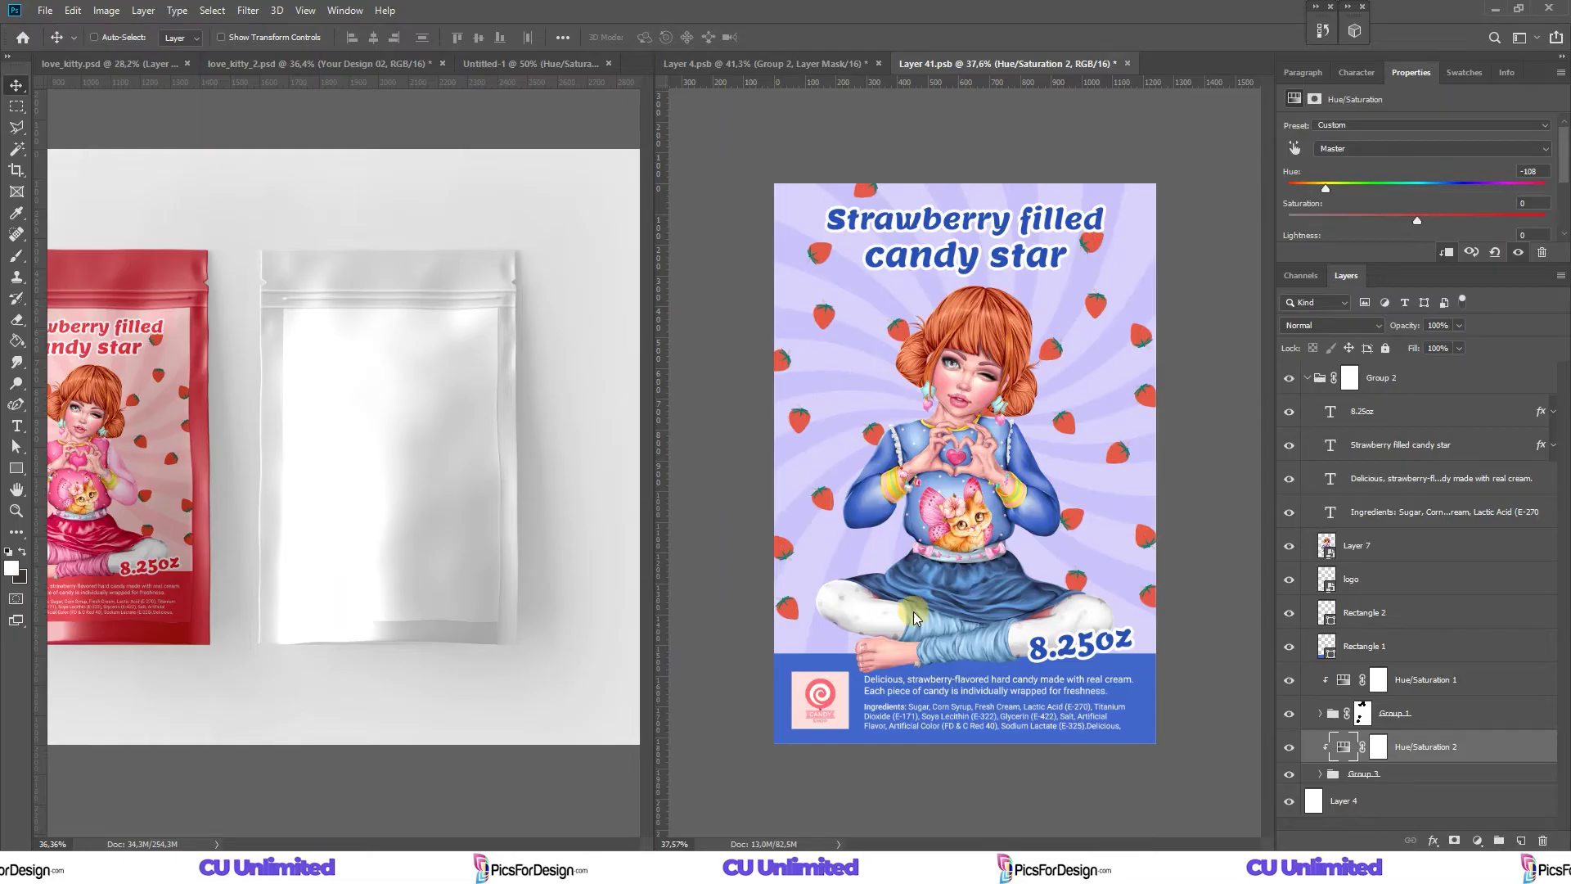
Hide the strawberry Group 1 and paste the blueberry tile as an enlarged, duplicated smart object.
click(1295, 713)
click(1395, 677)
key(ctrl+v)
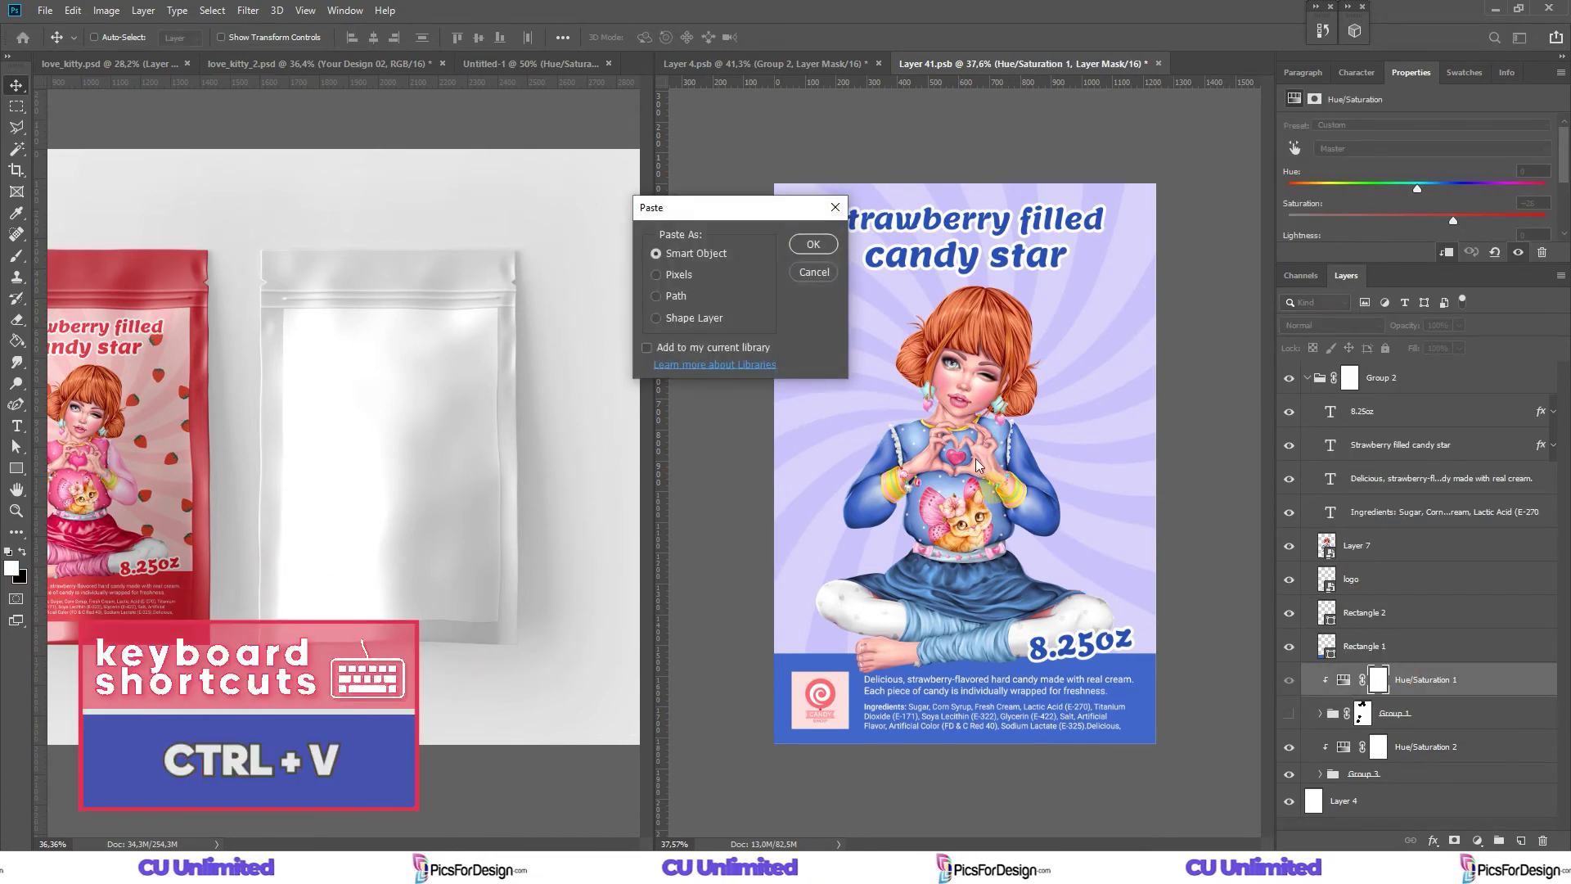
click(818, 246)
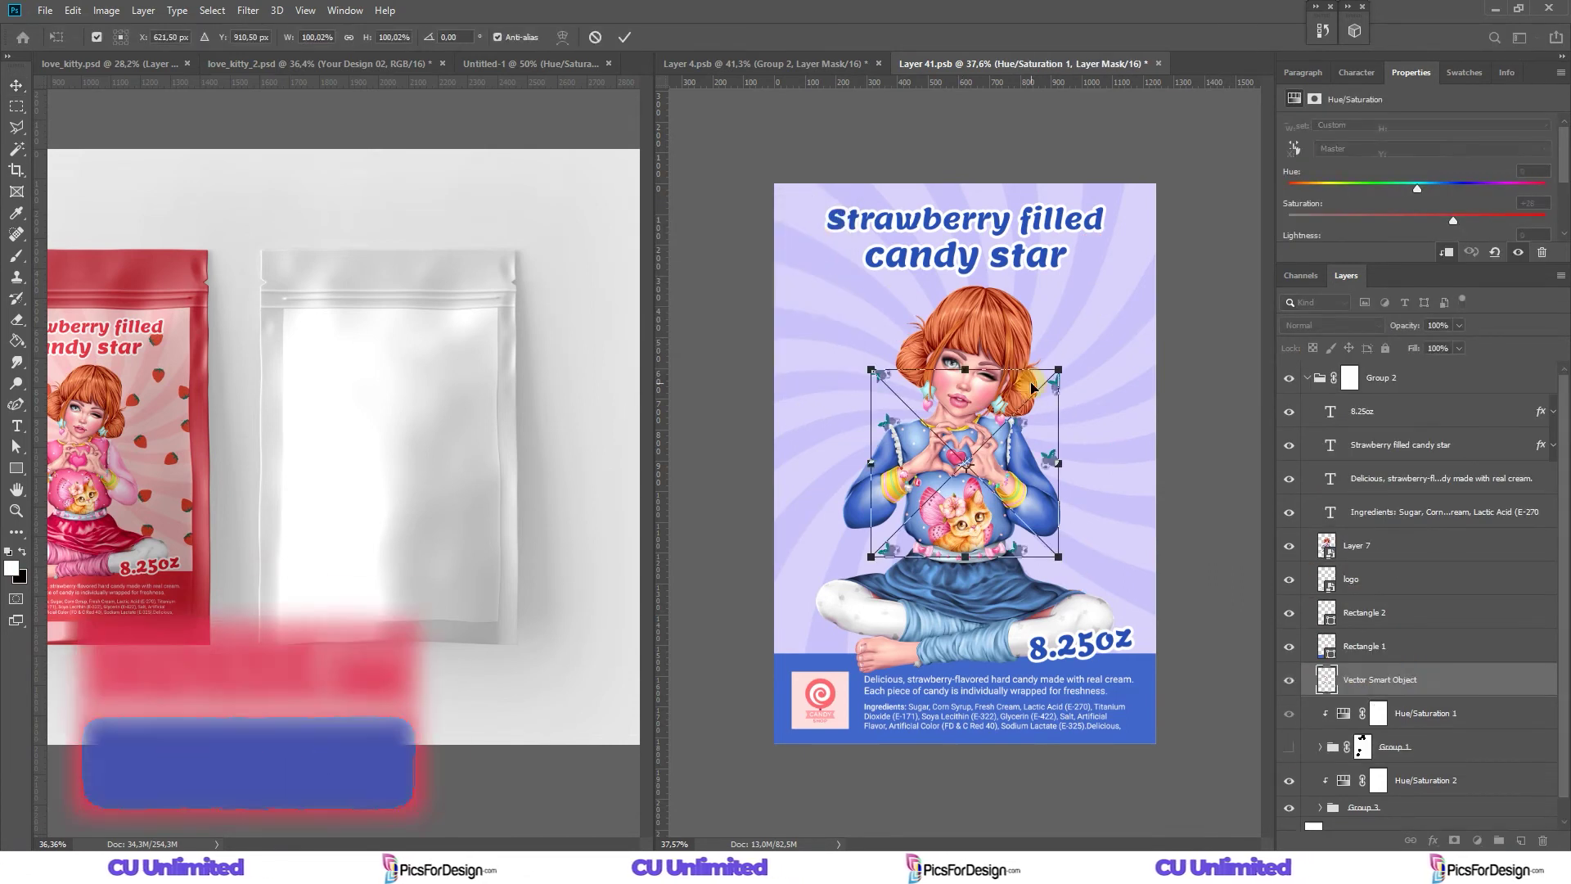
drag(866, 562, 805, 589)
key(Return)
mouse_move(831, 411)
mouse_down()
mouse_move(1132, 423)
mouse_move(1157, 649)
mouse_up()
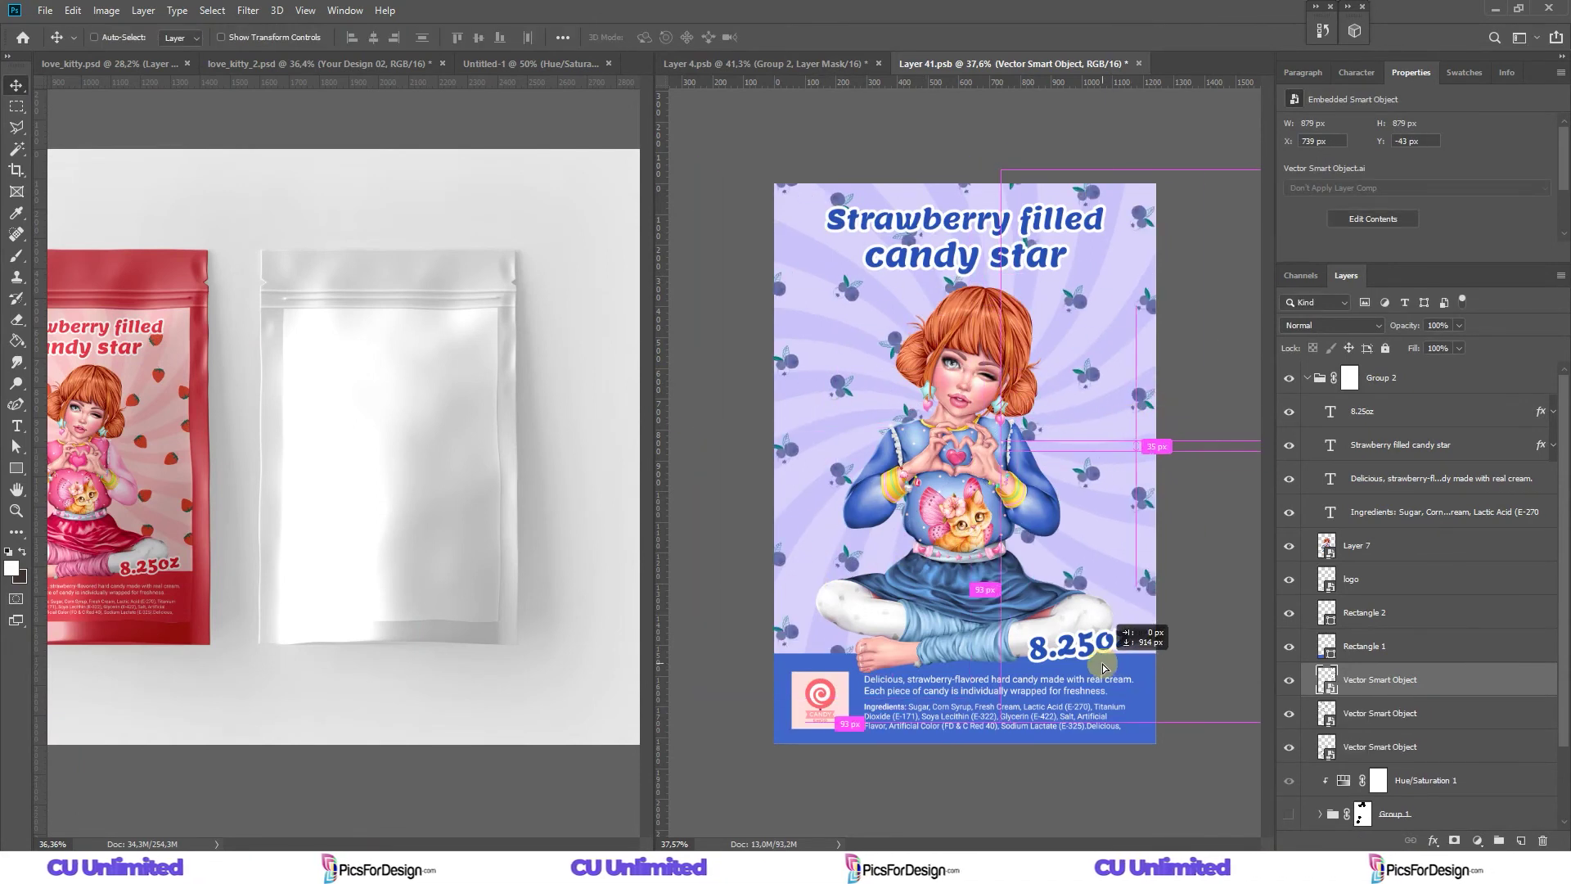
Group the blueberry pieces as Group 4 and add a Hue/Saturation layer above them.
shift+click(1395, 780)
key(ctrl+g)
click(1415, 701)
click(1383, 673)
click(1477, 841)
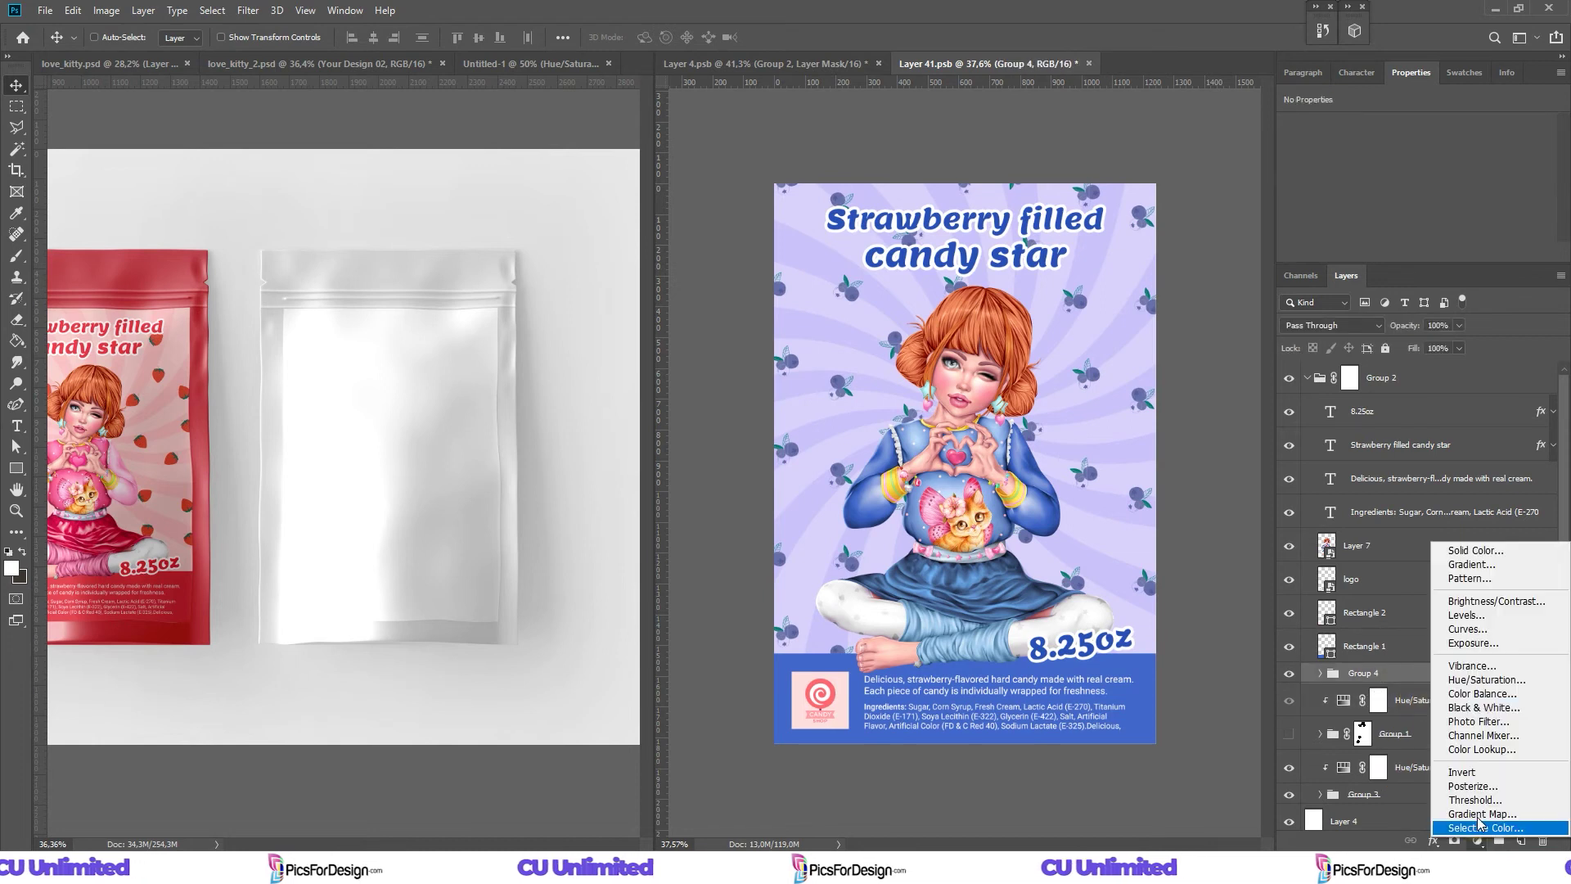
click(1483, 680)
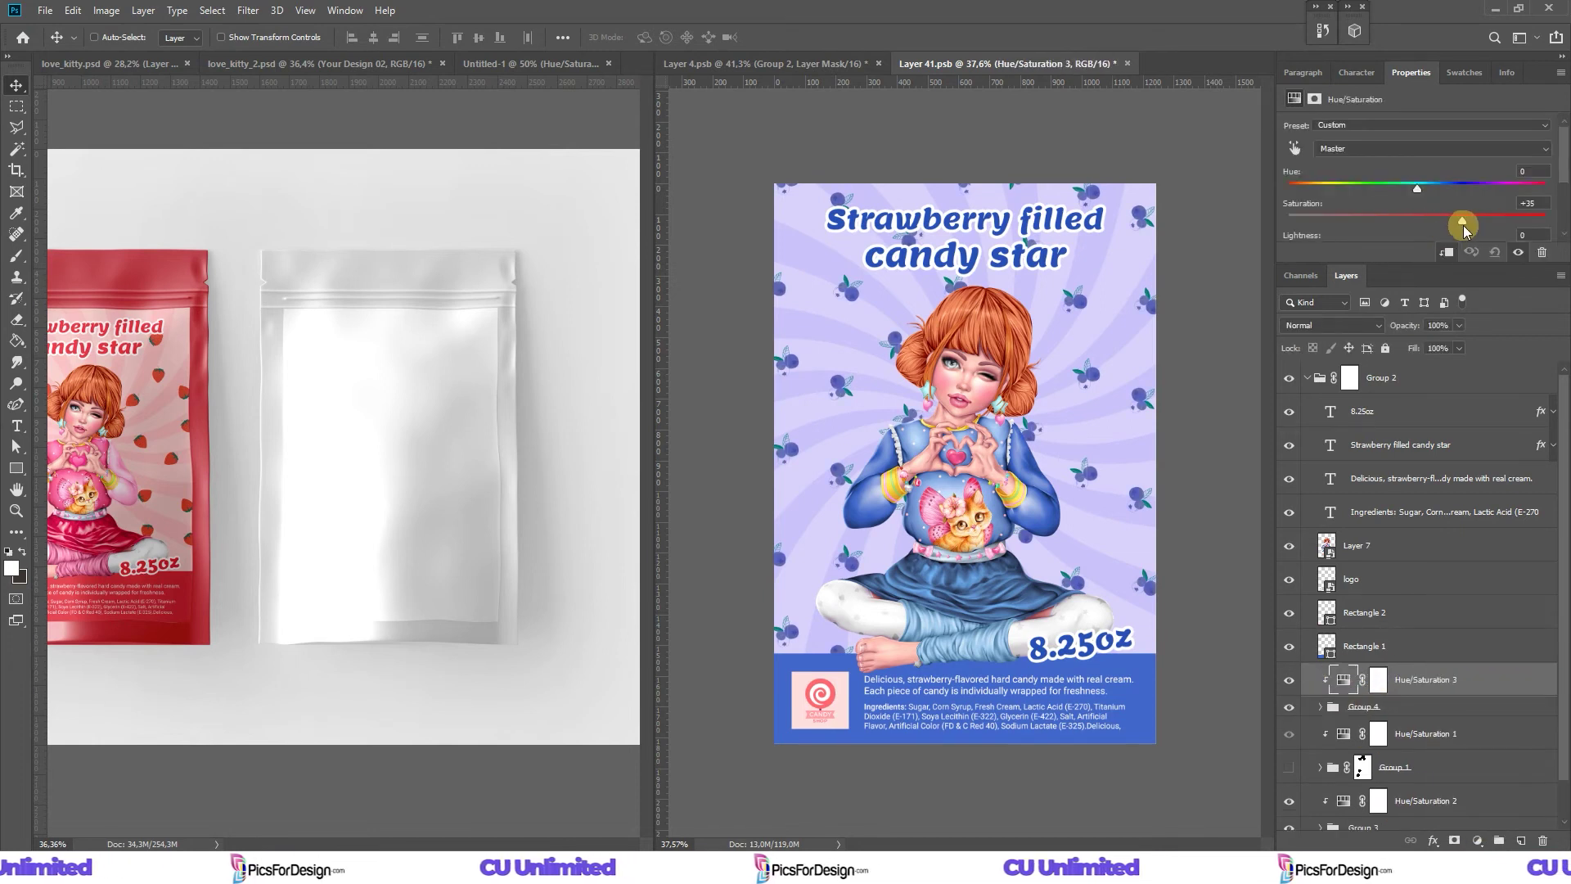
double_click(1330, 646)
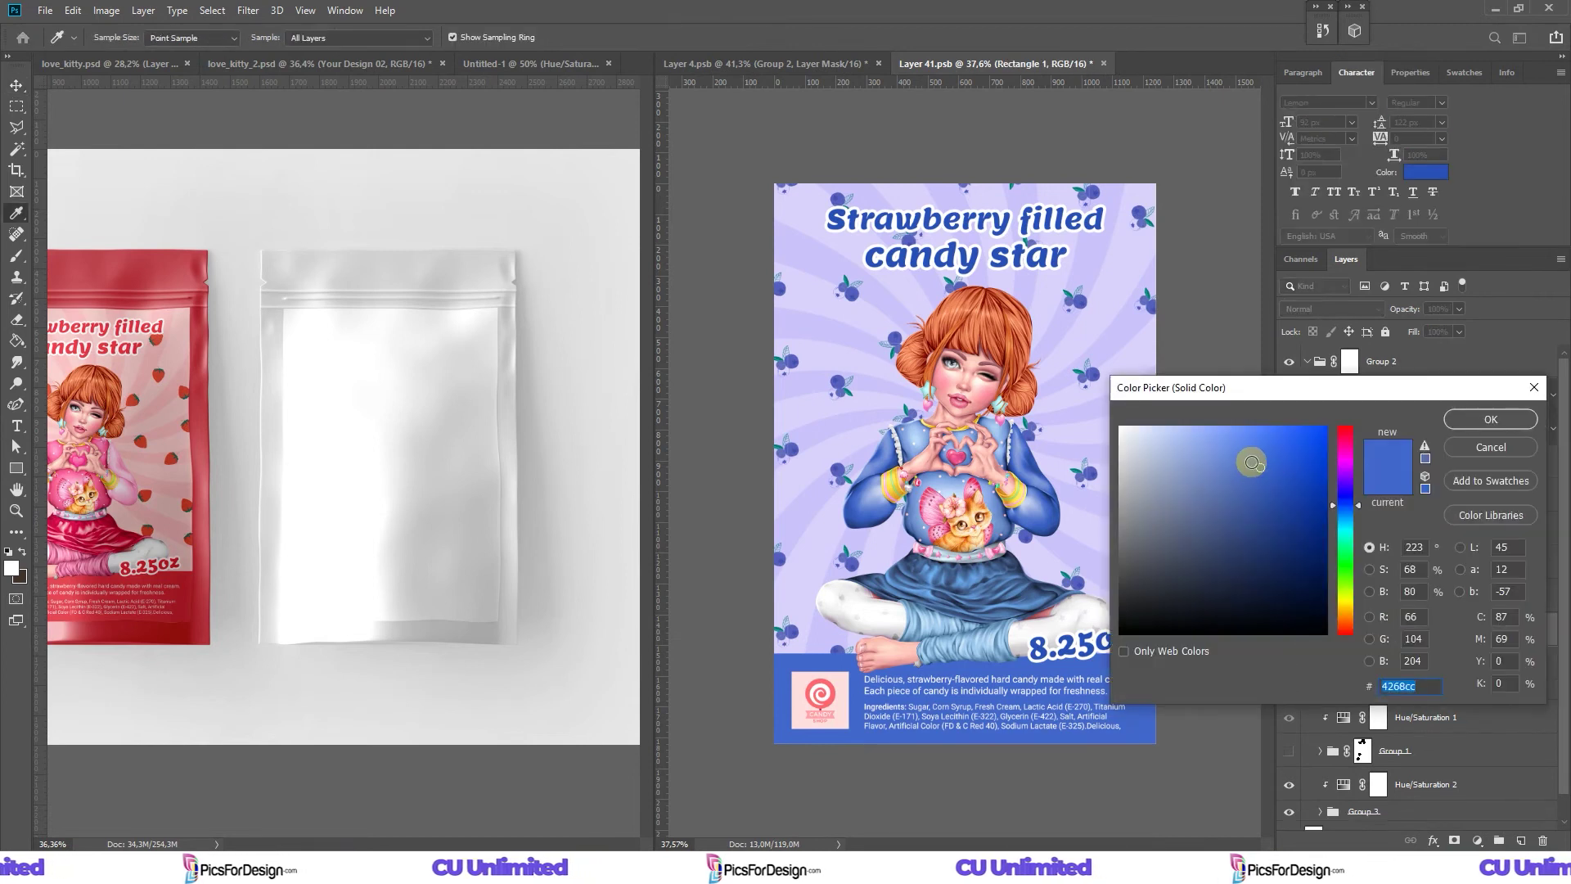
Set the background Hue/Saturation to -118 and mask-erase berries on the first blueberry piece.
click(1491, 420)
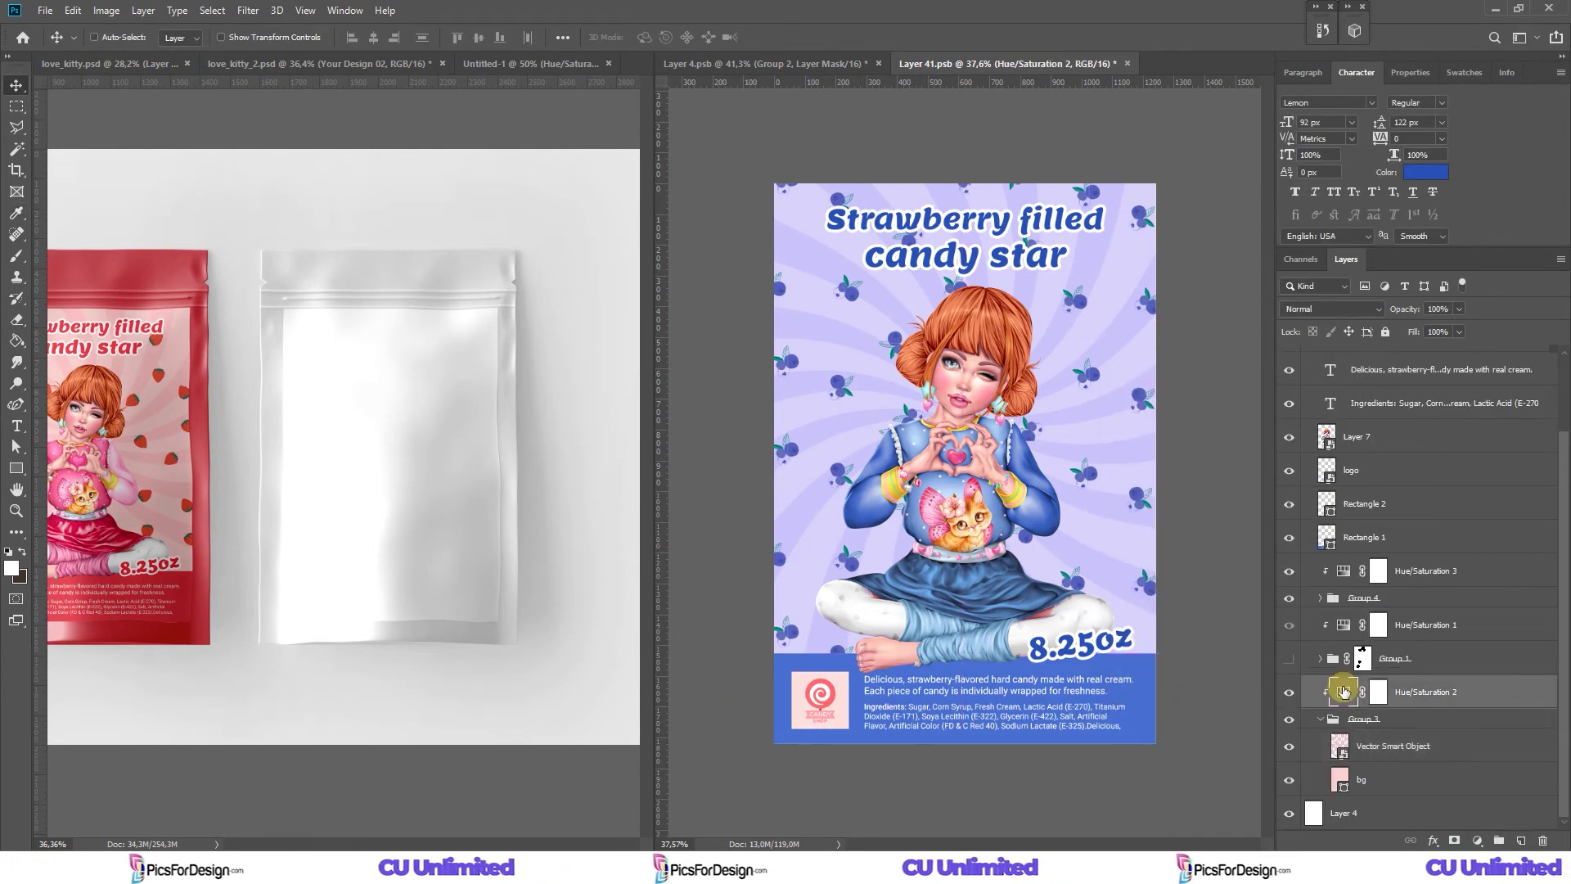
double_click(1343, 692)
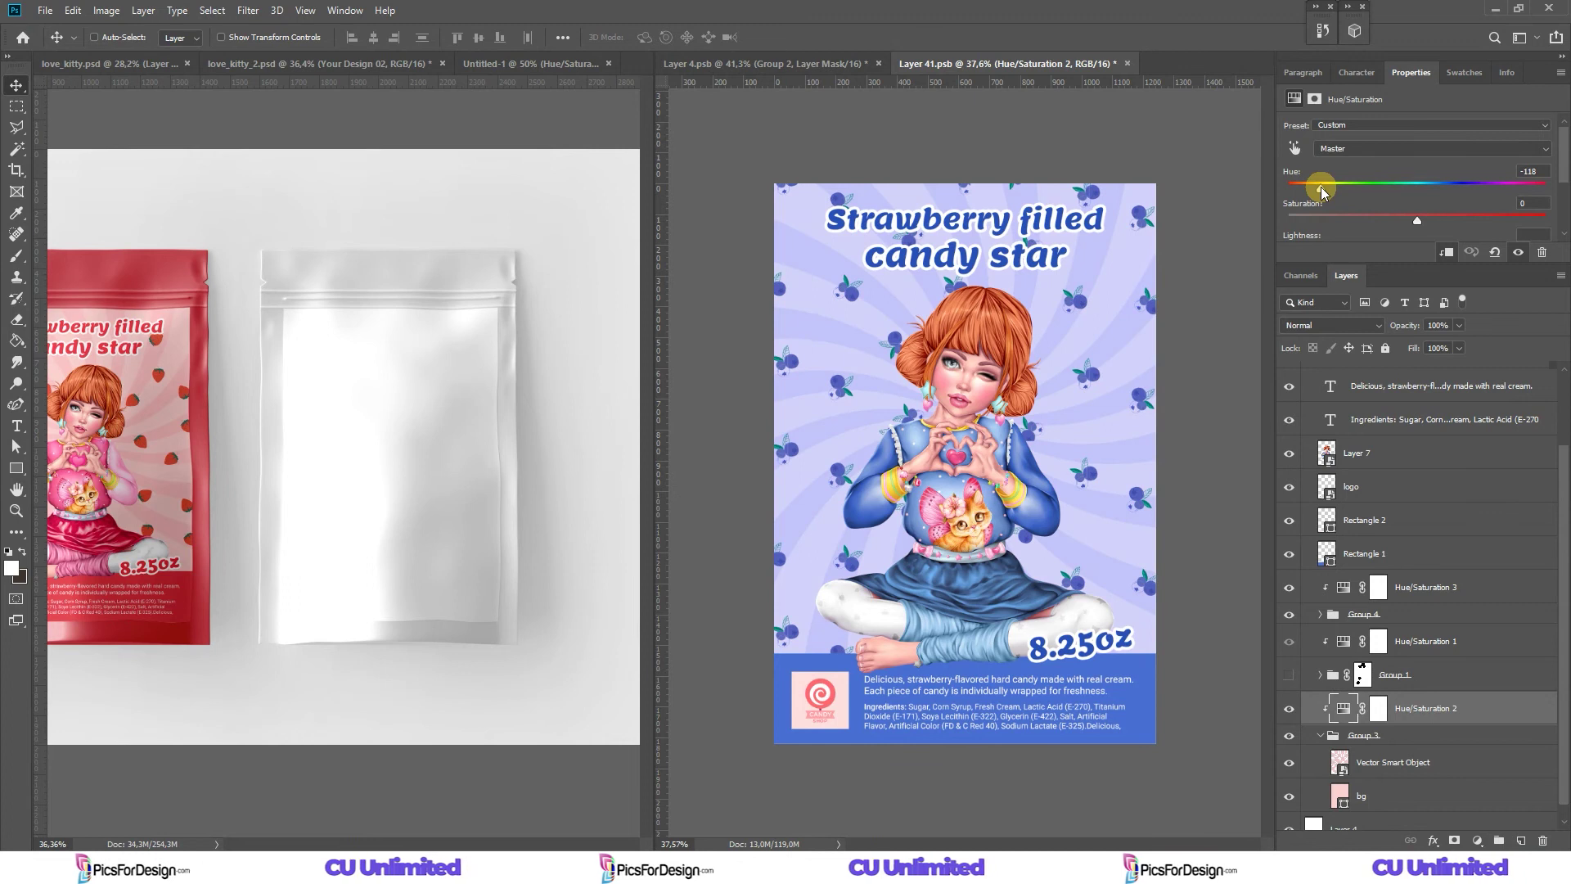
ctrl+click(851, 299)
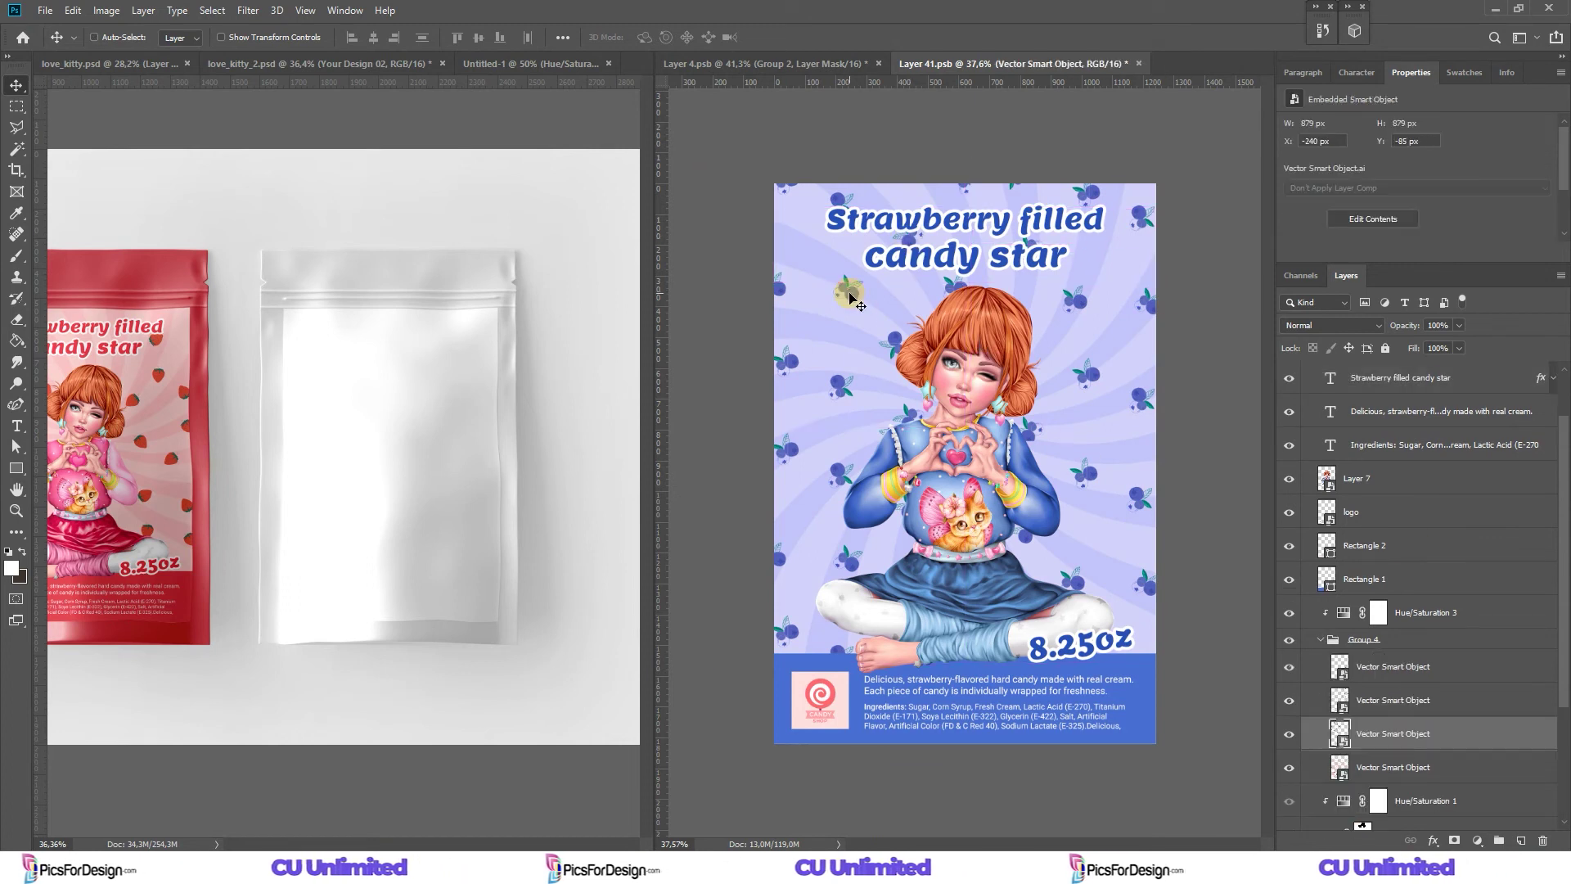
key(ctrl+backslash)
key(e)
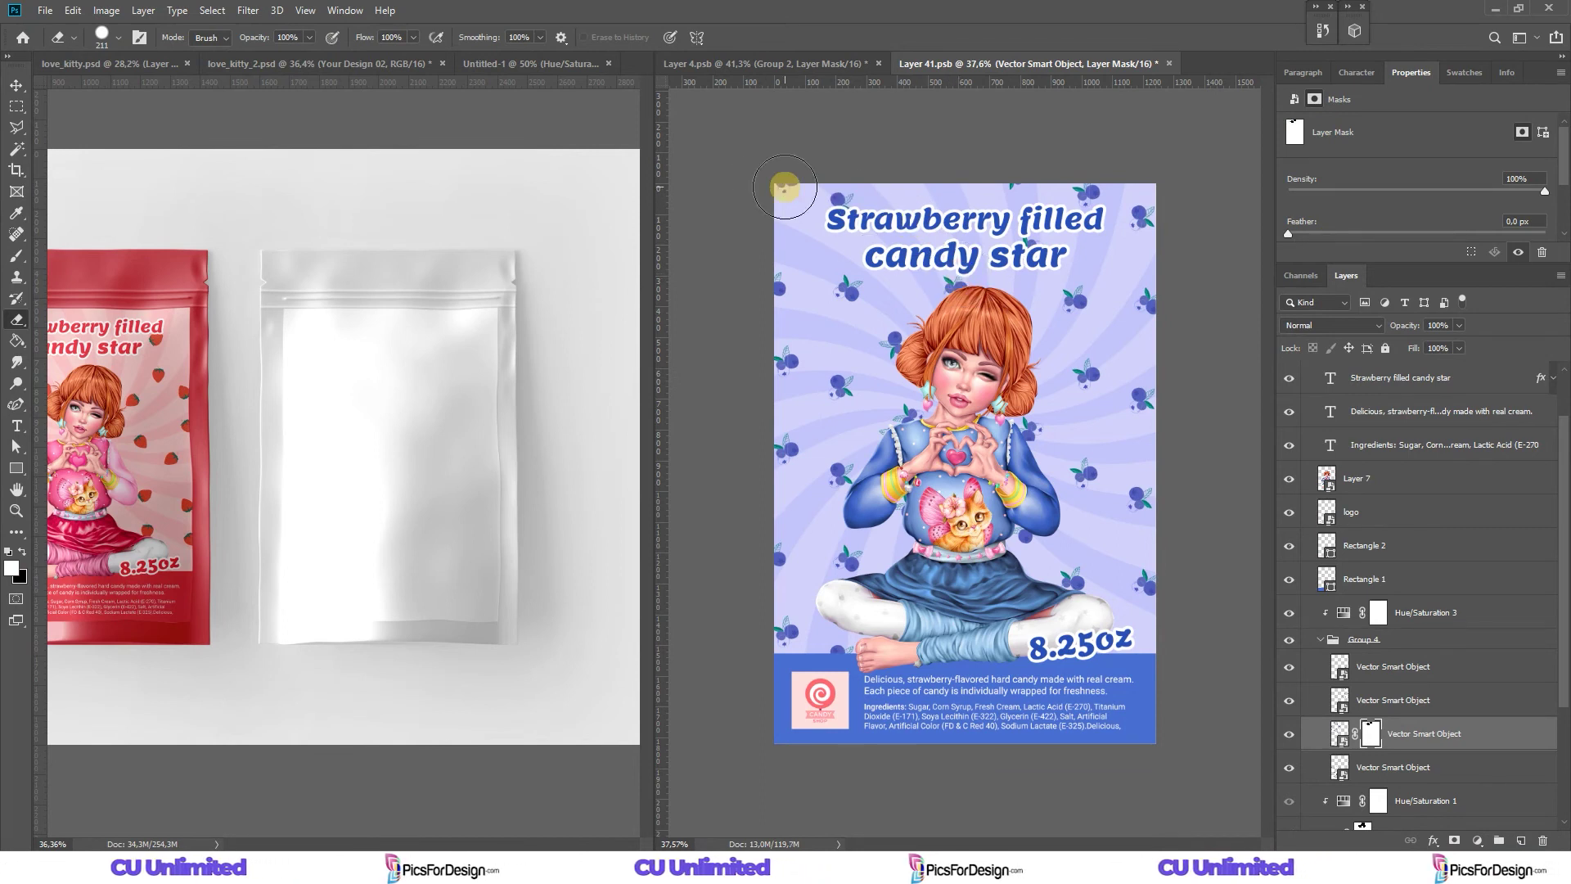
key(v)
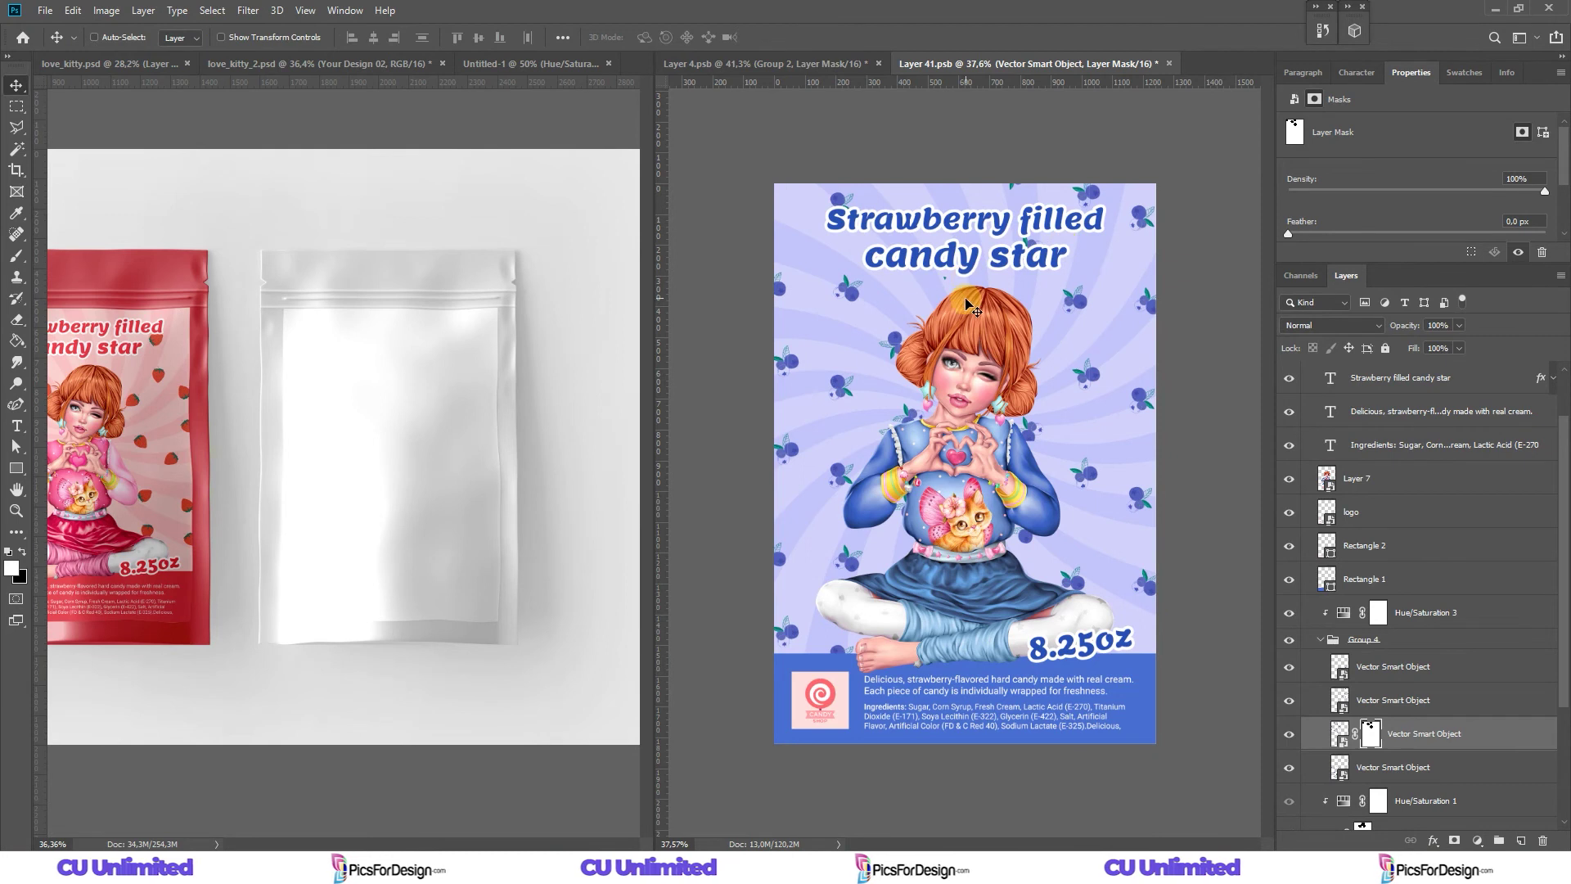
key(e)
key(v)
Mask the remaining blueberry pieces and erase berries overlapping the girl and title.
click(1392, 699)
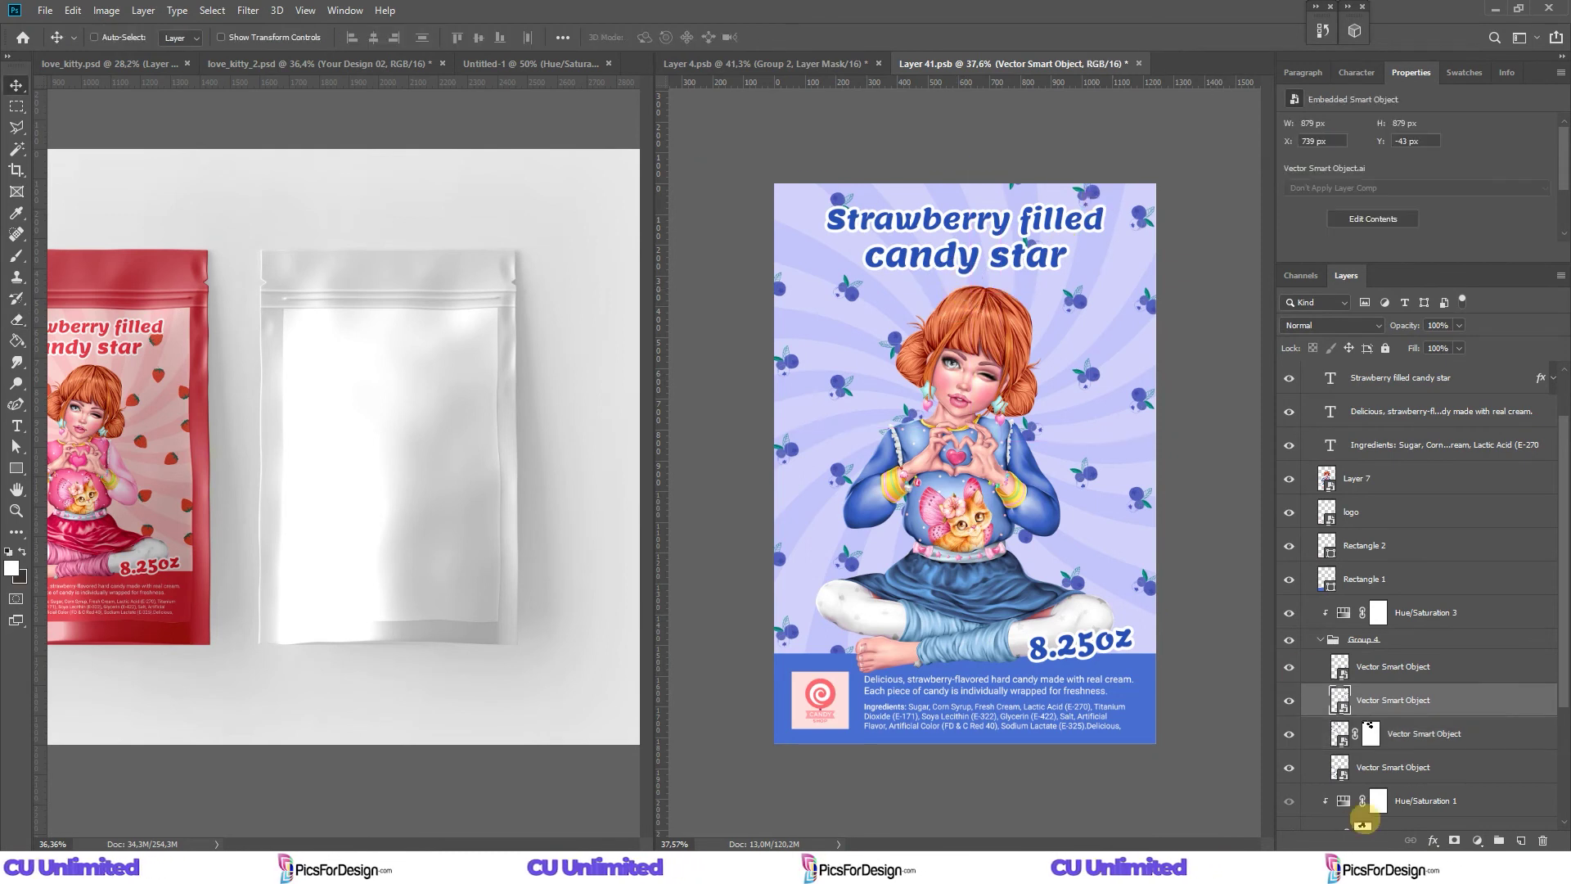
click(1456, 843)
key(e)
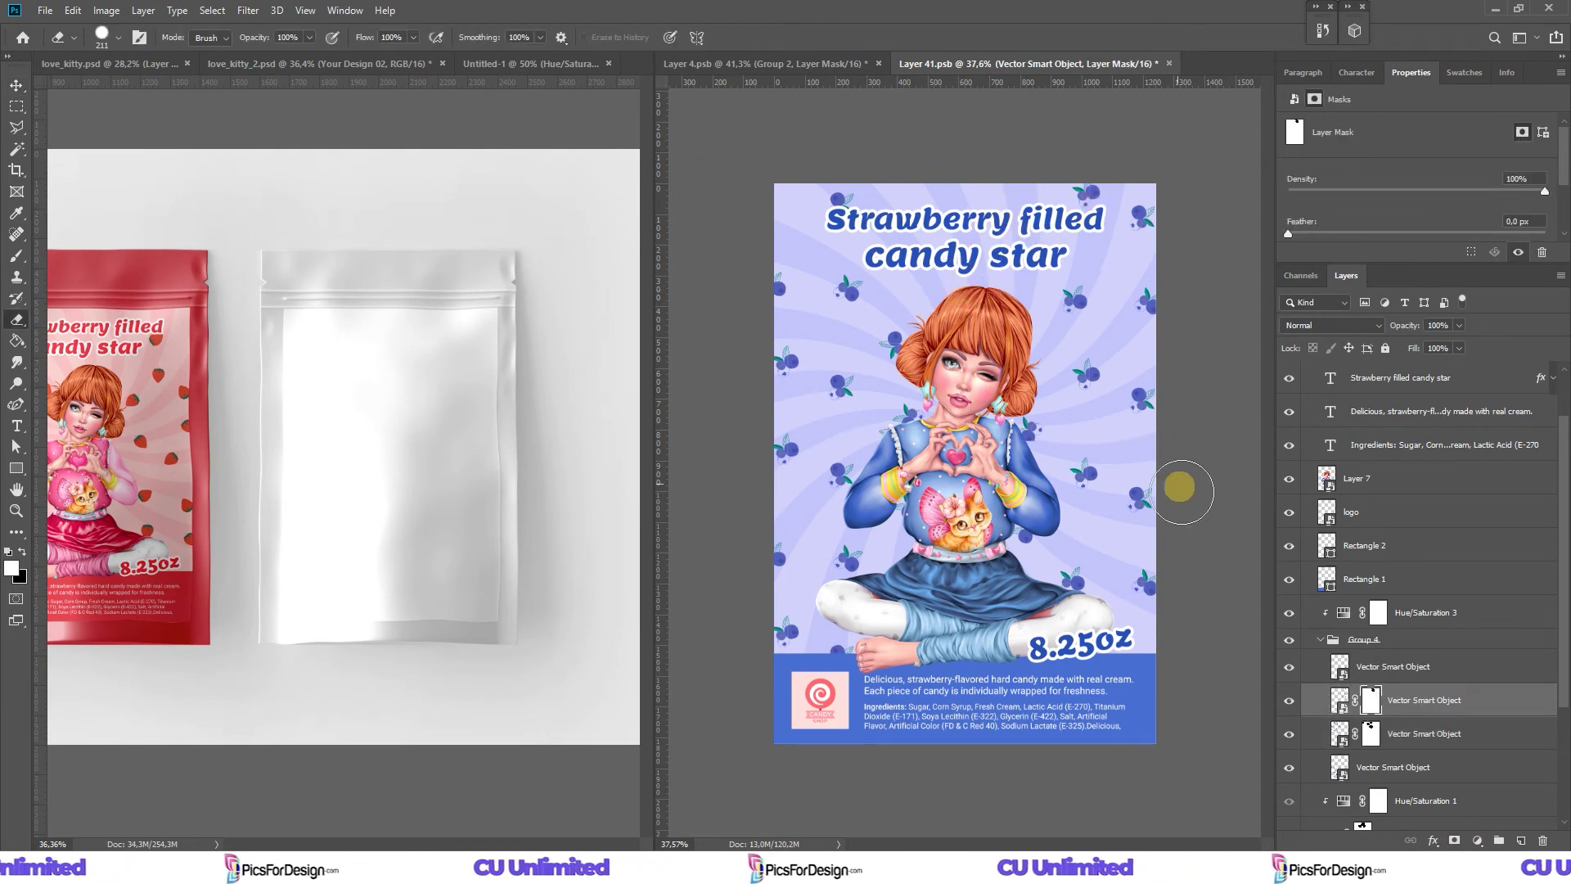
click(1370, 733)
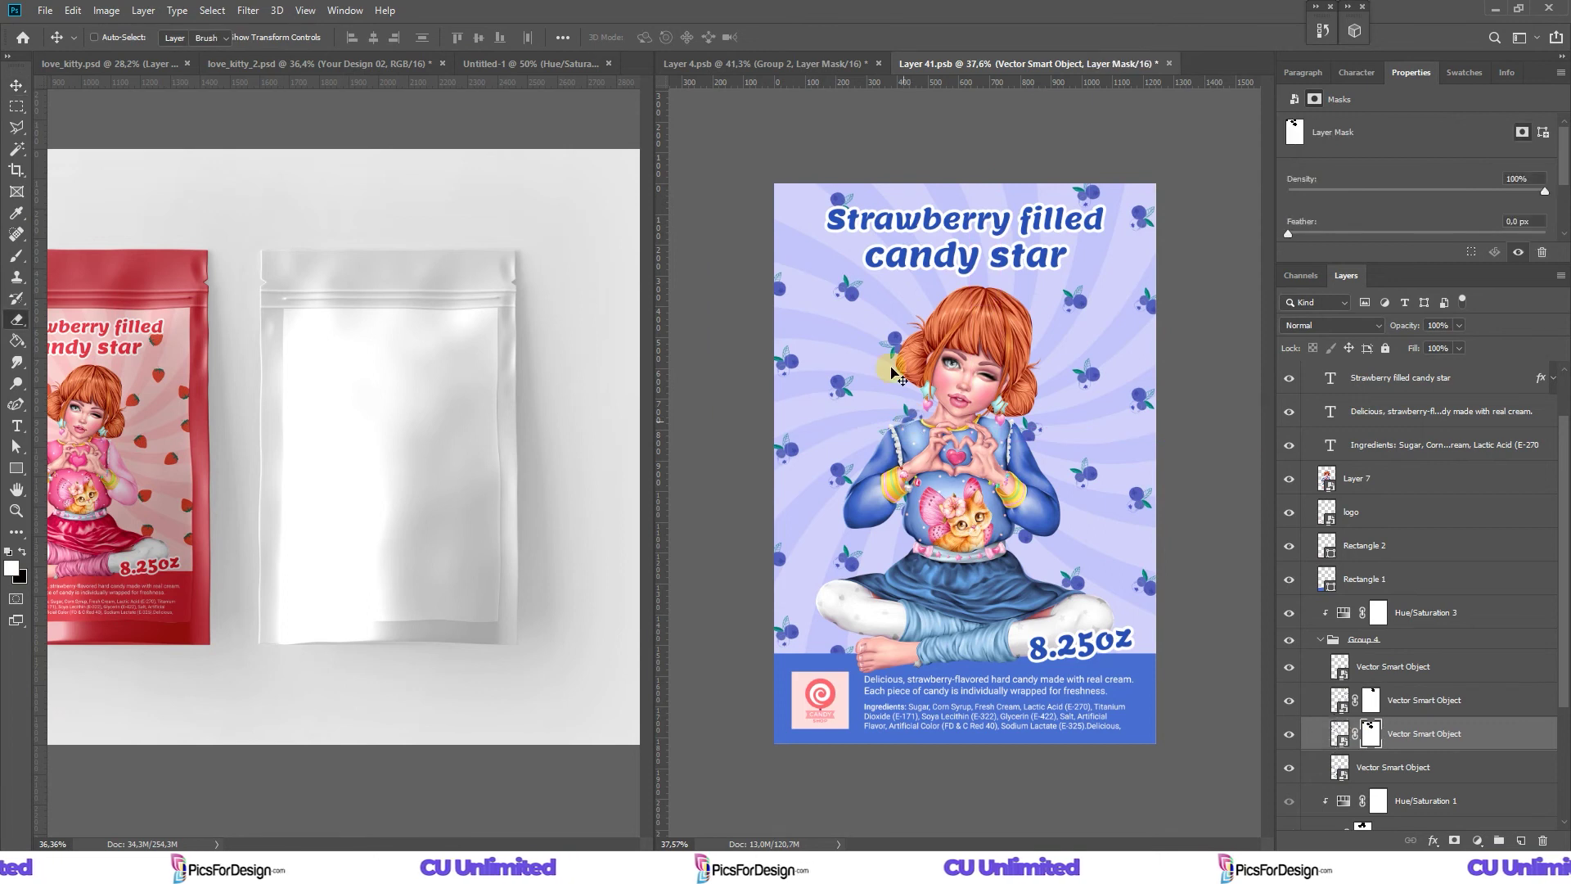
key(v)
click(1375, 770)
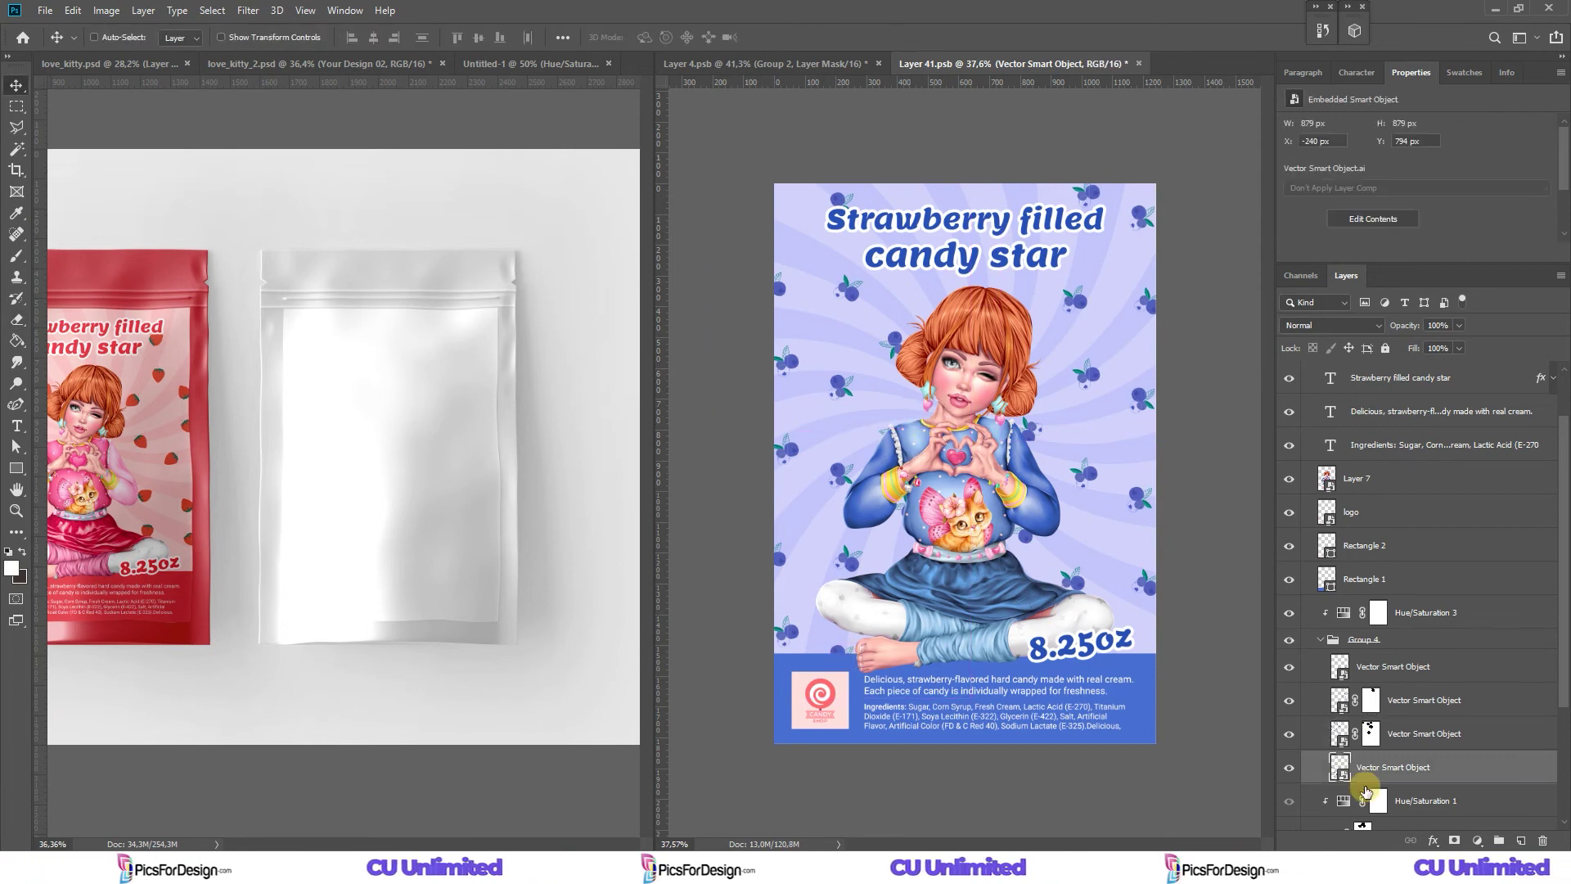
click(1453, 841)
key(e)
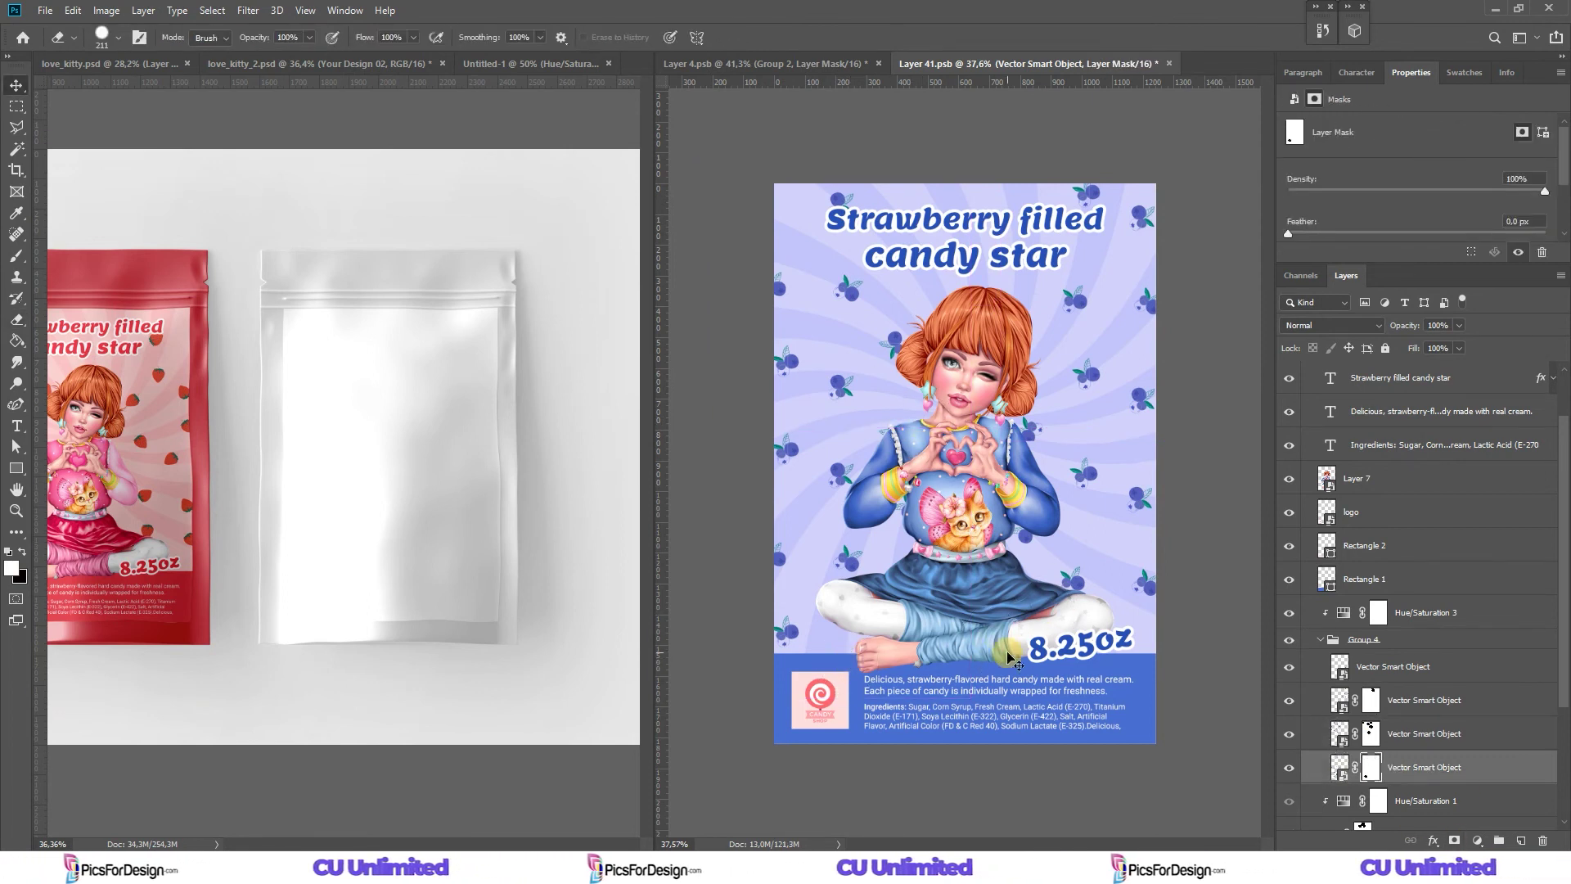
key(v)
click(1331, 380)
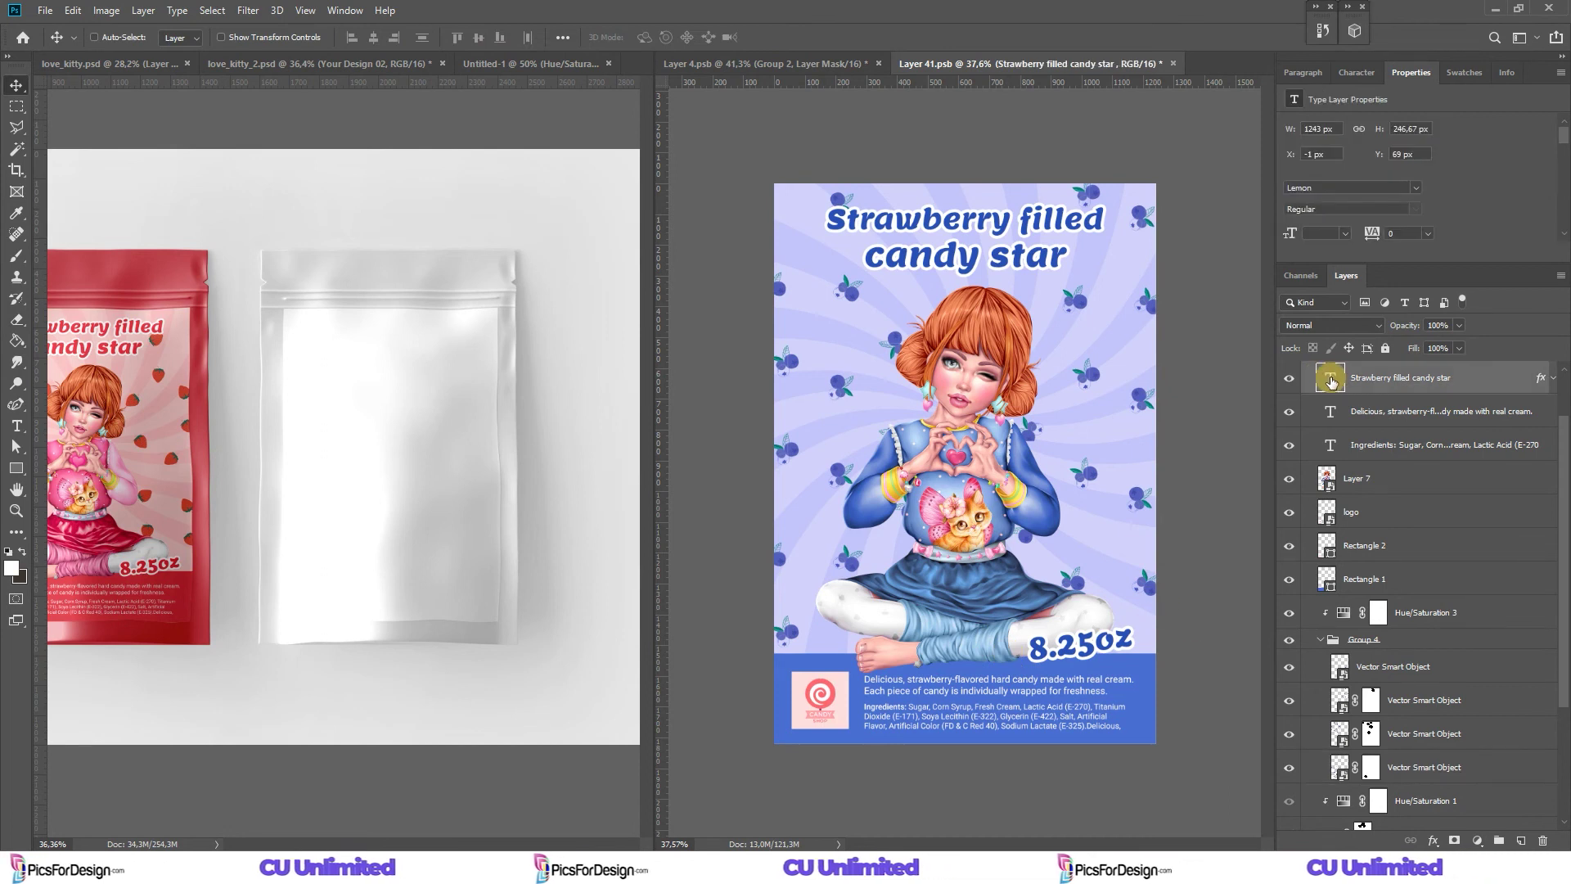
Change the poster title to 'Blueberry filled candy star'.
double_click(1331, 380)
drag(1011, 221, 913, 222)
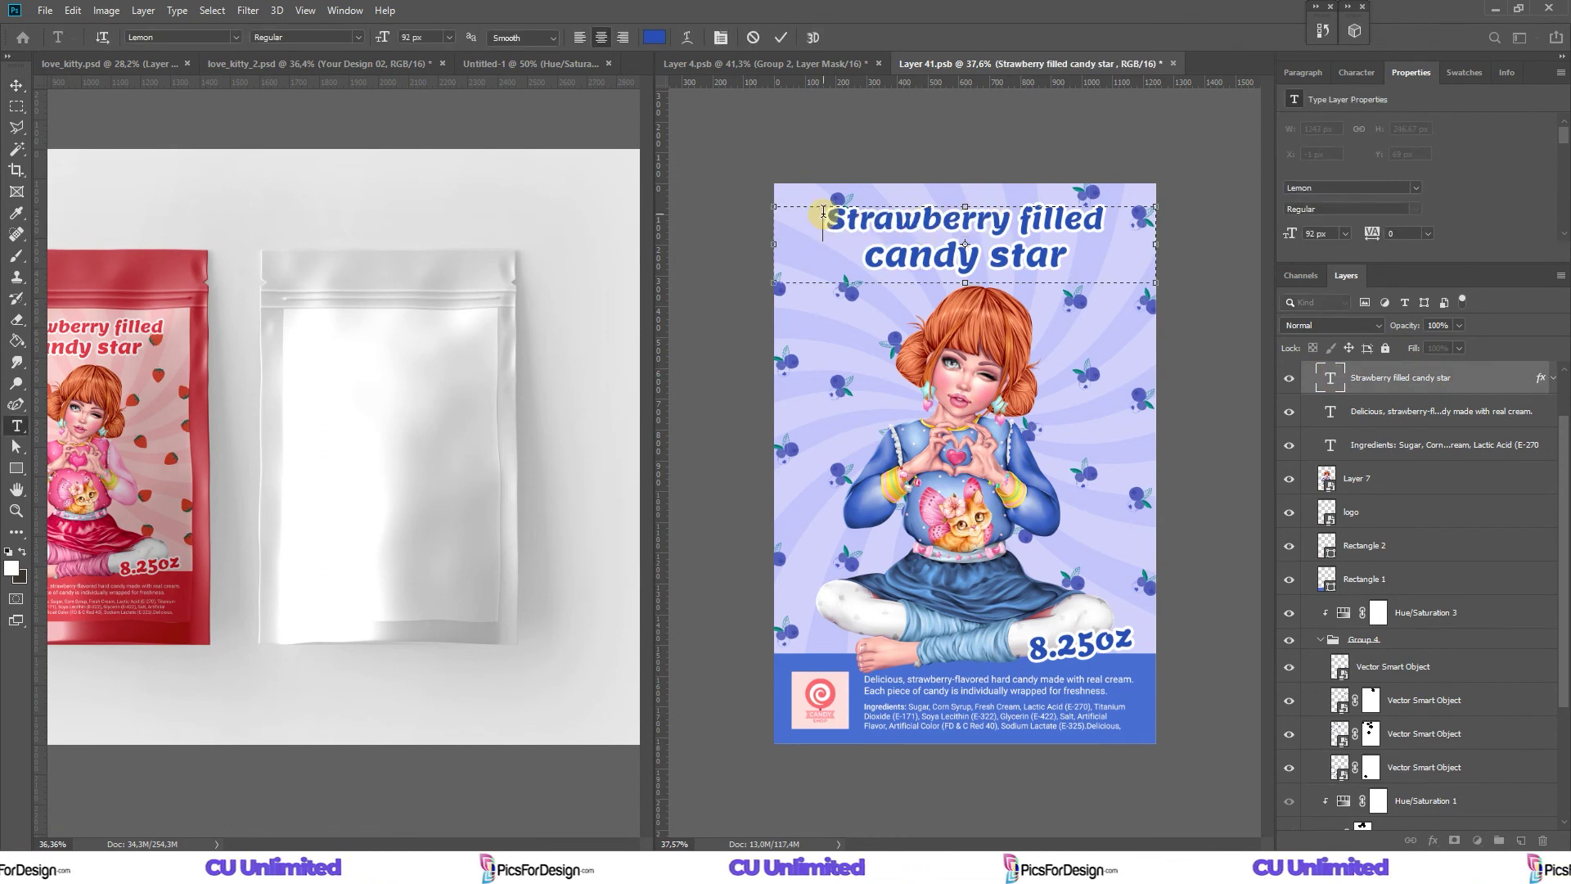
key(Delete)
key(Delete)
key(Delete)
text(Blue)
key(ctrl+Return)
Erase more blueberries on the mask and nudge a blueberry piece into place.
key(e)
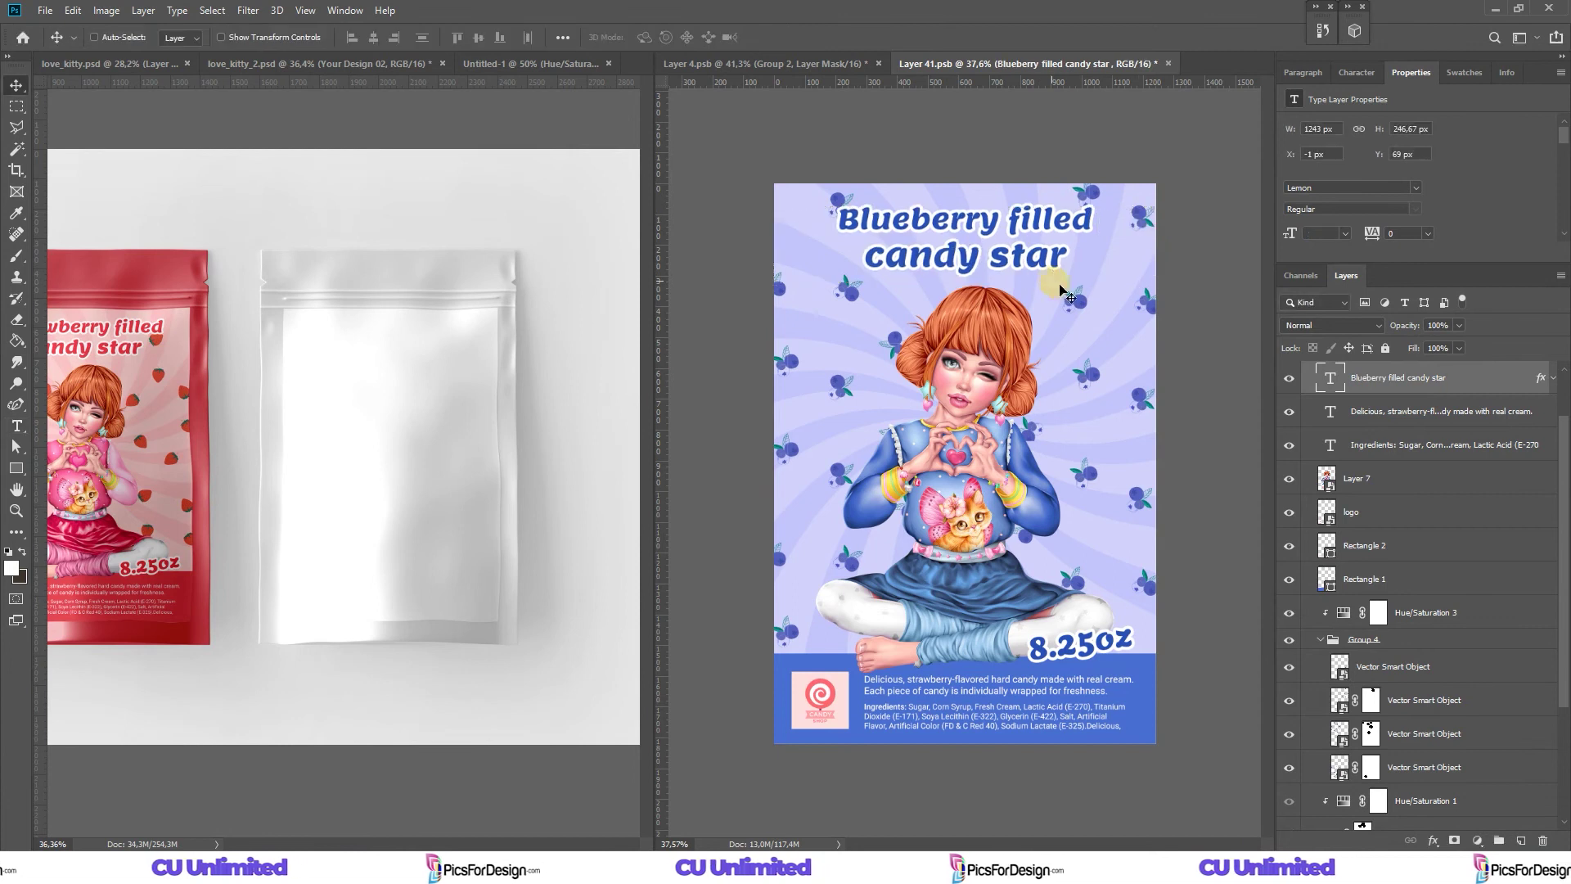
key(v)
drag(859, 343, 785, 369)
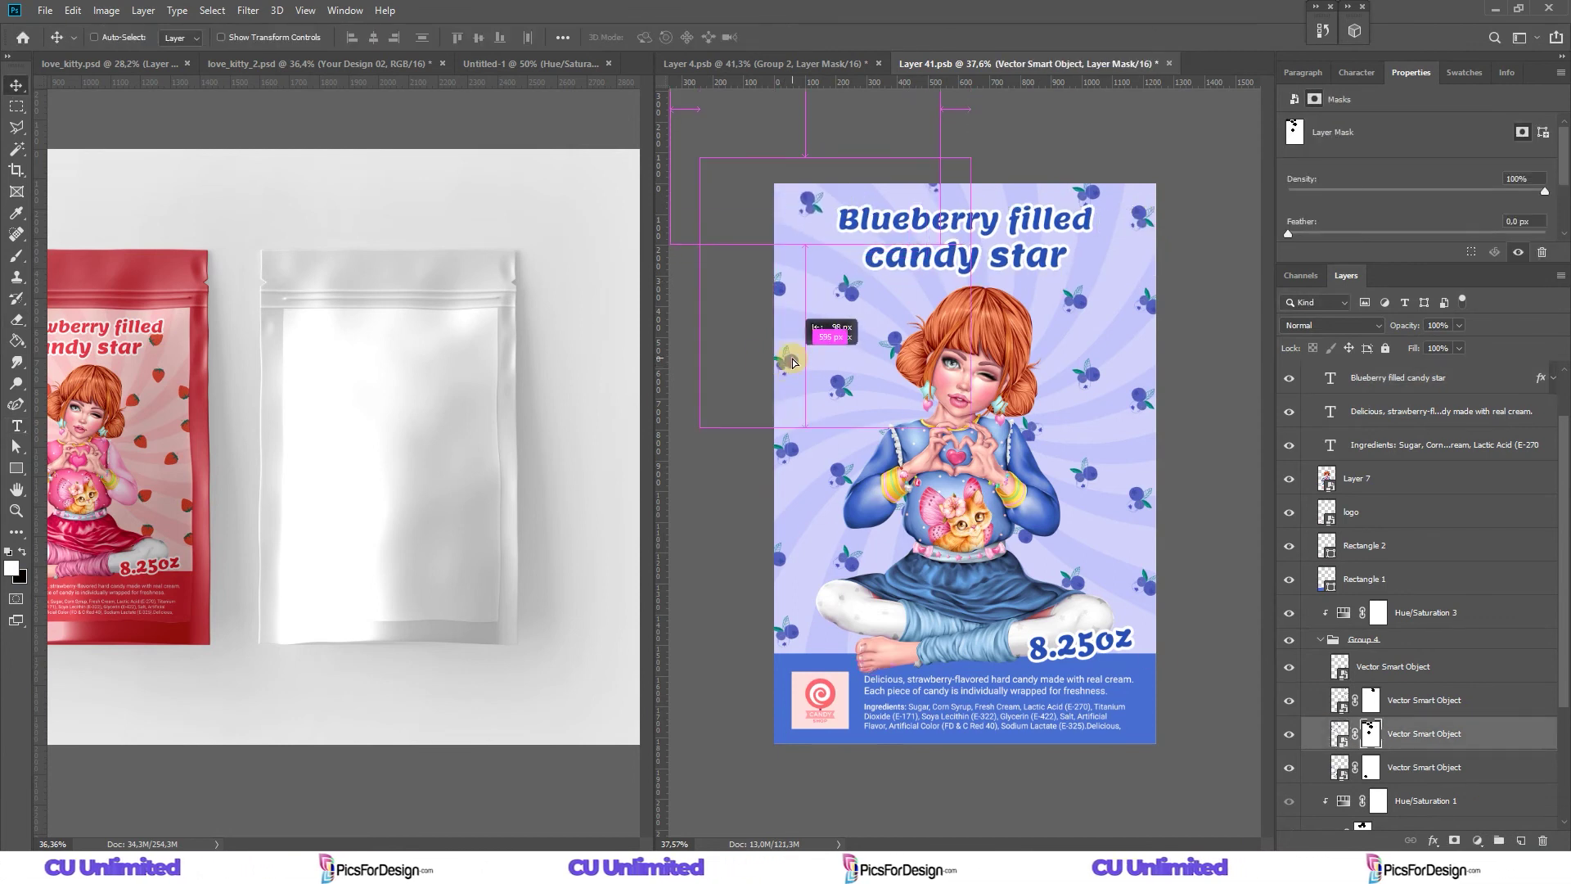
drag(789, 370, 785, 367)
key(e)
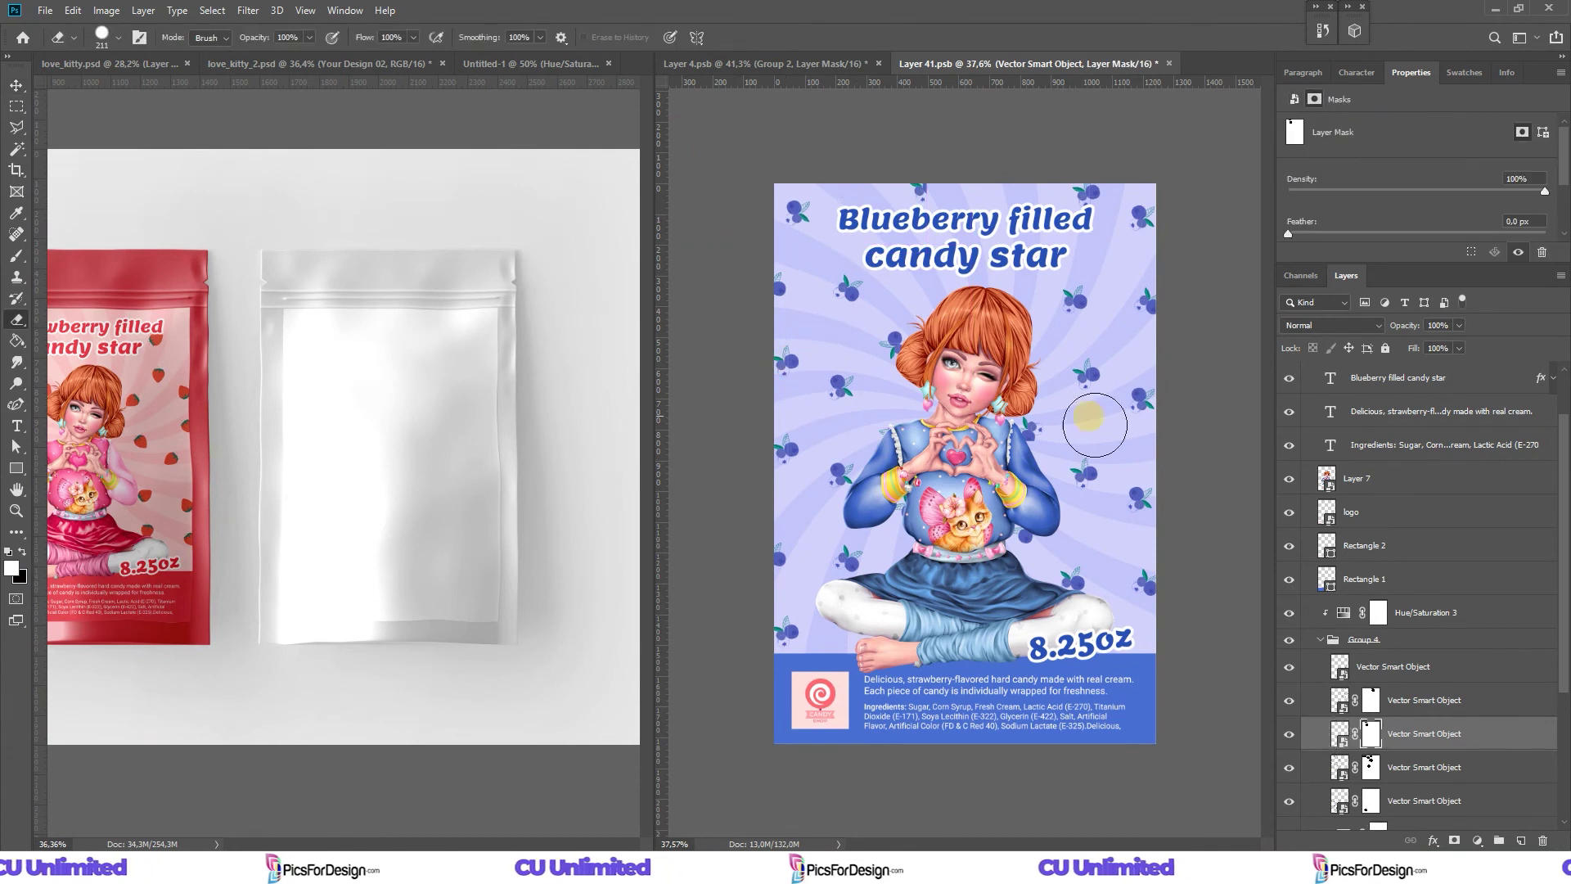
key(v)
Delete Group 1 and Hue/Saturation 1 and save the design back into the mockup.
scroll(1396, 685, down, 3)
click(1416, 659)
ctrl+click(1441, 629)
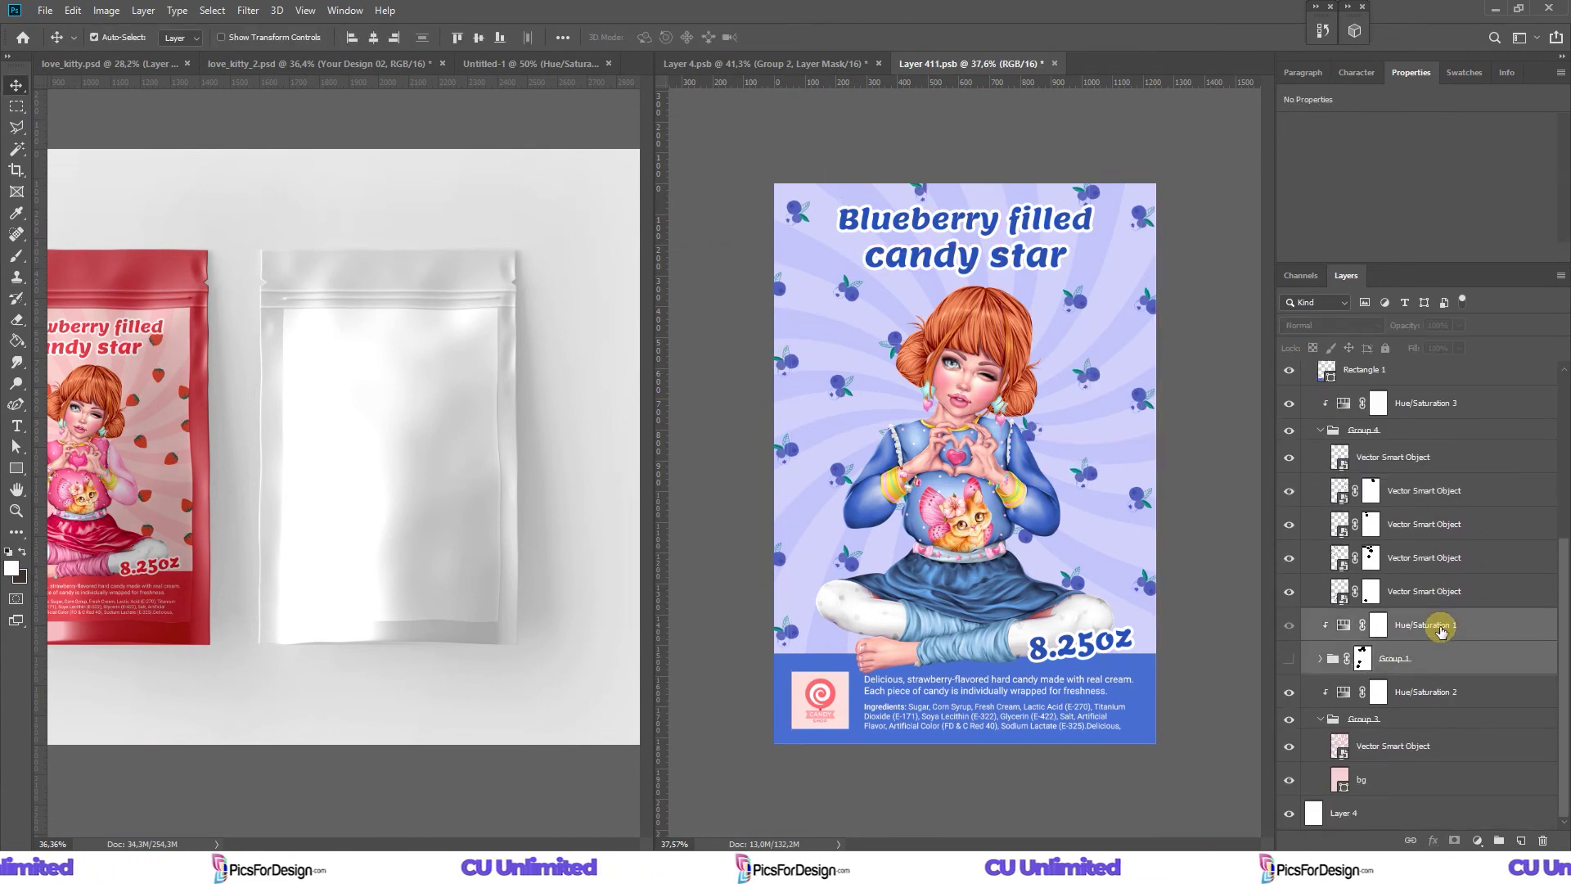
key(Delete)
key(ctrl+s)
scroll(1392, 572, up, 5)
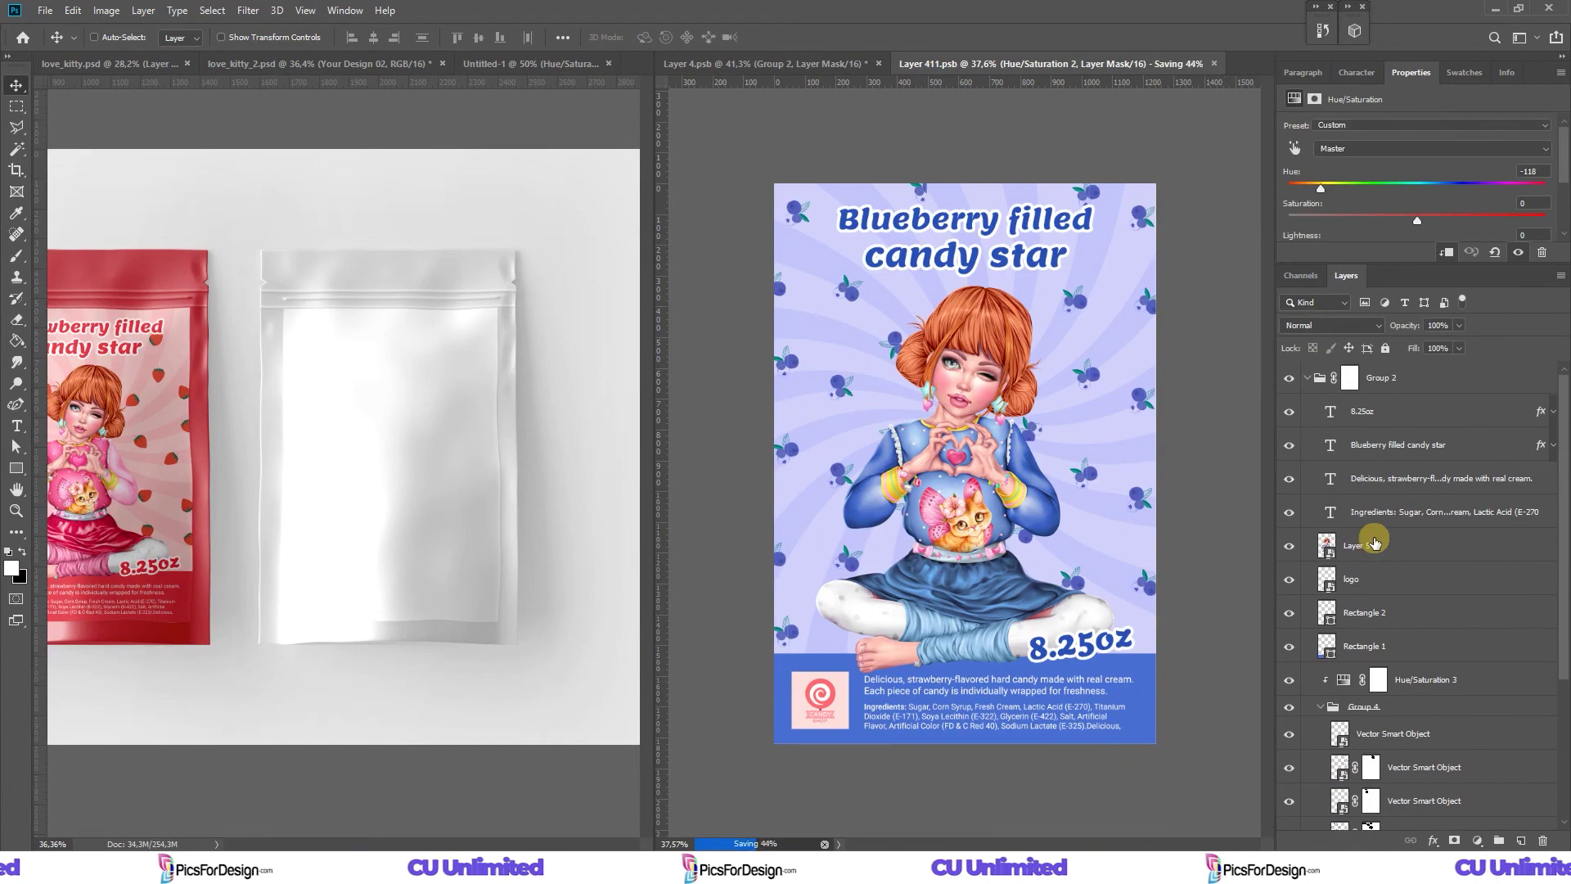
click(452, 642)
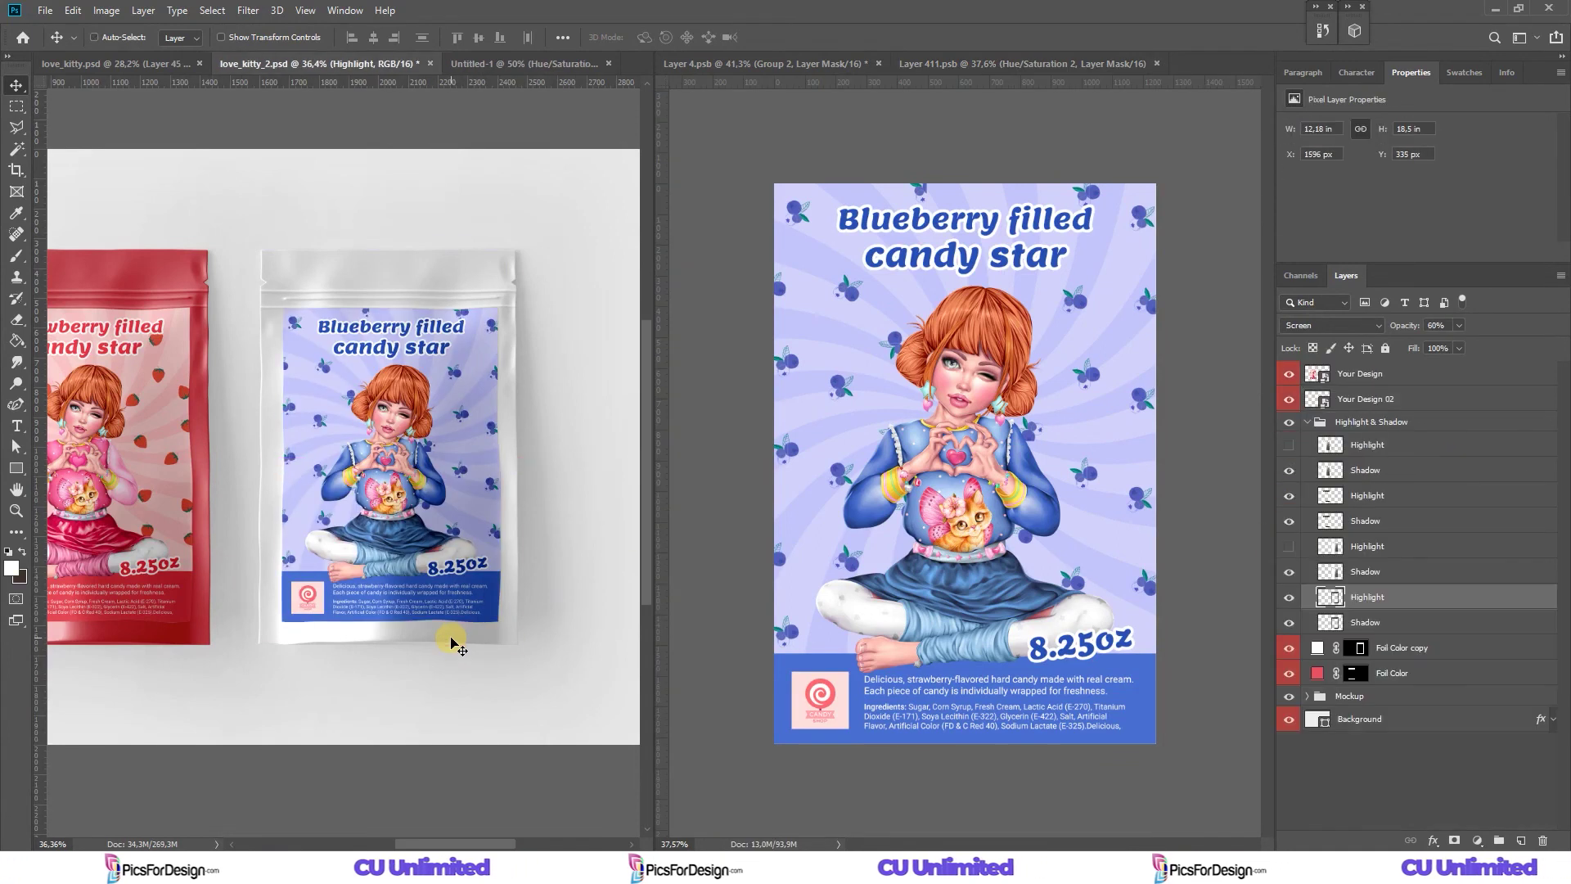
Set the middle pouch's Foil Color copy fill to violet-blue 4f5edc.
double_click(1319, 649)
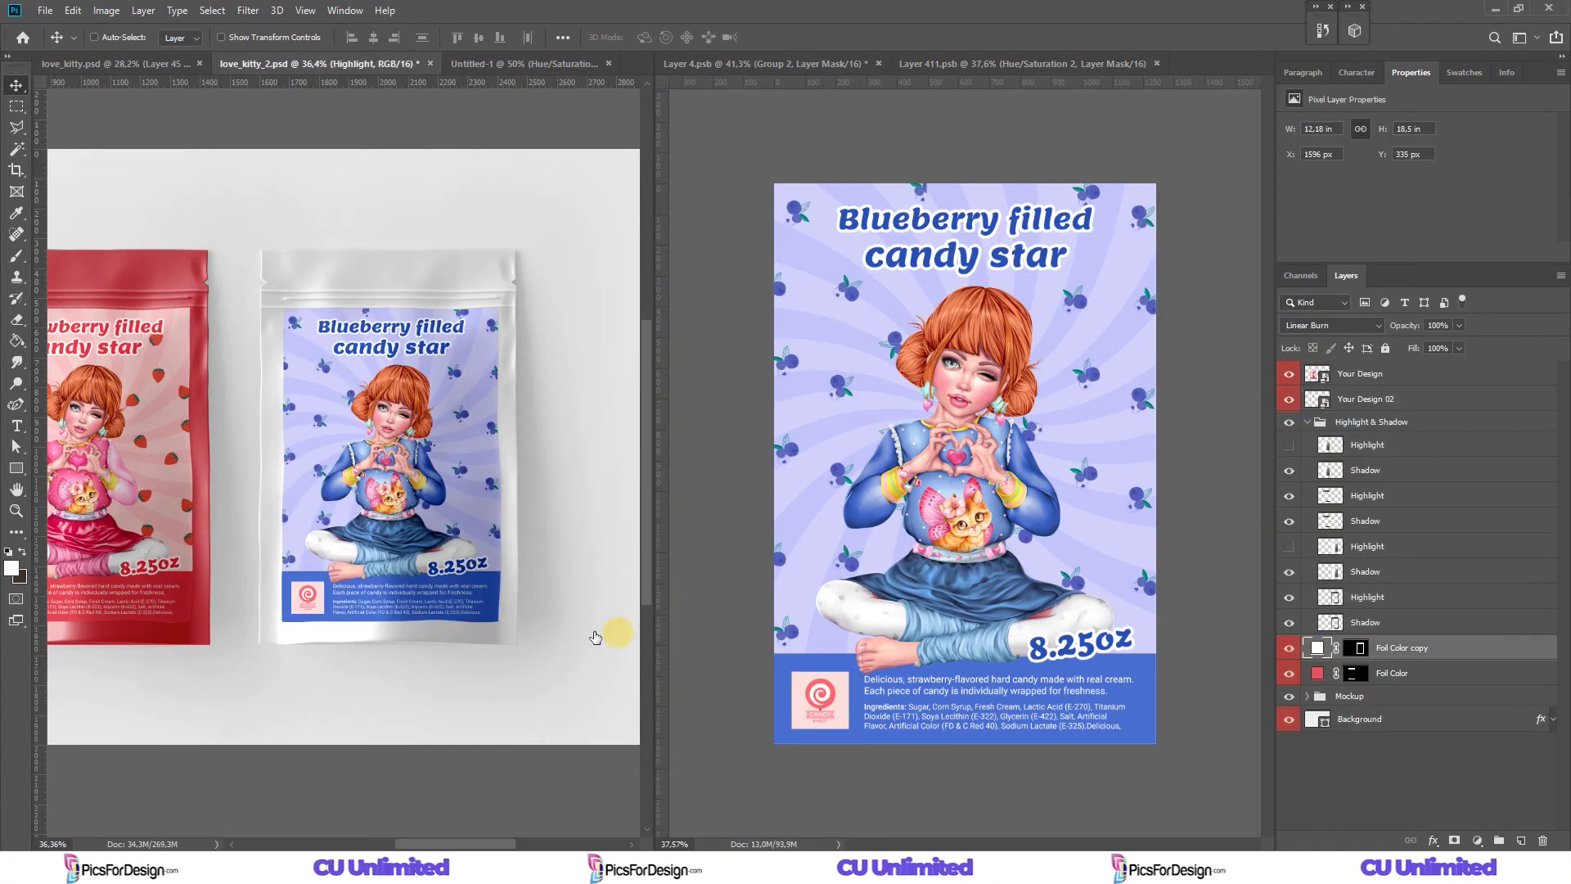
click(414, 578)
click(1265, 472)
mouse_move(1265, 472)
mouse_down()
mouse_move(1231, 452)
mouse_move(1253, 455)
mouse_up()
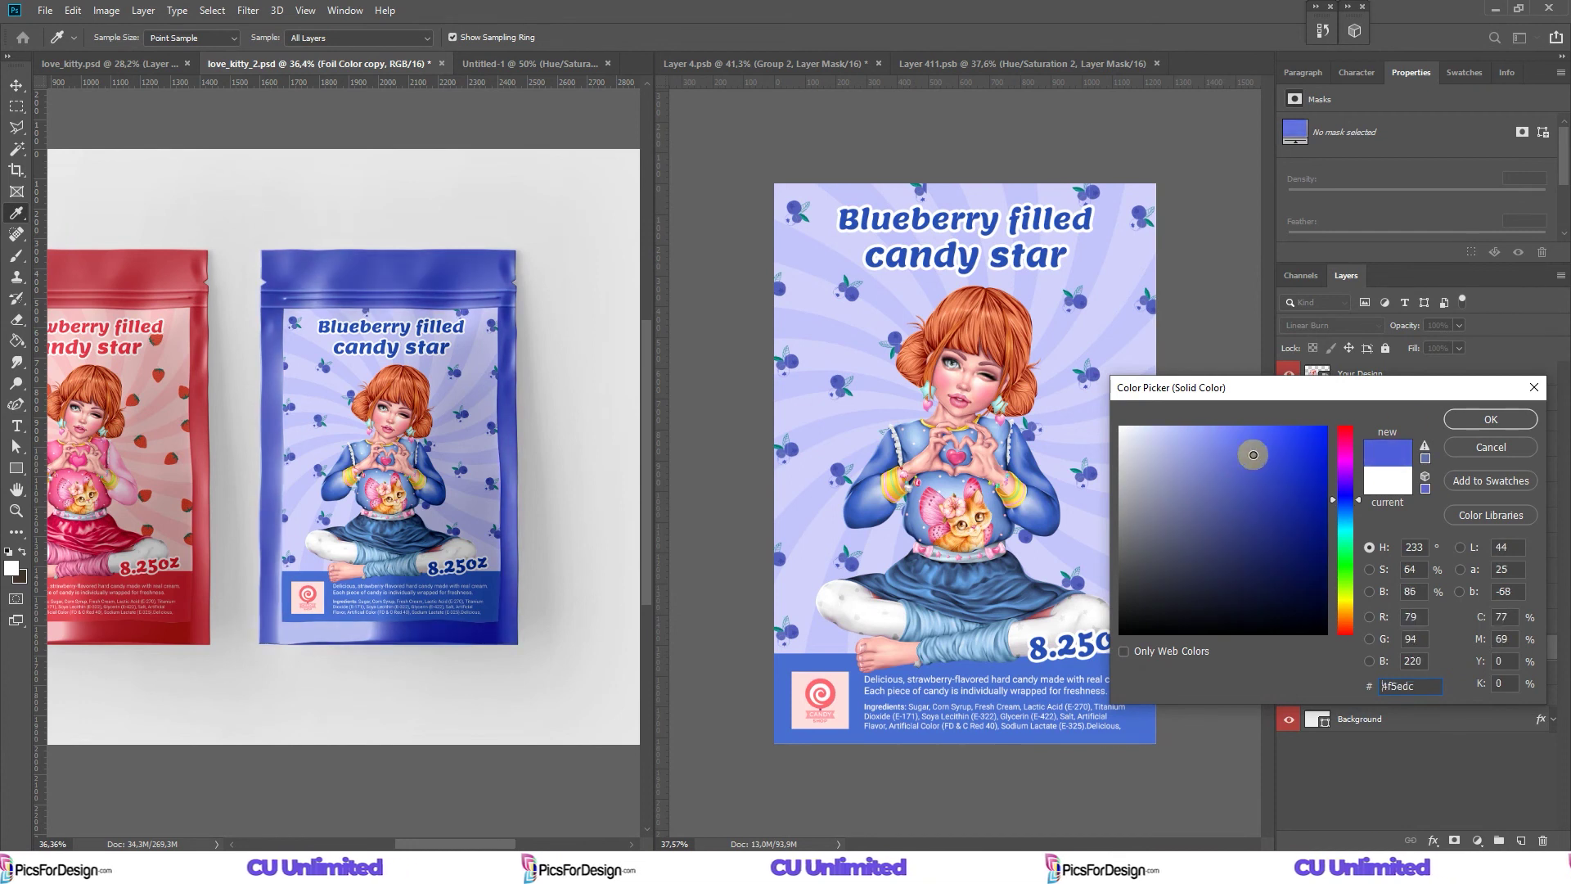
click(1489, 420)
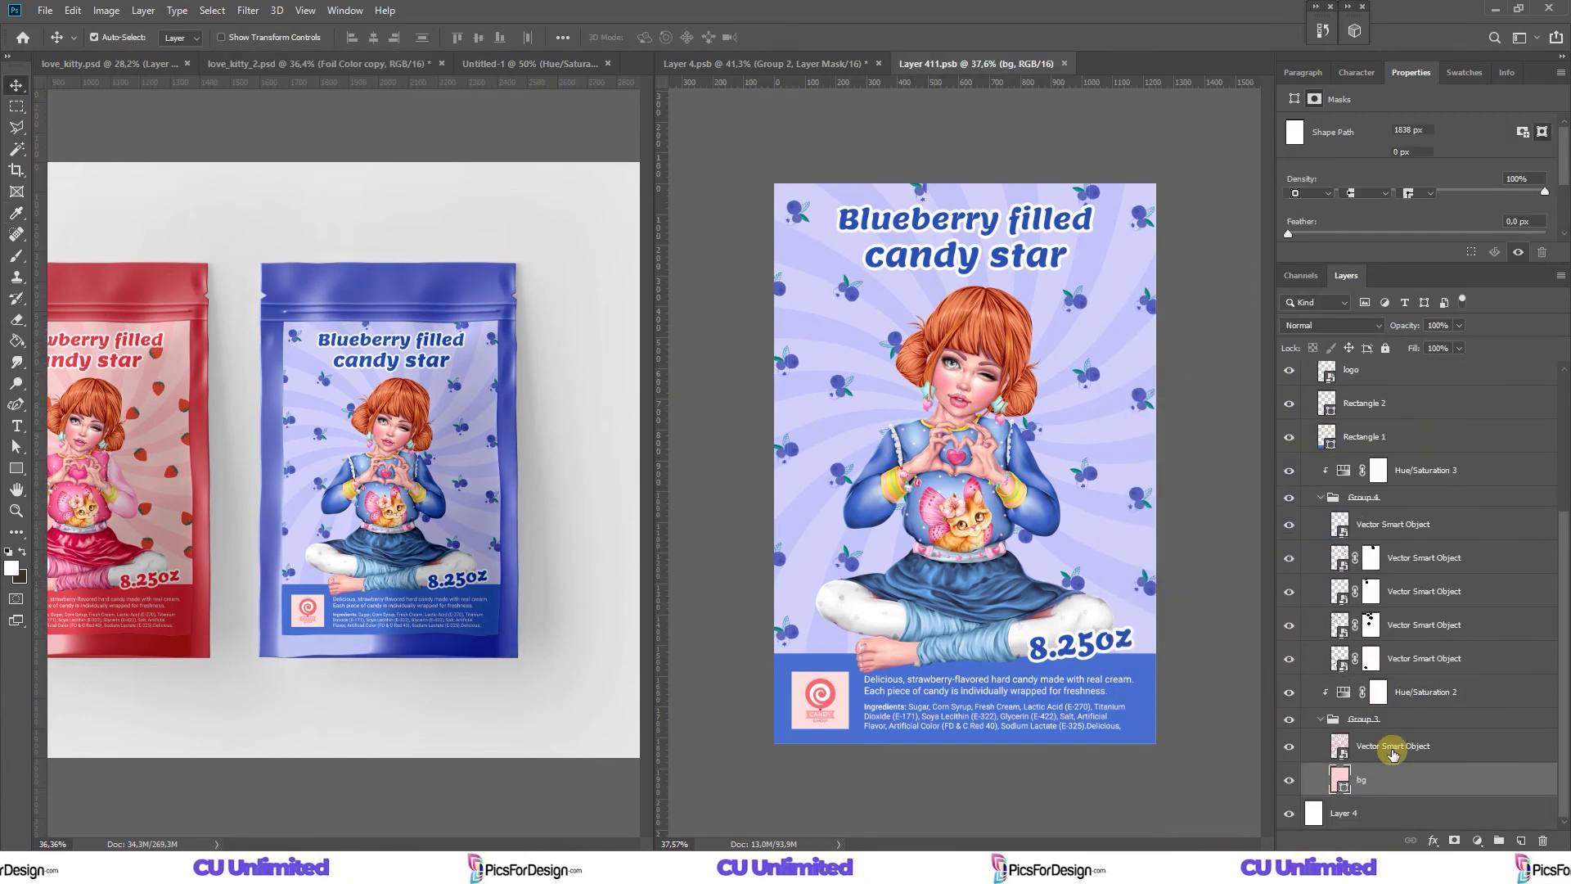
Move the sunburst and bg layers into the mockup below the pouches, then close the design file.
shift+click(1394, 753)
drag(1393, 754, 456, 544)
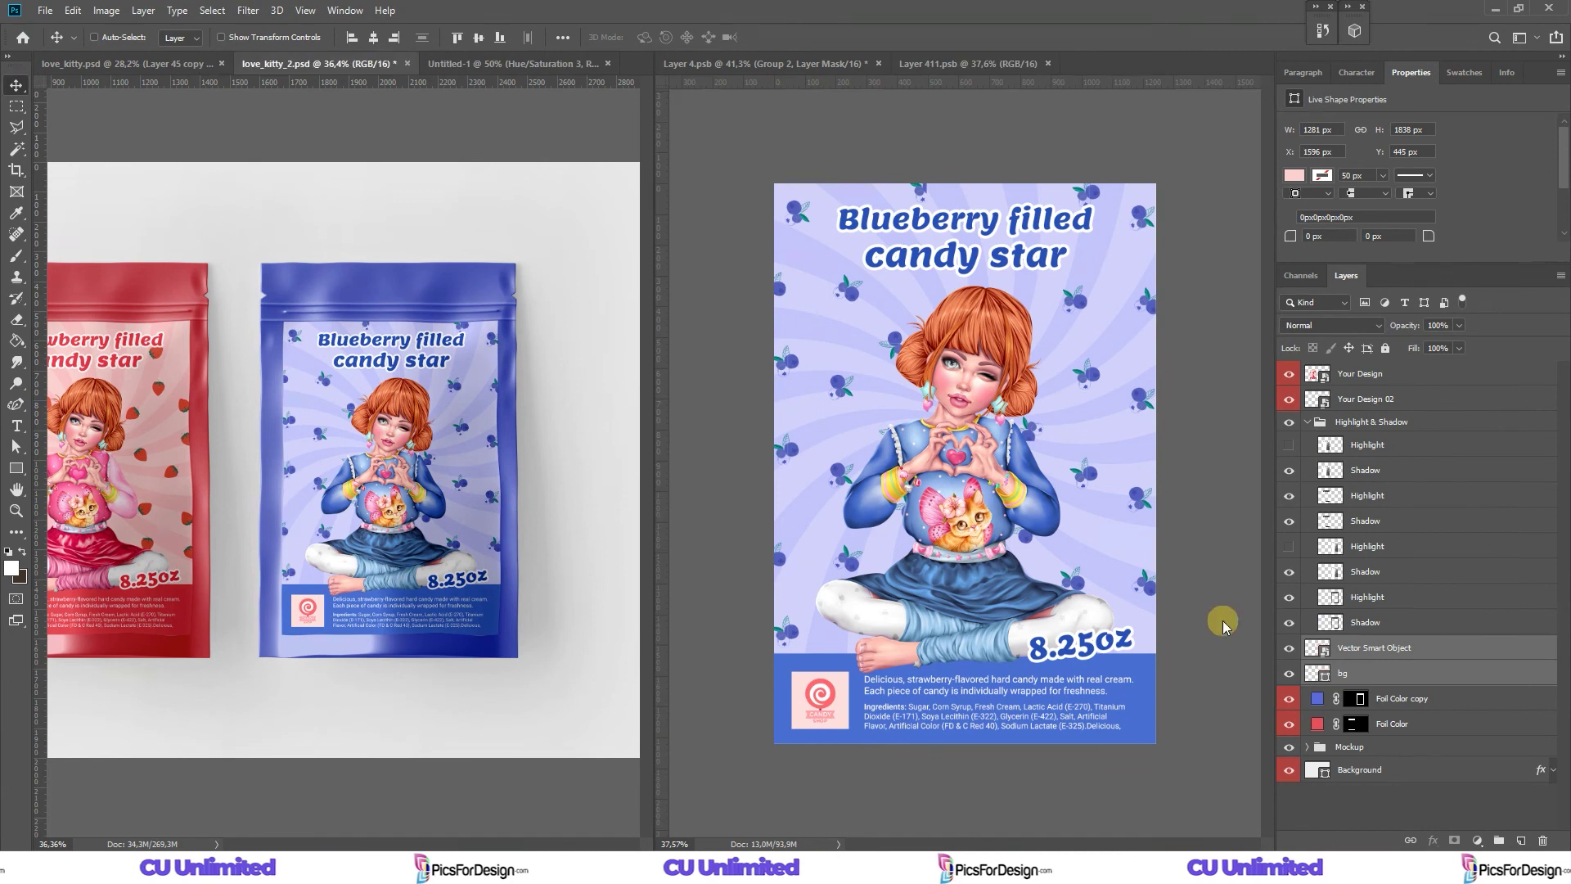
drag(1375, 667, 1360, 759)
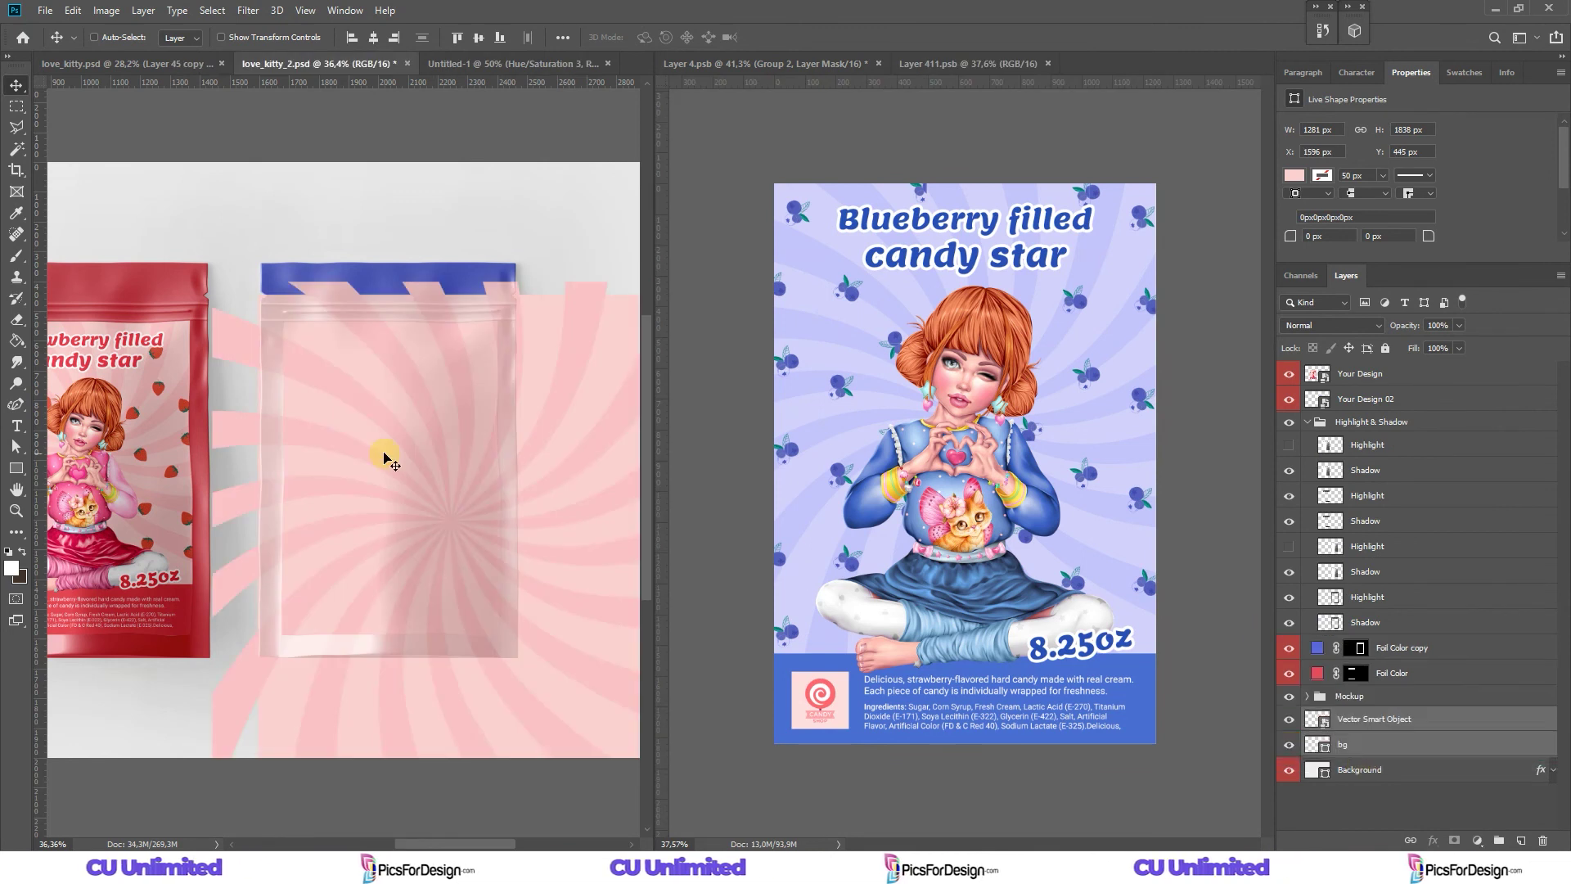
click(1048, 63)
key(ctrl+s)
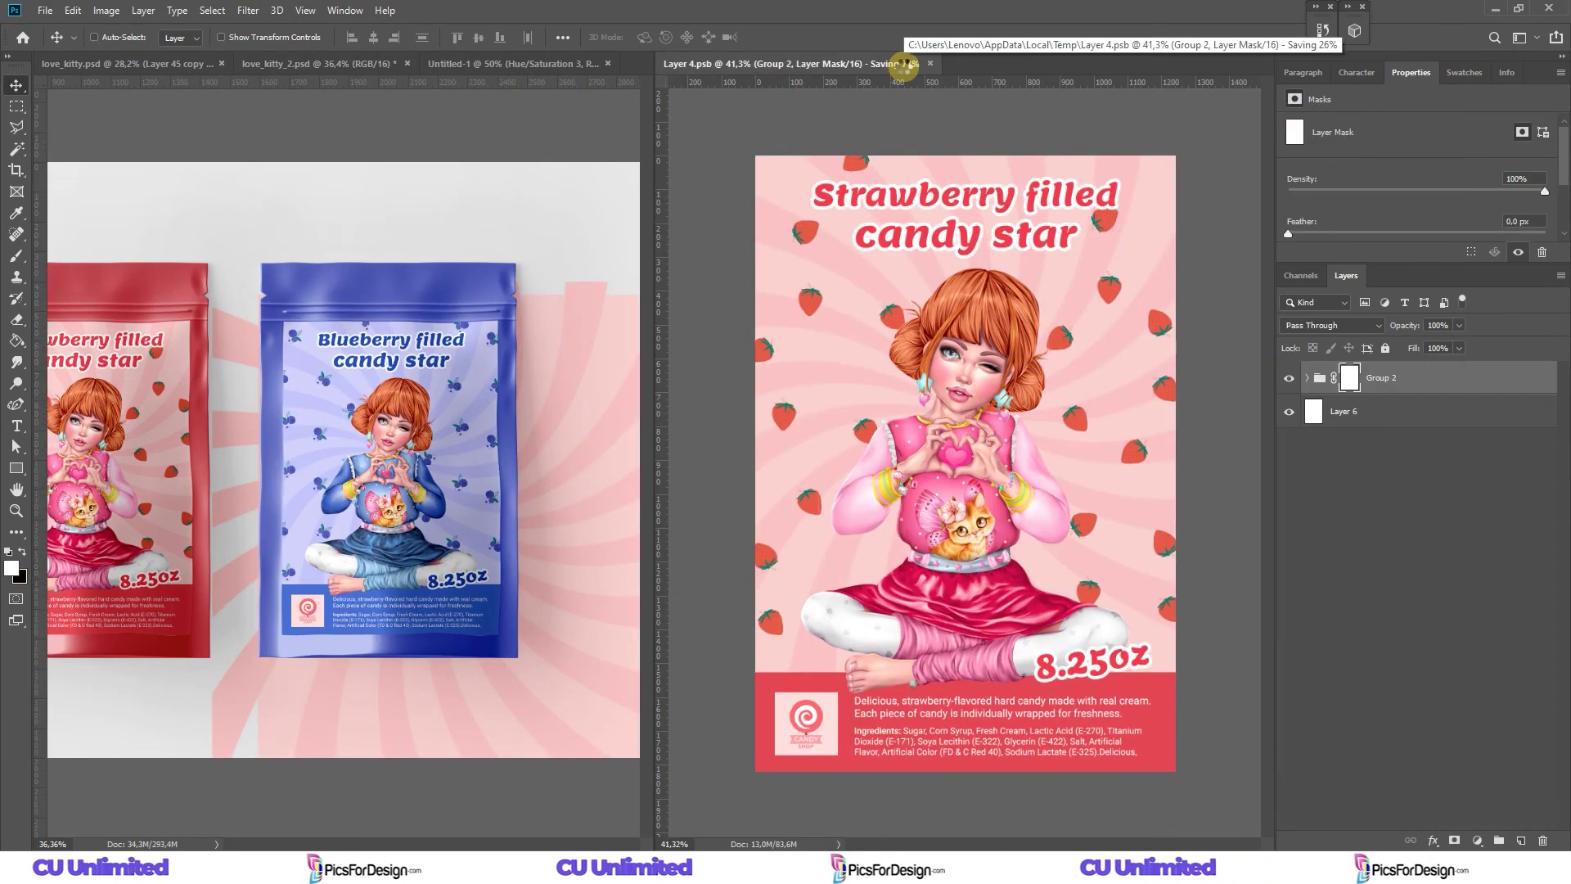
Back in the mockup, stretch the pink bg layer to fill the whole canvas.
click(929, 63)
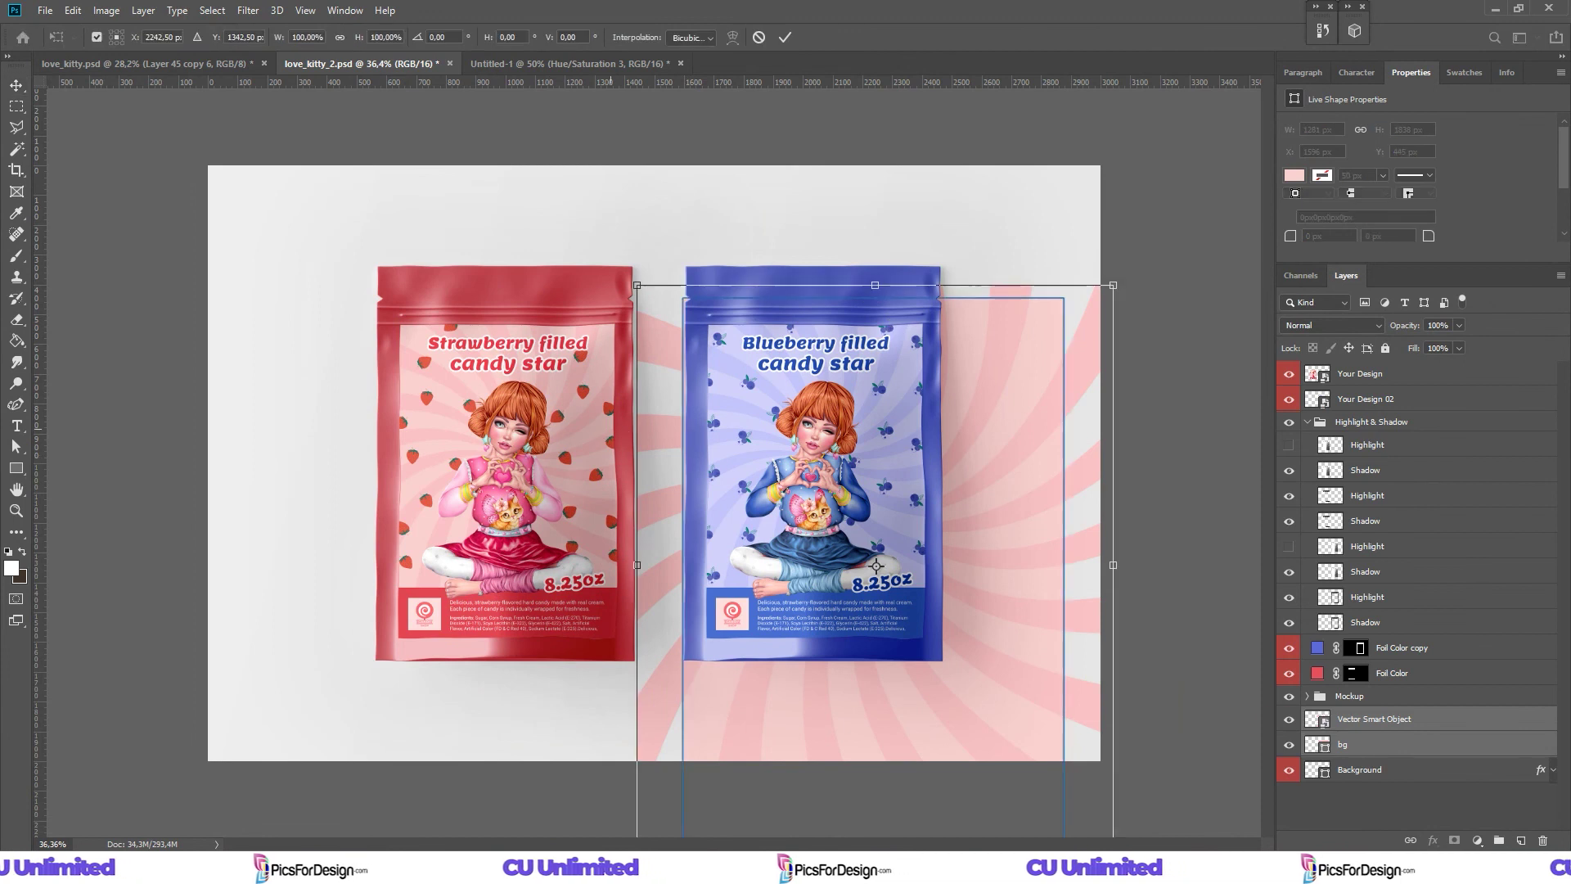
click(1318, 749)
key(ctrl+t)
mouse_move(669, 688)
mouse_down()
mouse_move(1020, 483)
mouse_move(1098, 172)
mouse_up()
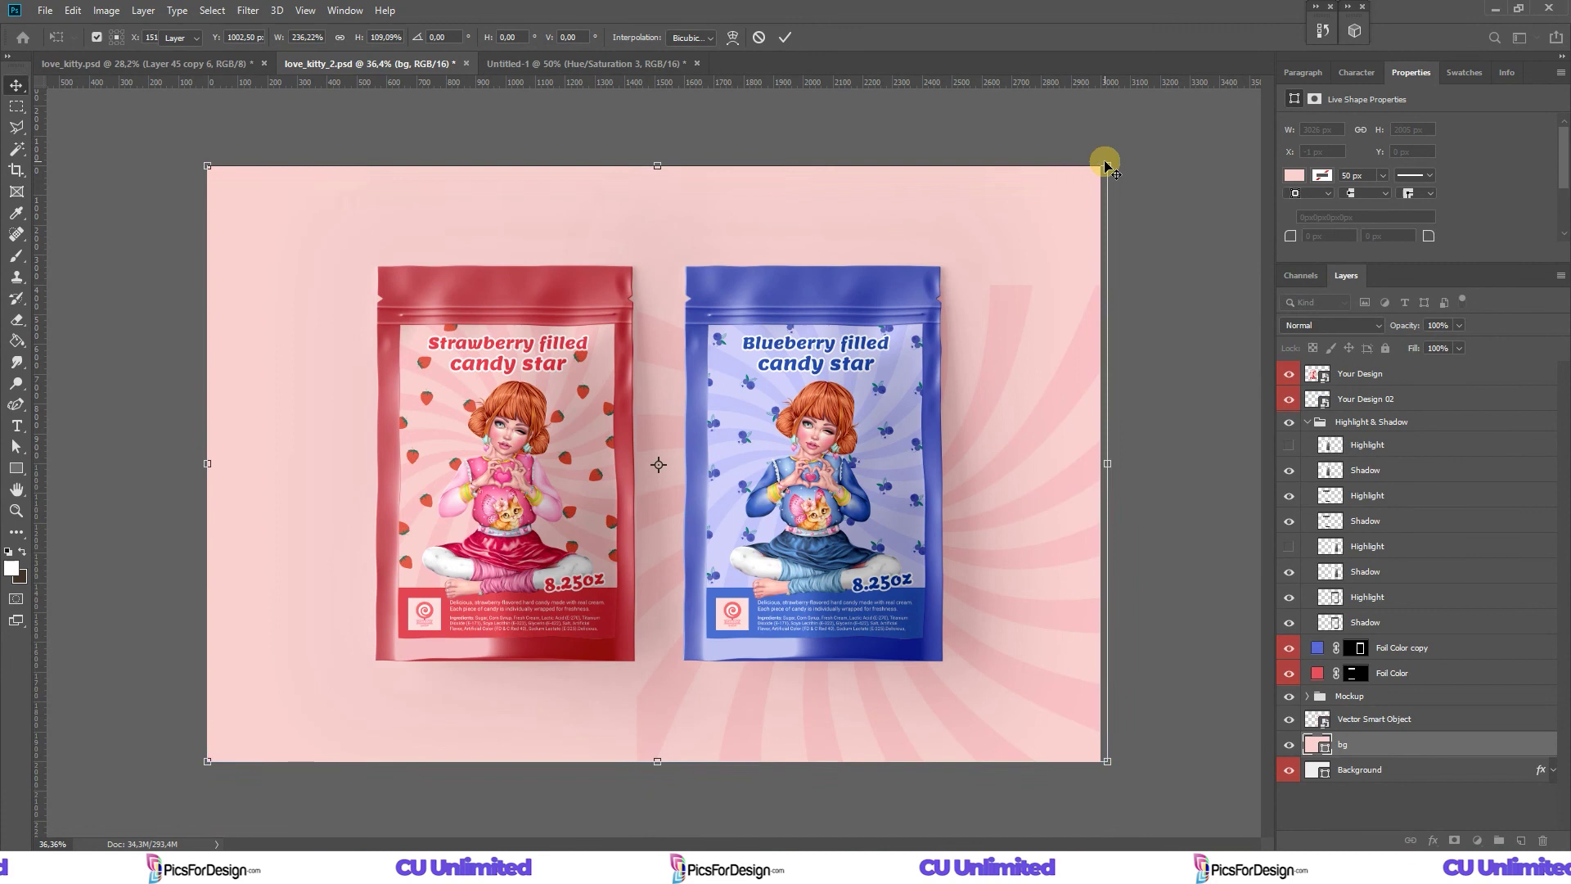
key(Return)
Enlarge the sunburst Vector Smart Object to about 396% and centre it on the canvas.
click(1375, 719)
key(ctrl+t)
mouse_move(613, 252)
mouse_down()
mouse_move(417, 106)
mouse_move(319, 86)
mouse_up()
mouse_move(315, 825)
mouse_down()
mouse_move(229, 832)
mouse_move(211, 66)
mouse_up()
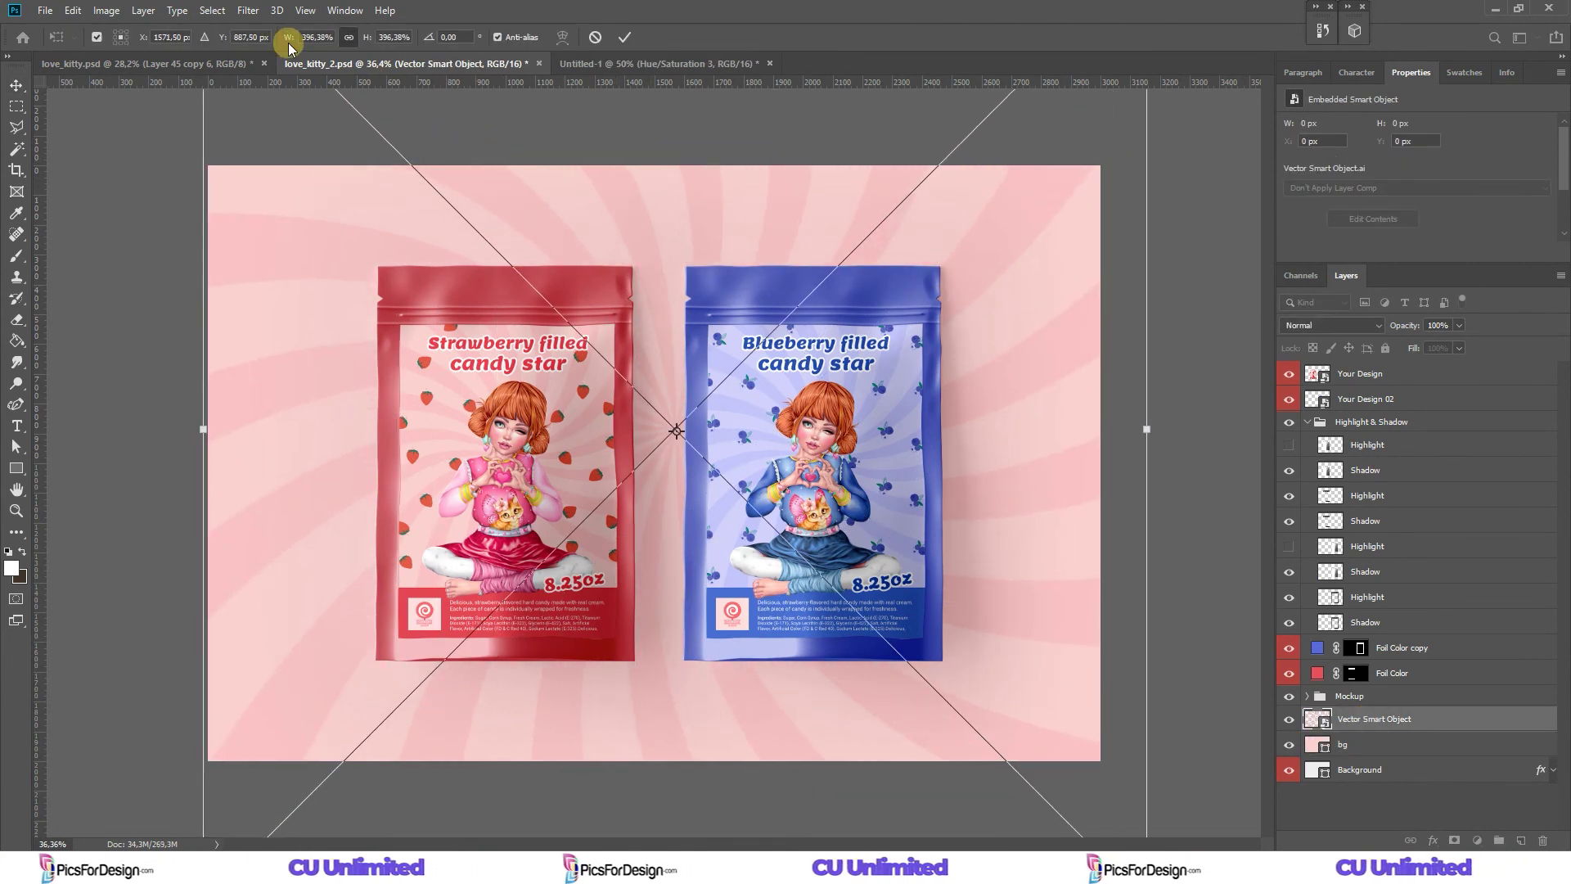
double_click(644, 407)
drag(720, 450, 754, 475)
click(373, 37)
click(479, 37)
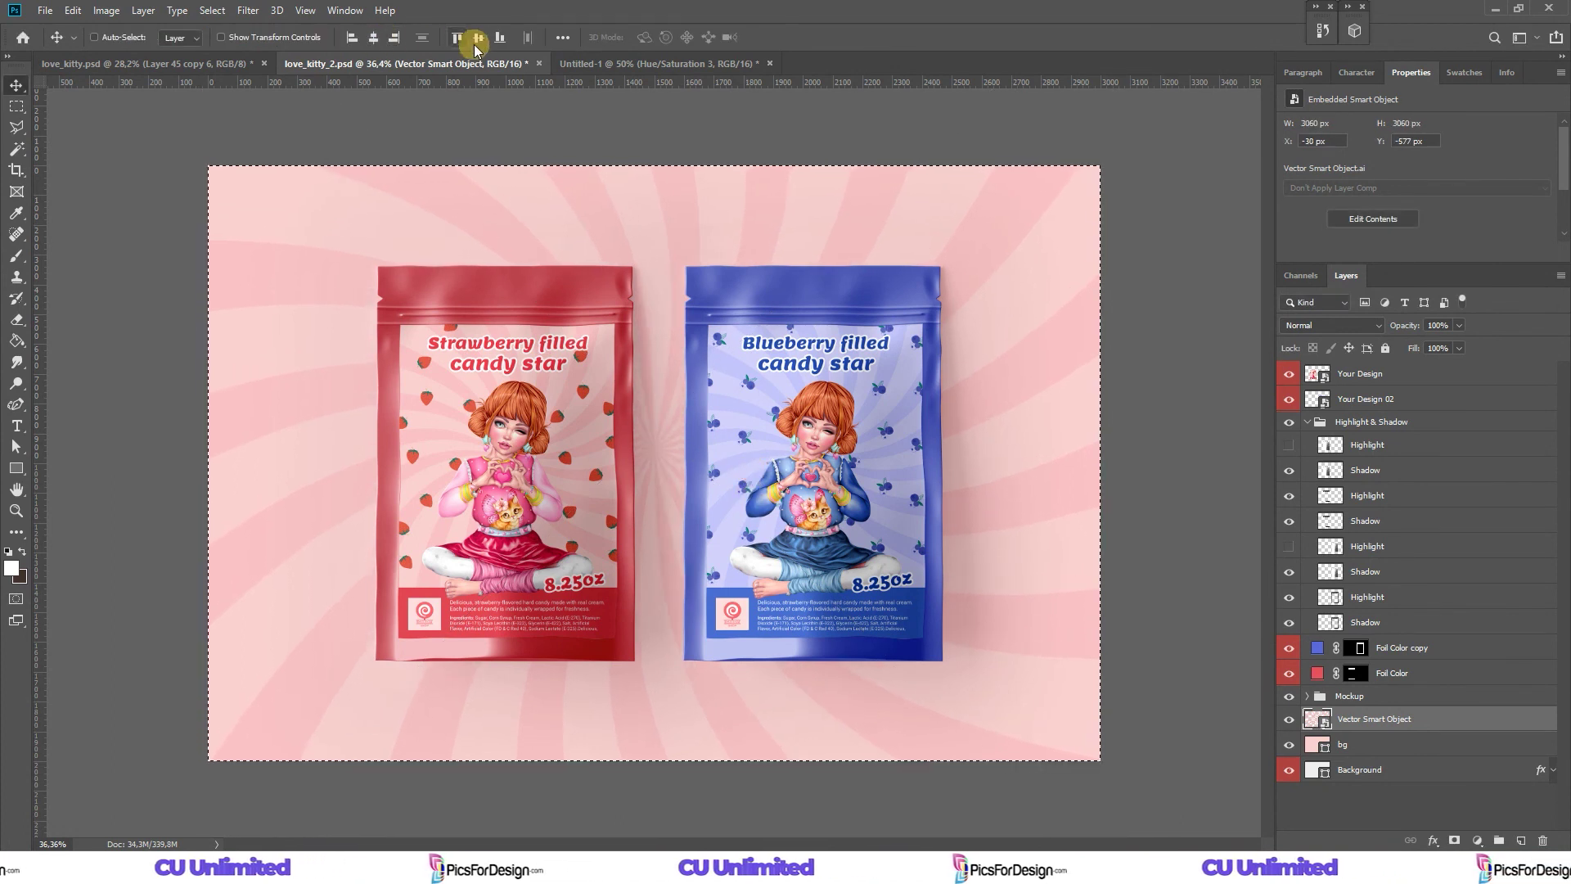
Clear the selection and move the bg layer above the sunburst.
click(16, 105)
click(194, 245)
drag(1337, 747, 1383, 707)
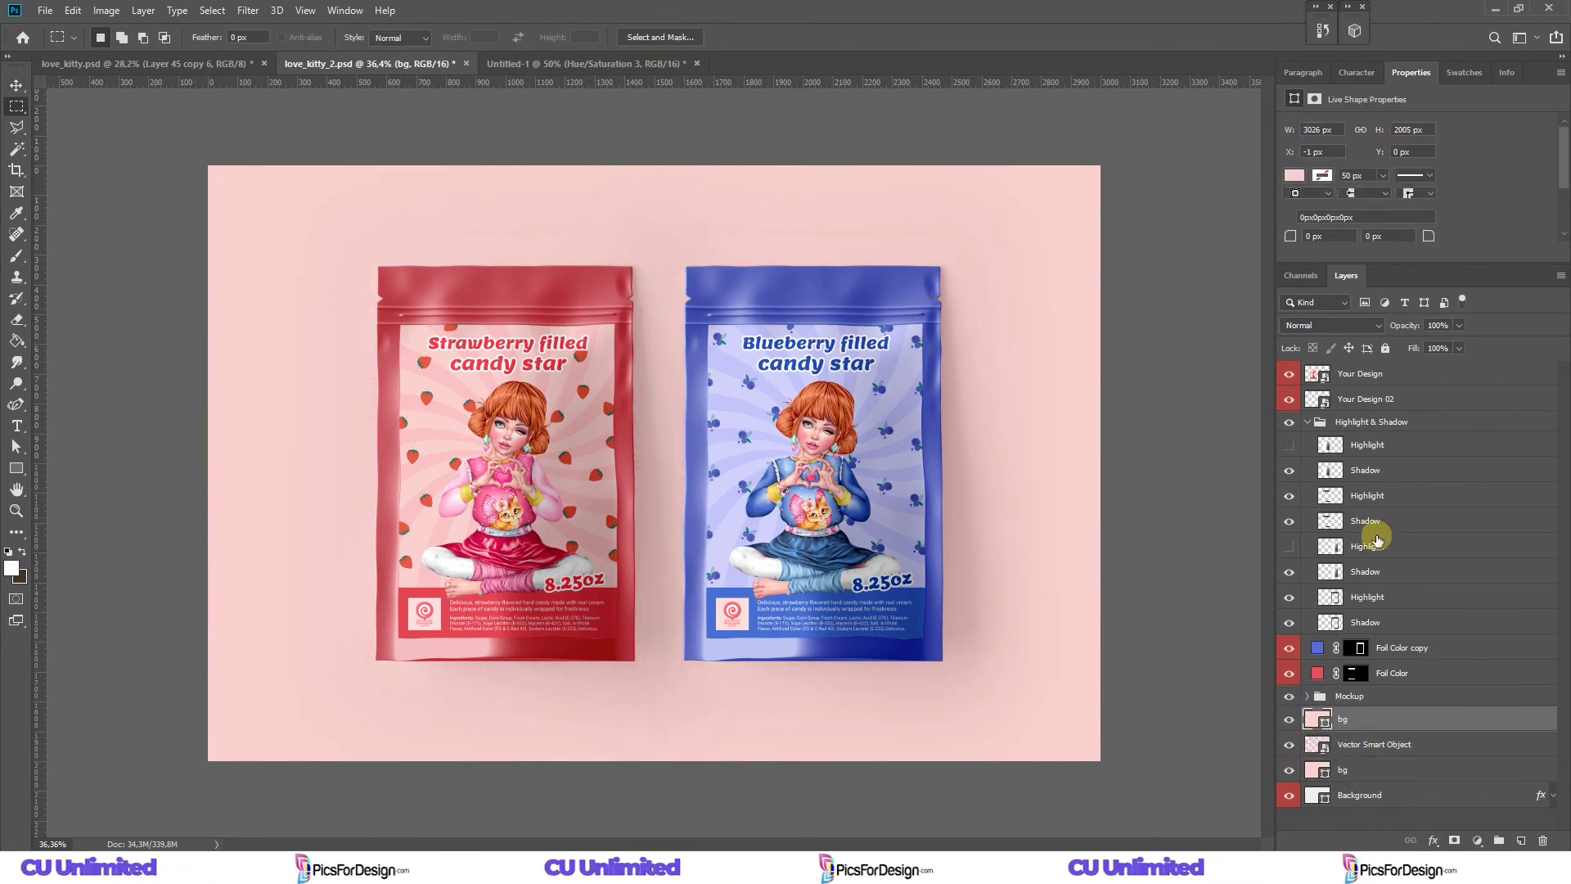
Set the bg layer's Fill to 0% and add a Gradient Overlay effect.
key(Return)
key(z)
click(1433, 840)
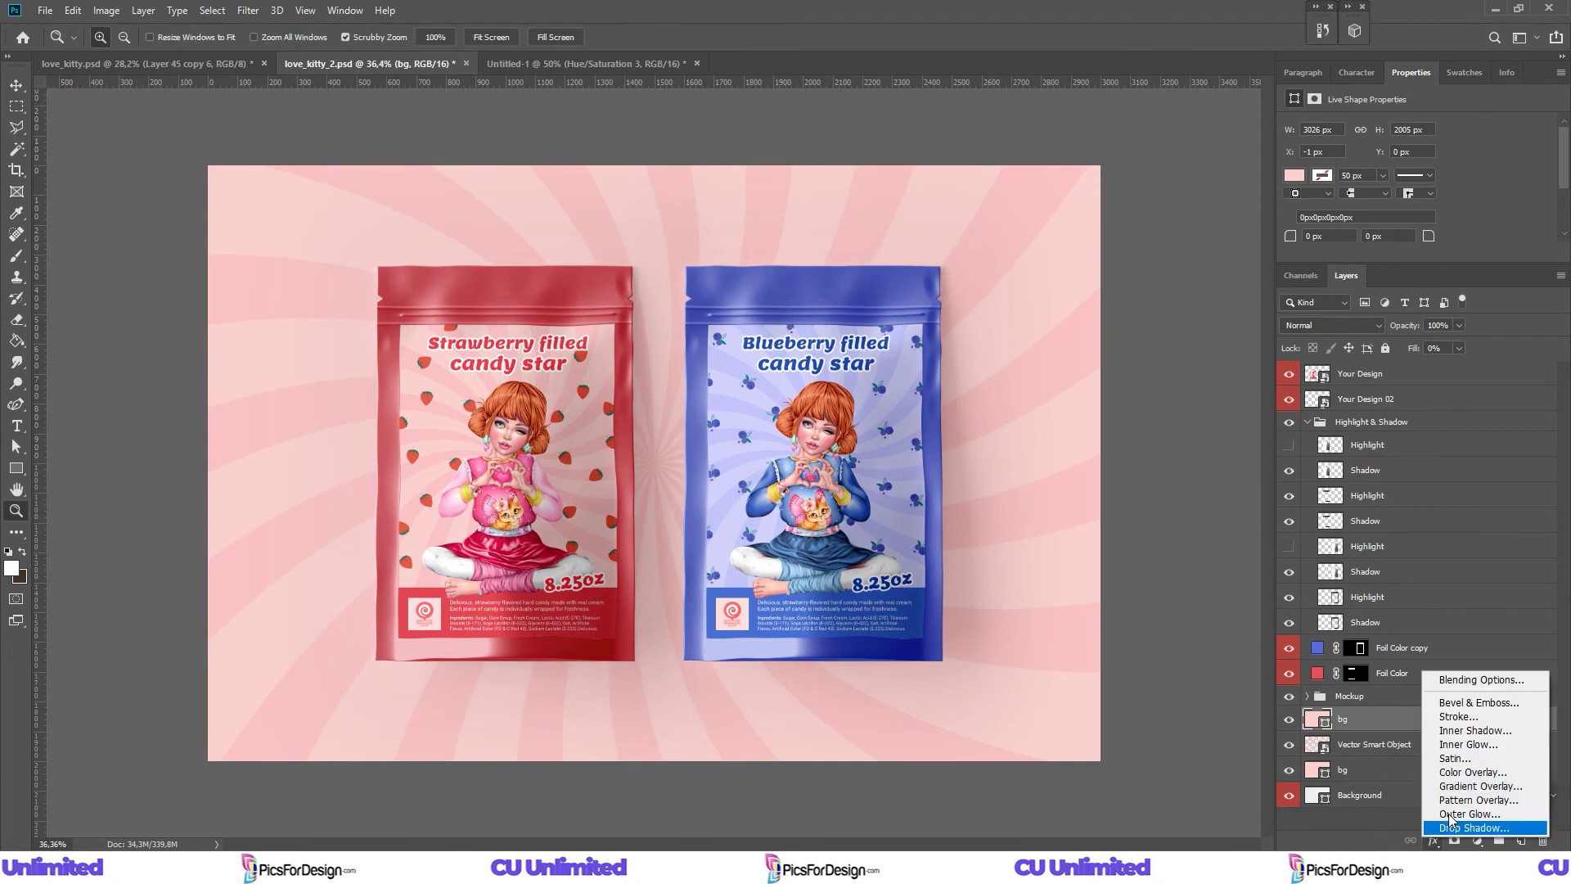
click(1465, 787)
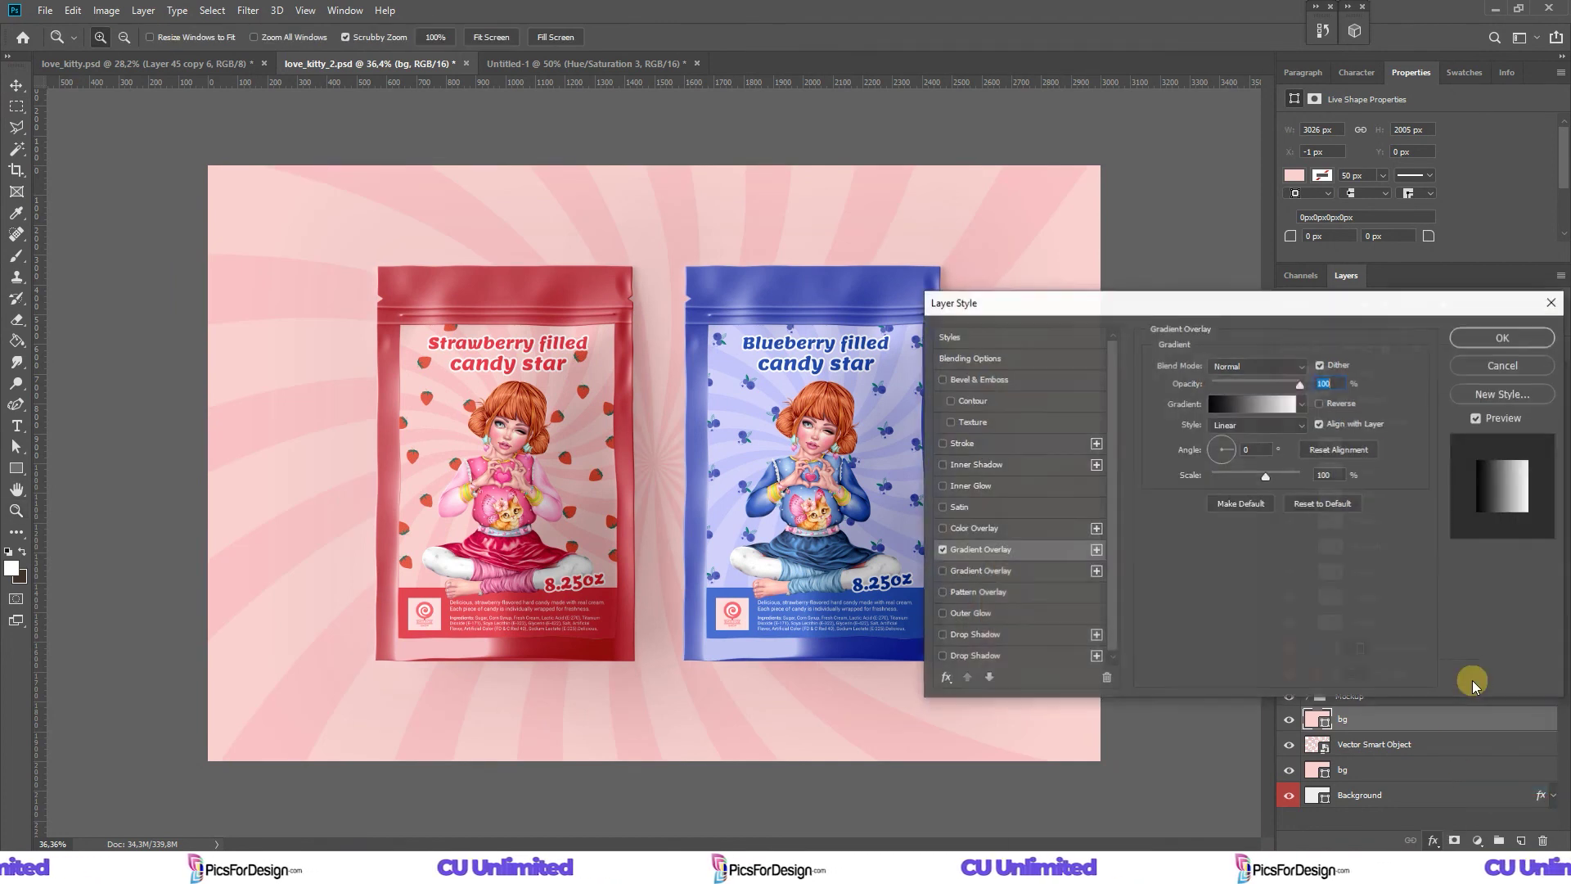
Make the overlay gradient run from deep blueberry blue to strawberry red.
click(1249, 401)
click(883, 533)
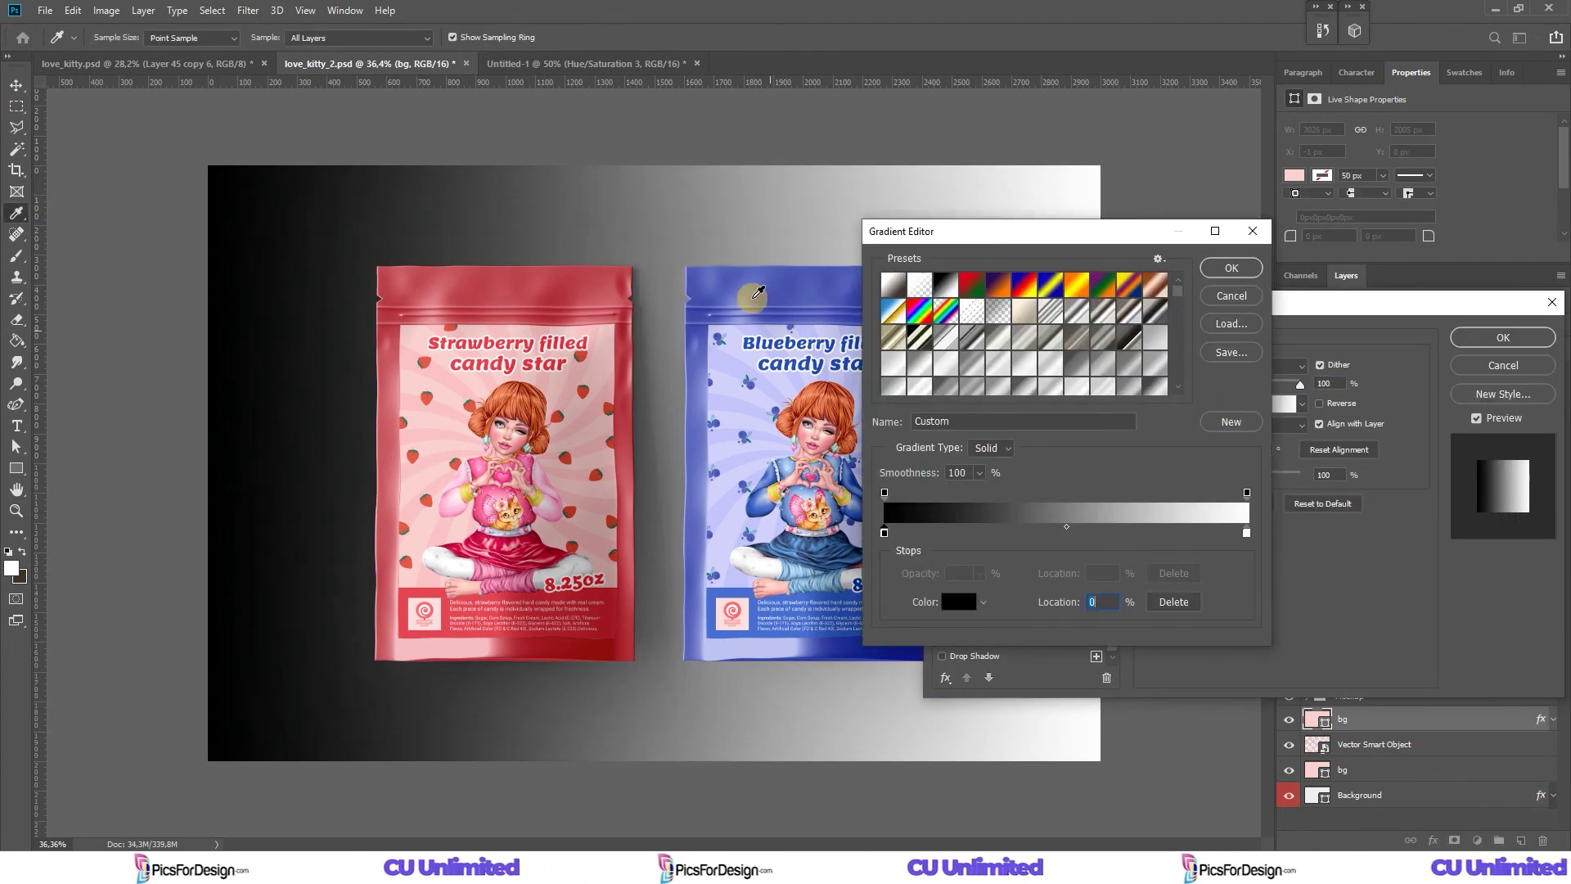
click(754, 285)
click(581, 281)
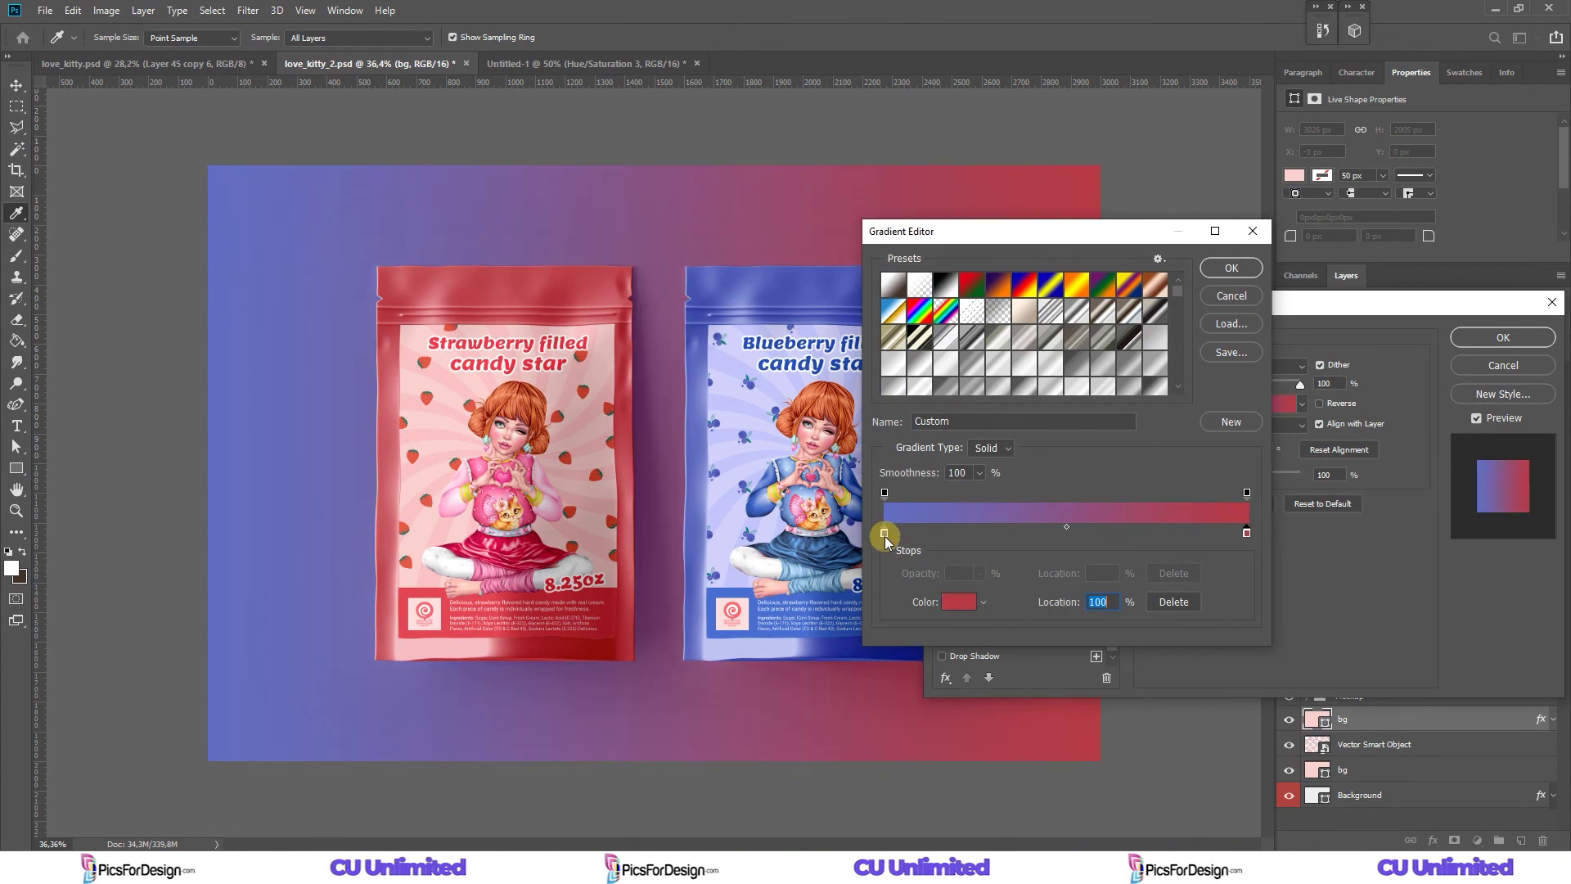
double_click(884, 532)
click(1253, 469)
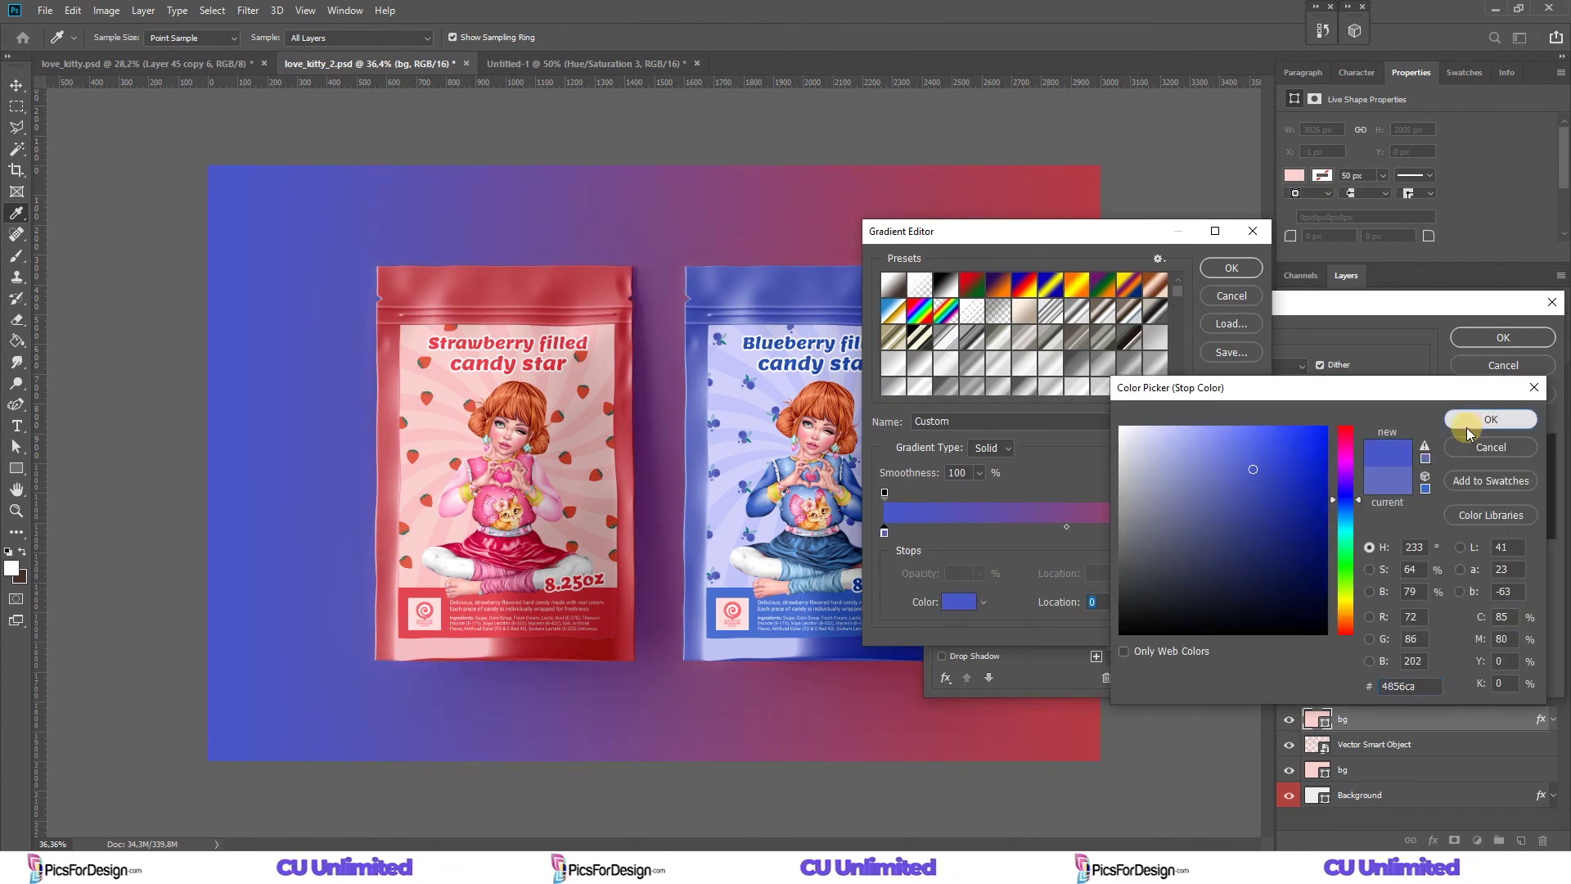
click(1490, 419)
click(1231, 268)
drag(1237, 298, 1359, 338)
Blend the gradient overlay in Hue mode, confirm it, and save the mockup.
click(1365, 407)
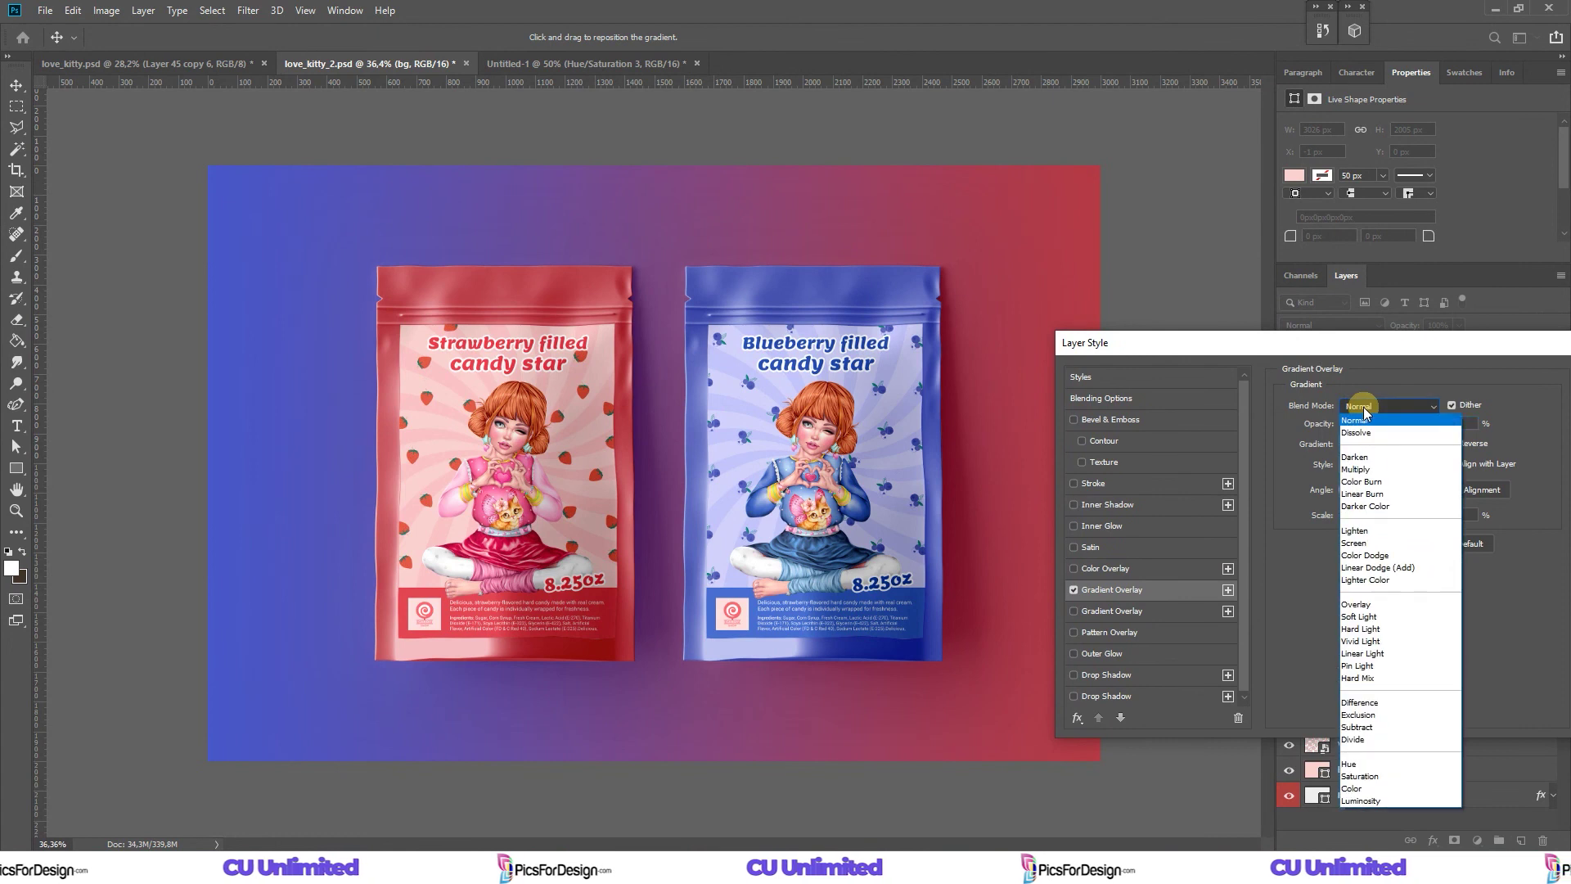
click(1348, 764)
click(1356, 384)
click(1334, 607)
click(1338, 387)
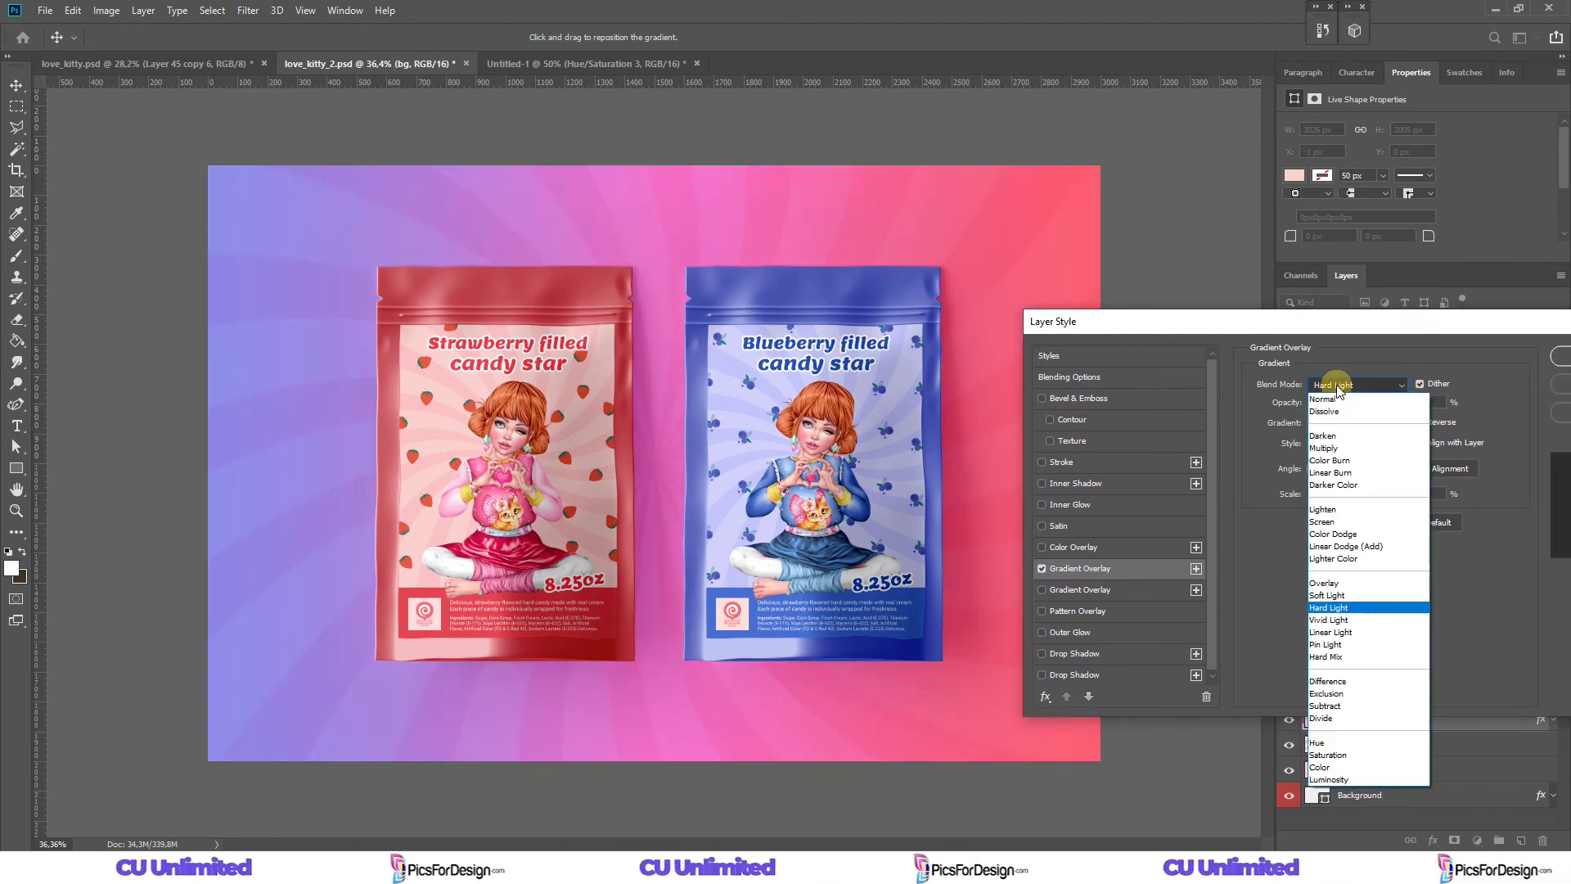
click(1319, 743)
key(z)
click(1562, 354)
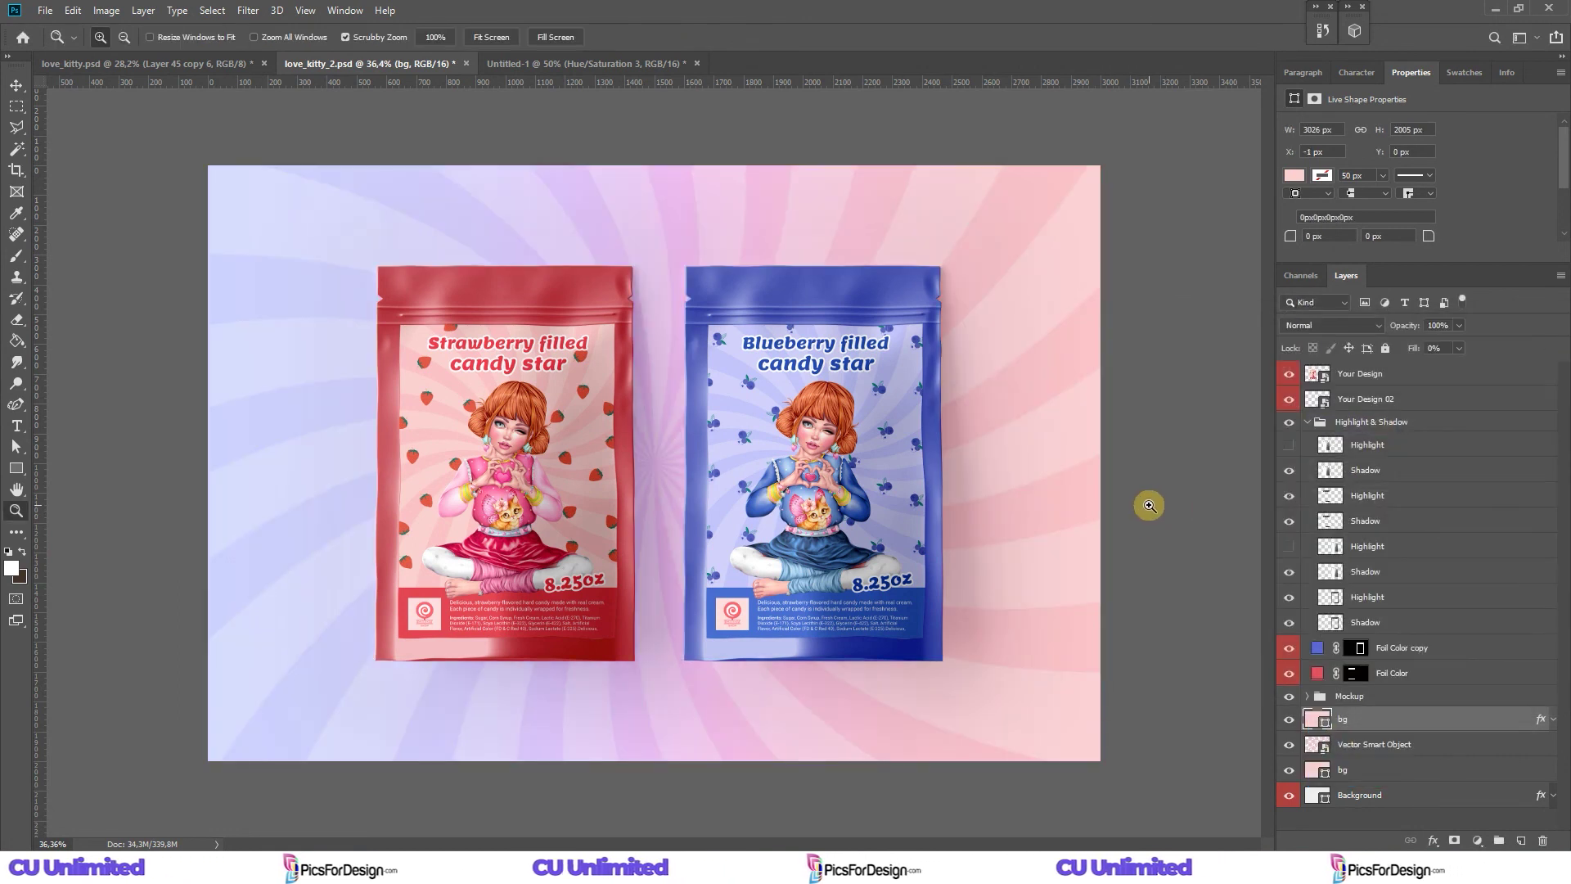
key(v)
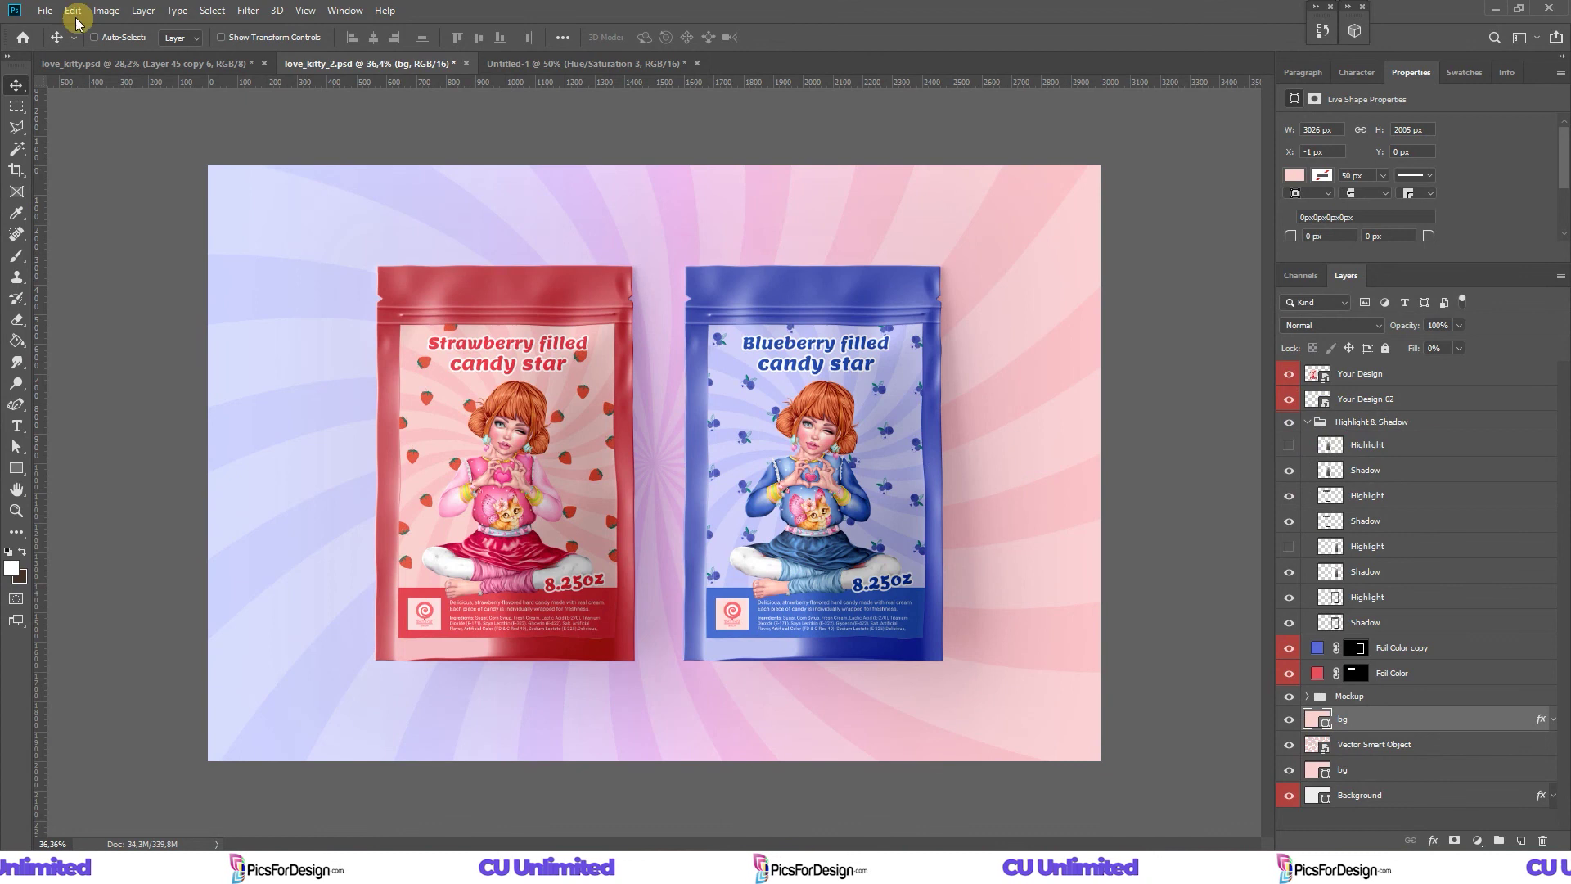
click(45, 10)
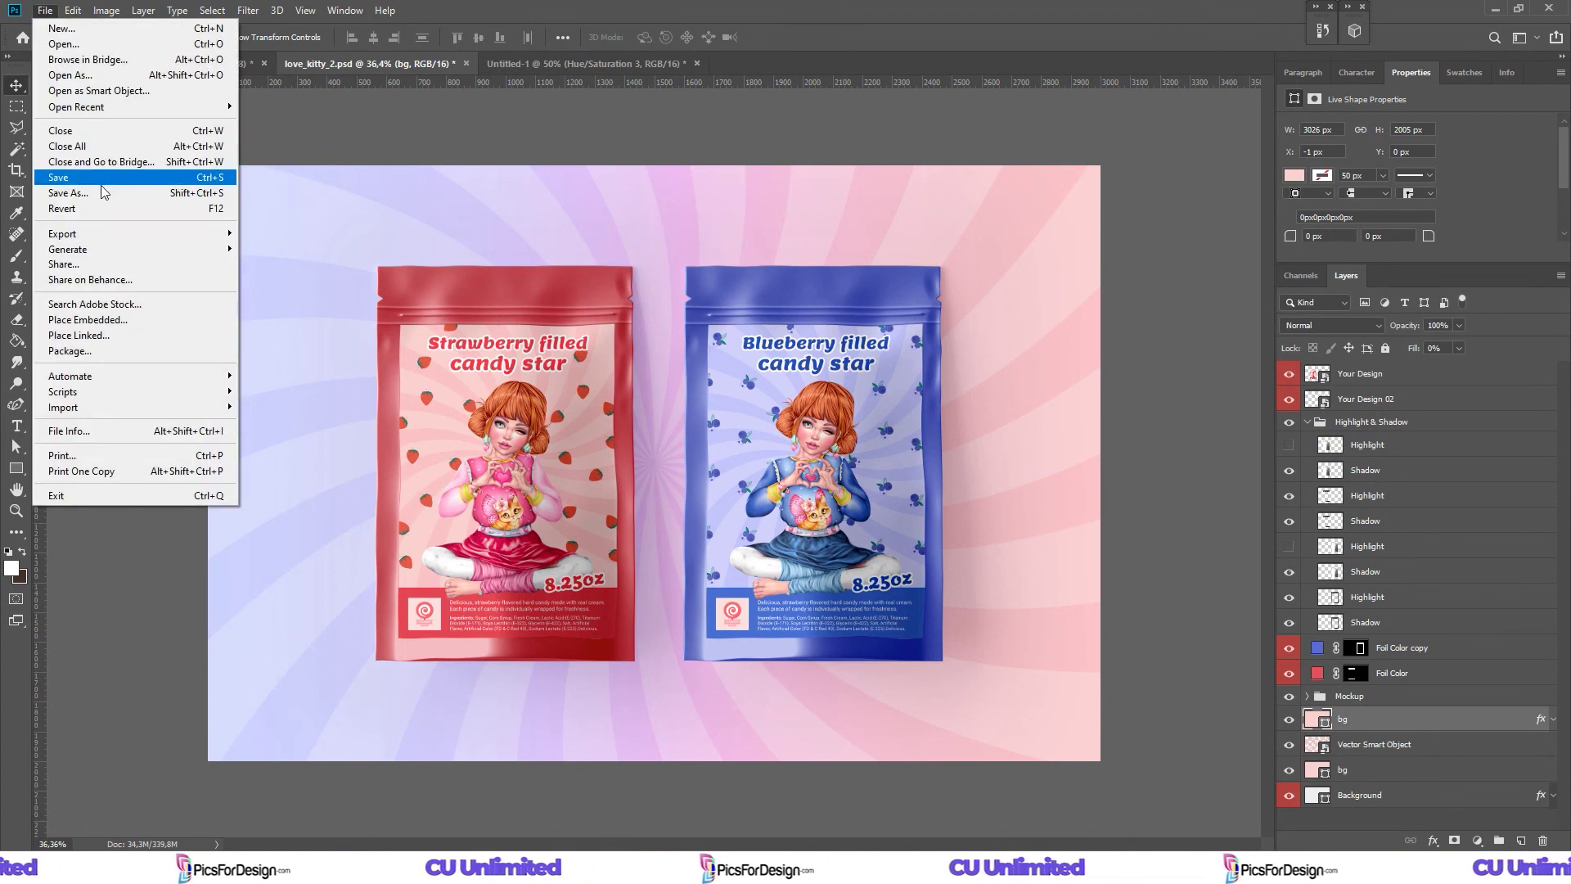